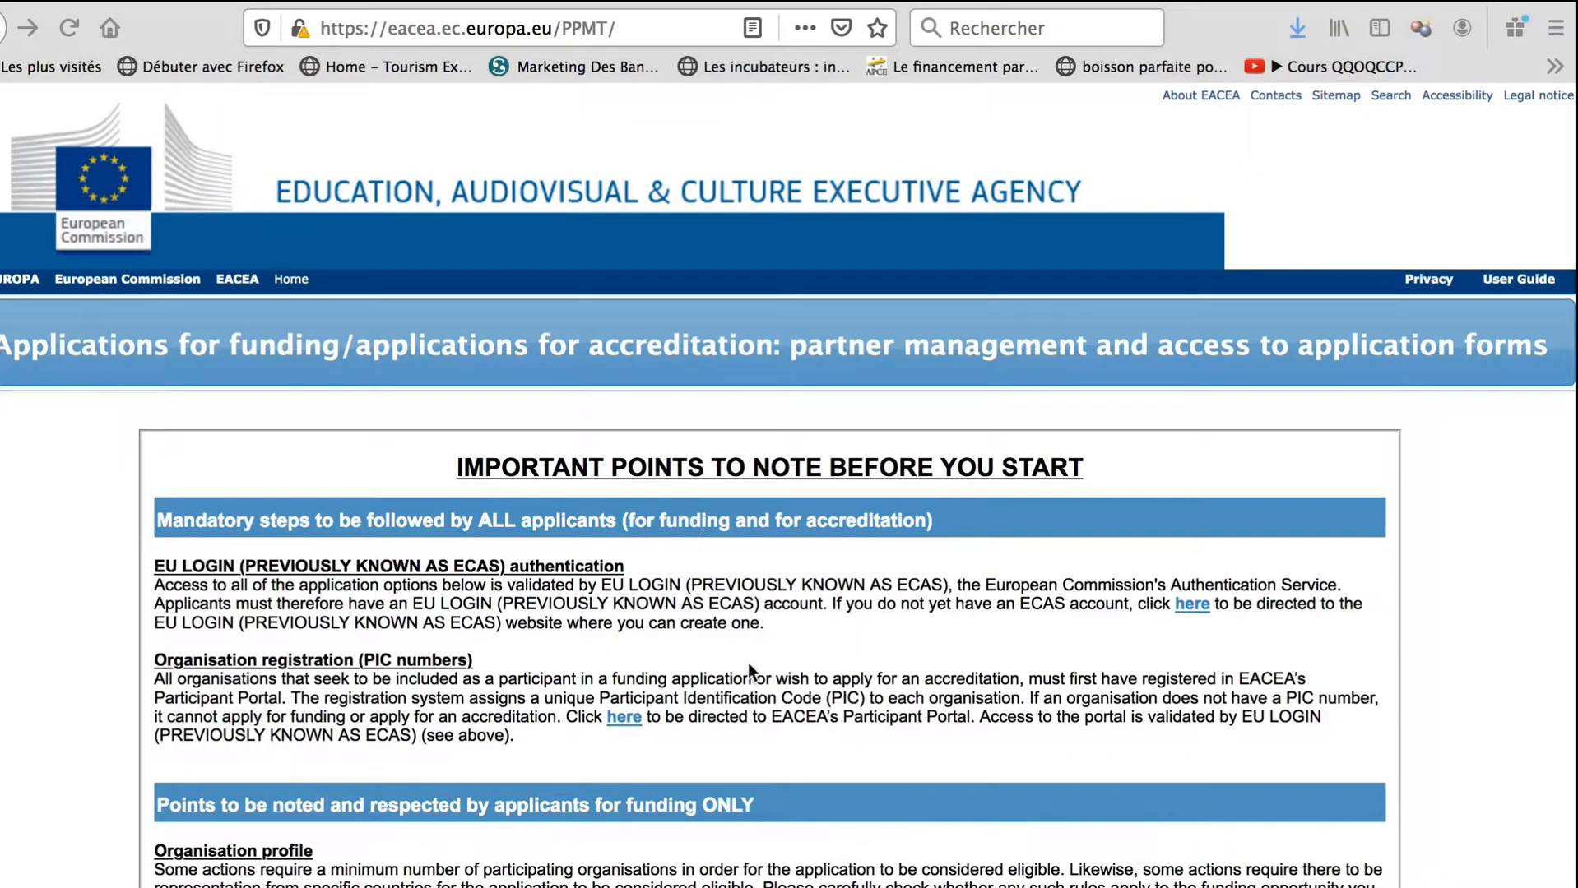
- Start a new application for funding from the EACEA applications page
scroll(749, 663, "down", 7)
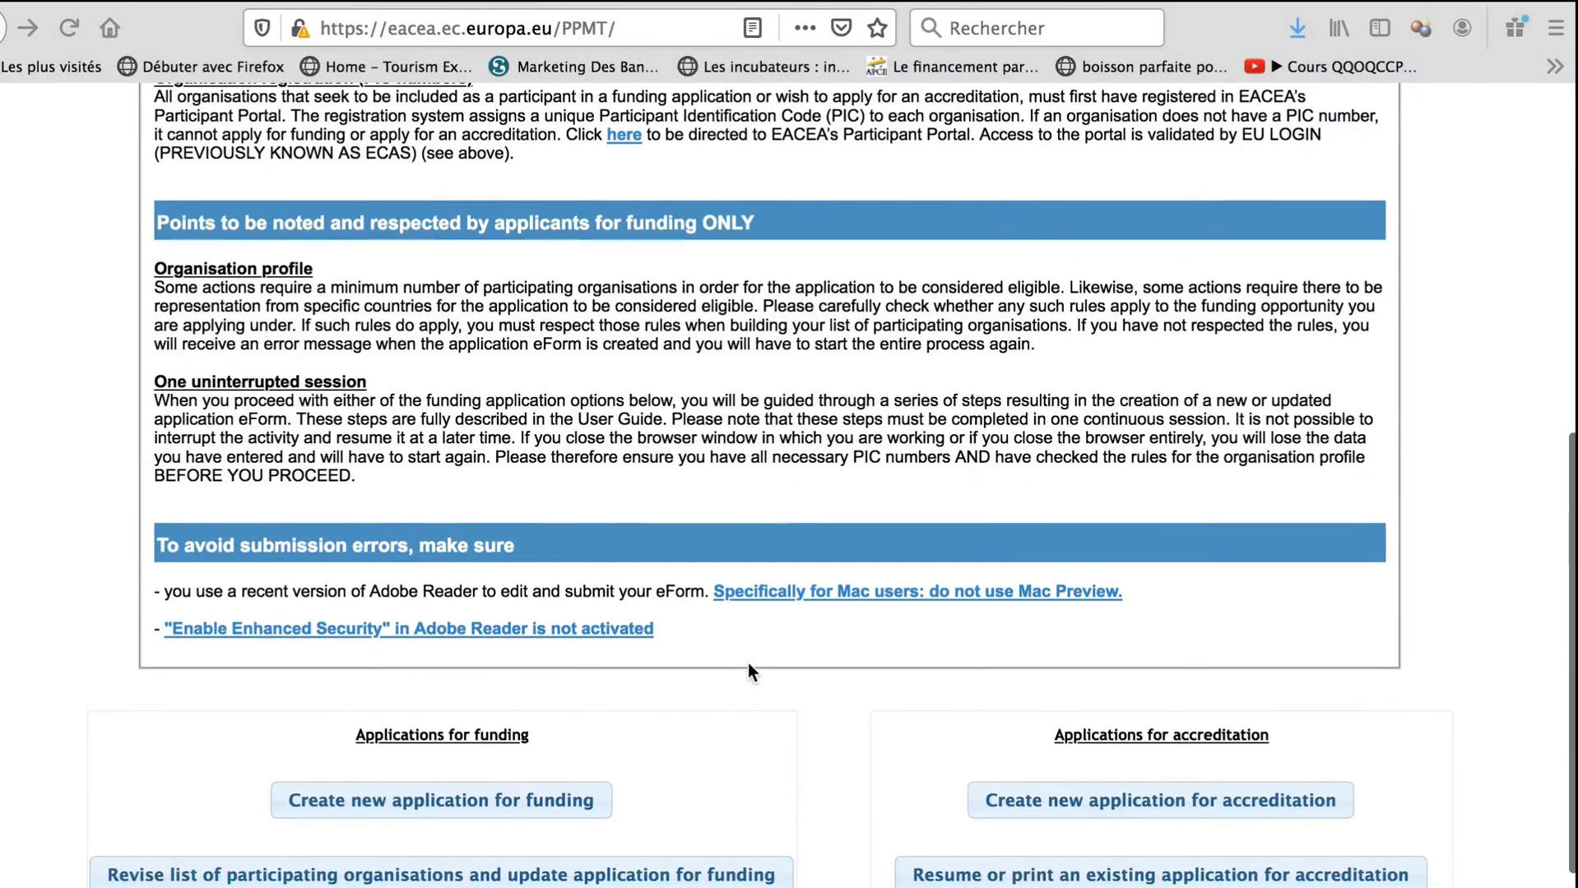
scroll(749, 668, "down", 1)
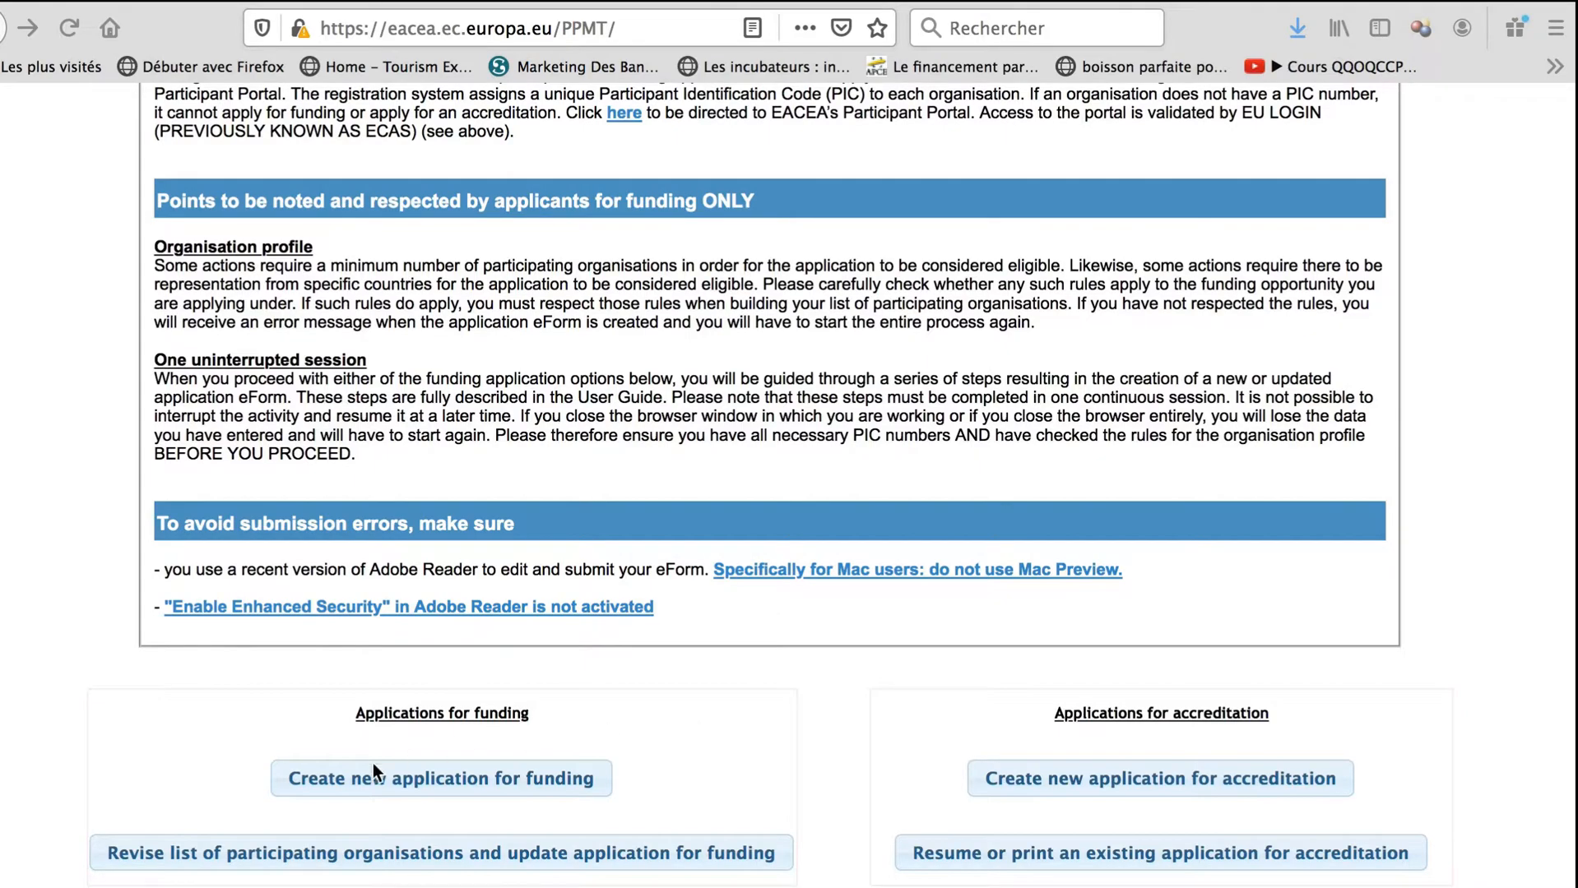
left_click(450, 789)
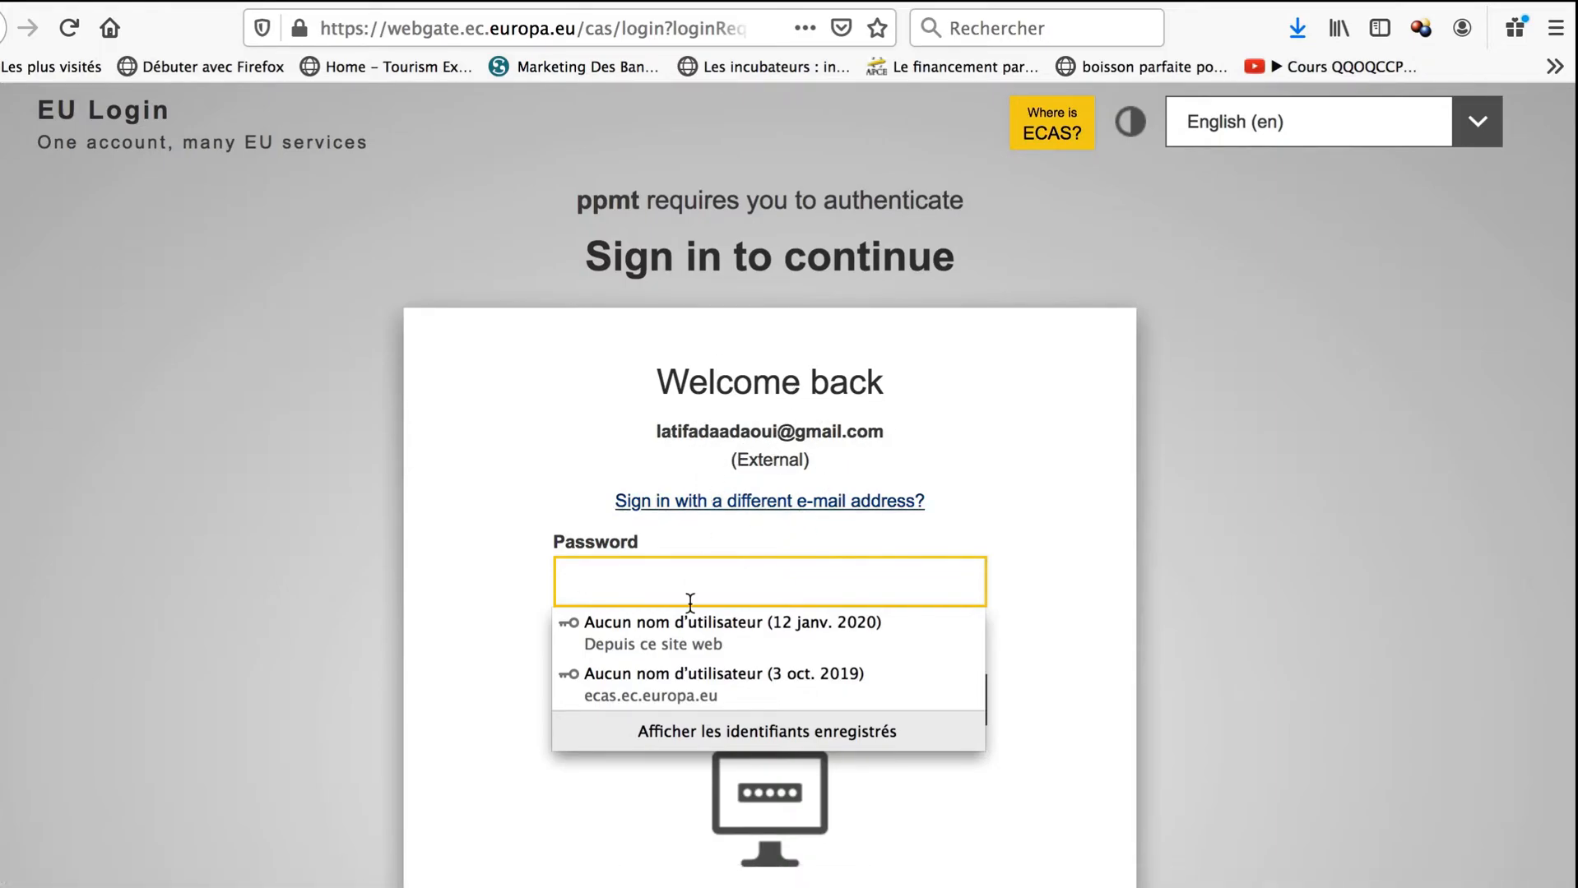
- Sign in to EU Login with the account password and decline updating the saved password
left_click(663, 587)
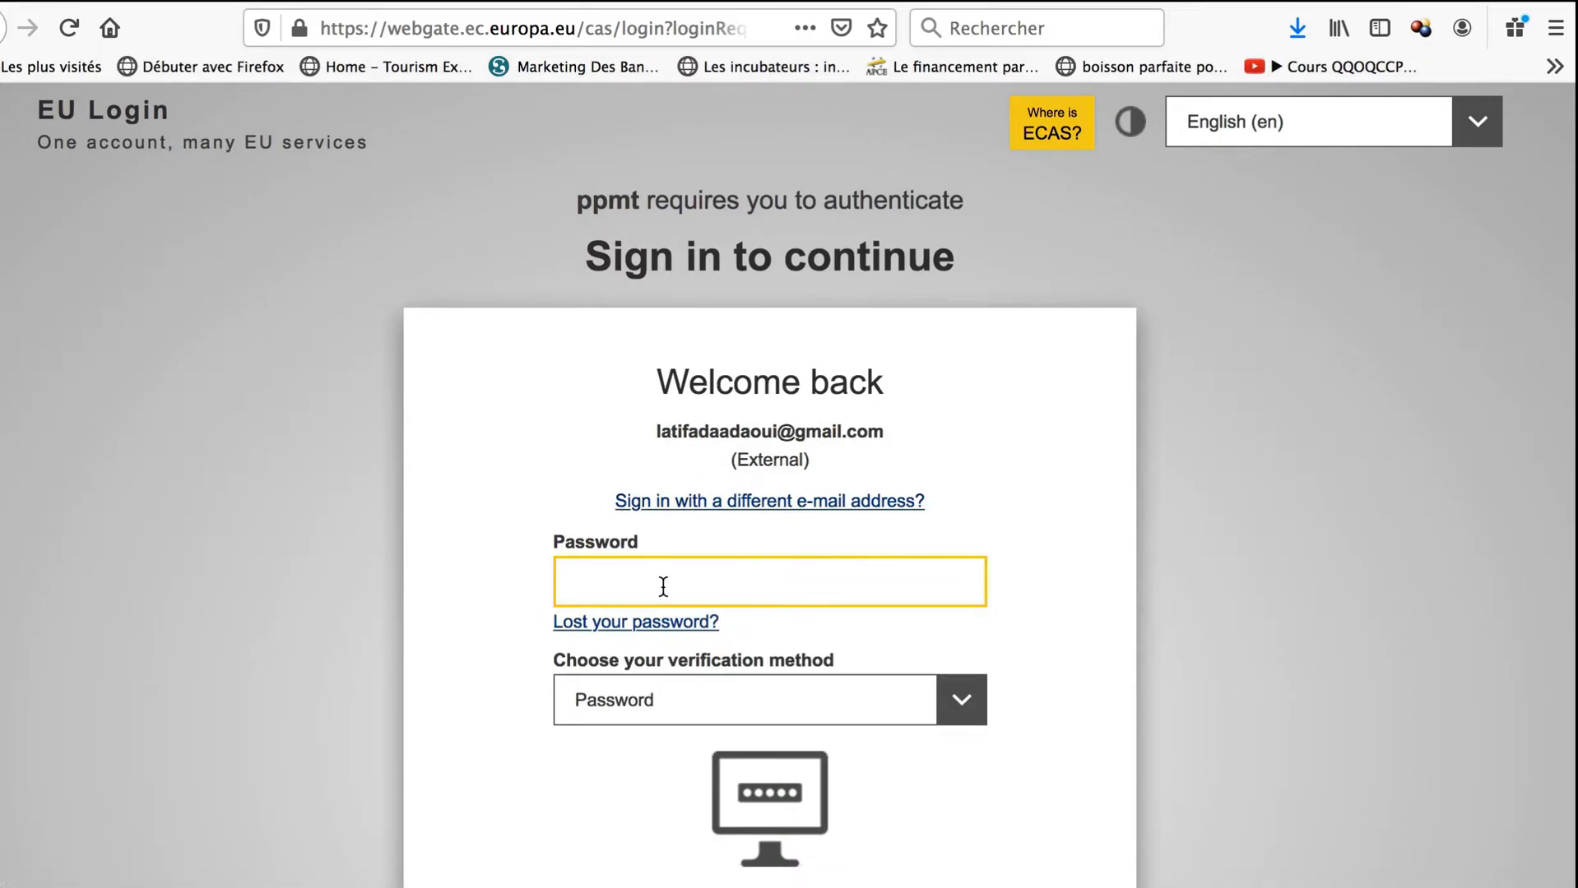
type("•••••••••••••")
scroll(999, 789, "down", 3)
left_click(763, 676)
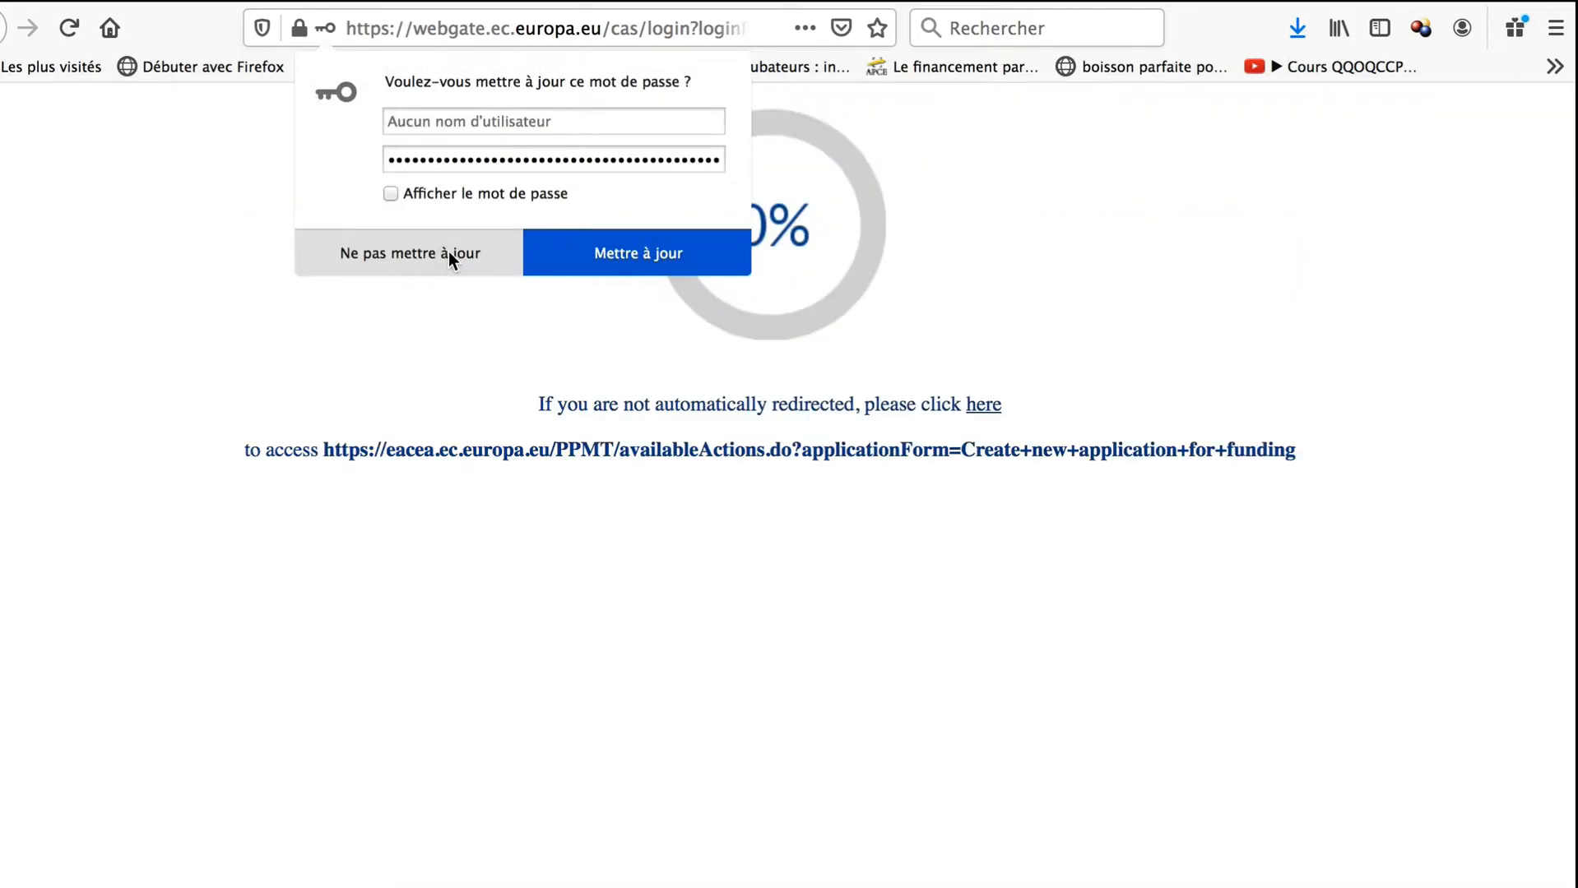
left_click(448, 252)
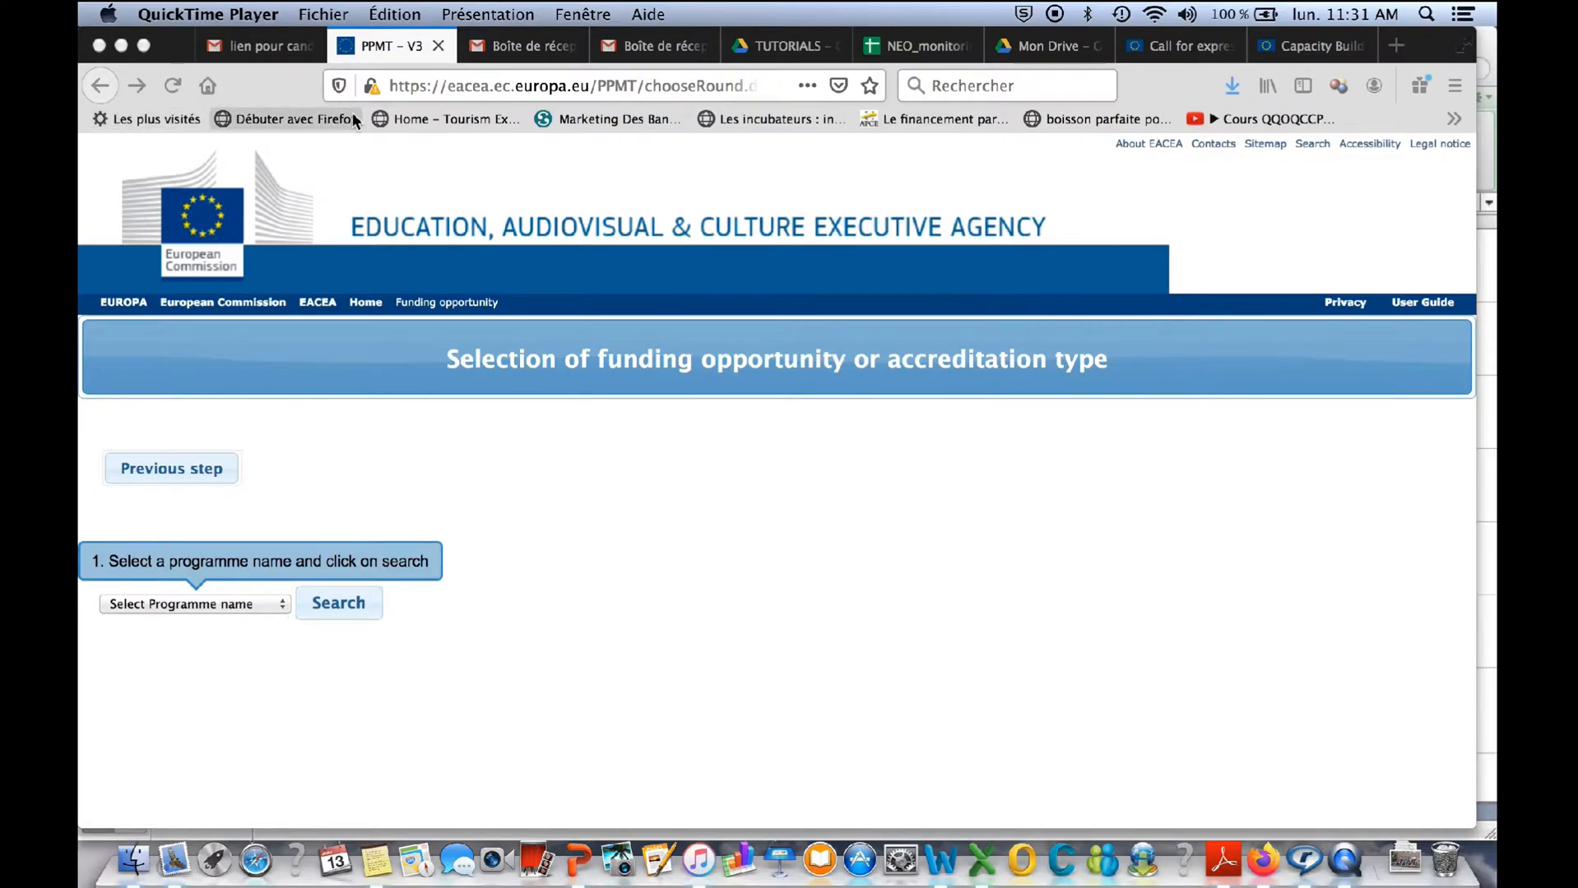
- Search the funding opportunities for the Erasmus+ programme
left_click(282, 608)
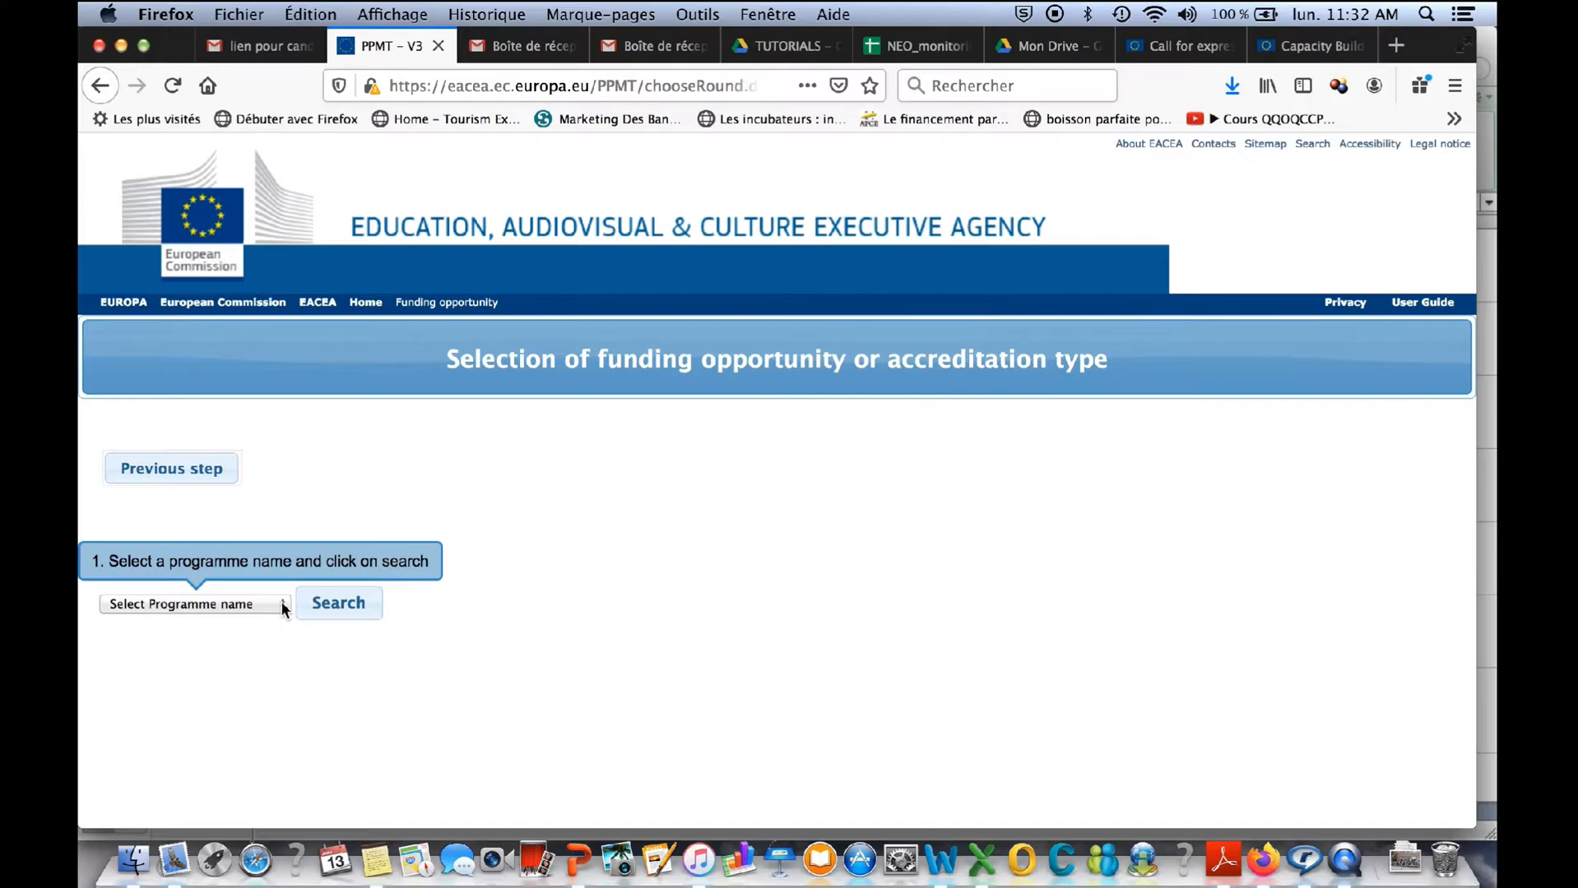
left_click(280, 603)
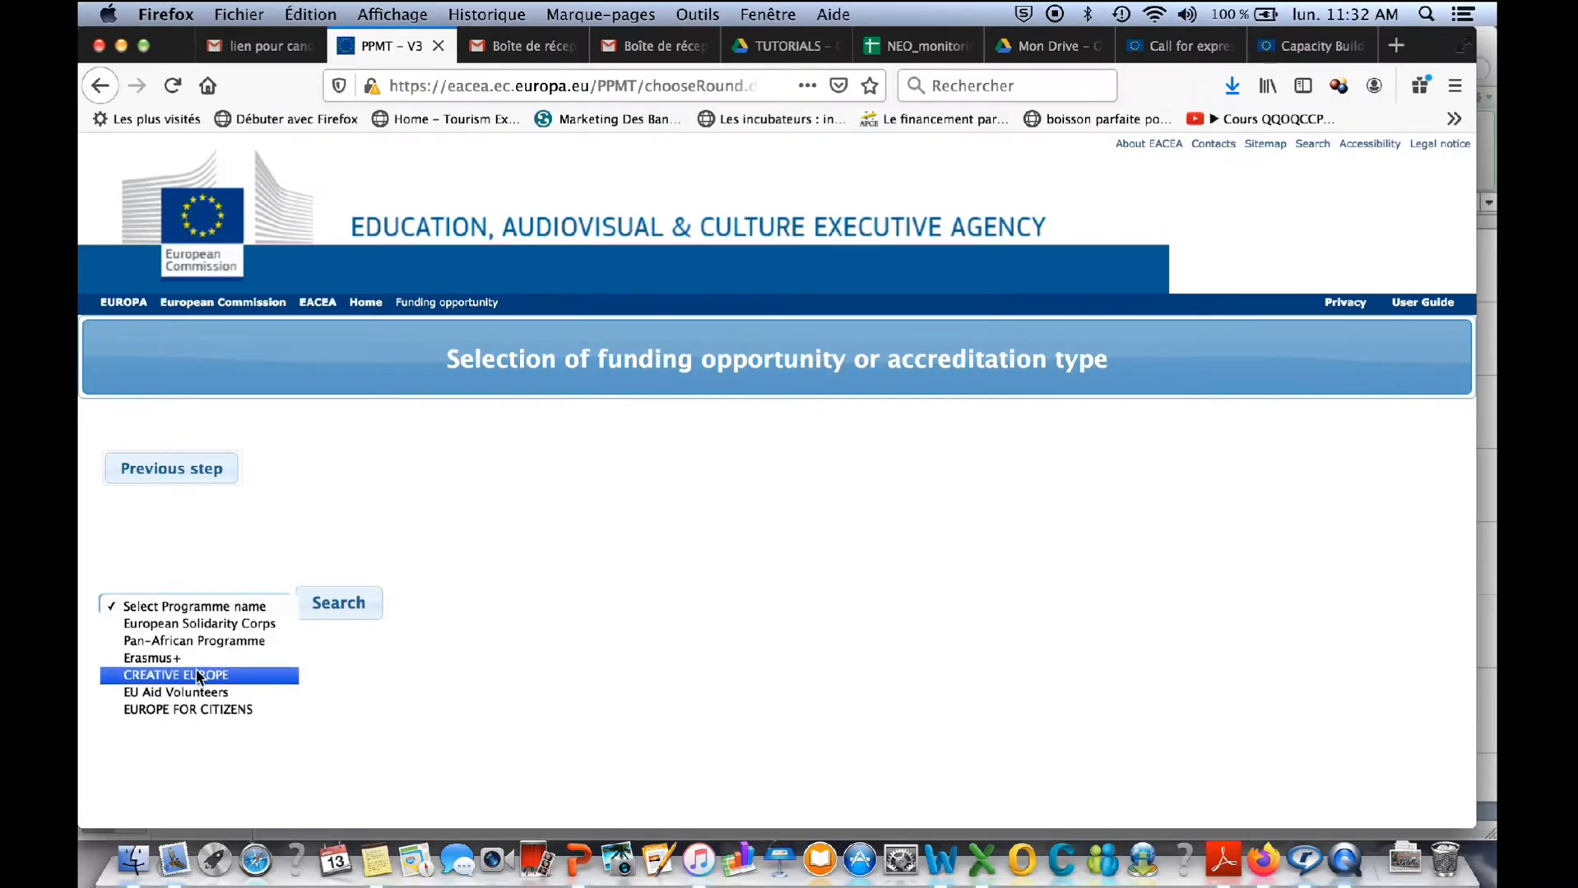
left_click(171, 659)
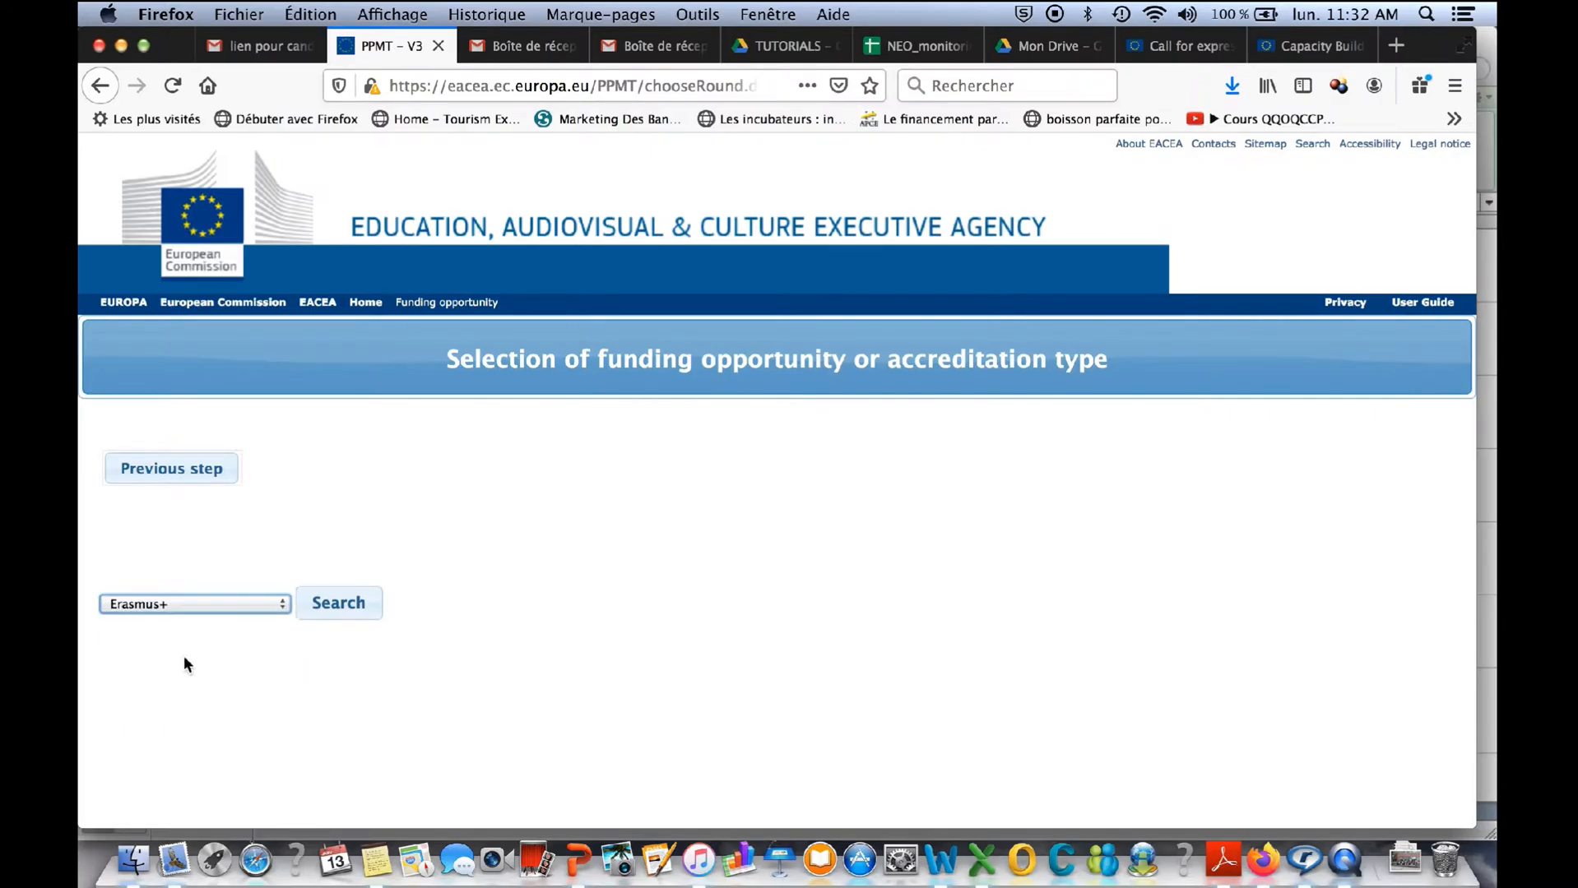
left_click(338, 605)
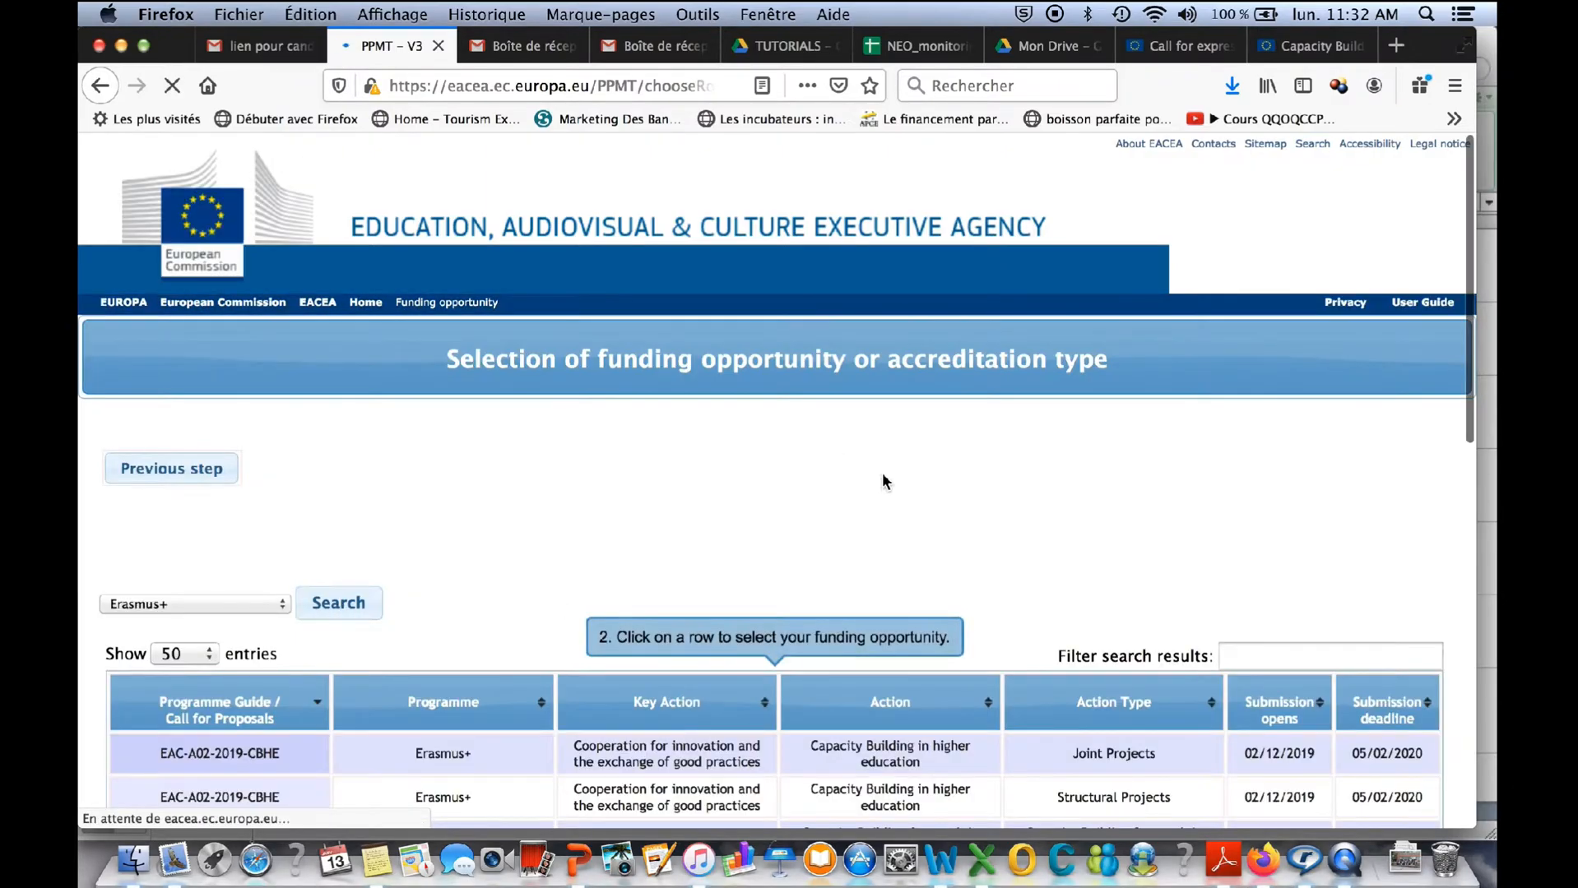
- Review the Erasmus+ calls and select EAC-A02-2019-CBHE, Capacity Building in higher education, with action type Joint Projects
scroll(994, 574, "down", 5)
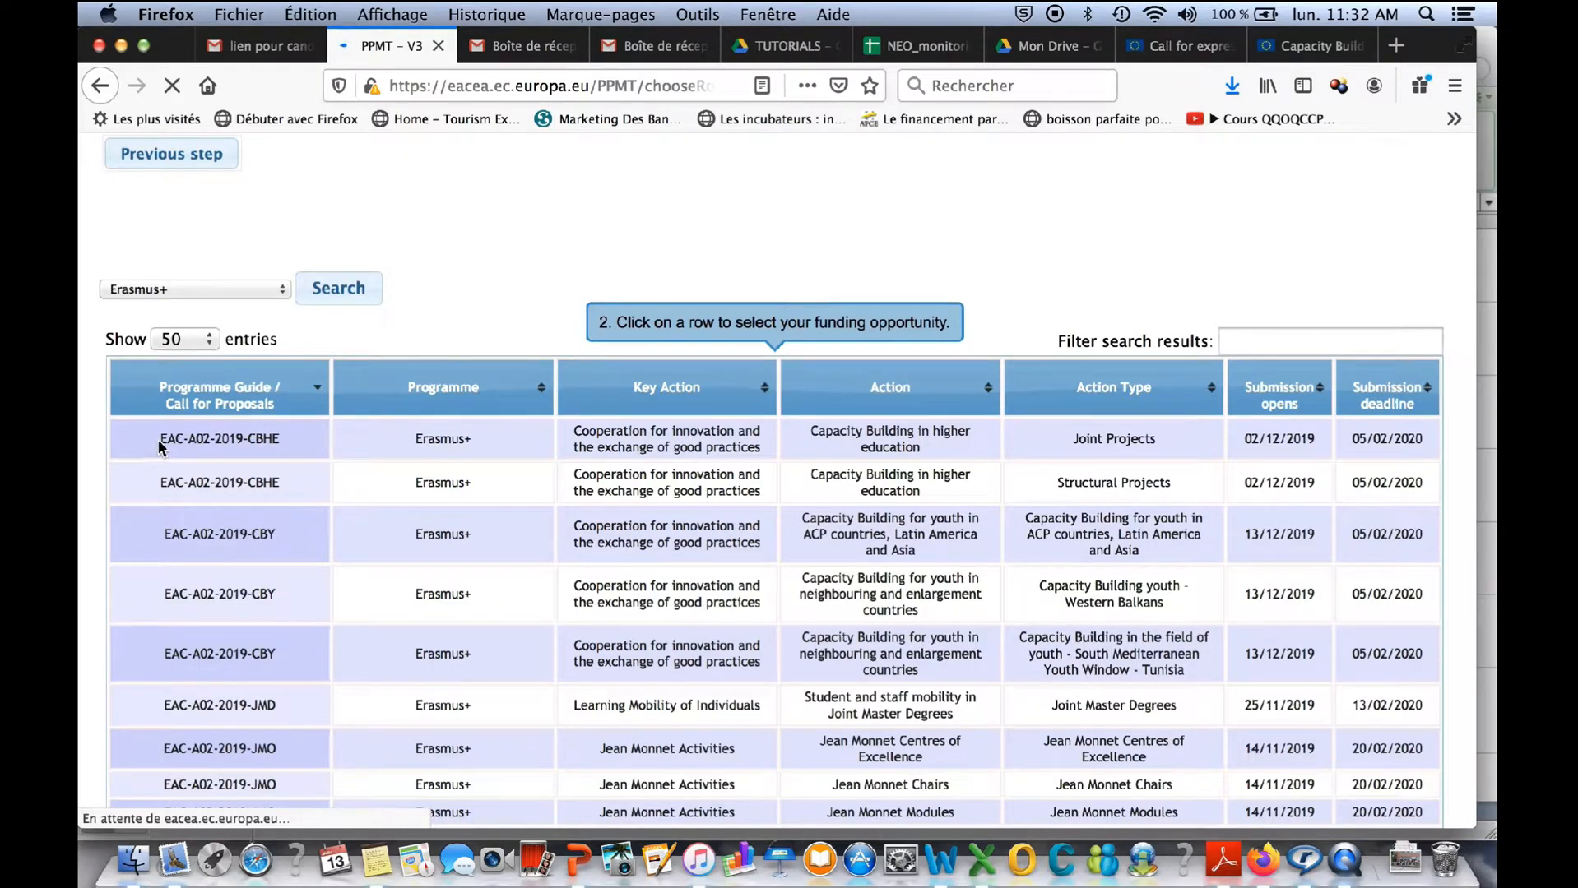
left_click(284, 454)
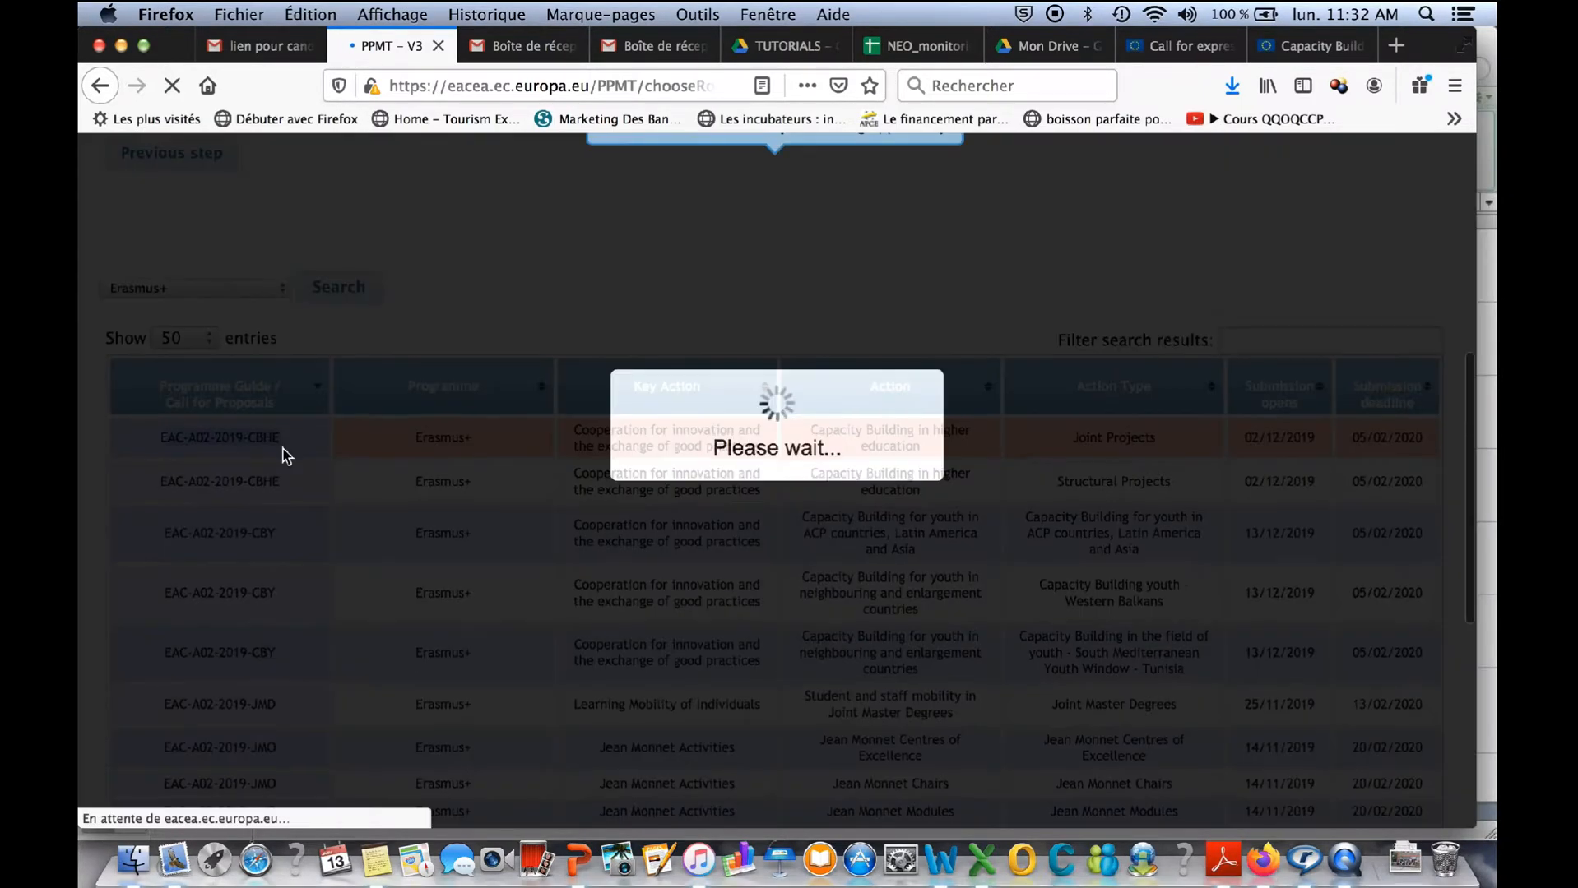
scroll(499, 647, "down", 5)
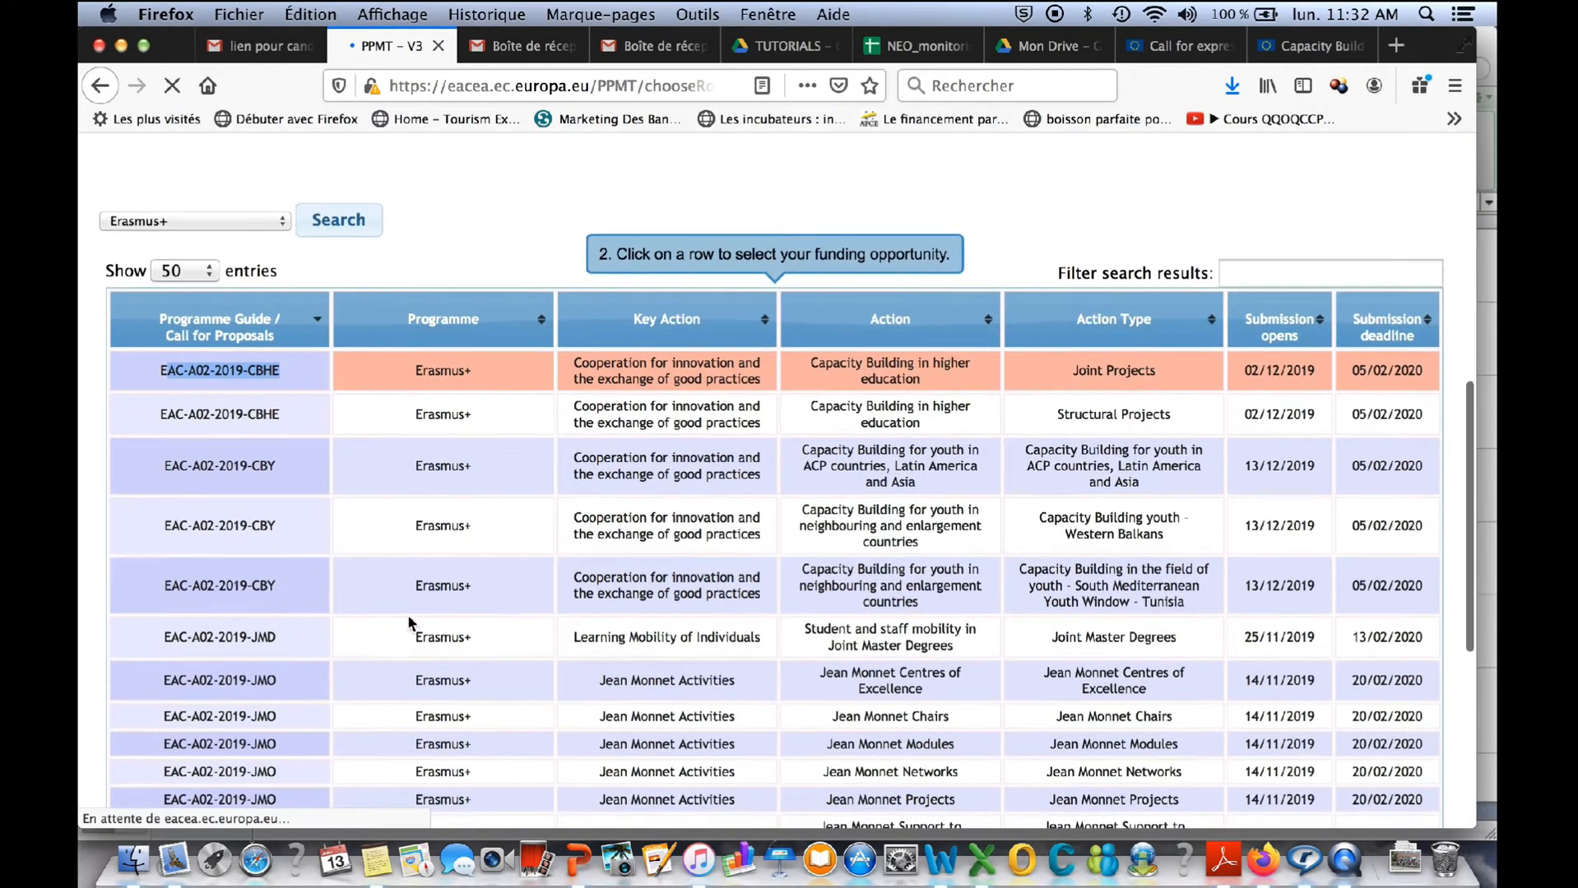
scroll(348, 589, "down", 2)
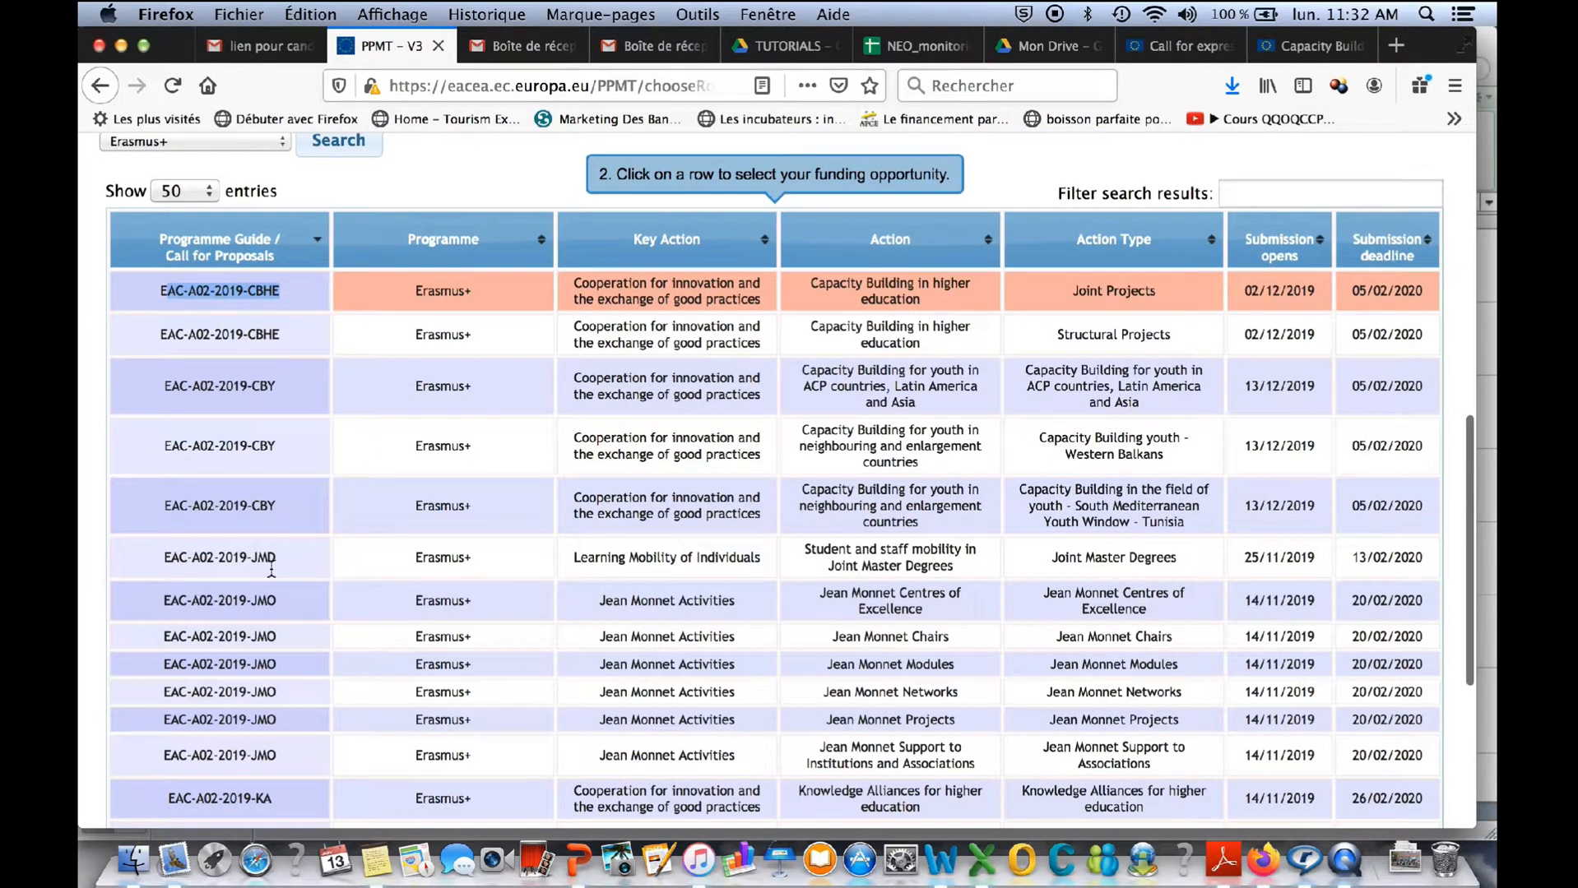
scroll(280, 552, "down", 3)
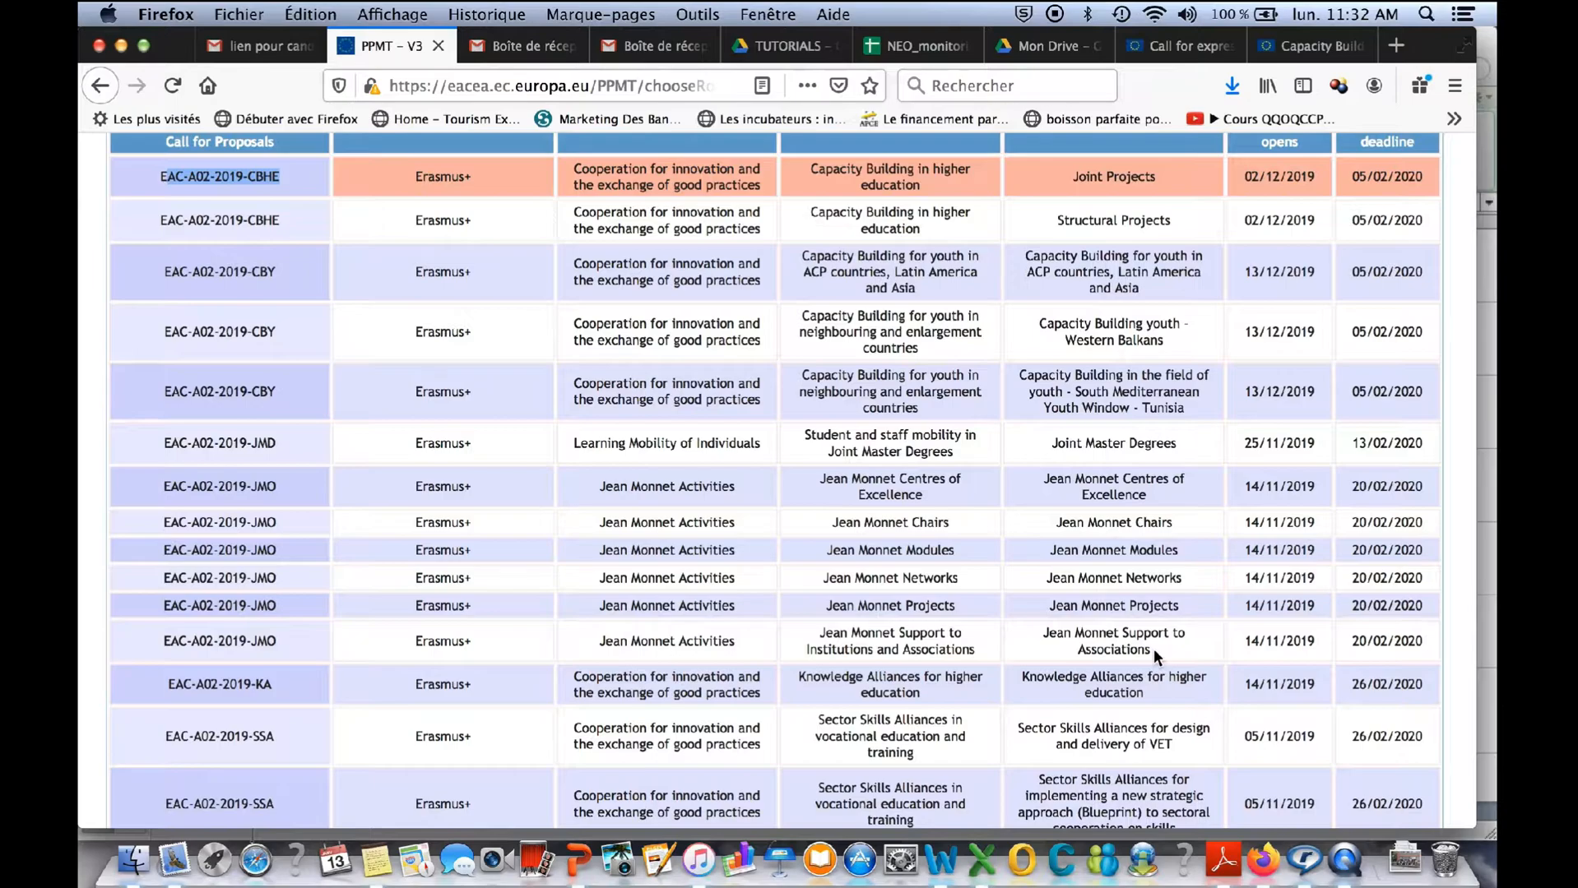
scroll(967, 498, "up", 1)
scroll(967, 497, "up", 5)
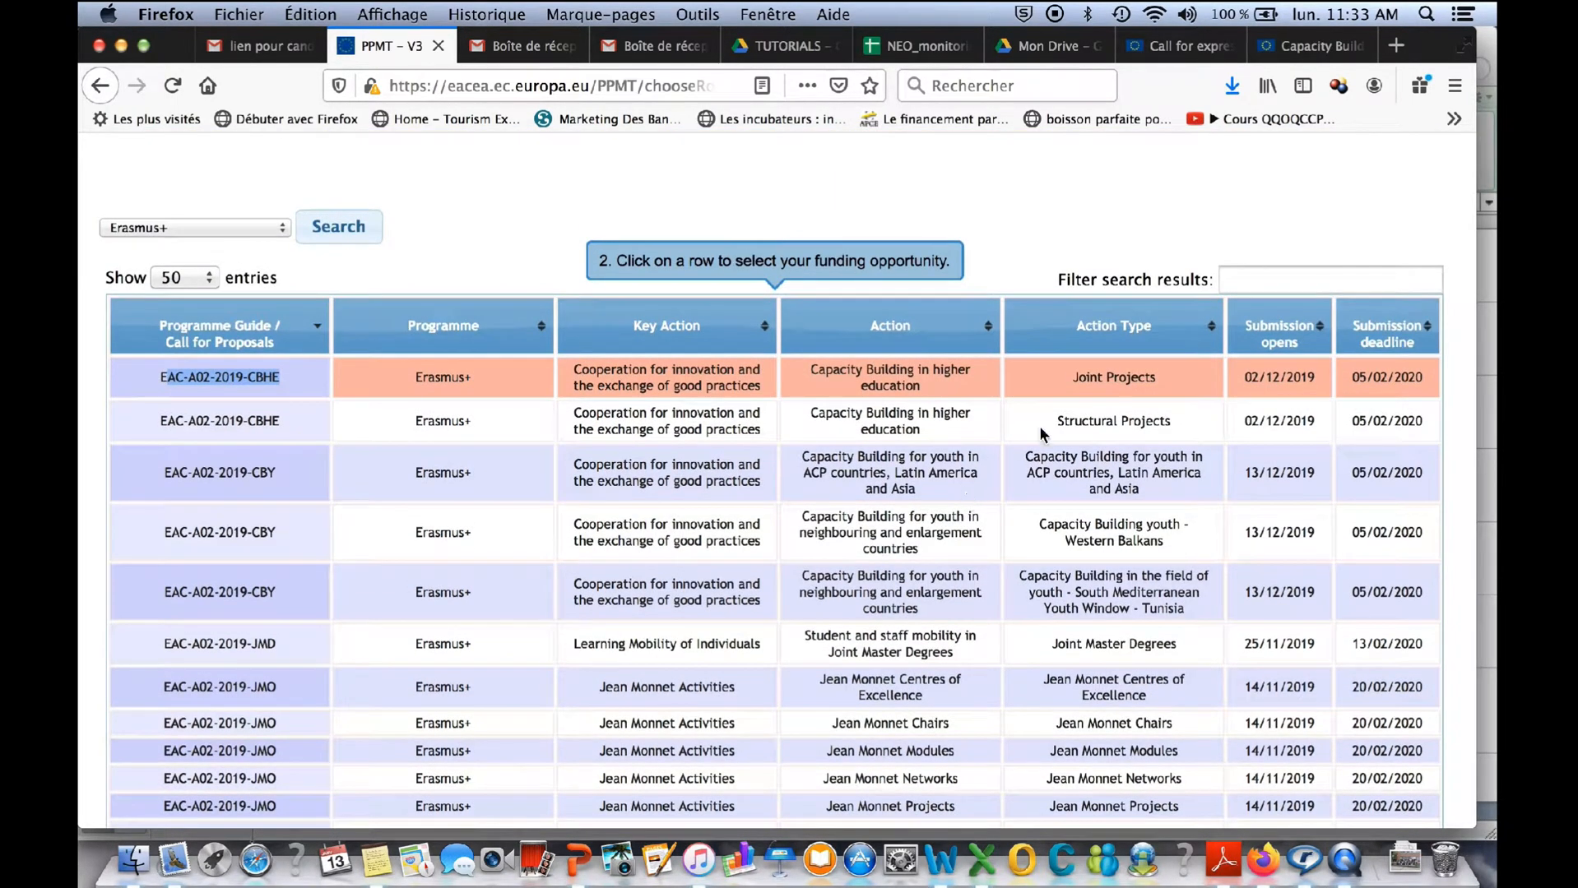
scroll(1092, 393, "up", 2)
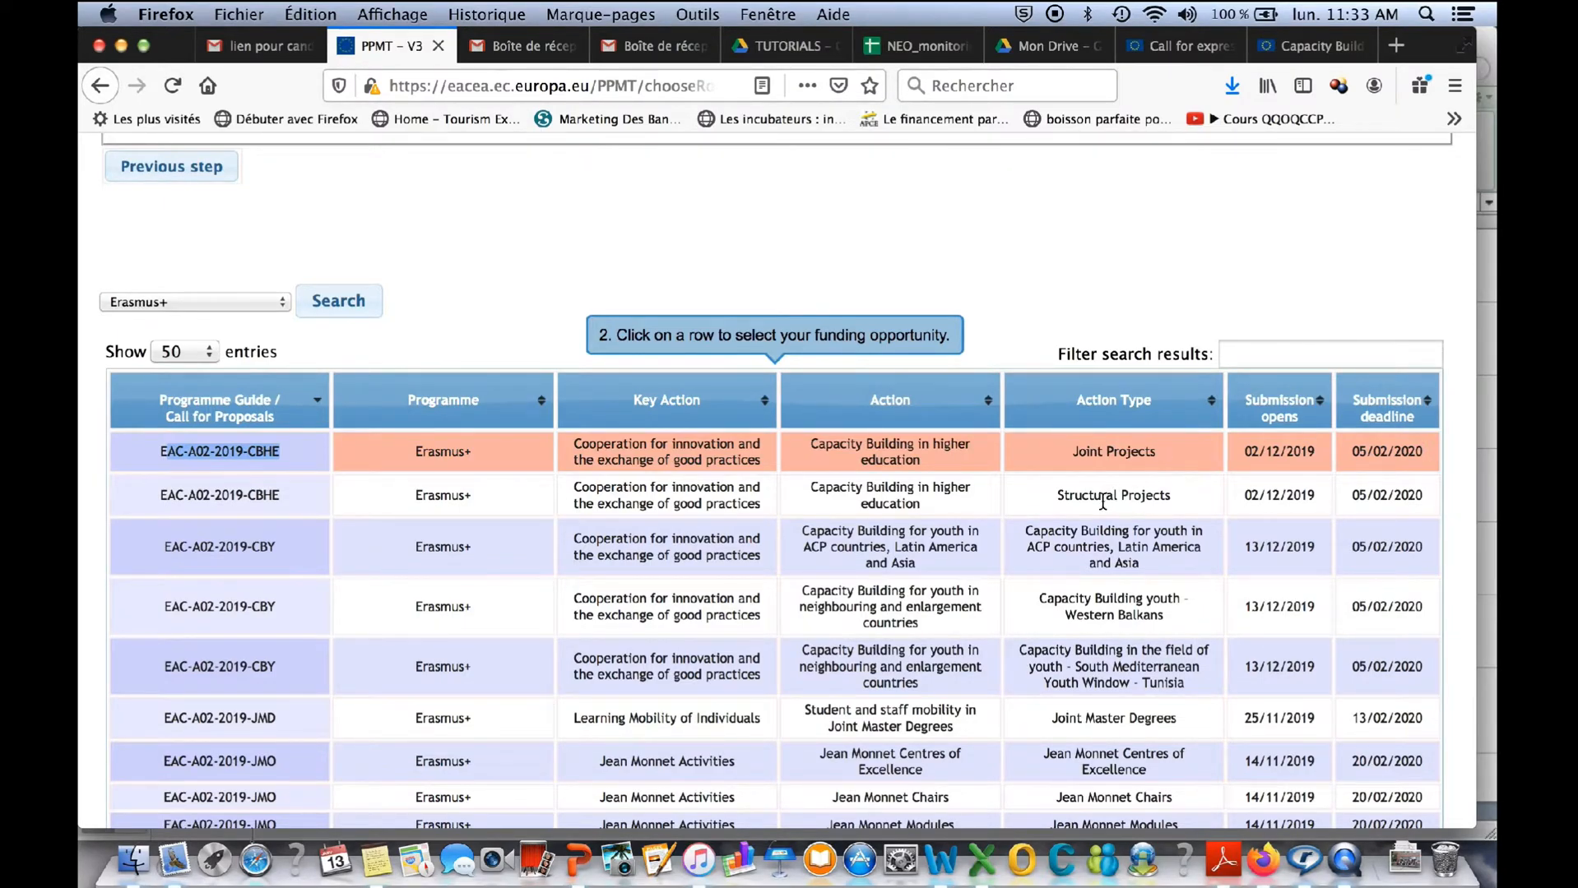
left_click(1098, 455)
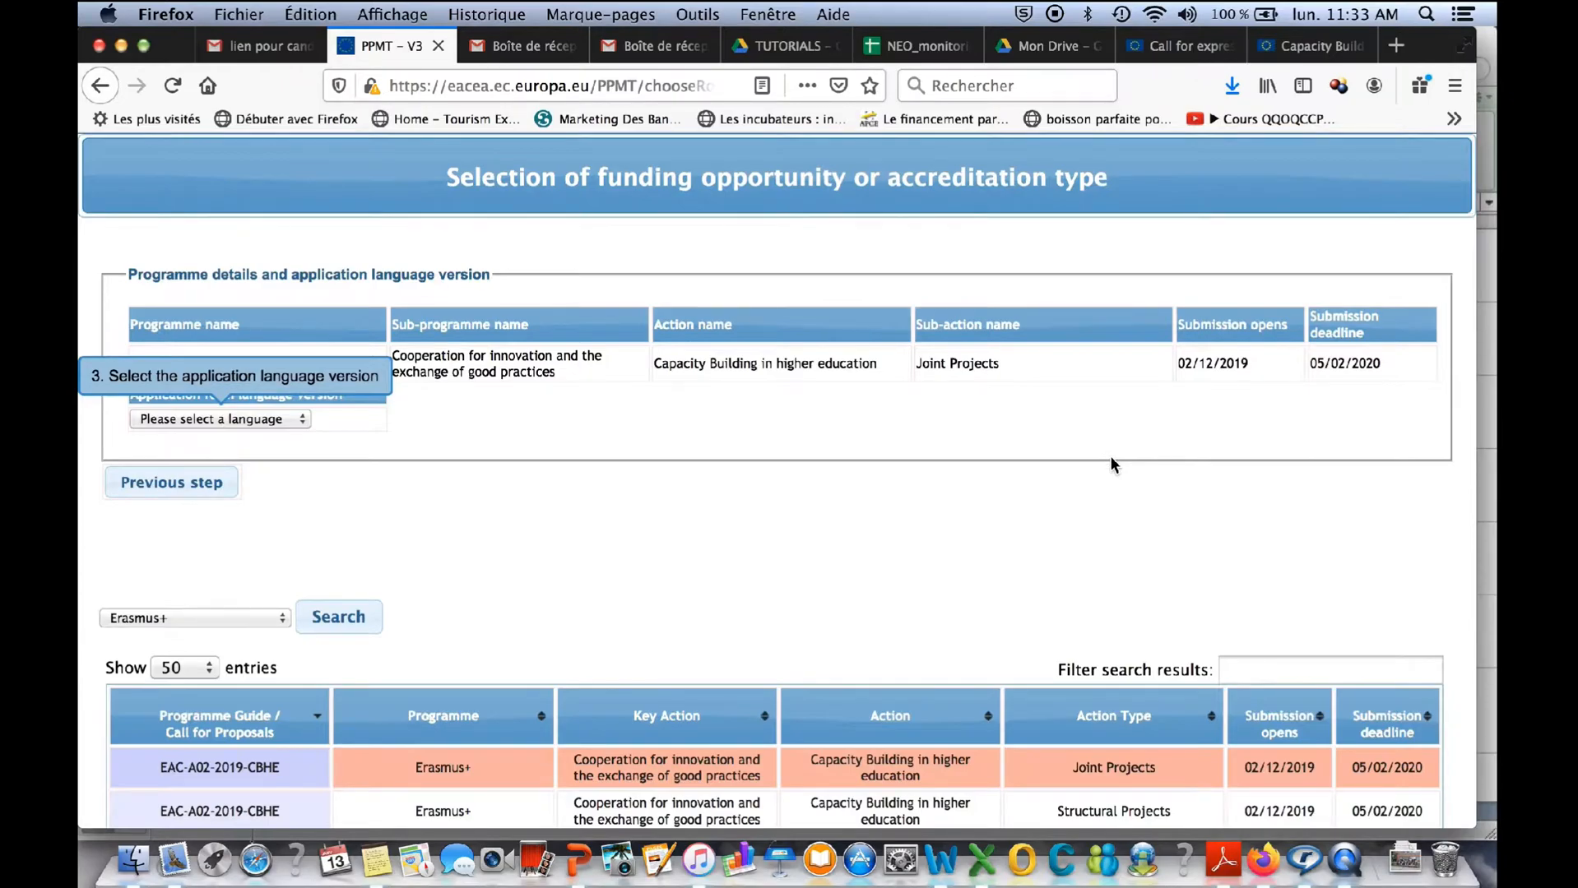
- Choose FR as the application form language version and proceed to the participating organisations step
scroll(1111, 458, "up", 2)
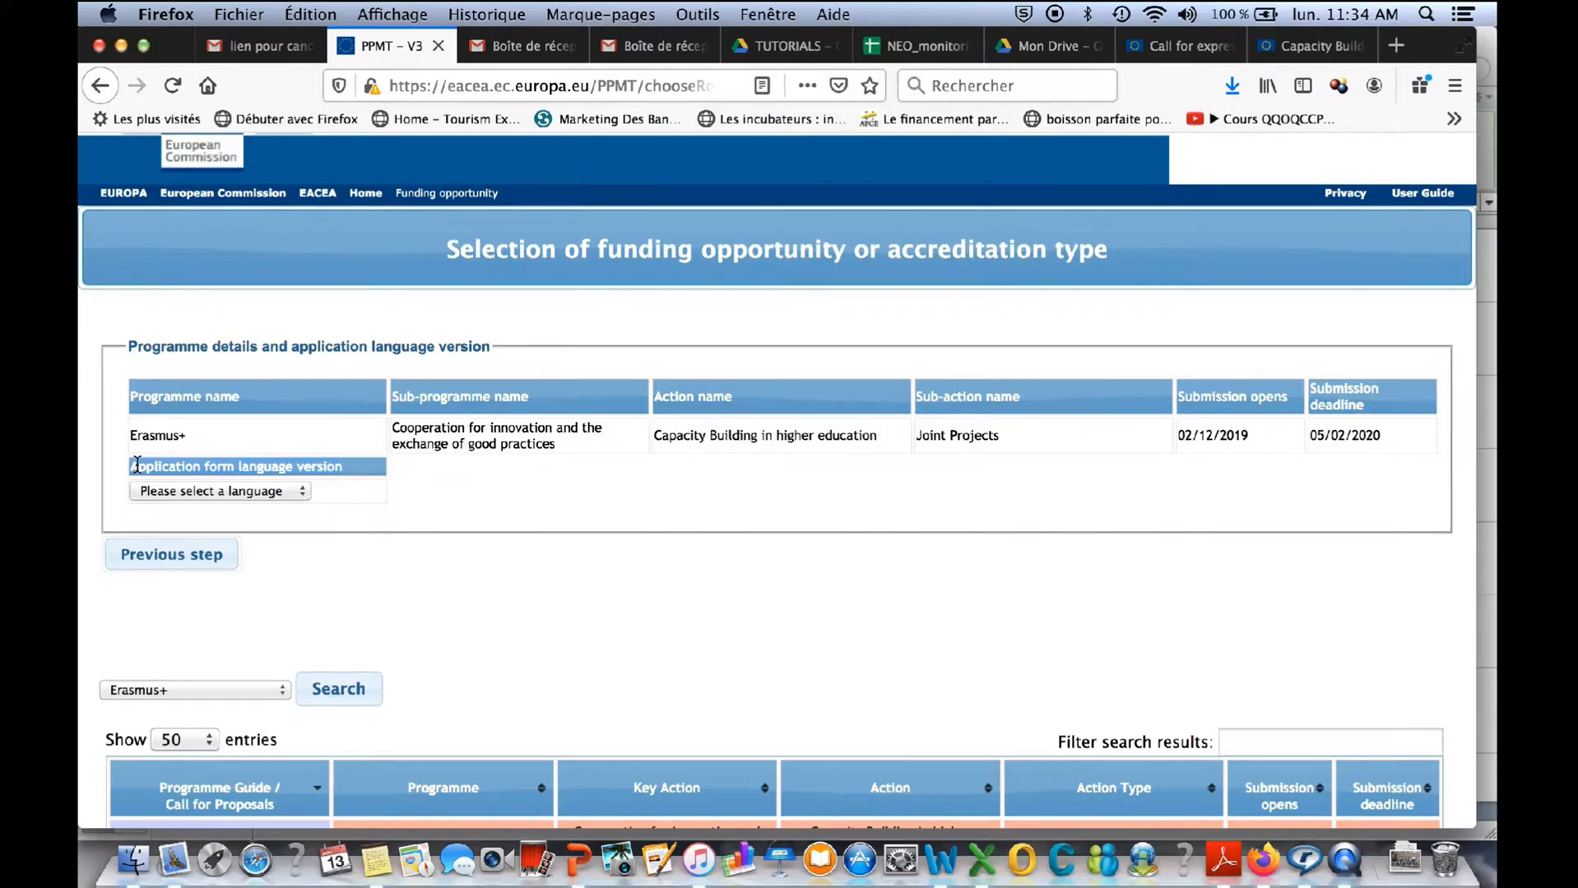
left_click(301, 492)
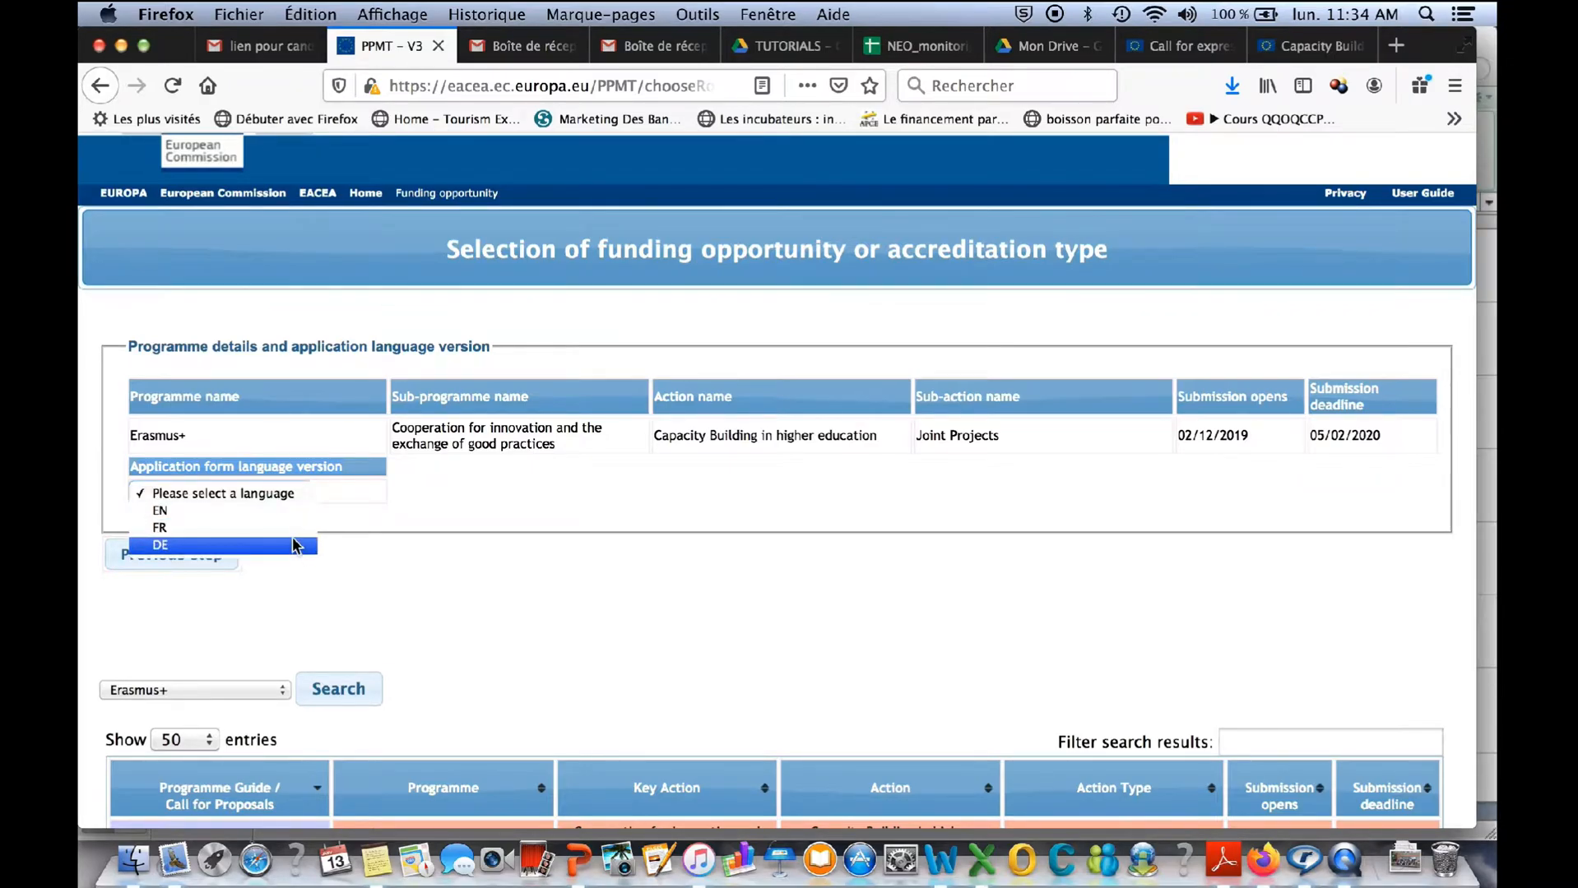
left_click(294, 529)
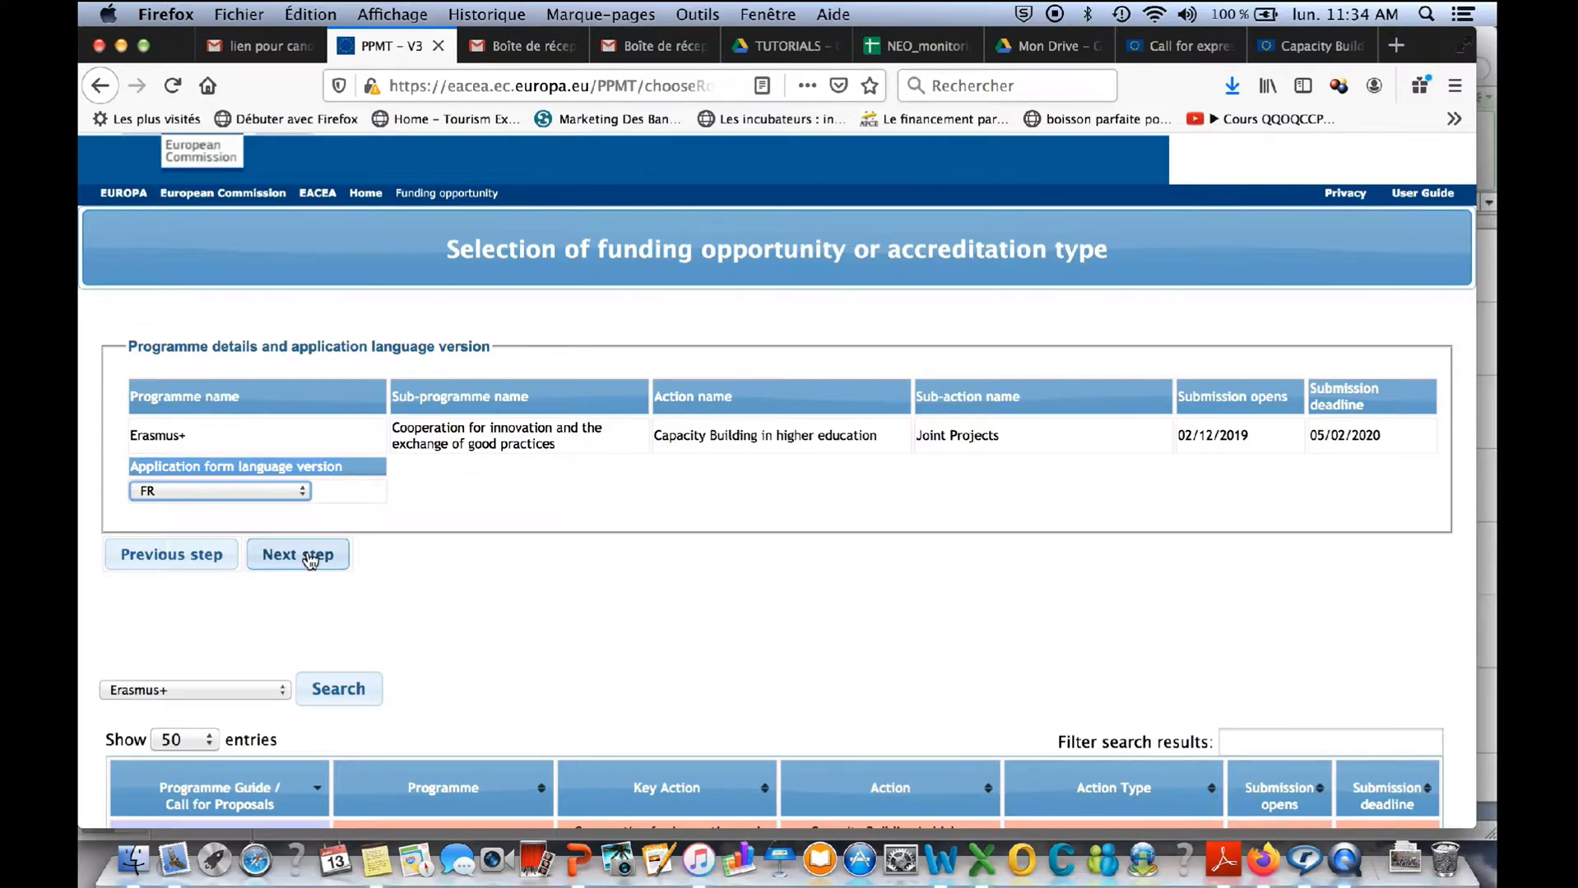
left_click(309, 559)
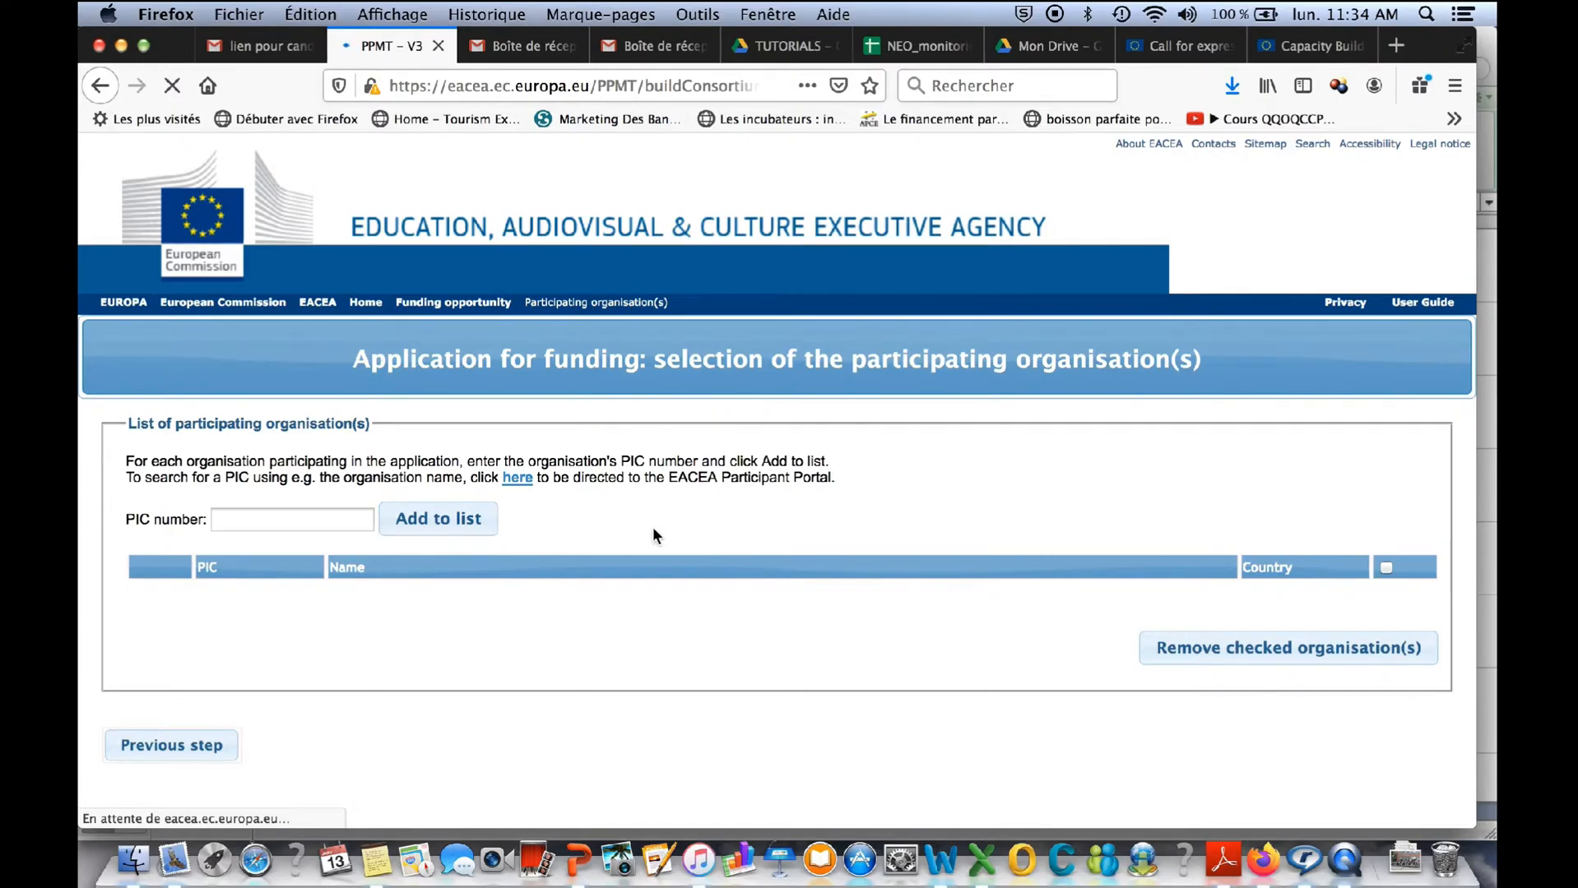
- Examine the PIC number entry, the list of participating organisations and the applicant organisation section
left_click(207, 520)
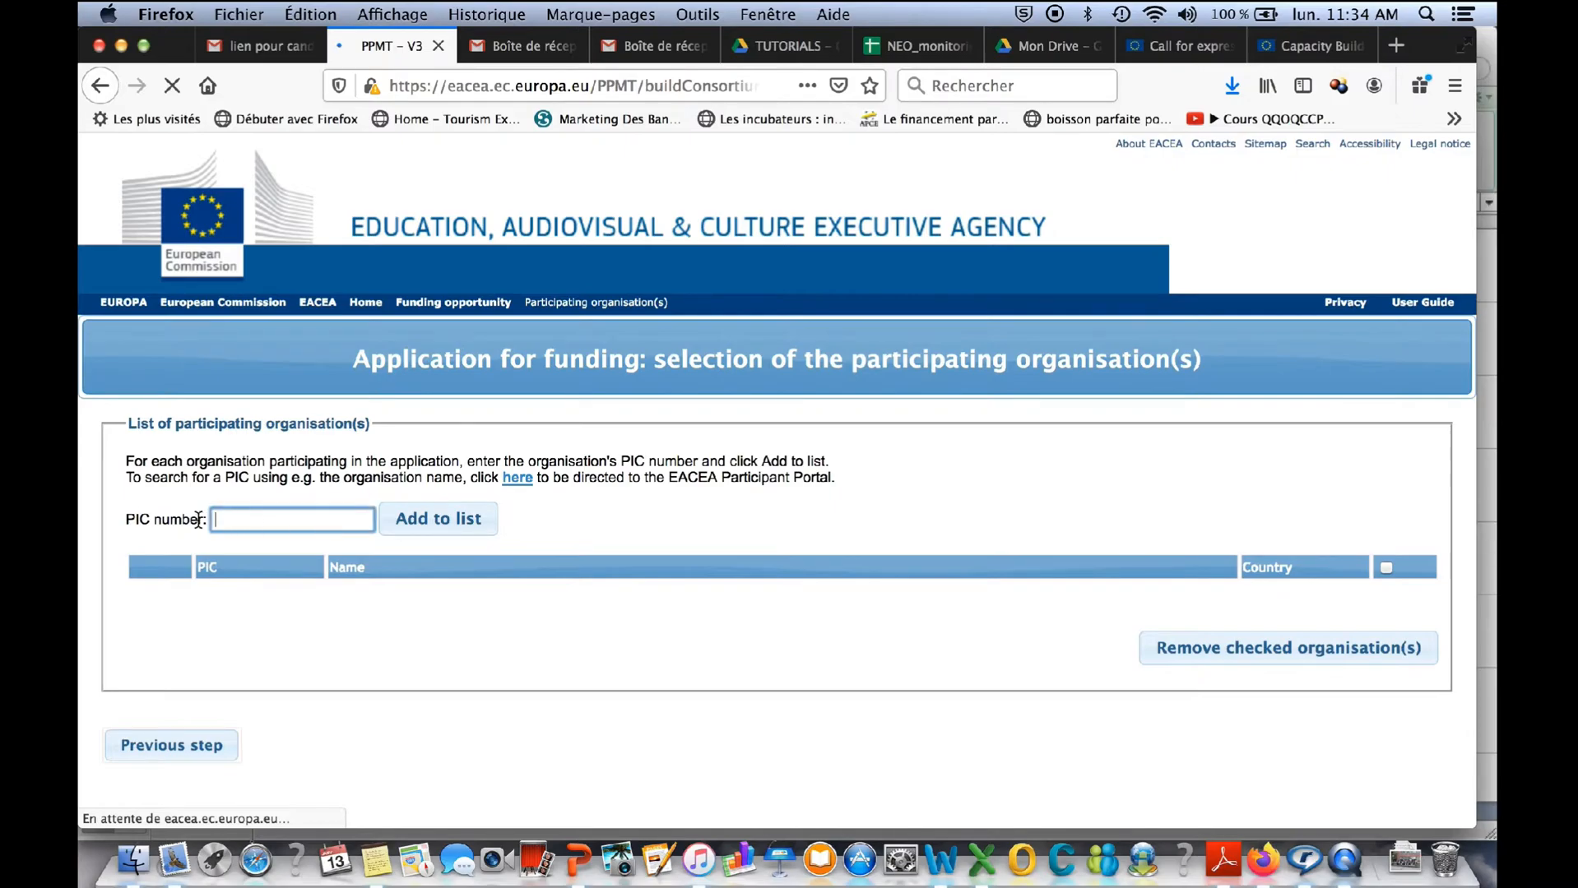
left_click_drag(126, 518, 202, 512)
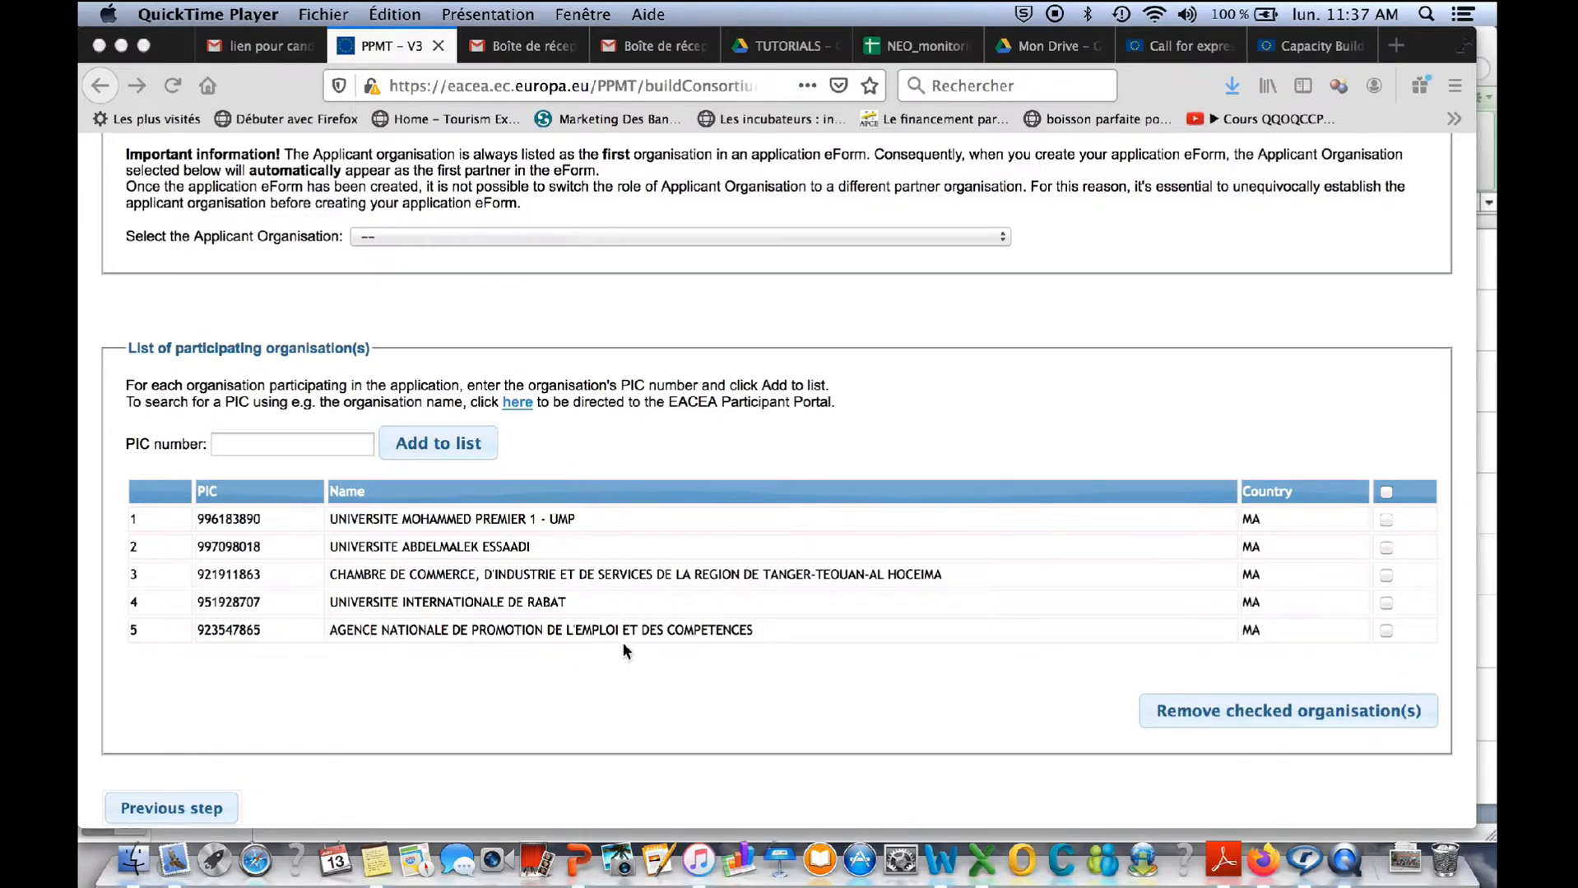
left_click(277, 441)
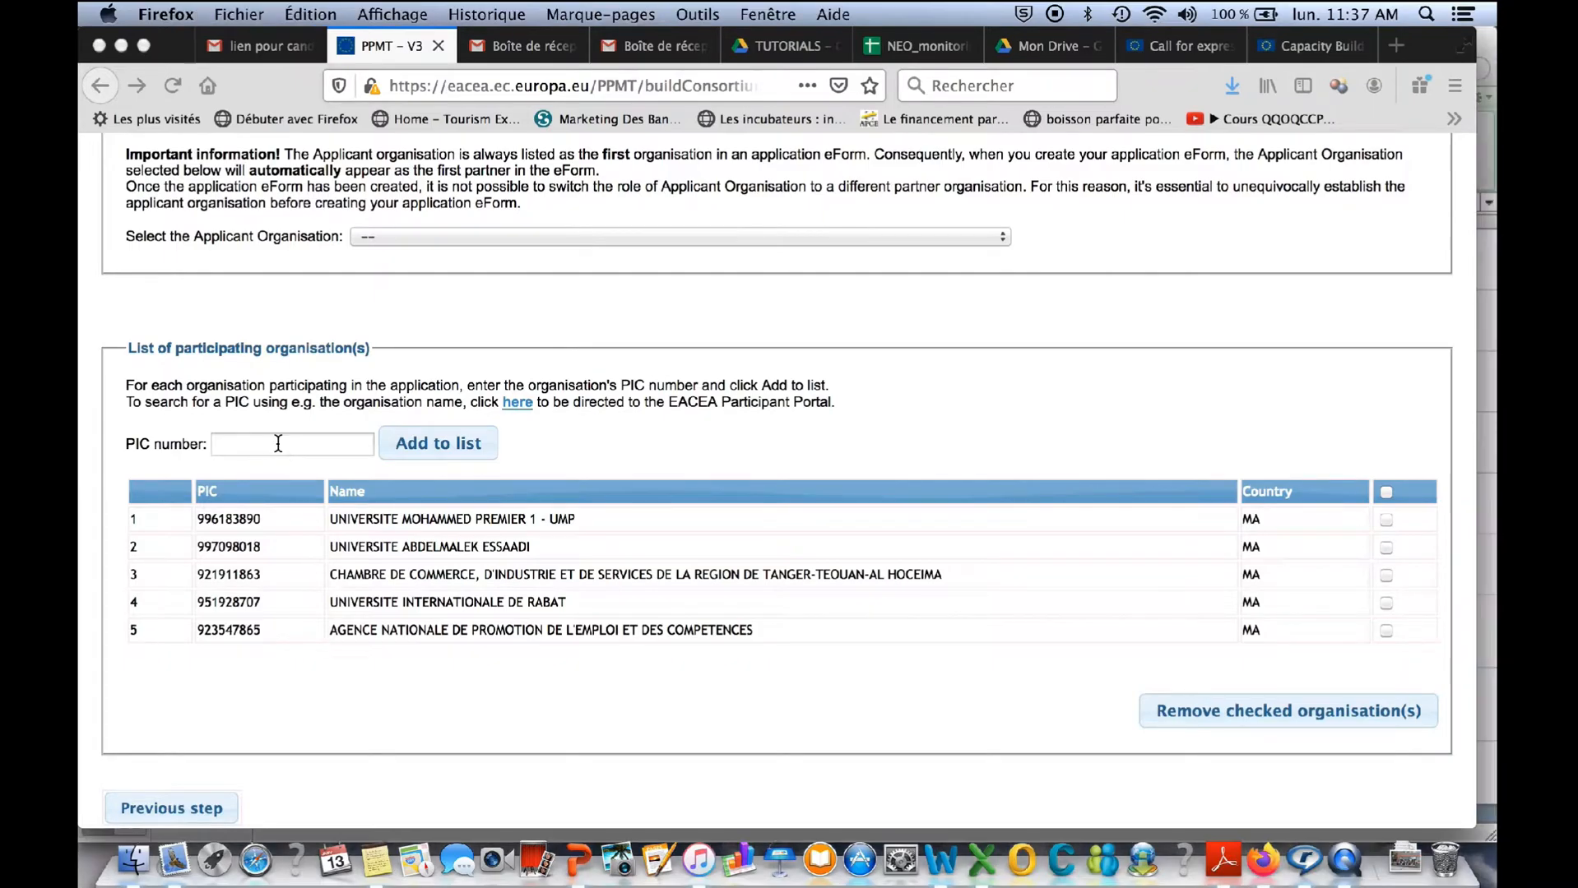
left_click(236, 446)
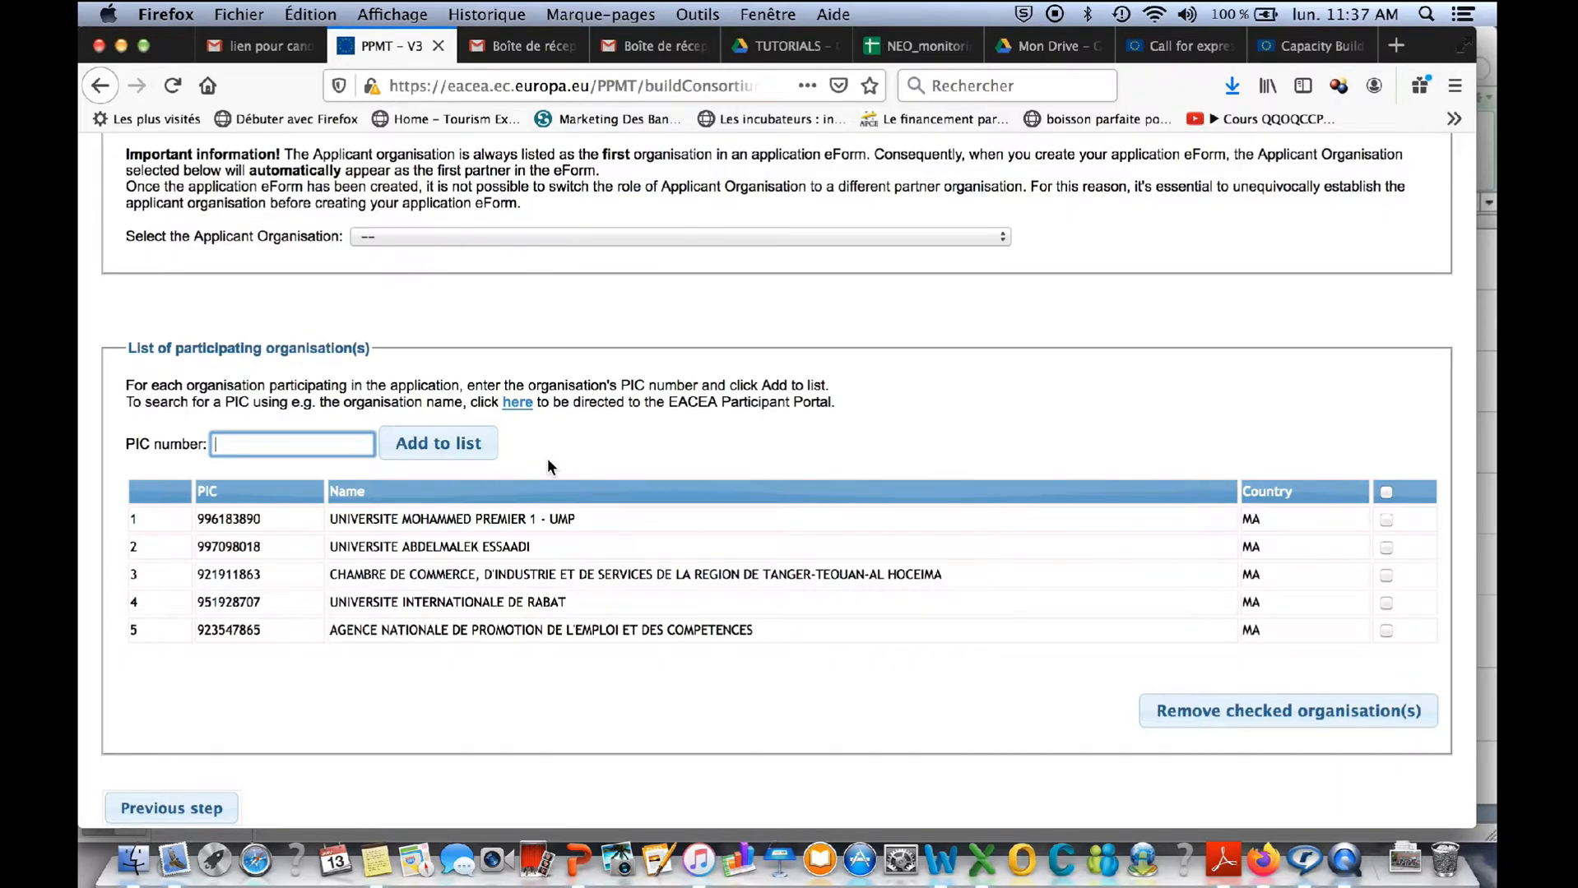
scroll(642, 487, "up", 4)
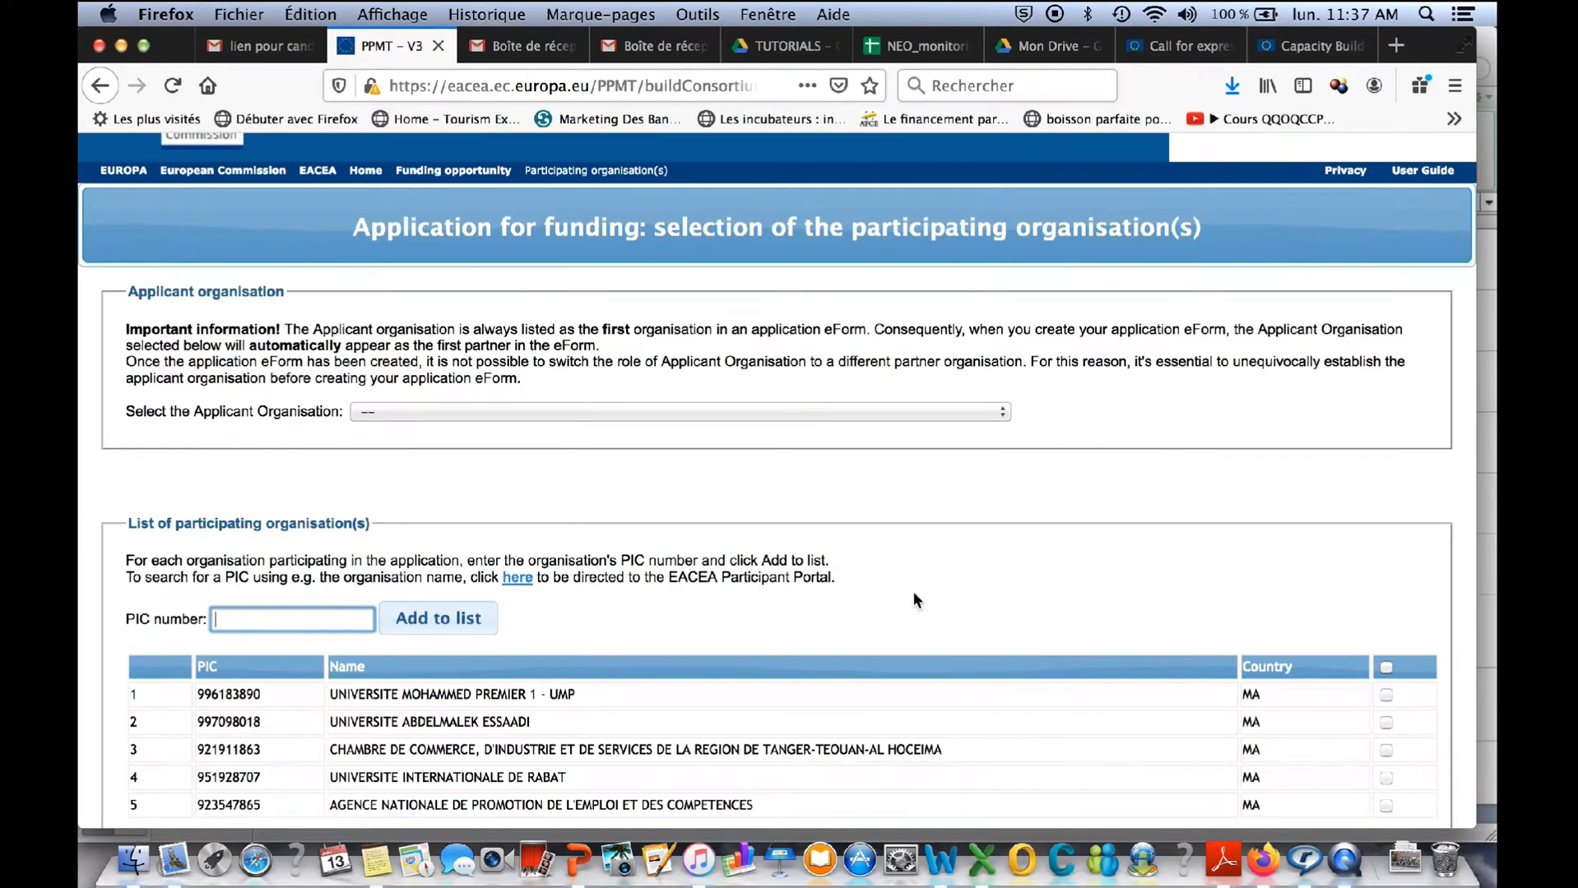
scroll(1031, 594, "down", 1)
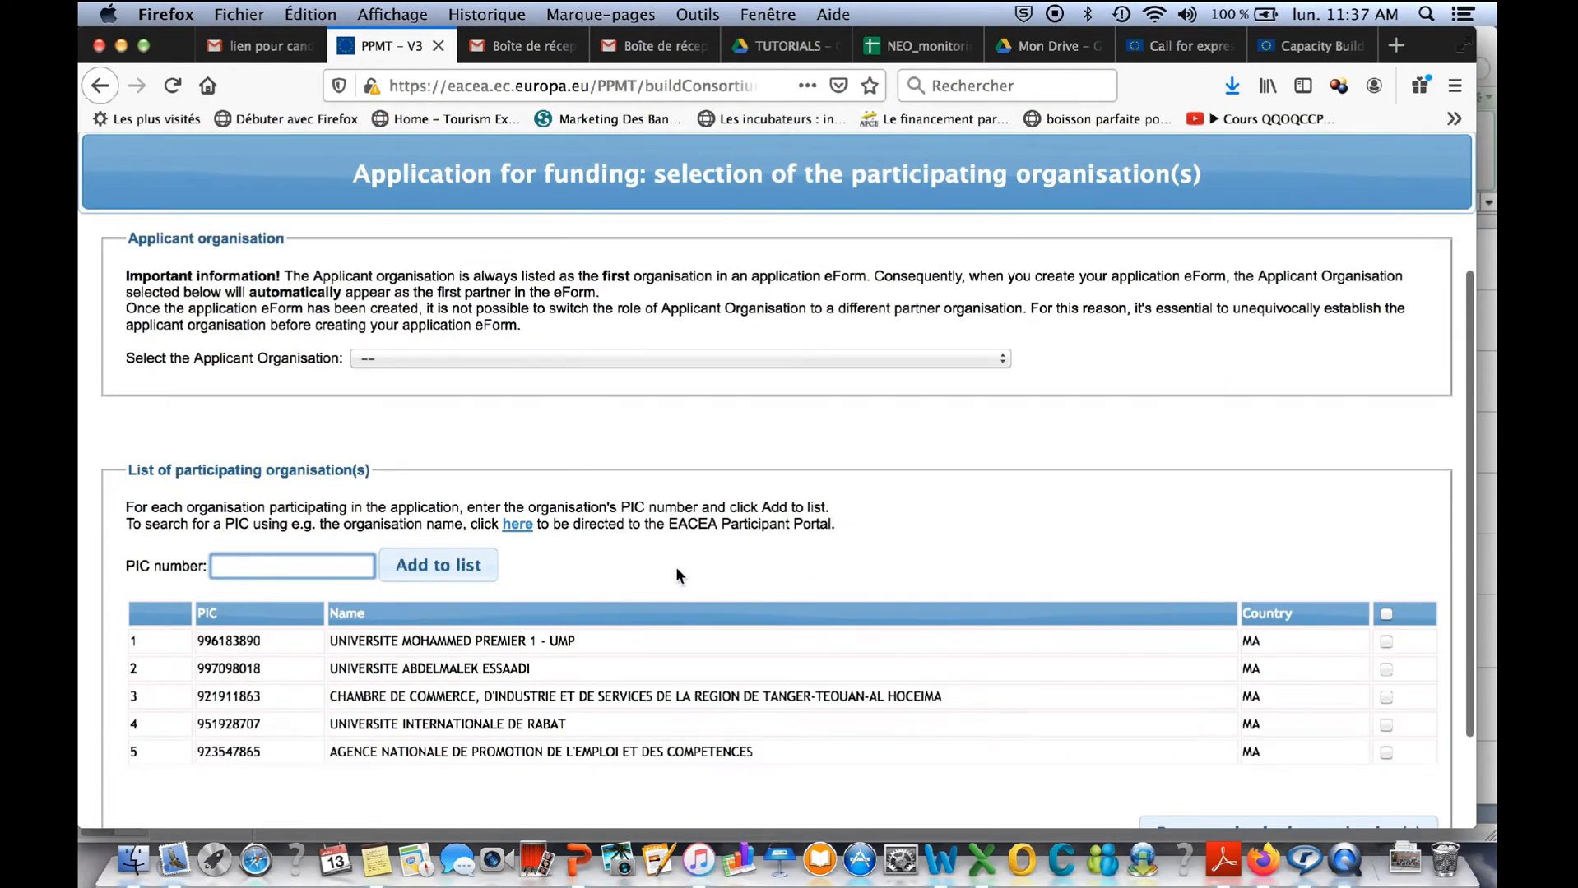
scroll(675, 567, "up", 2)
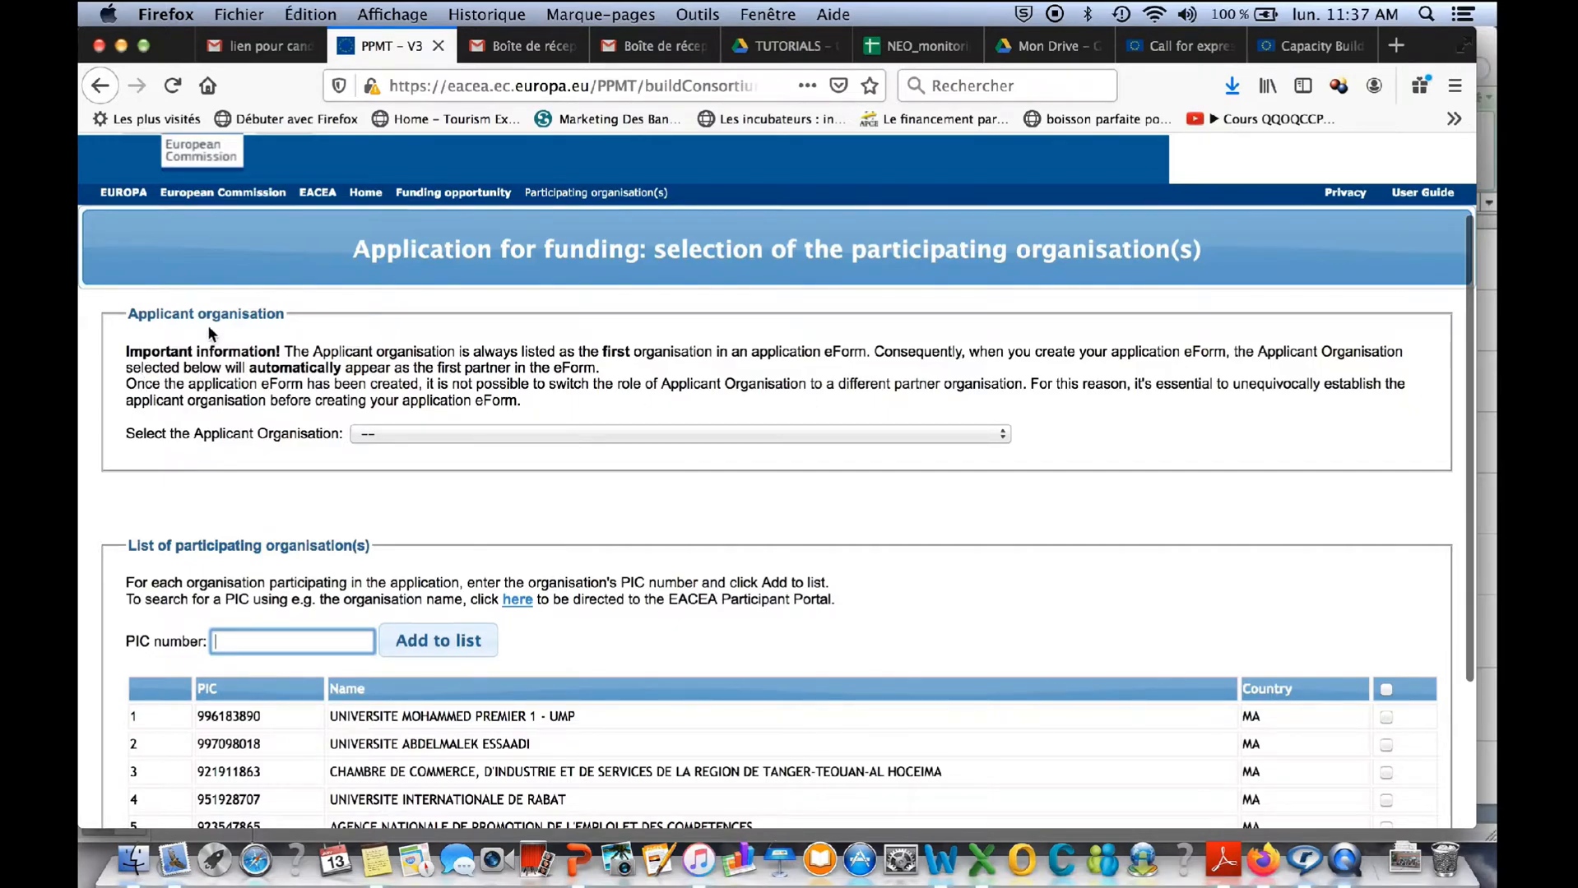
scroll(809, 615, "down", 3)
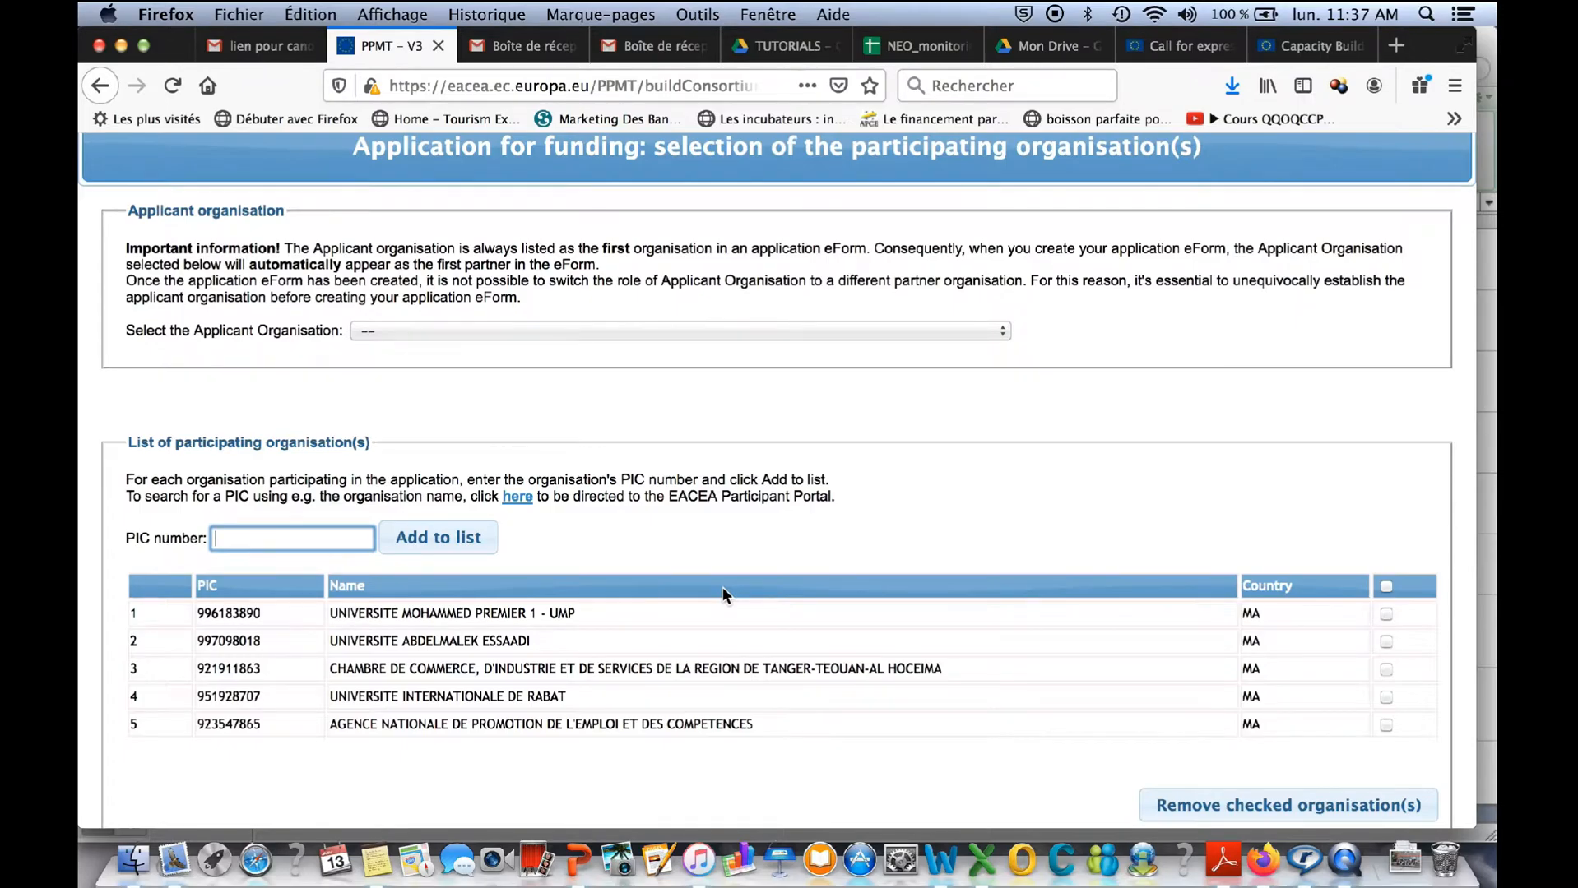
- Switch to the Excel workbook Morocco HEIs participation(3).xlsx and look through the partner organisations and their PIC numbers
key("ctrl+Up")
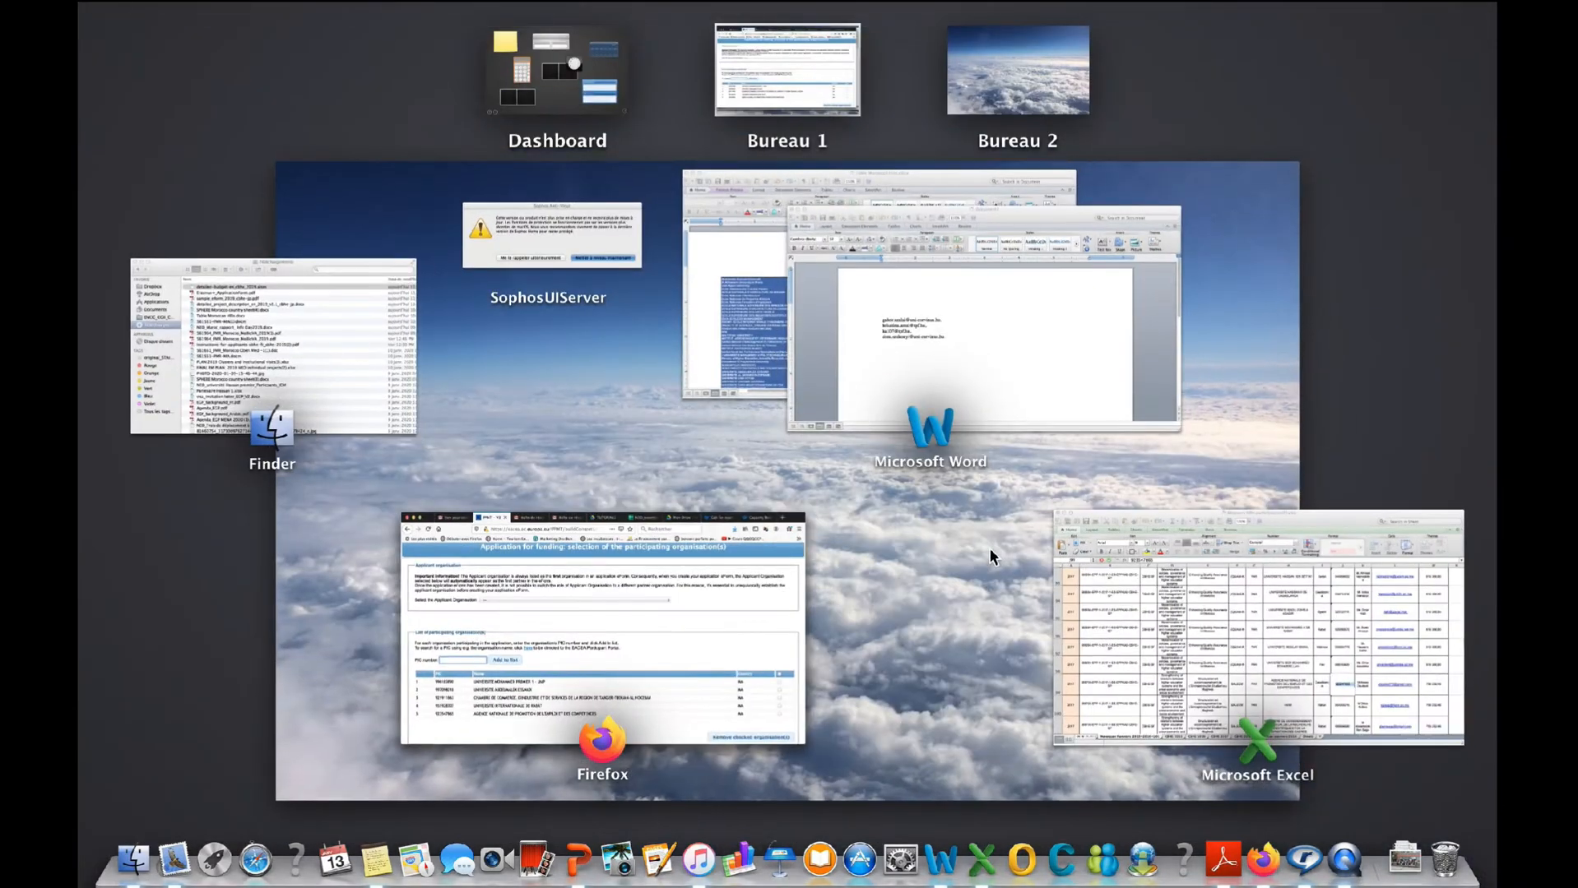
left_click(1140, 621)
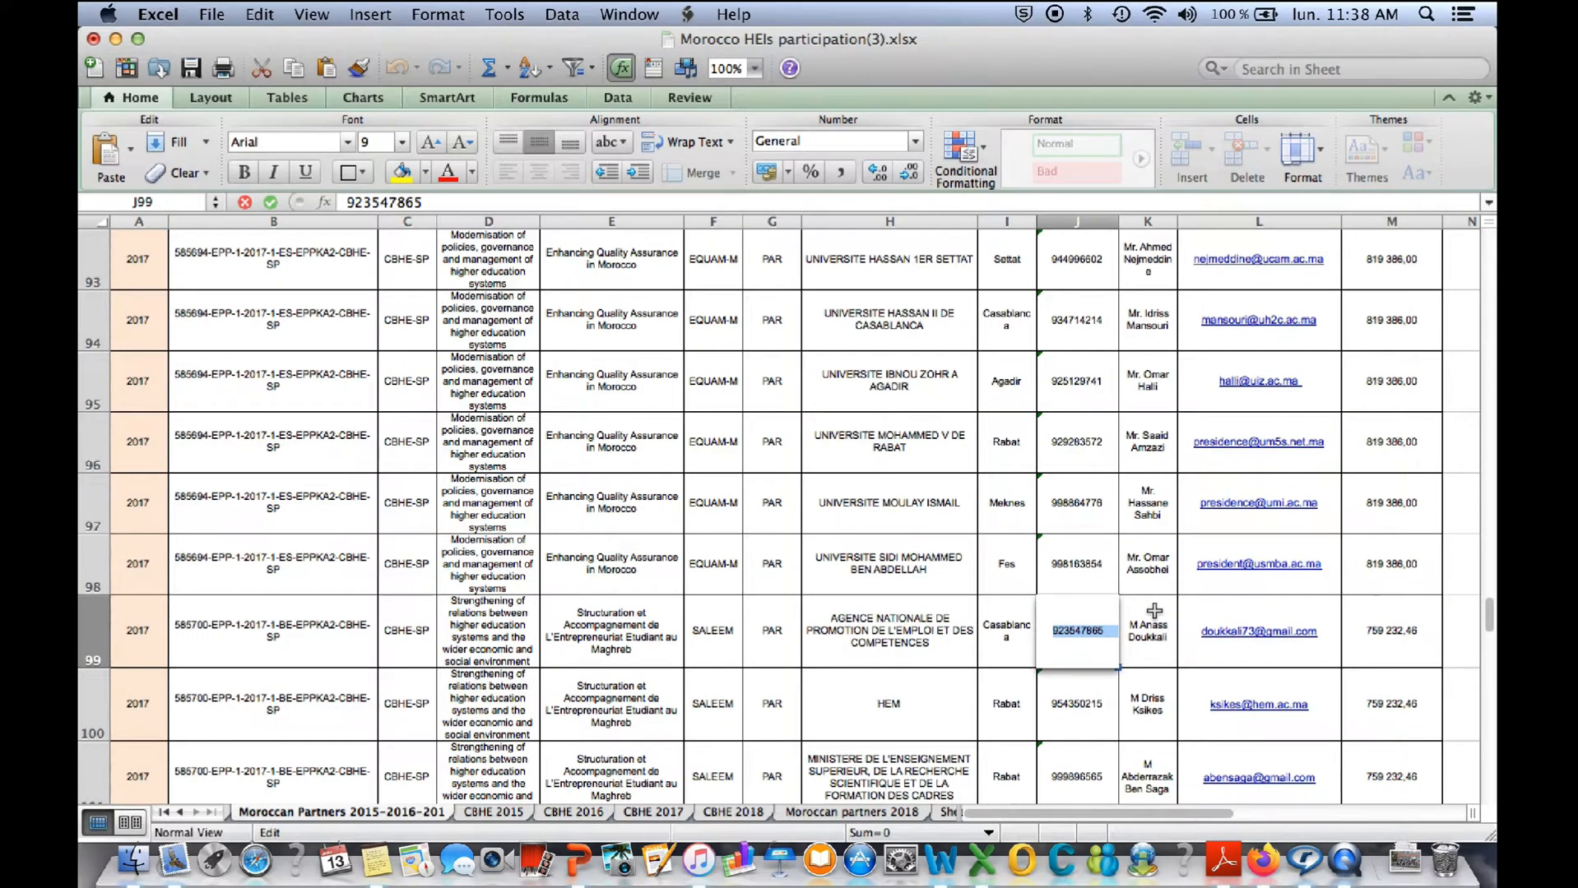
scroll(1155, 613, "down", 5)
scroll(1154, 611, "down", 8)
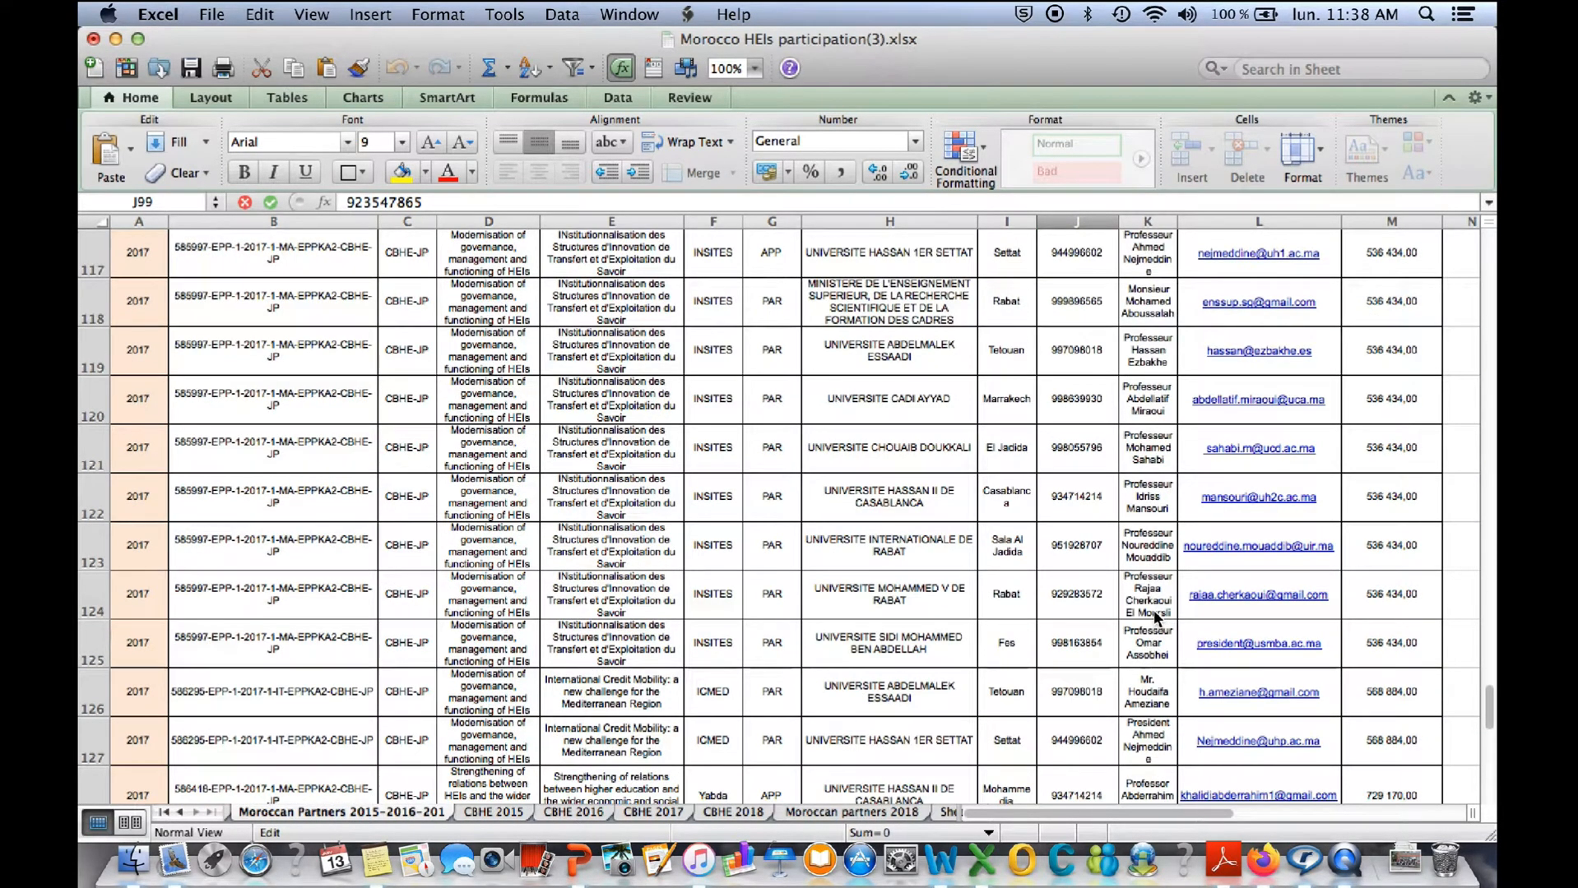
scroll(1002, 296, "up", 15)
scroll(1001, 290, "up", 20)
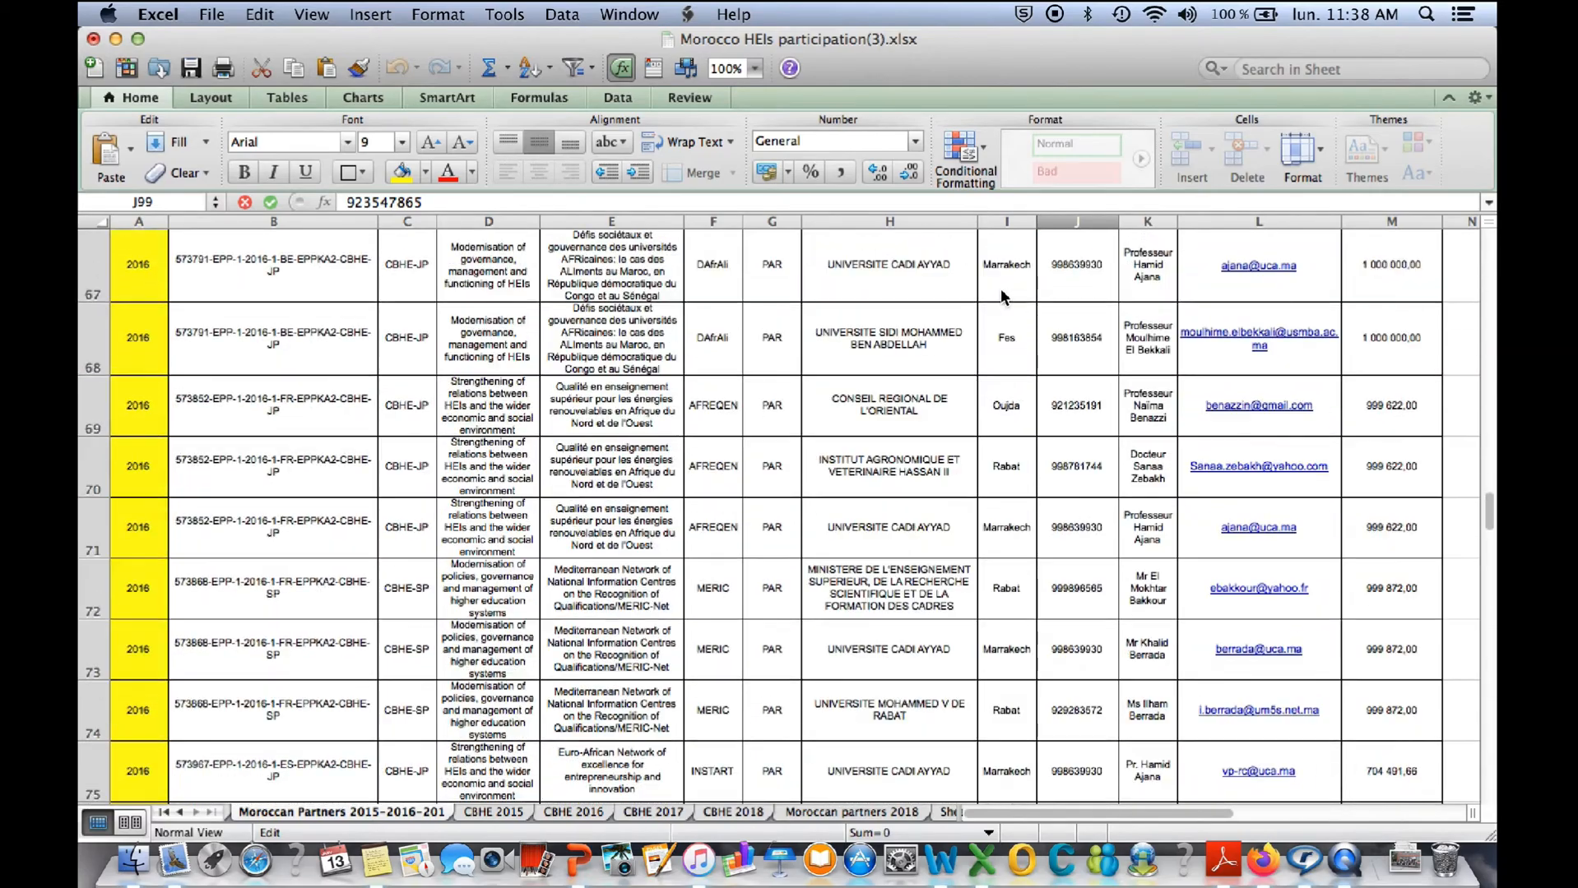
scroll(1001, 289, "up", 15)
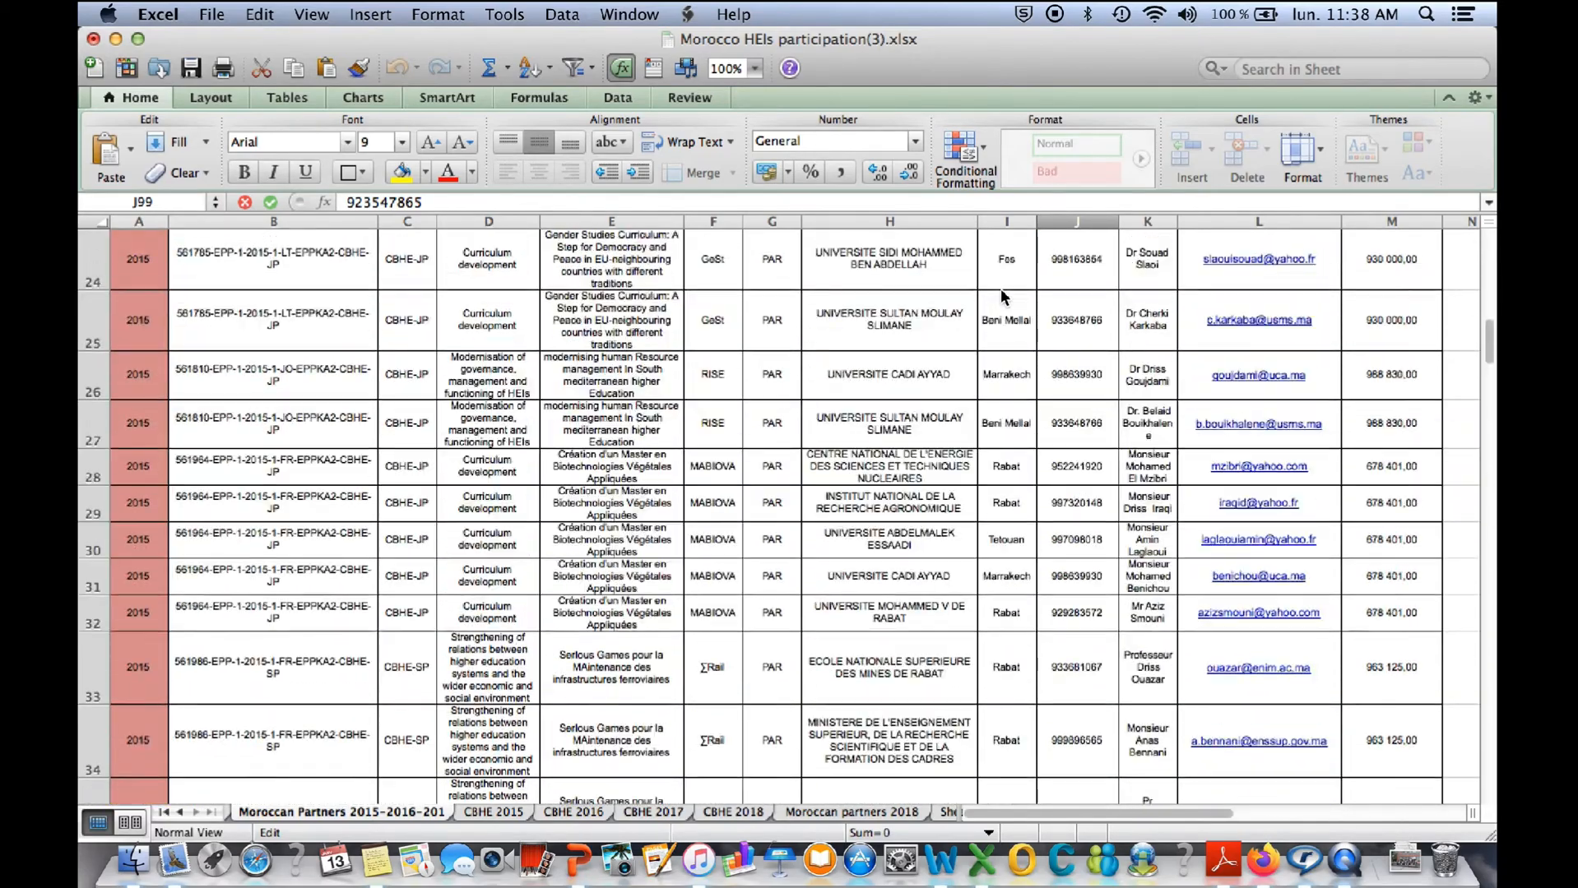
scroll(1001, 289, "down", 10)
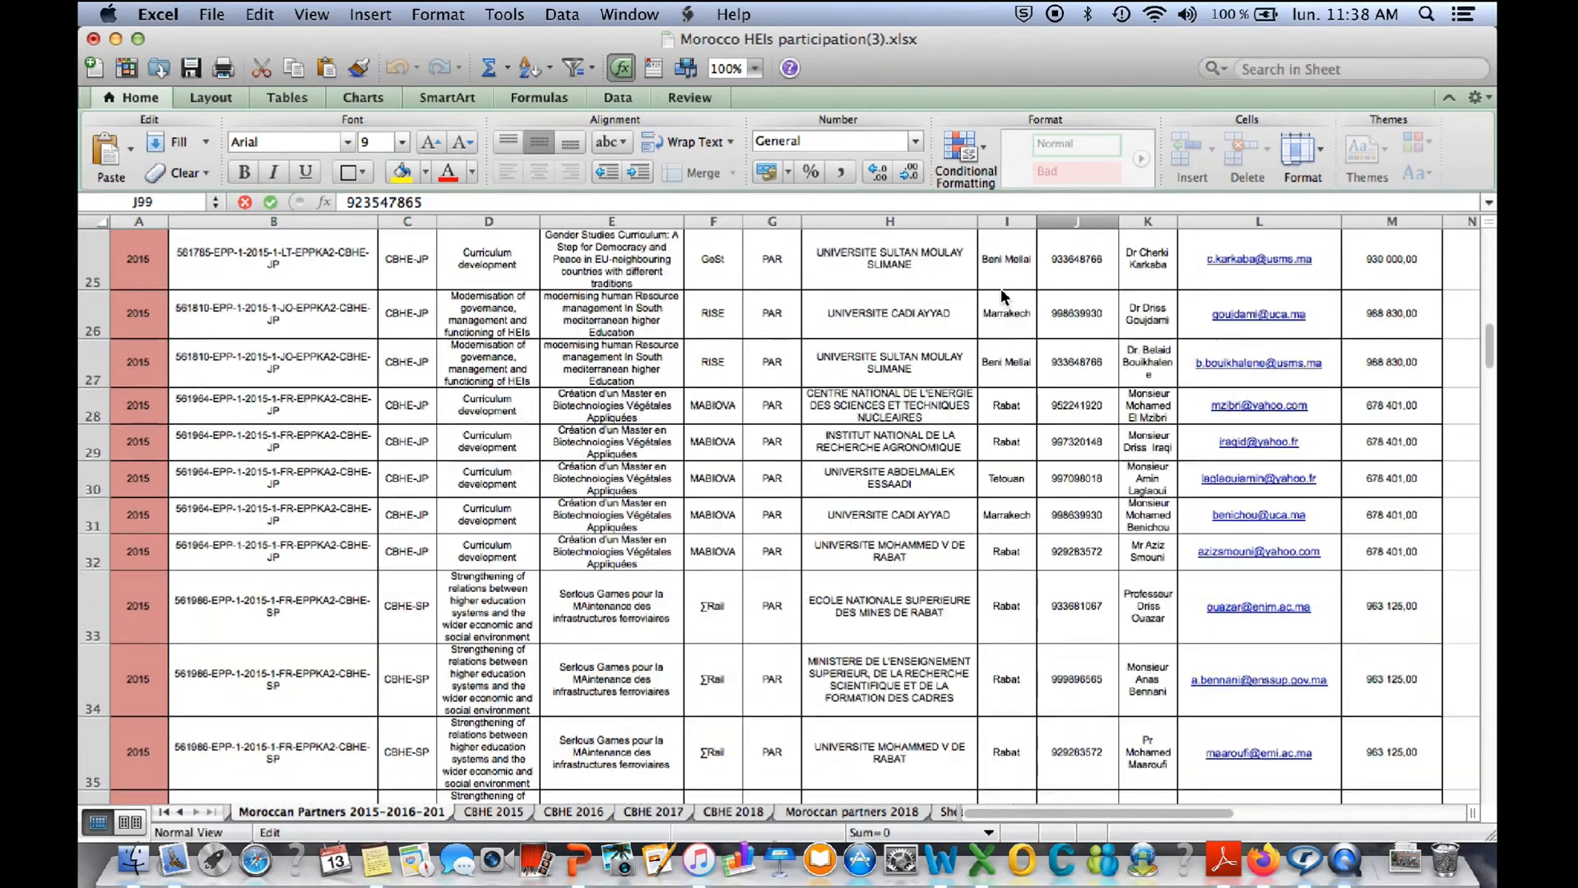
- Back in Firefox, choose UNIVERSITE MOHAMMED PREMIER 1 - UMP as the applicant organisation and proceed to the confirmation of details
key("F3")
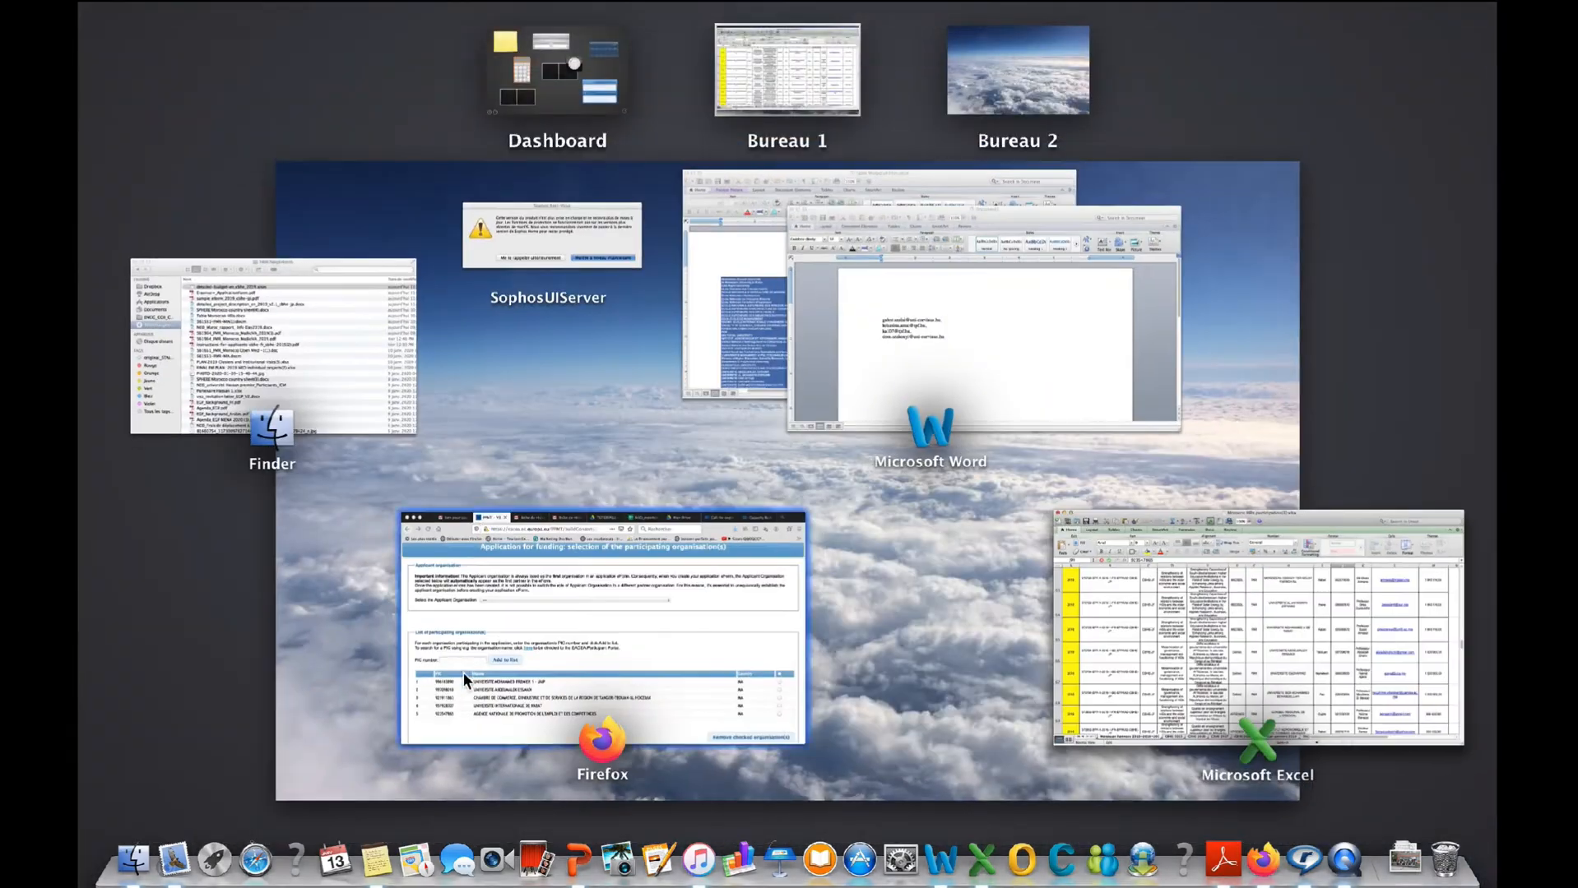
left_click(478, 611)
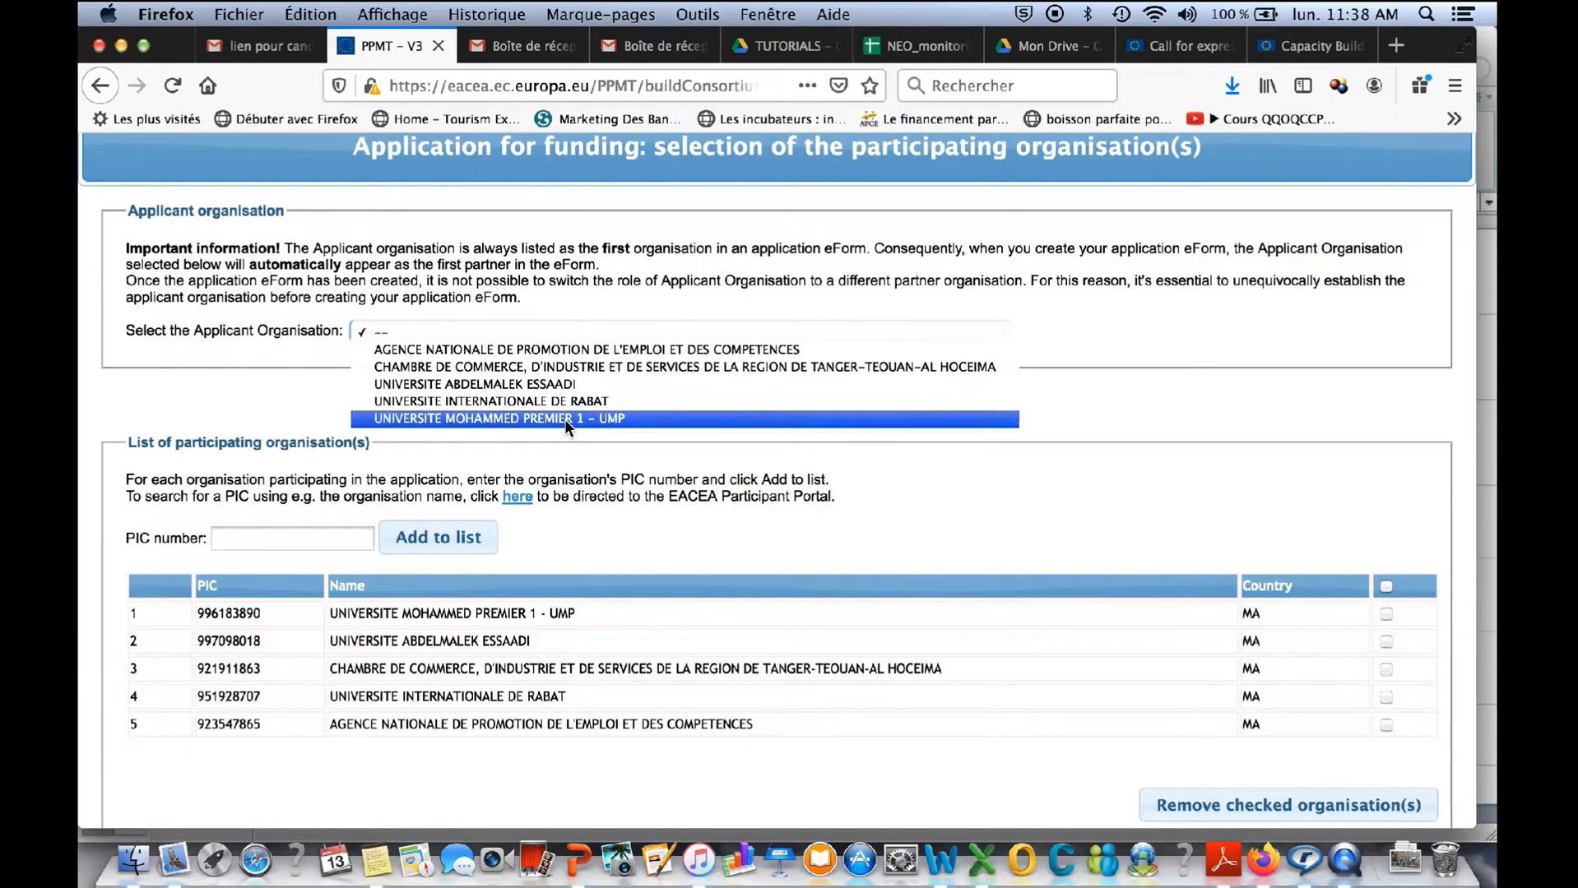
left_click(565, 418)
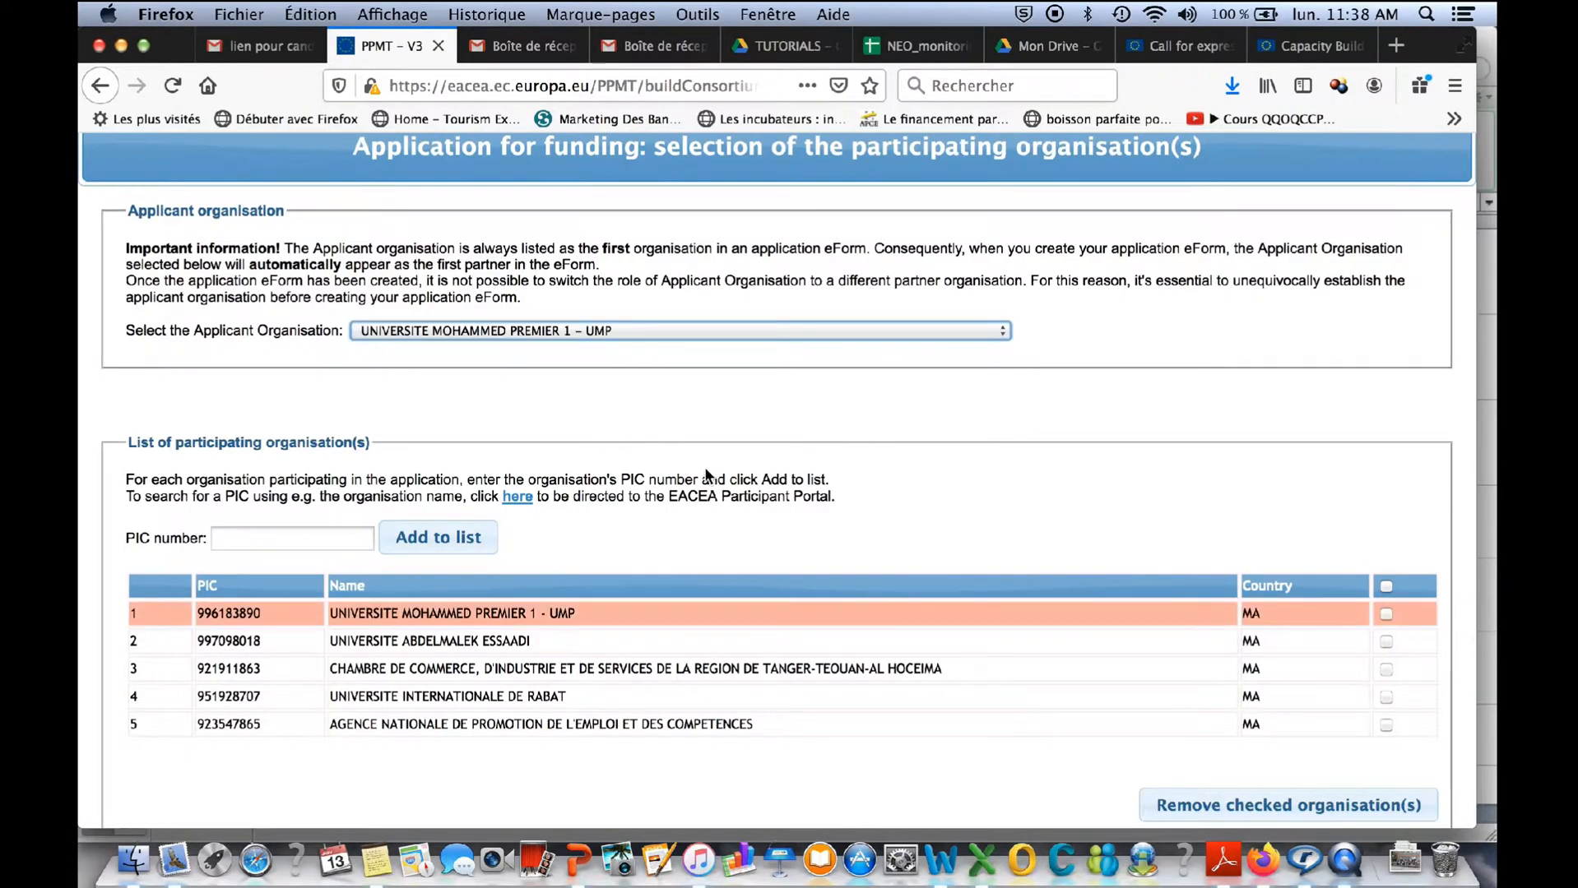
scroll(900, 551, "down", 2)
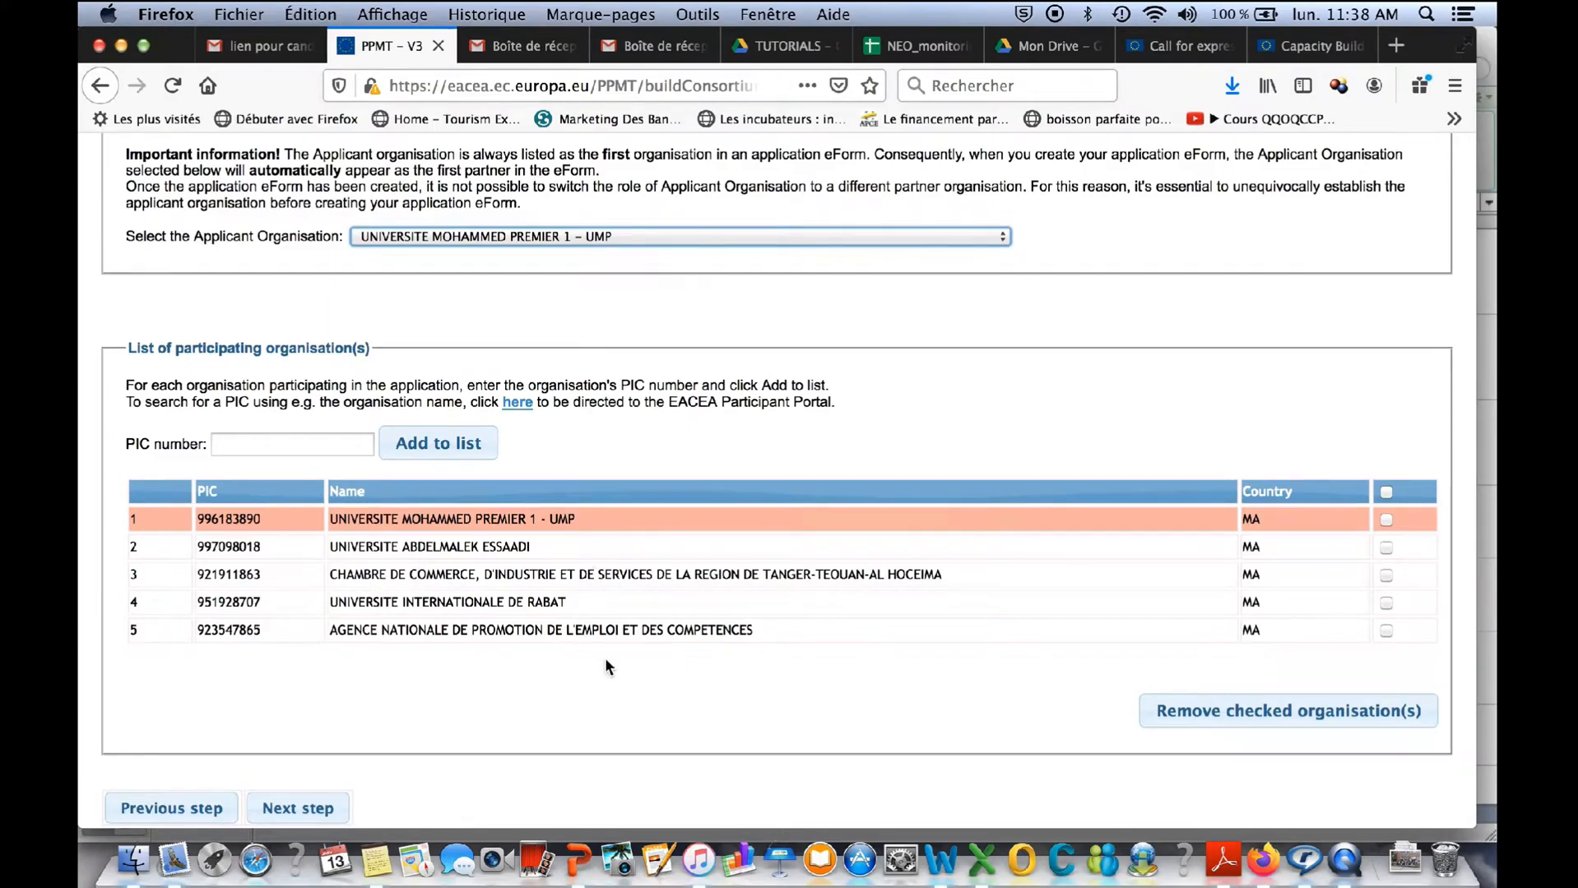
left_click(303, 810)
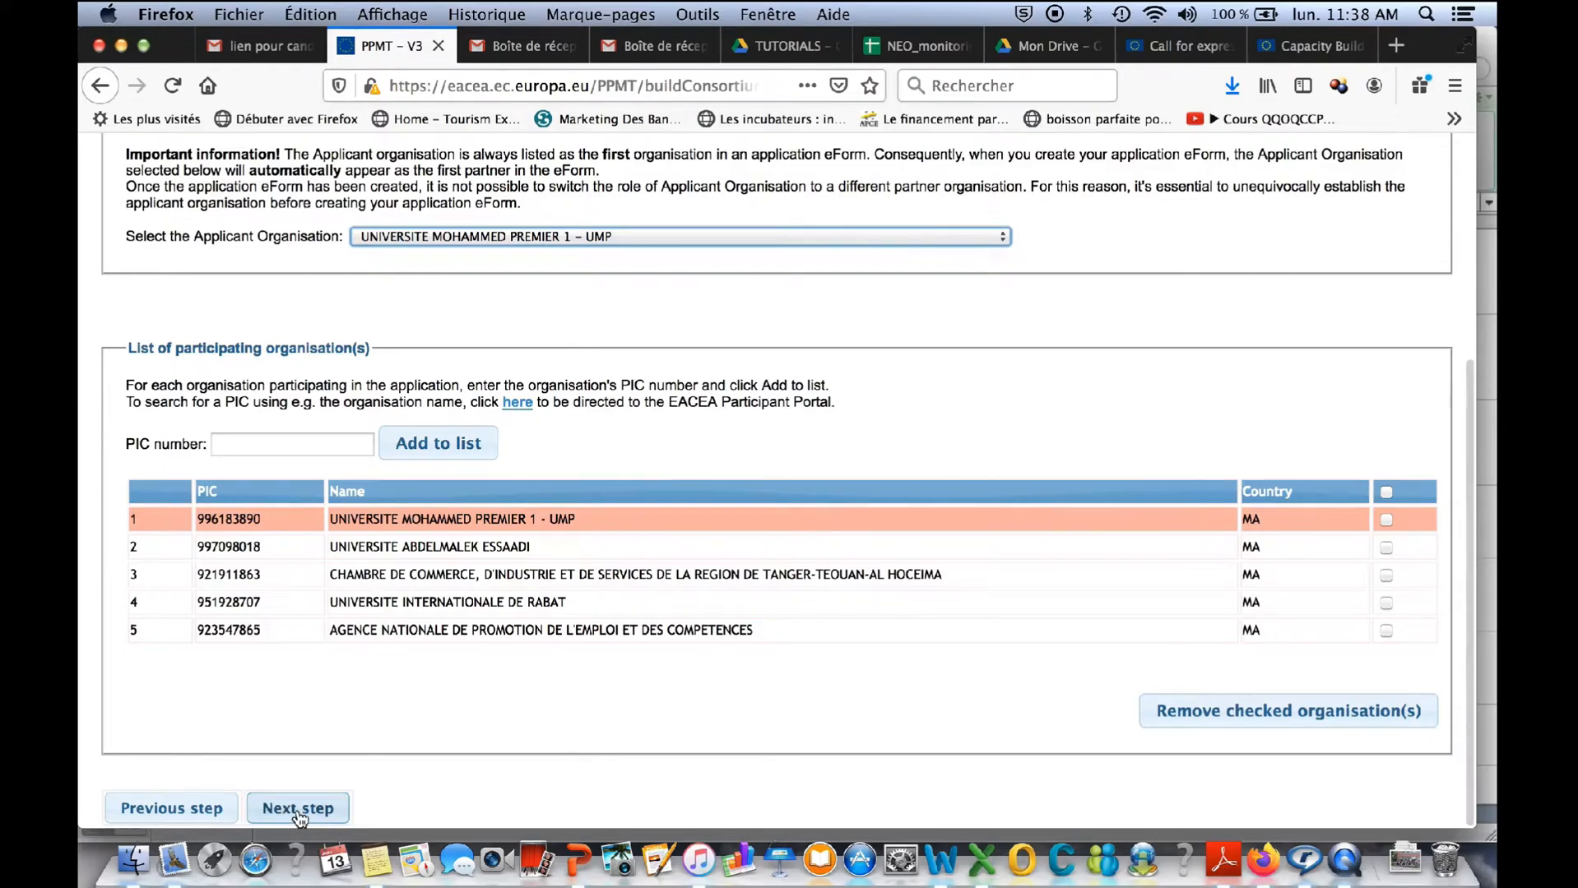
left_click(298, 813)
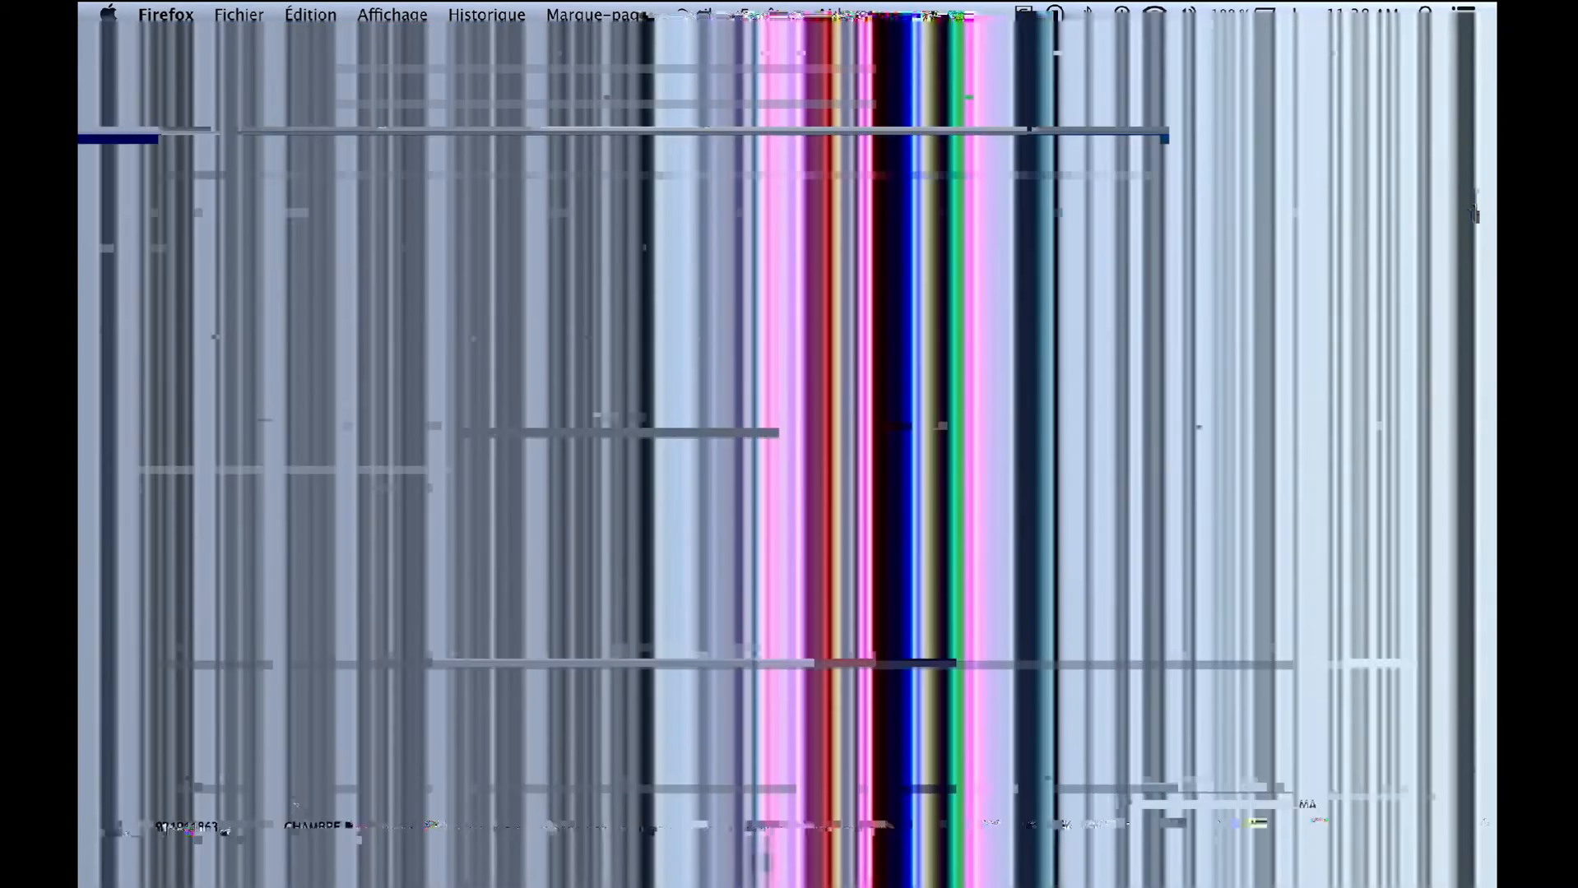
- Check the programme and organisation details, create the application eForm and save the generated PDF file to the computer
scroll(689, 567, "down", 1)
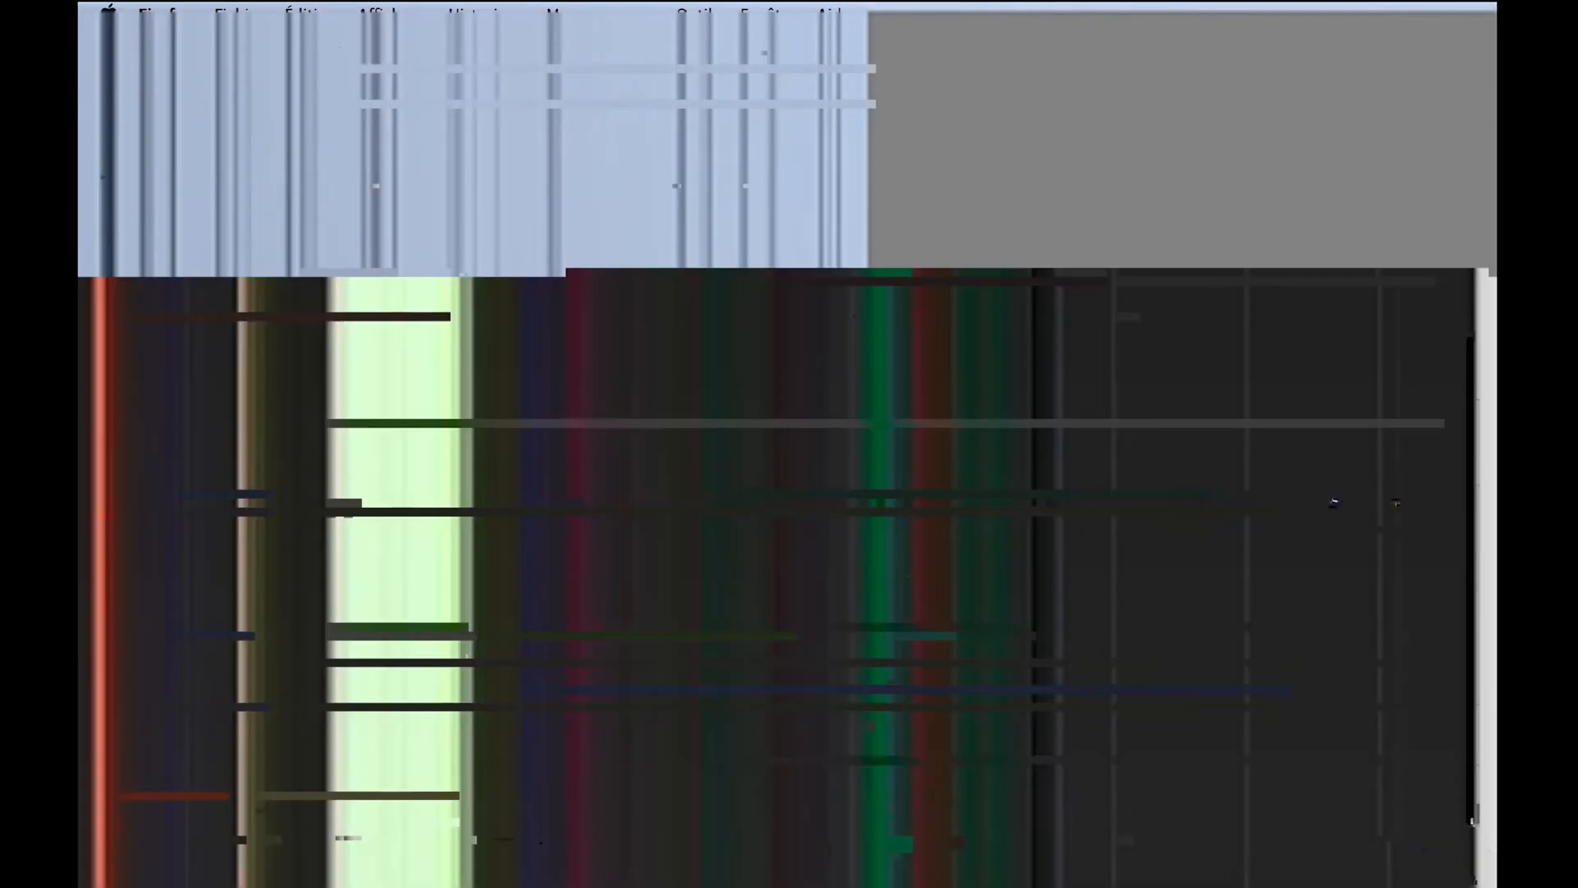
scroll(895, 562, "up", 4)
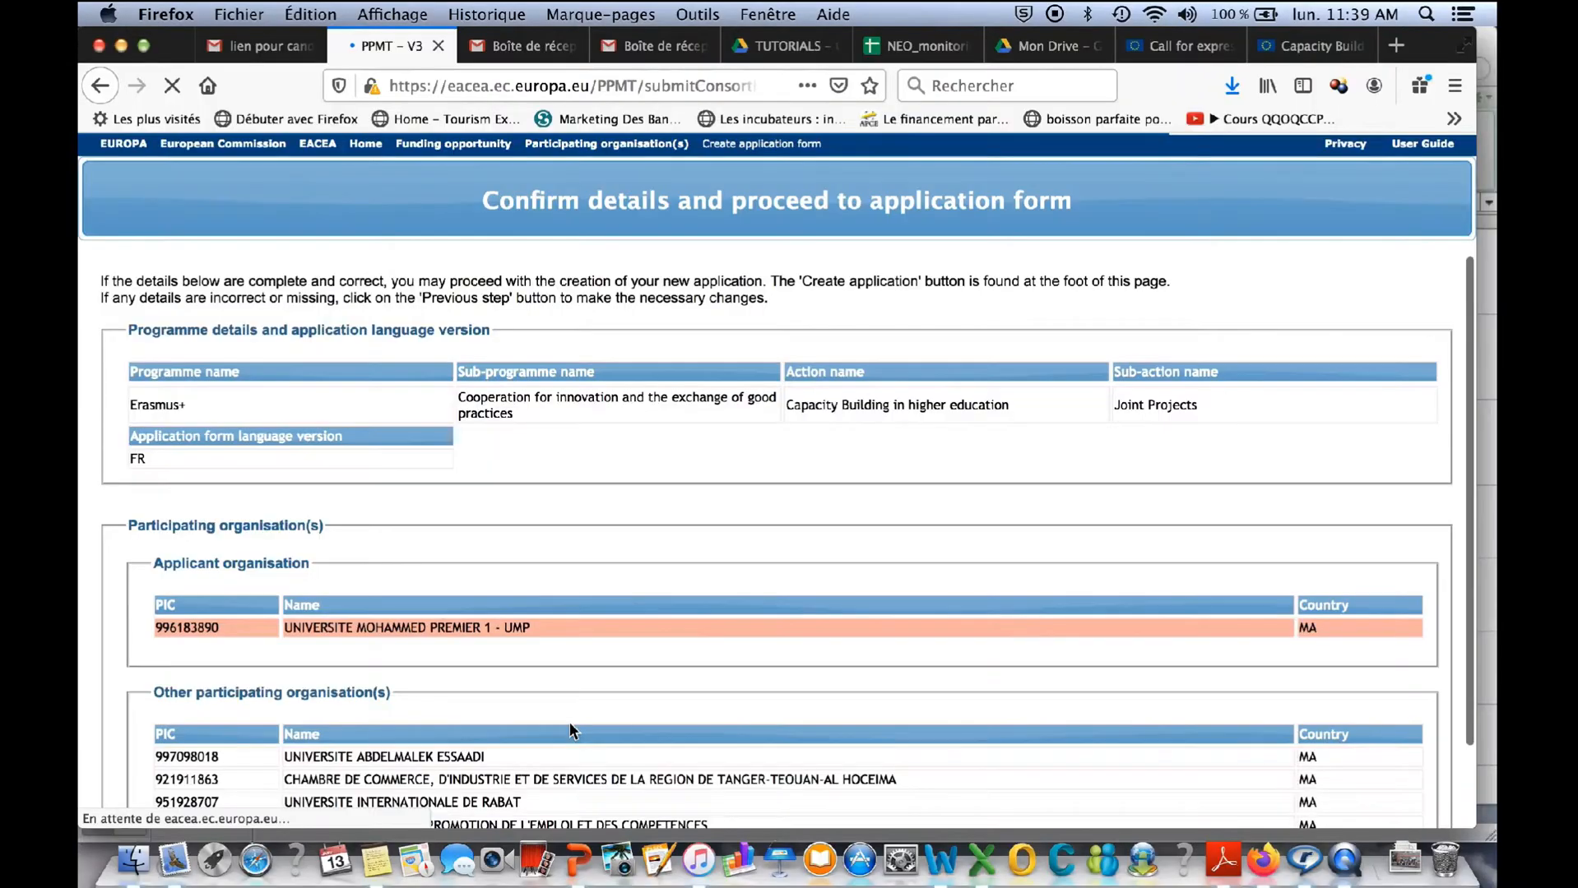
scroll(570, 724, "down", 1)
scroll(569, 723, "down", 1)
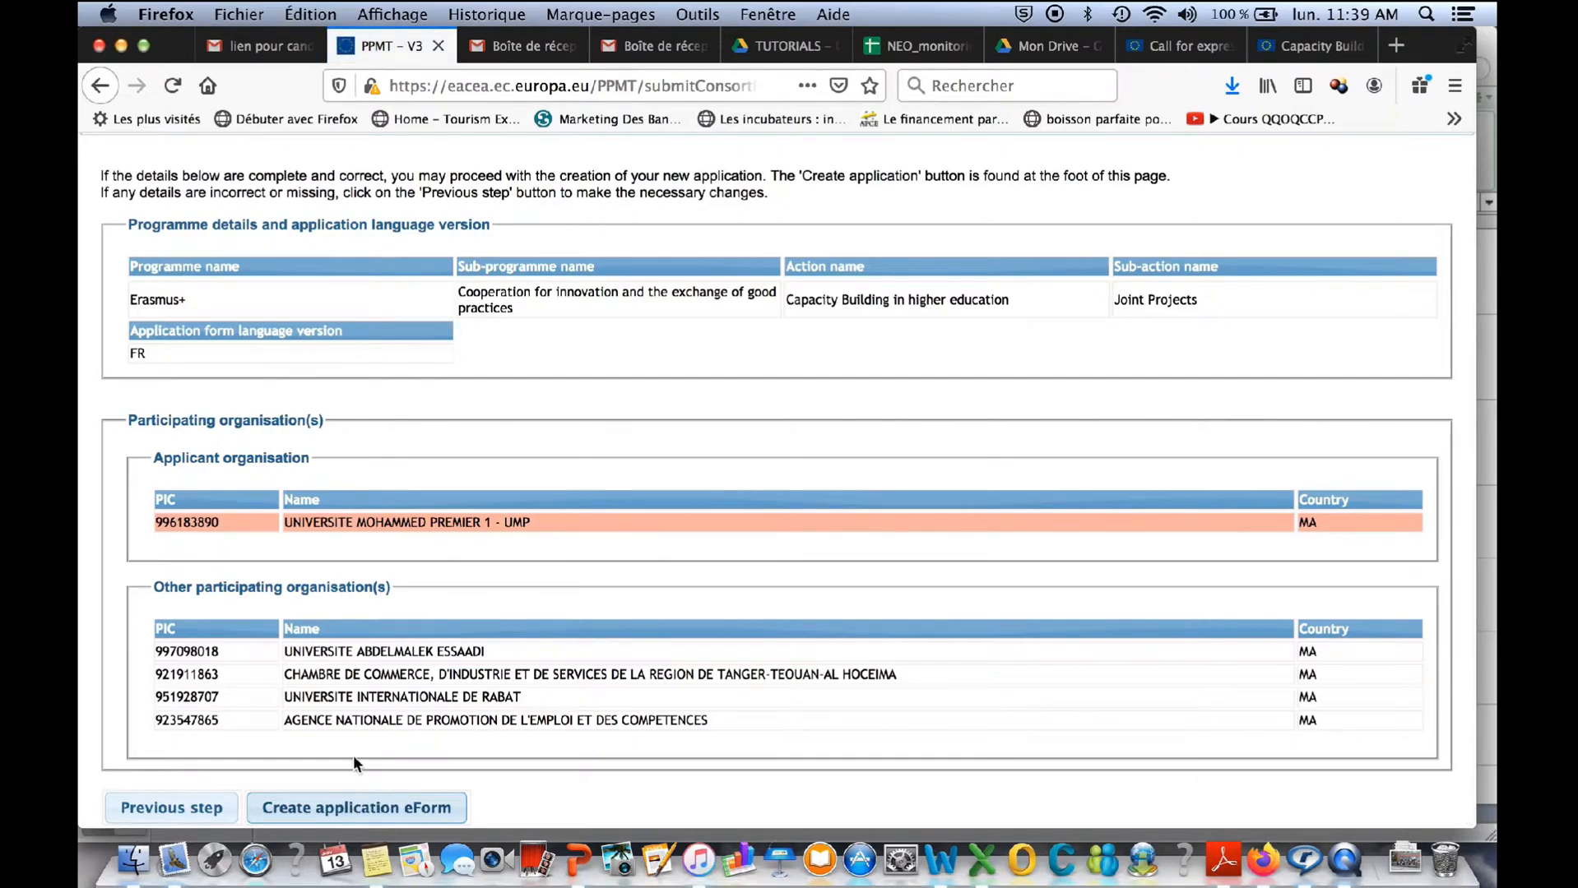
left_click(336, 810)
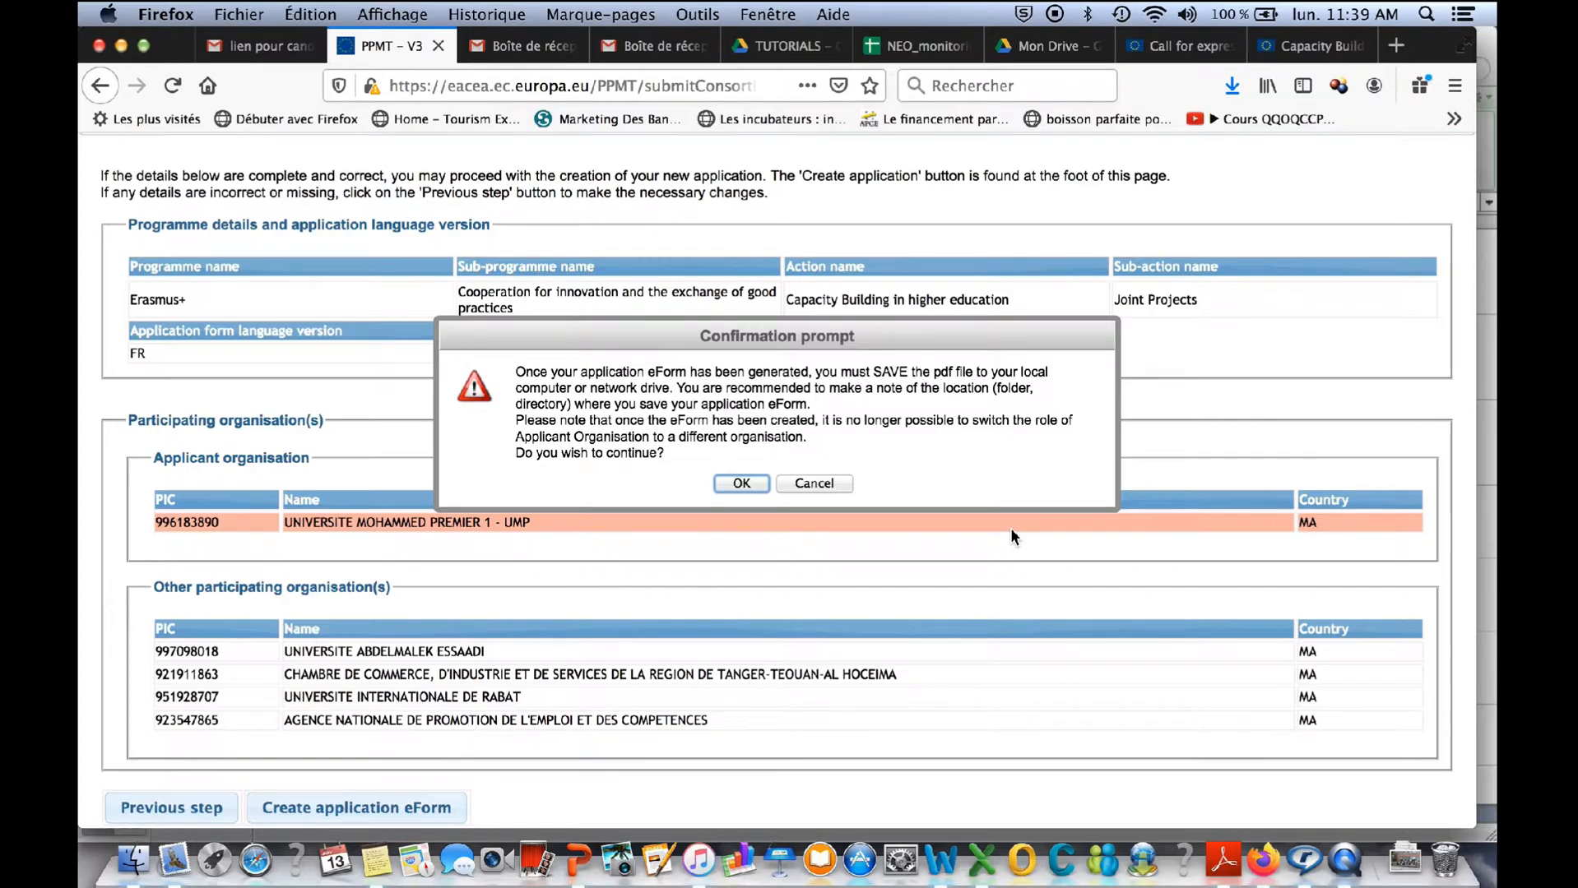
left_click(739, 485)
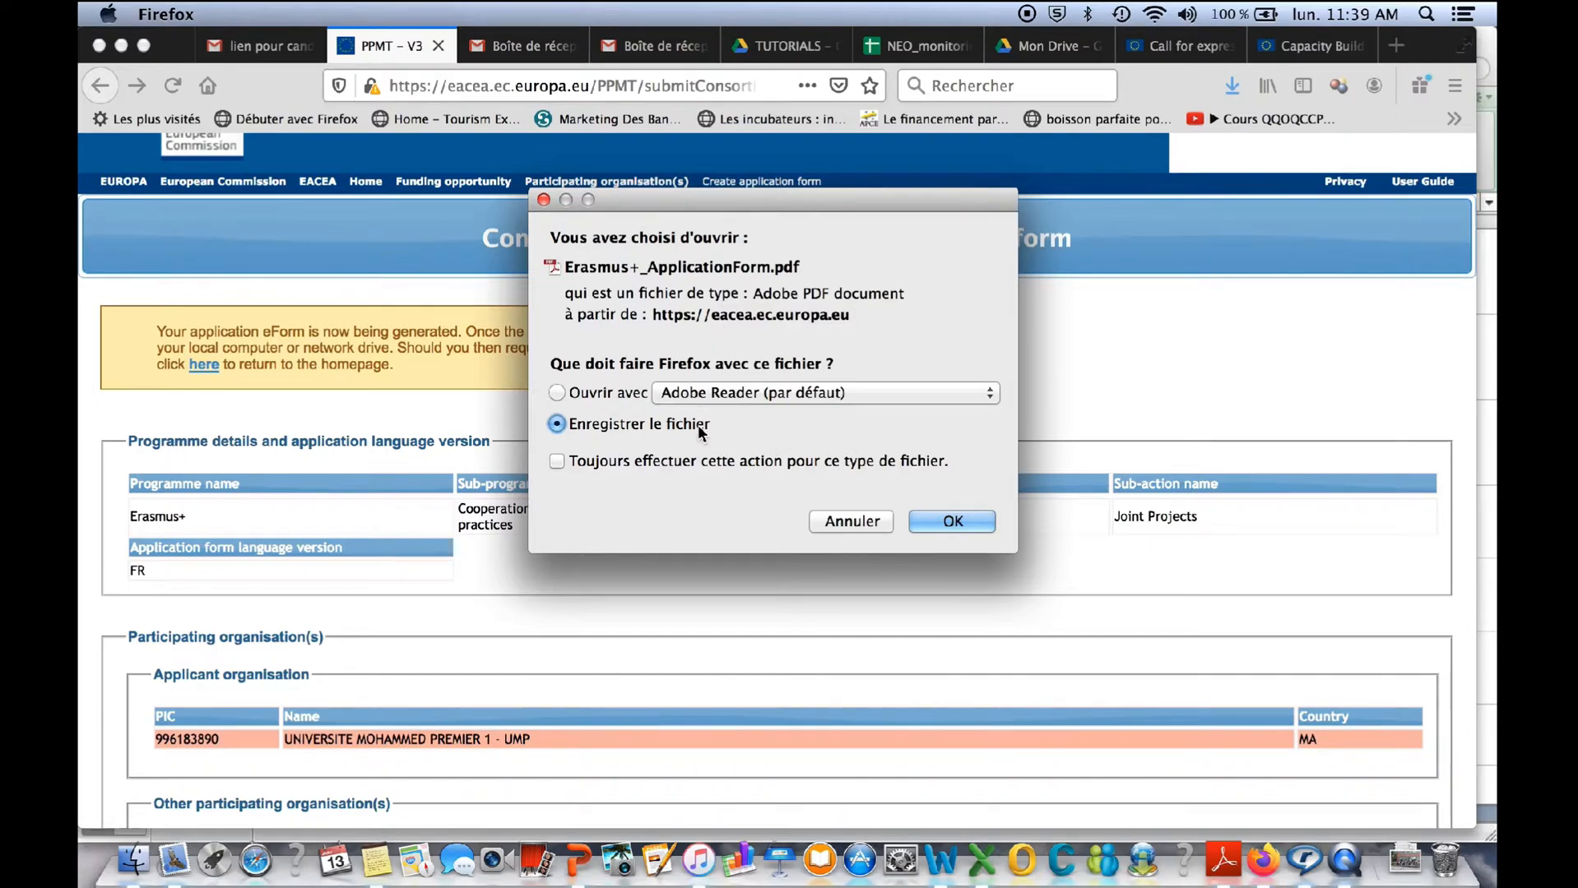
left_click(955, 526)
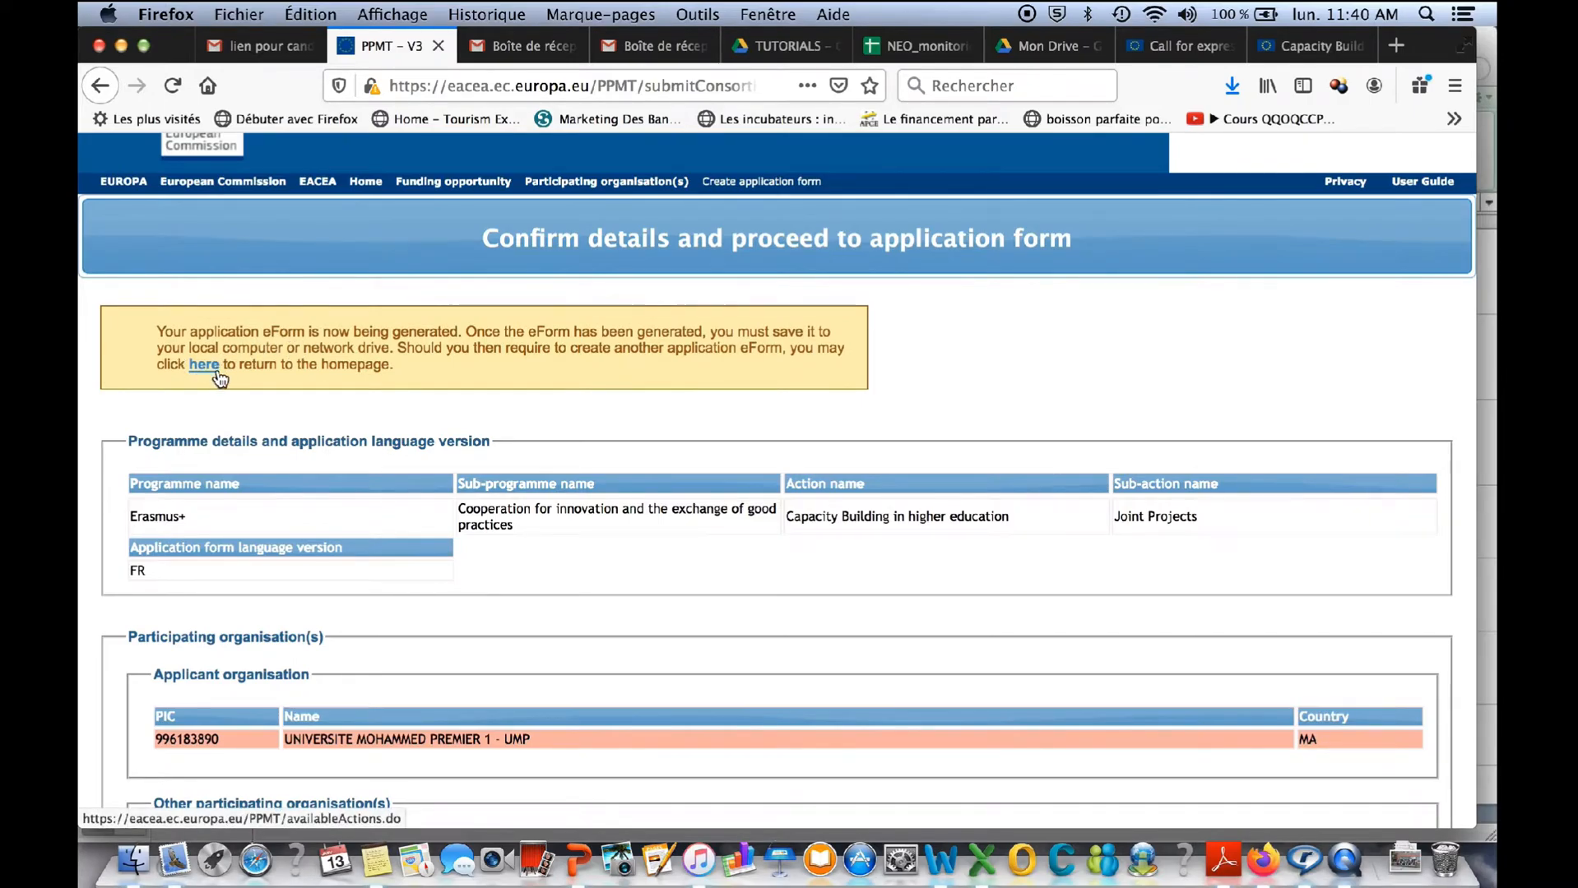
- Open Erasmus+_ApplicationForm(1).pdf from the Téléchargements folder in Adobe Reader and enlarge its window to fill the screen
left_click(133, 863)
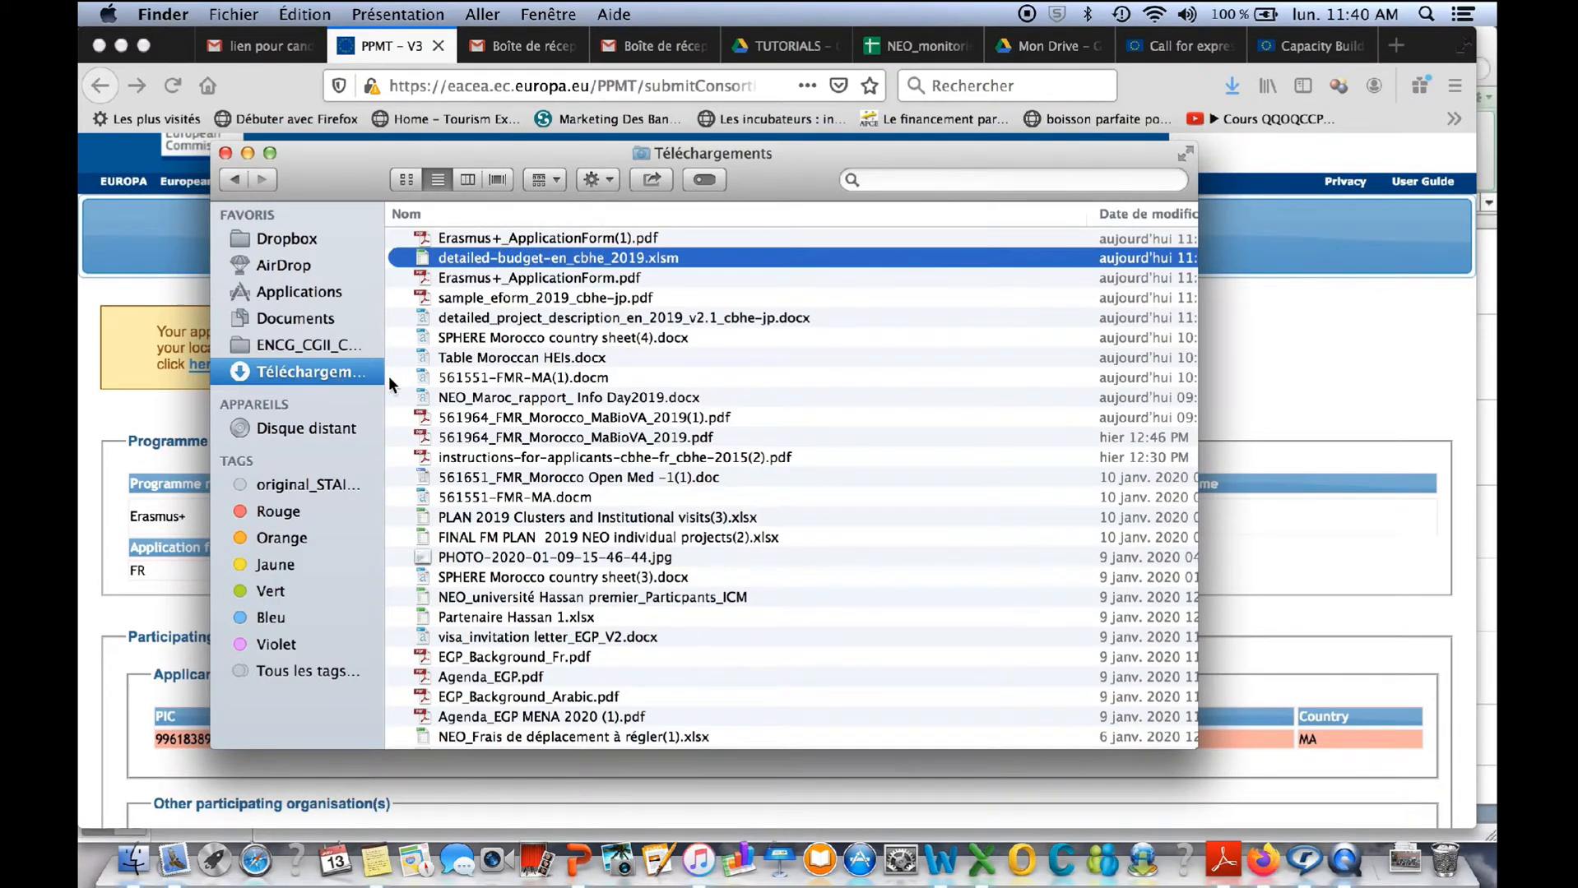
double_click(476, 239)
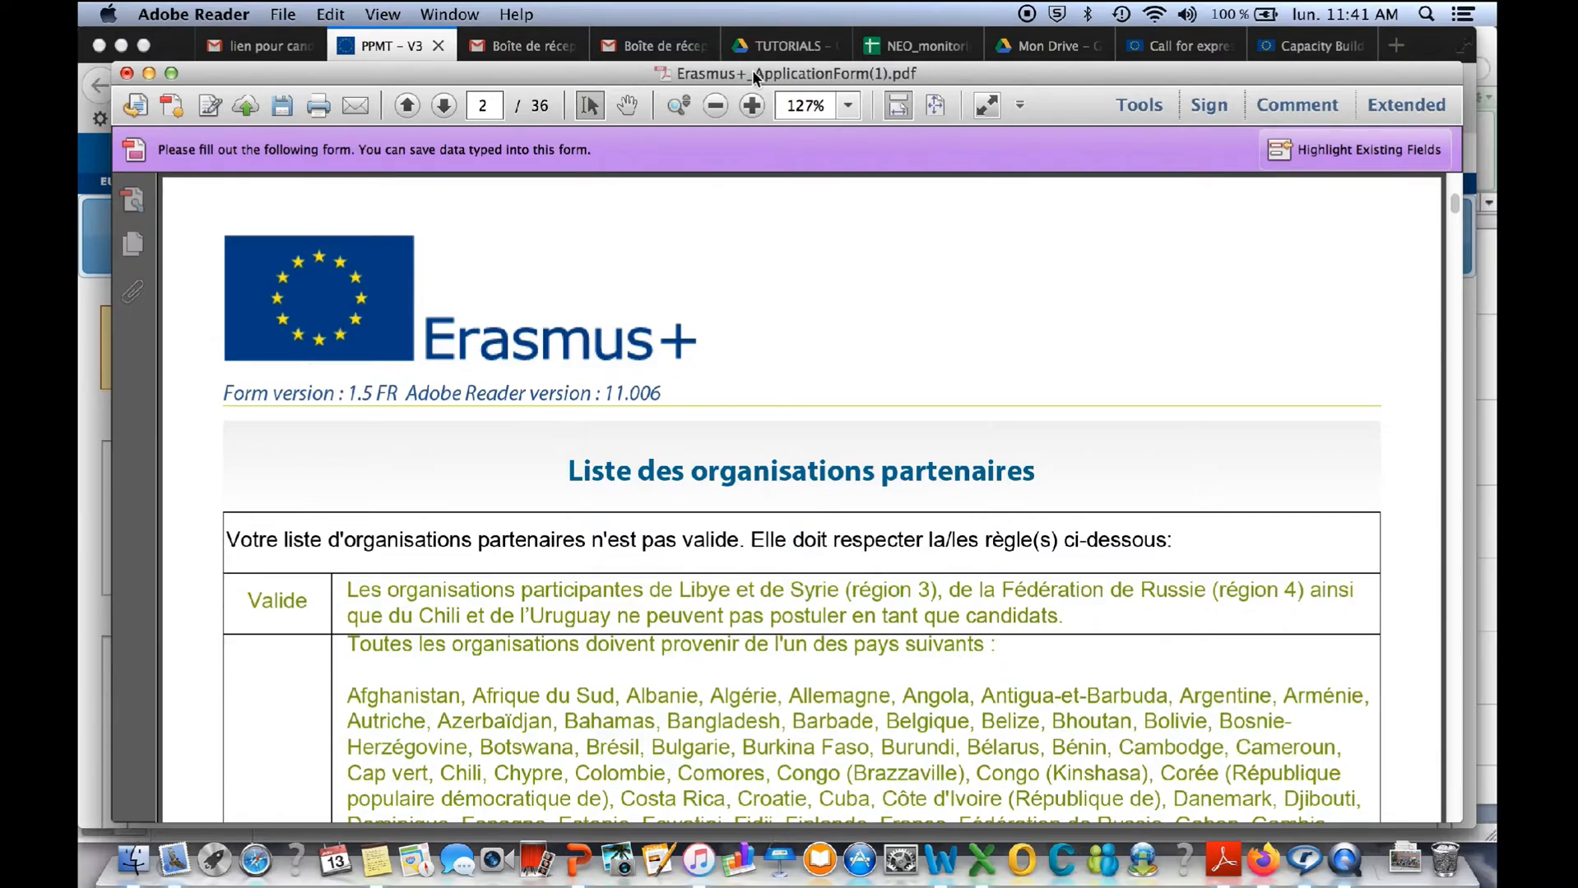
left_click_drag(754, 66, 724, 31)
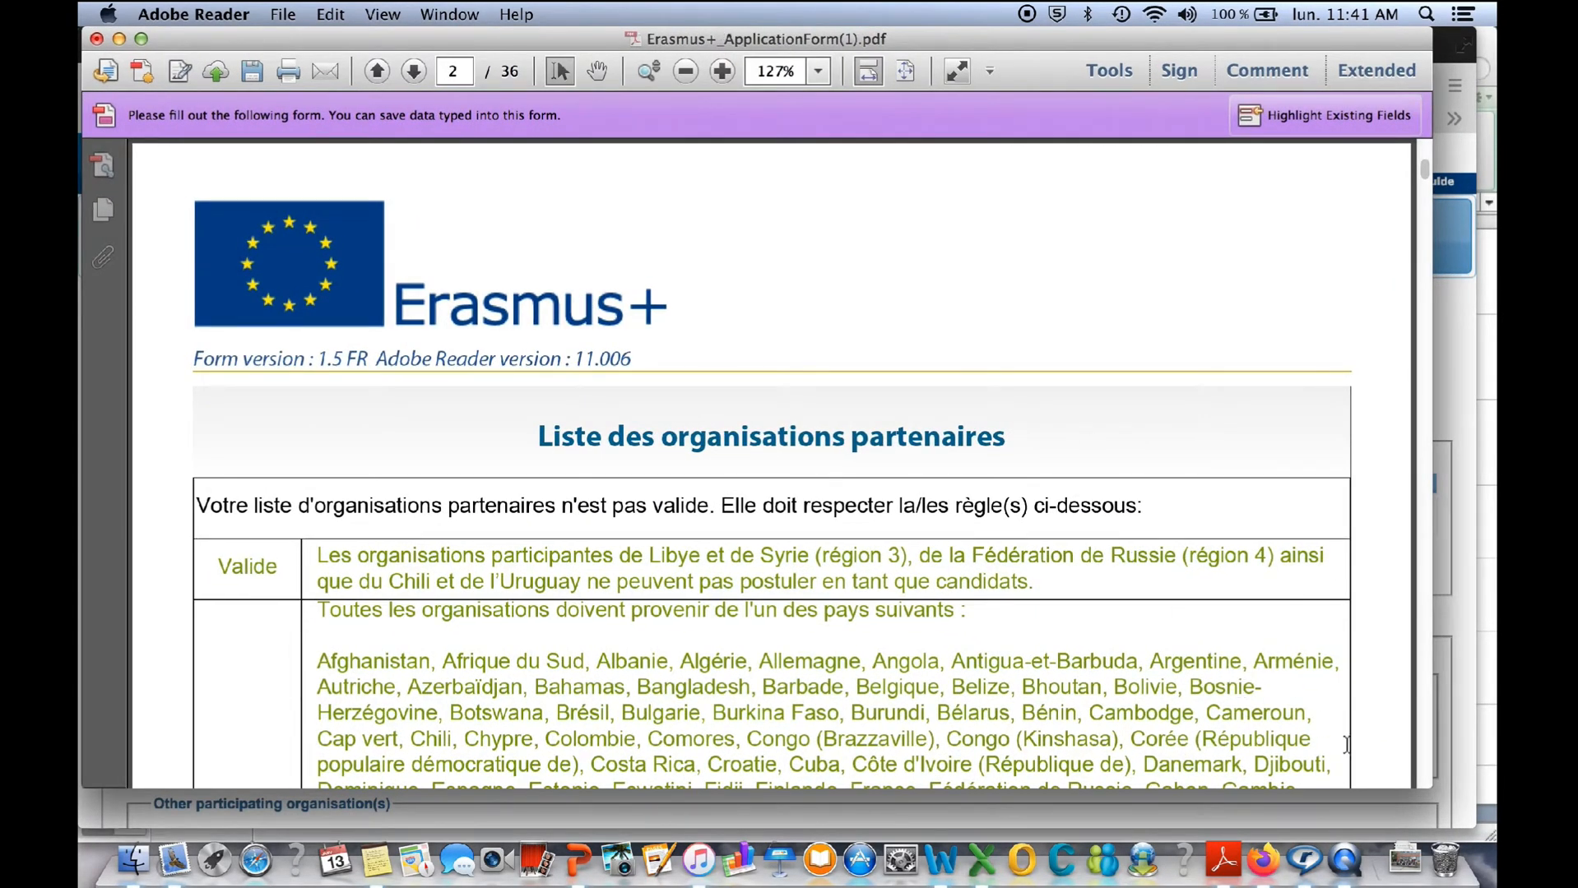
left_click_drag(1435, 794, 1457, 837)
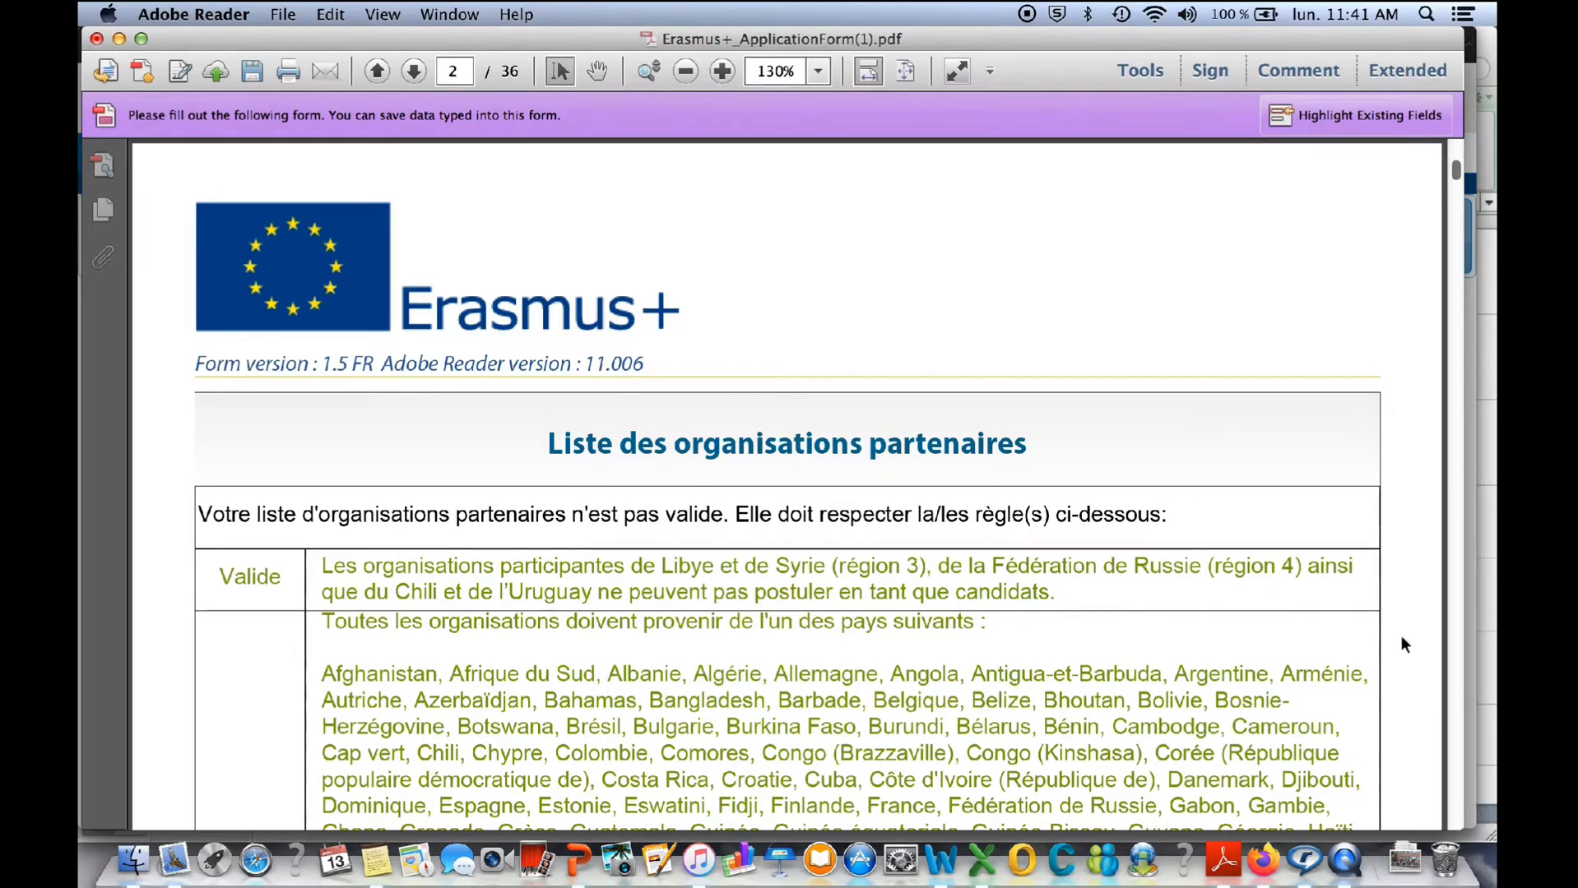
- Examine the "Liste des organisations partenaires" section, reading the validity rules on applicants and eligible countries
scroll(1315, 587, "down", 2)
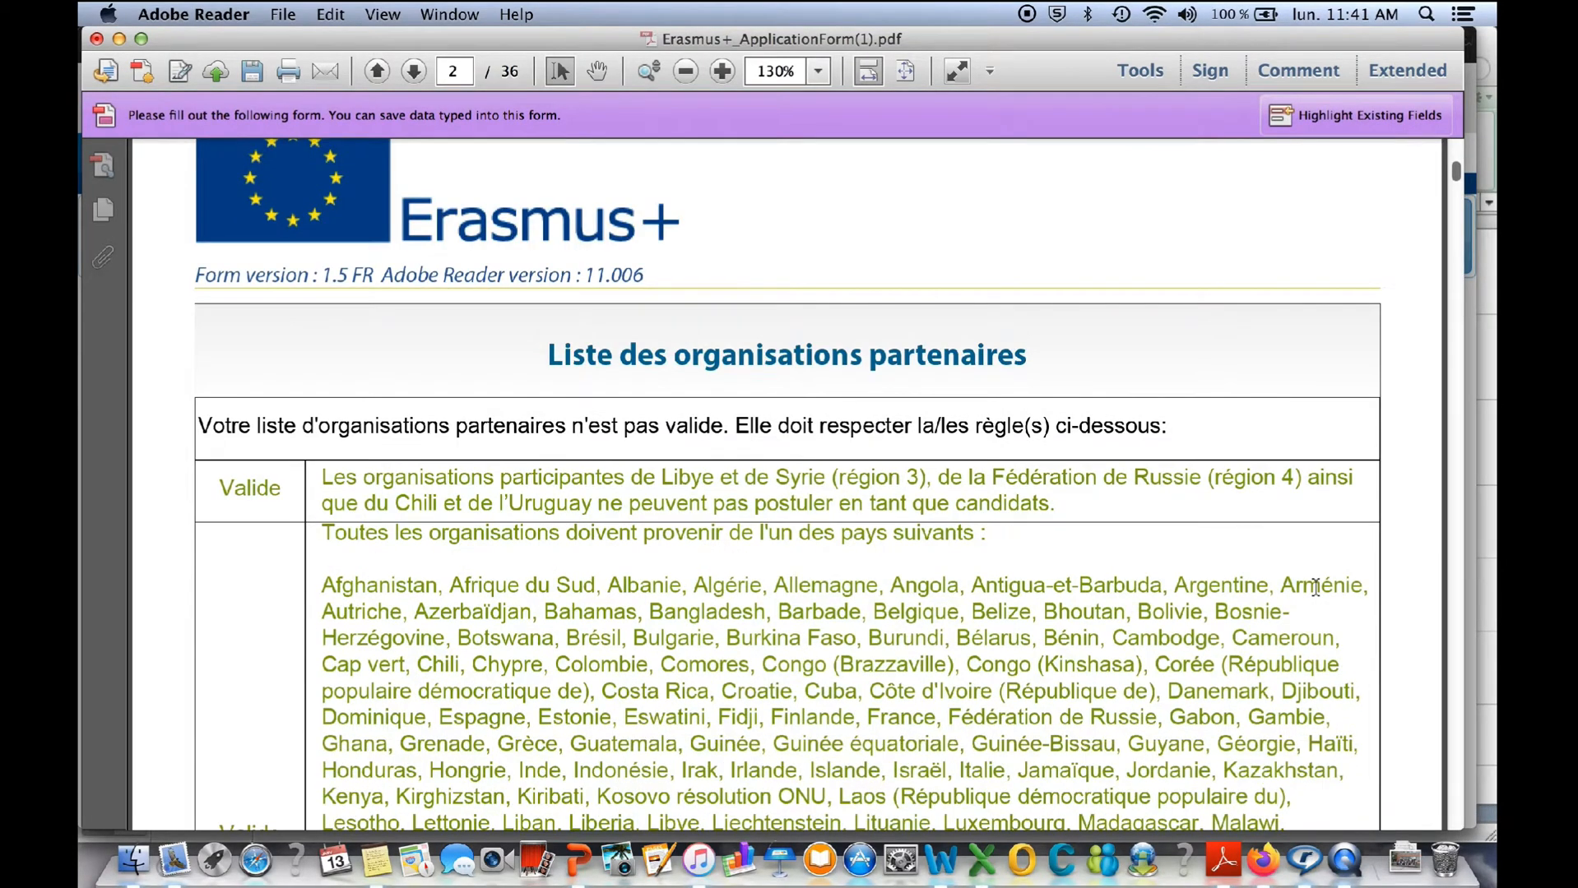
left_click_drag(550, 359, 1020, 353)
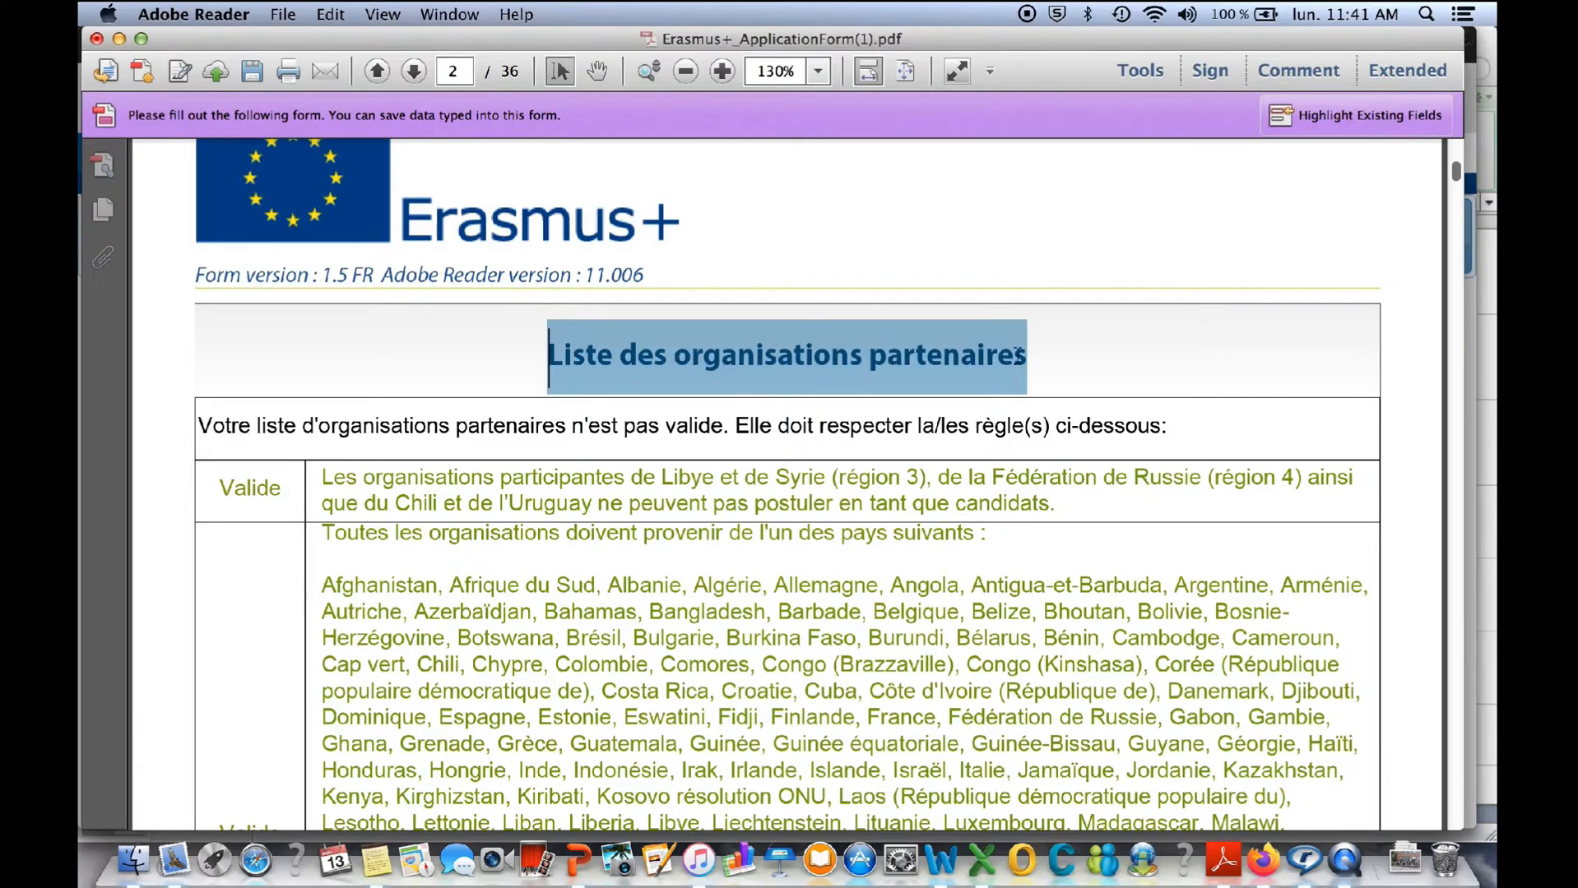
scroll(1013, 434, "down", 2)
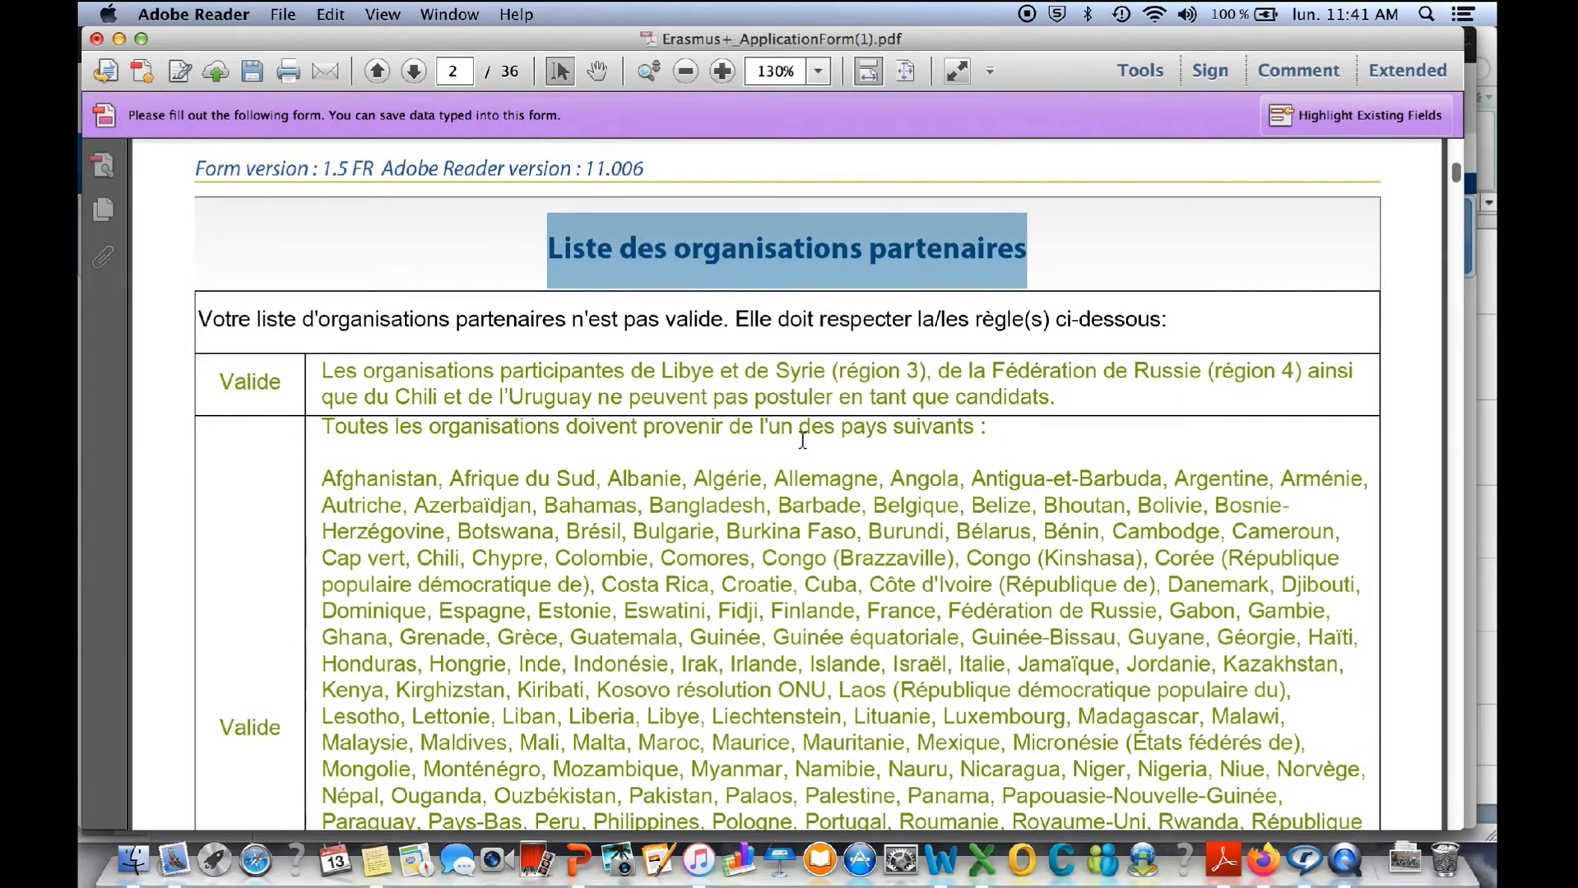
scroll(802, 440, "down", 4)
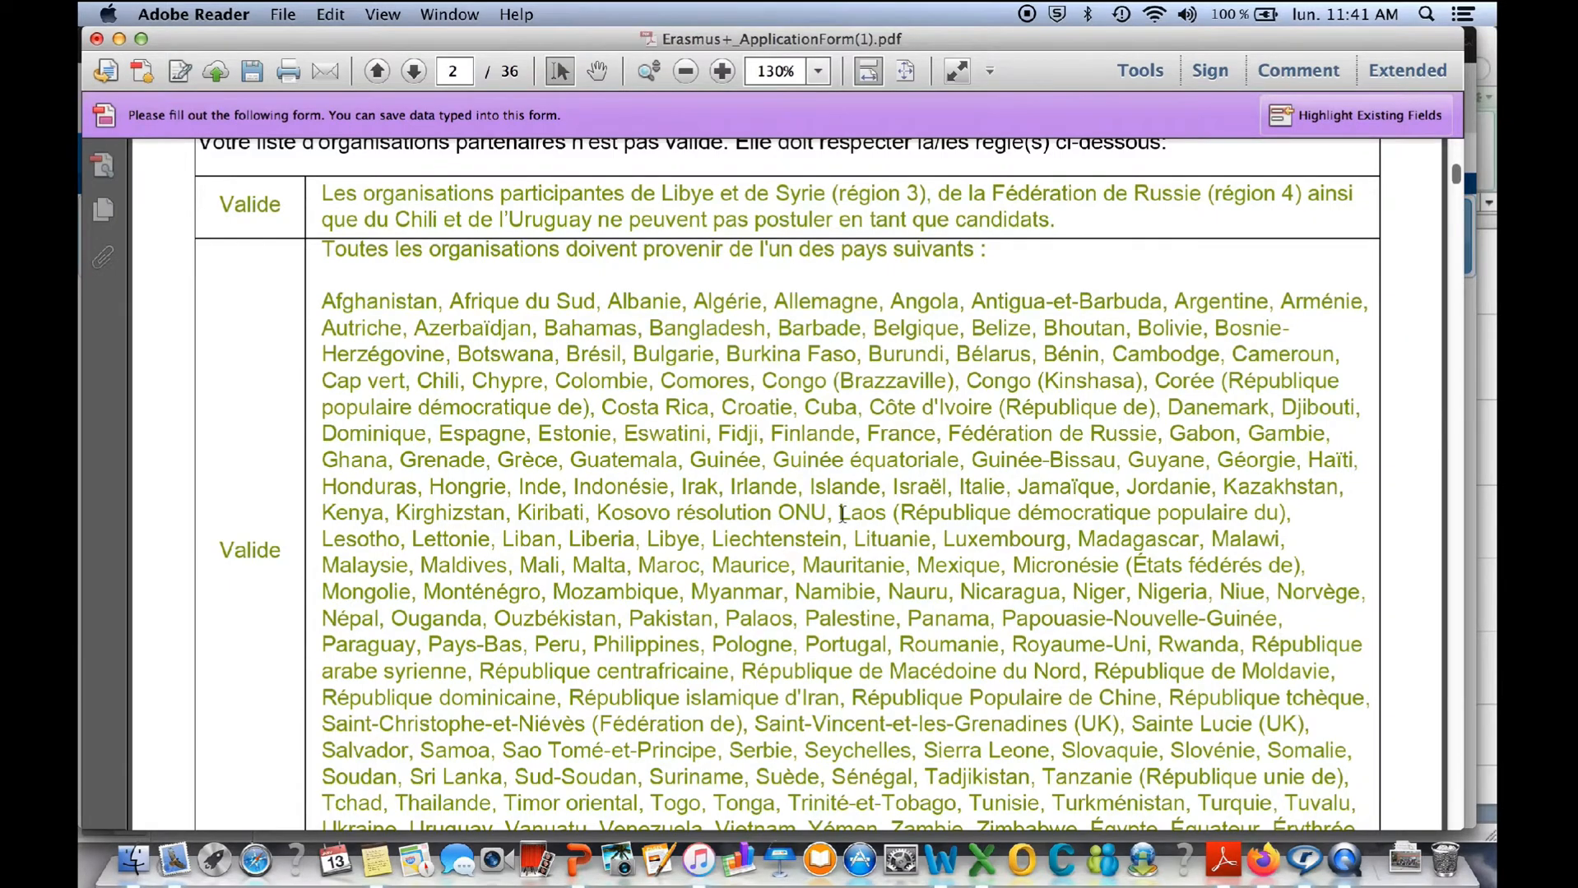
scroll(822, 514, "down", 3)
scroll(841, 514, "down", 2)
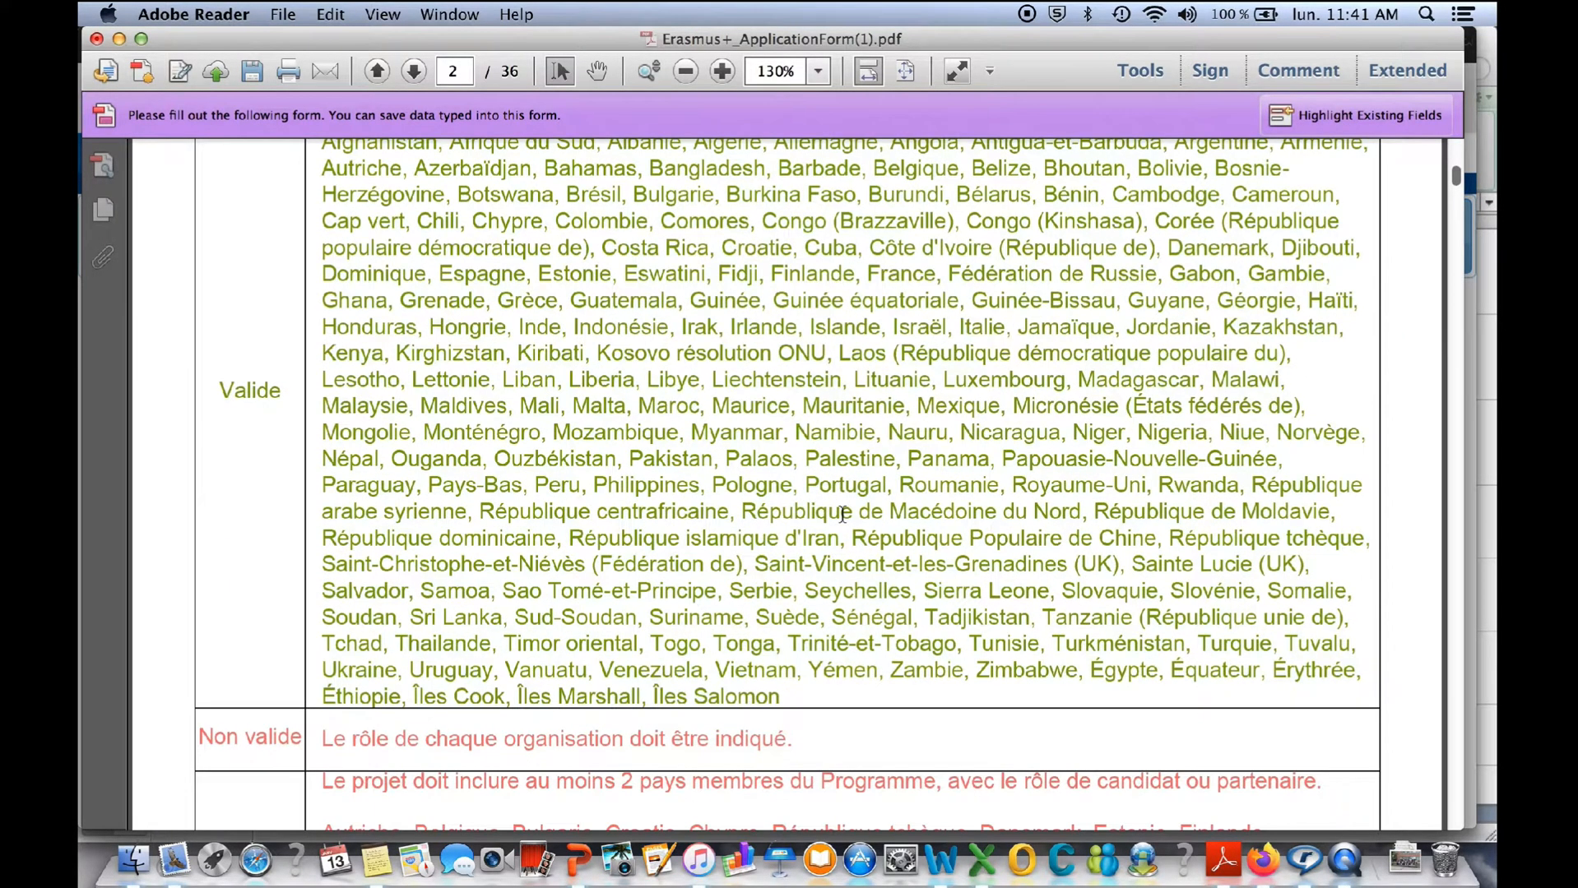
scroll(843, 514, "down", 2)
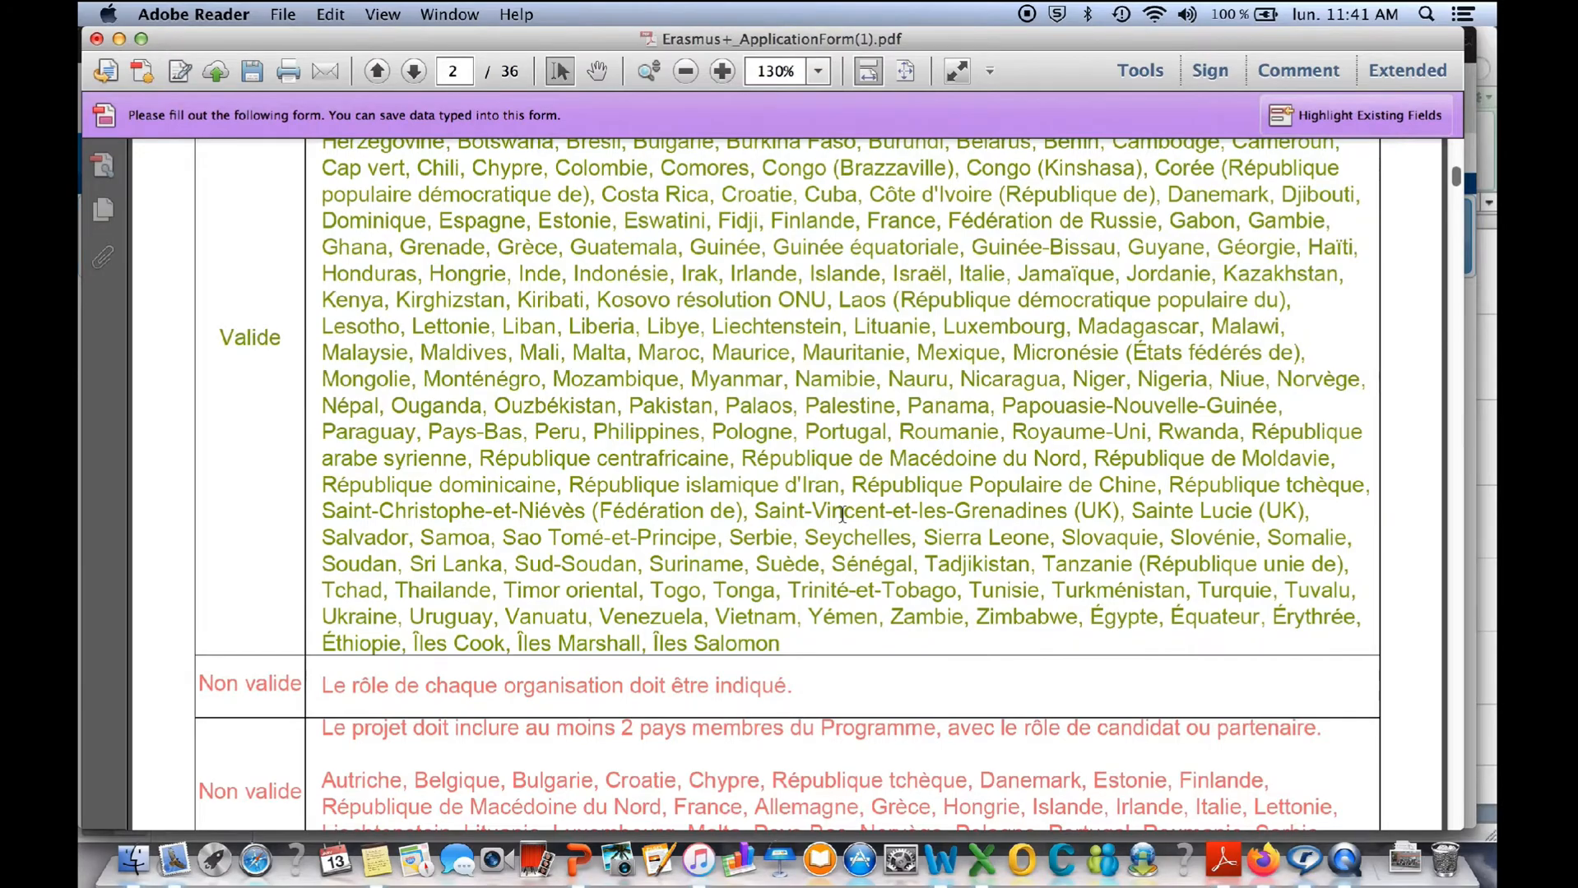
scroll(843, 515, "down", 2)
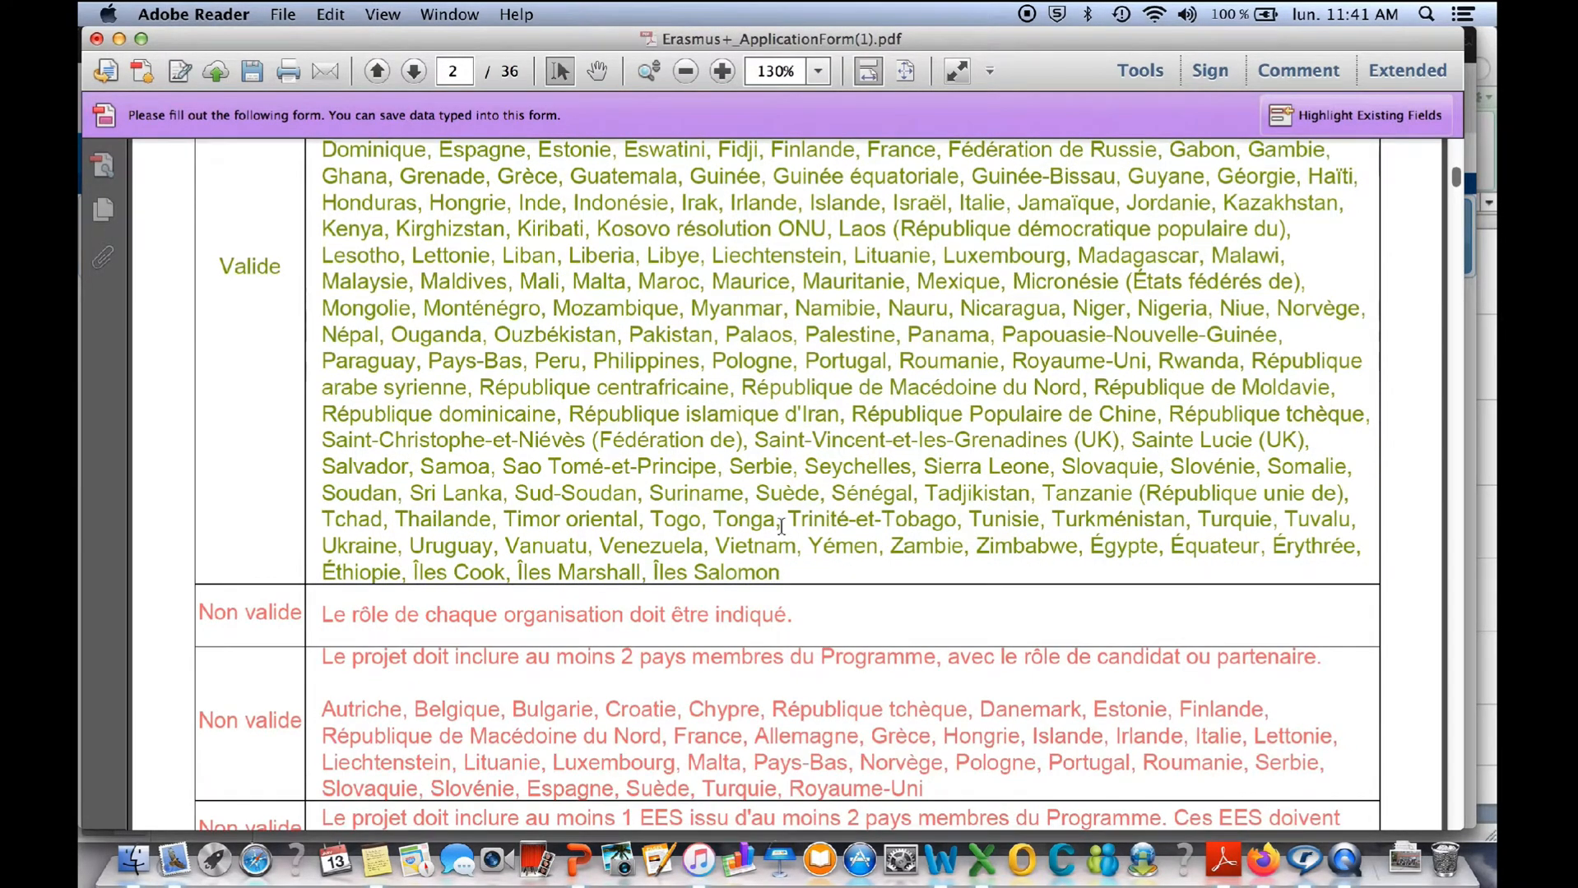
- Read the rules marked "Non valide" on organisation roles, the minimum number of Programme member countries and the required EES
scroll(837, 626, "down", 3)
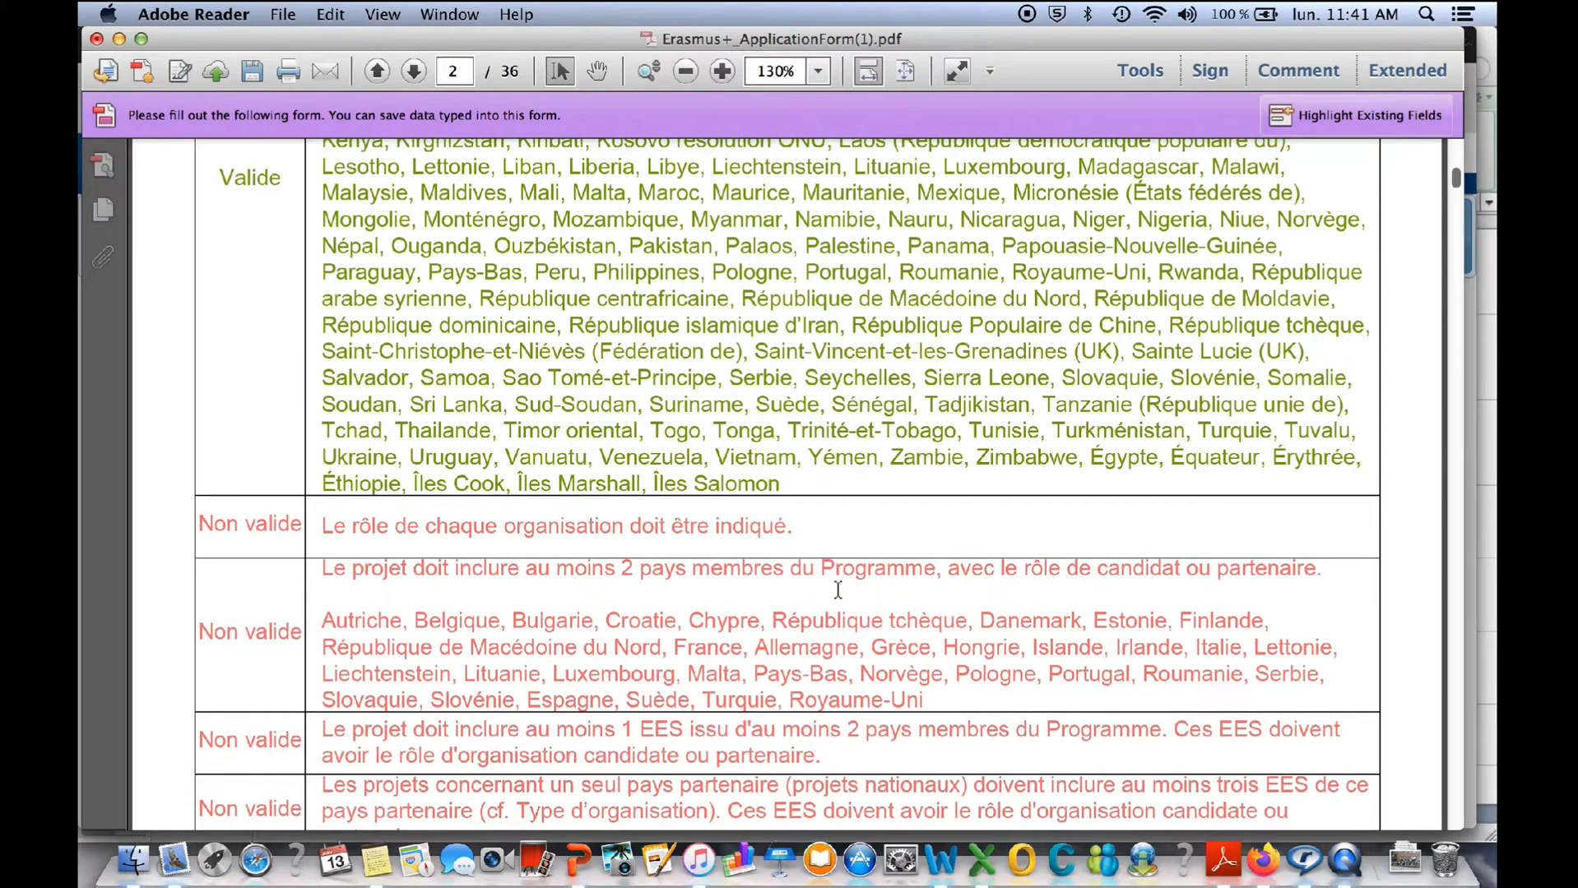
scroll(837, 589, "down", 4)
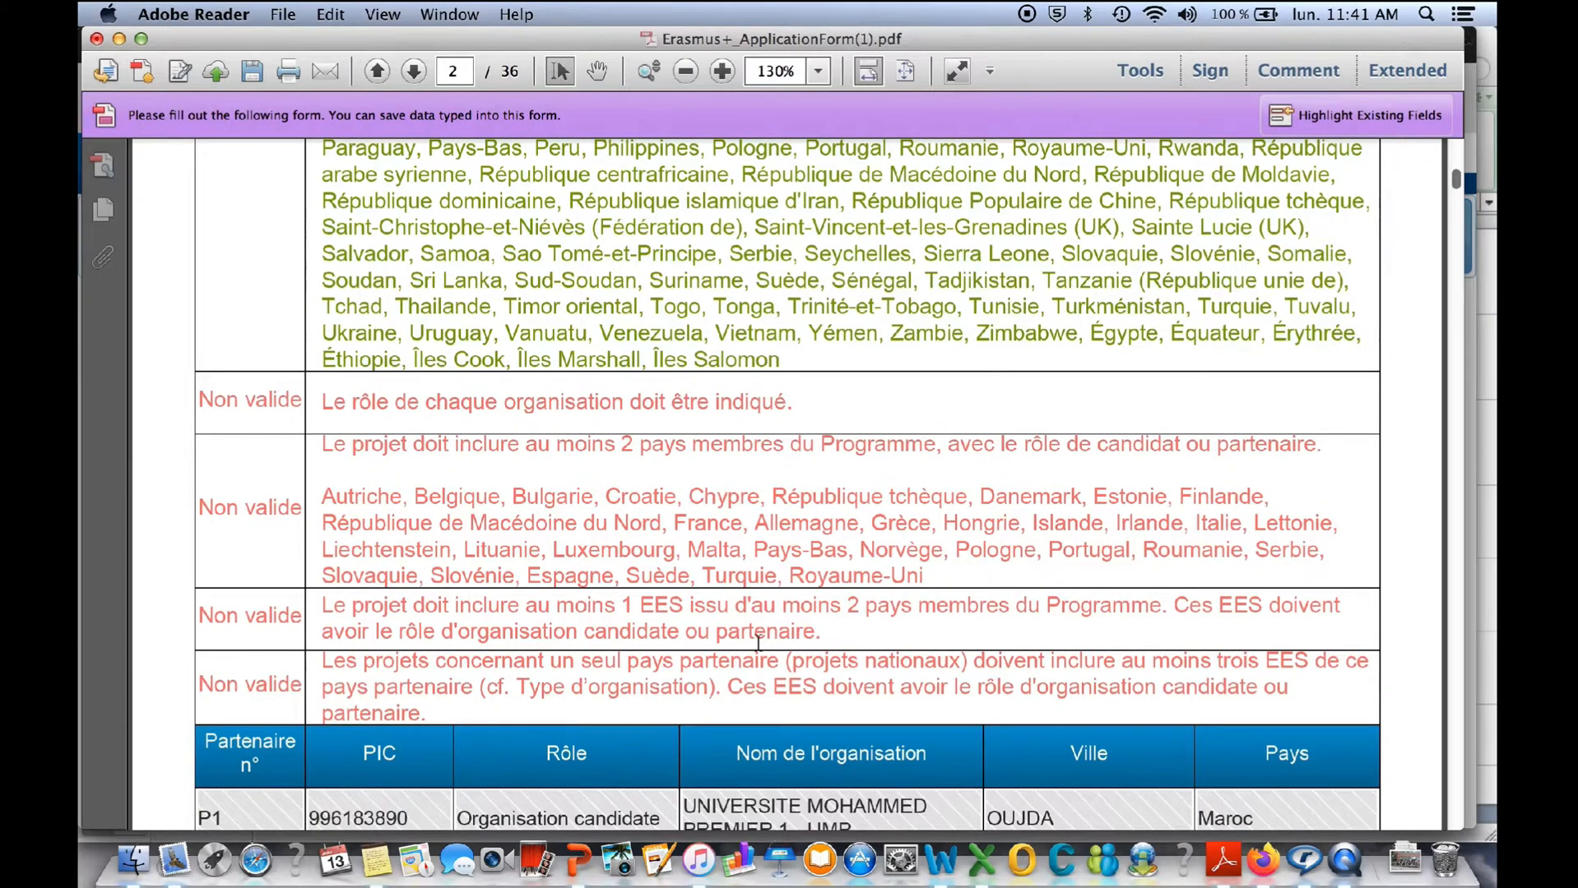
left_click_drag(793, 403, 940, 451)
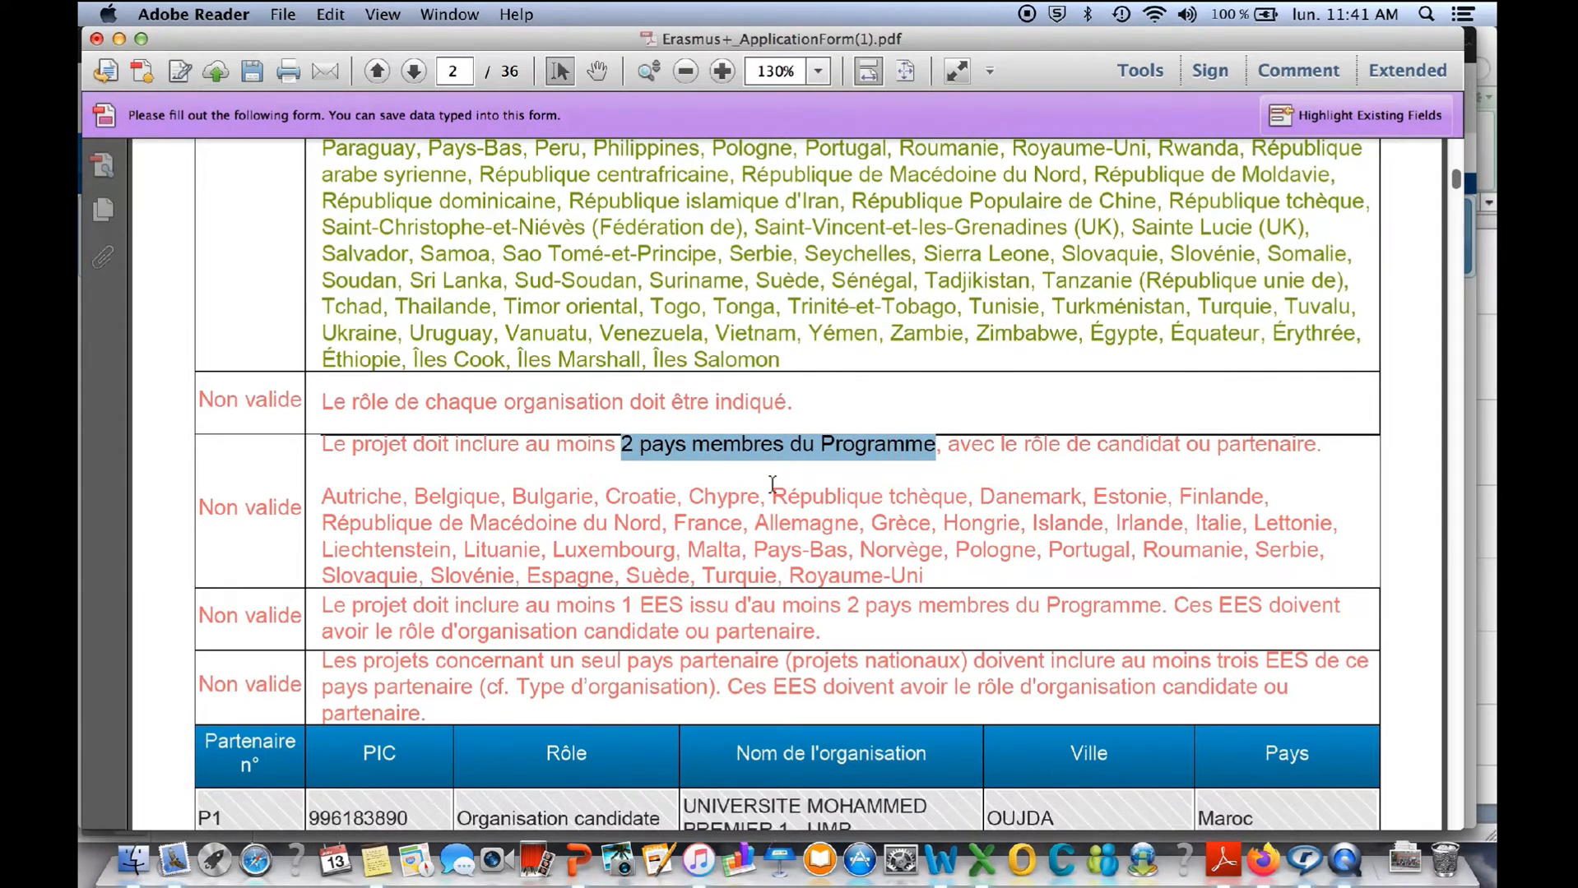
scroll(777, 481, "down", 2)
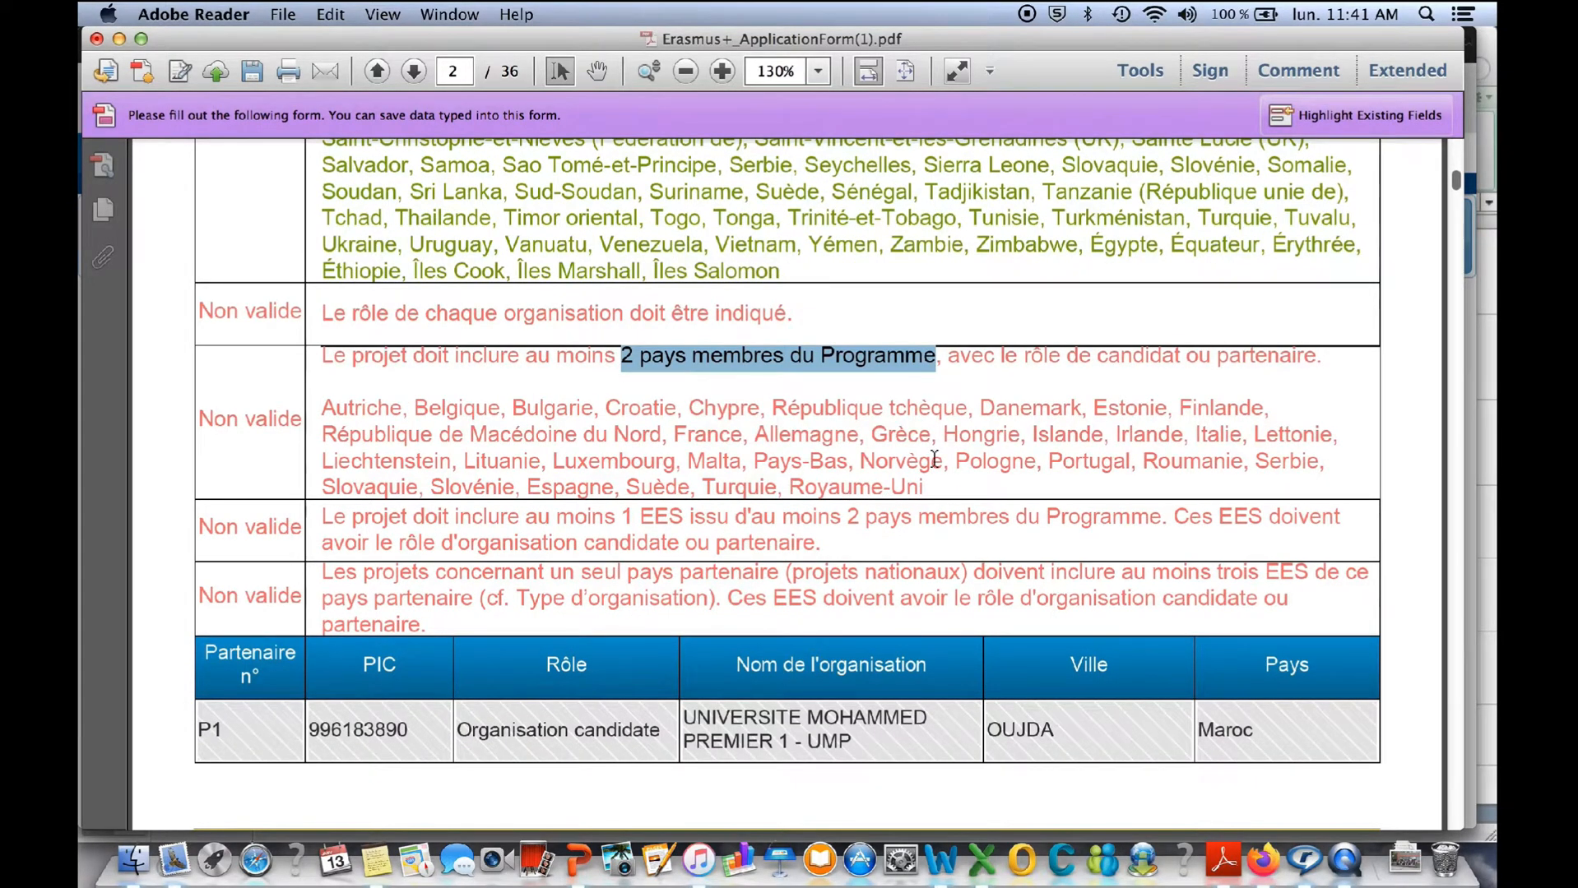
left_click(954, 488)
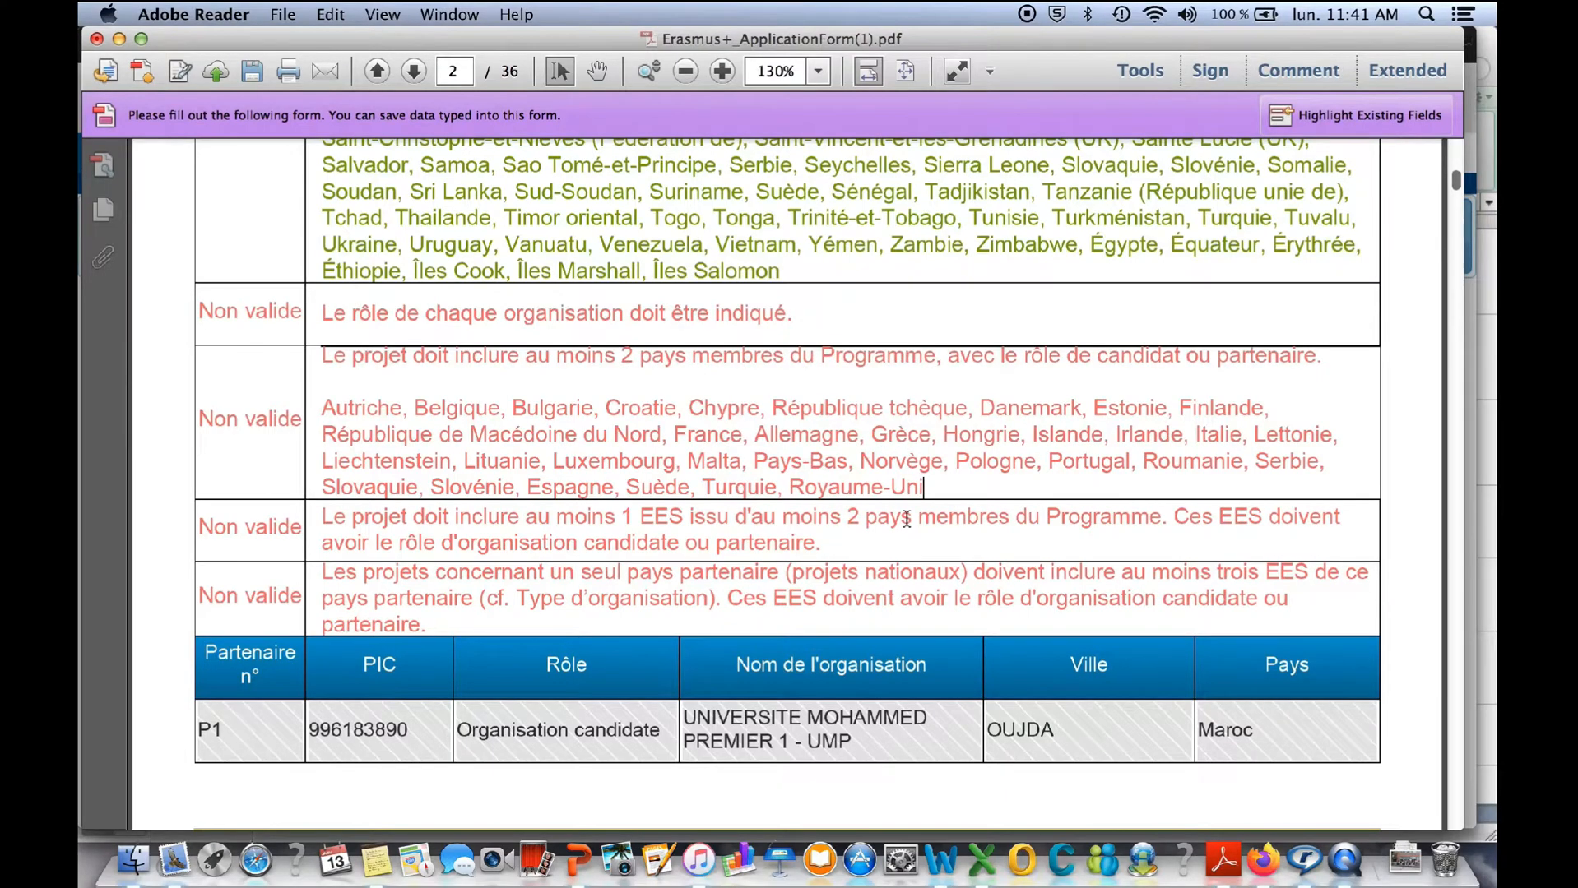
left_click_drag(694, 518, 868, 552)
left_click(868, 551)
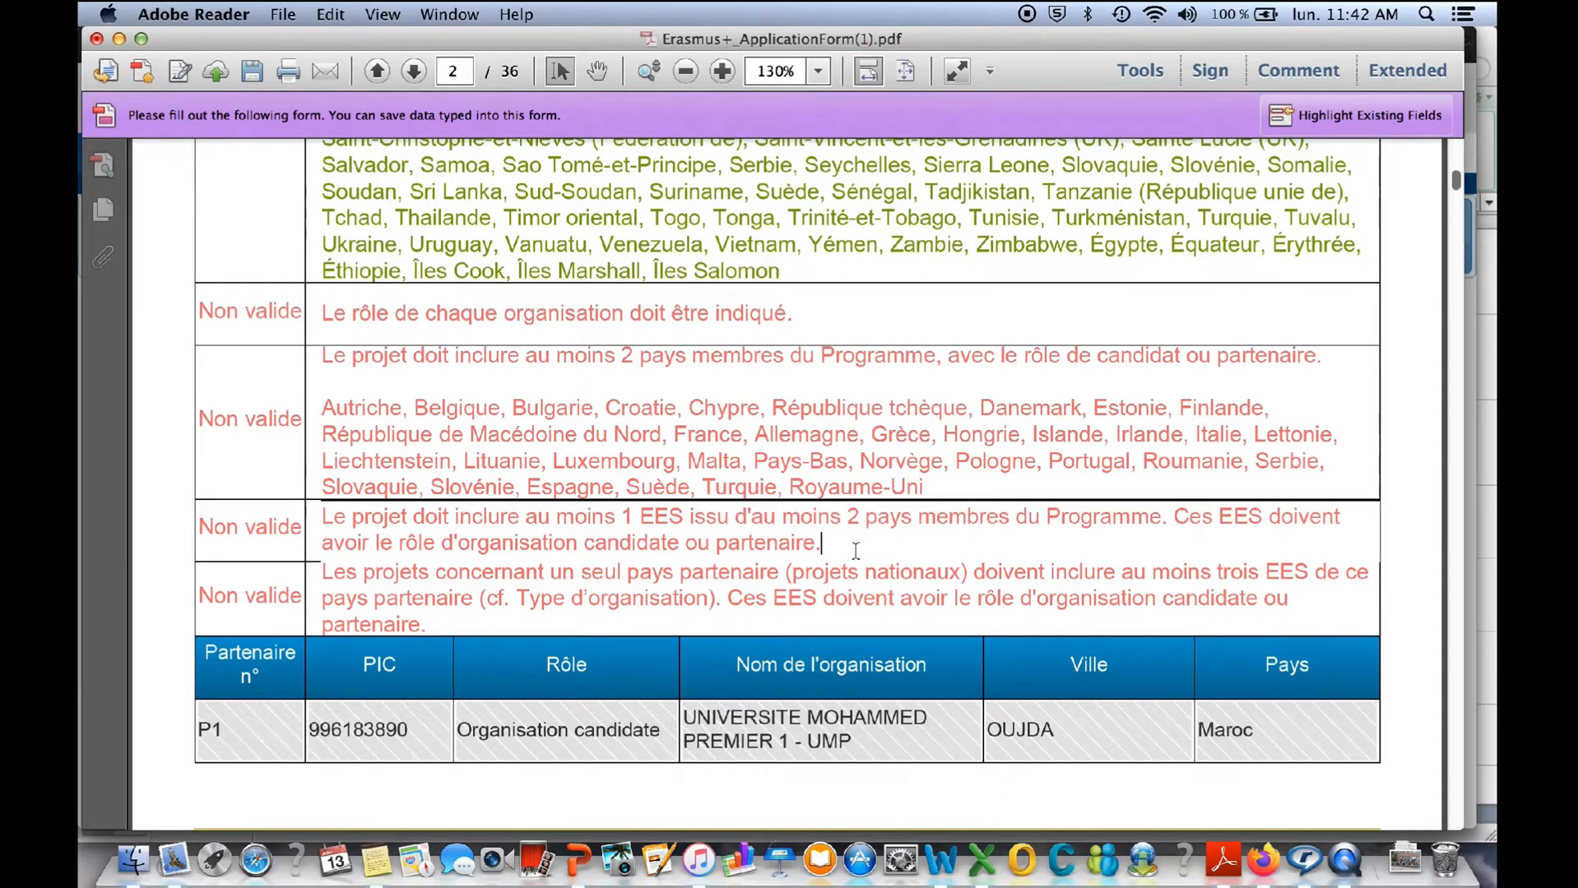
- Read the remaining "Non valide" rules on EES and national projects, and the partner table beneath them on page 2
scroll(819, 550, "down", 2)
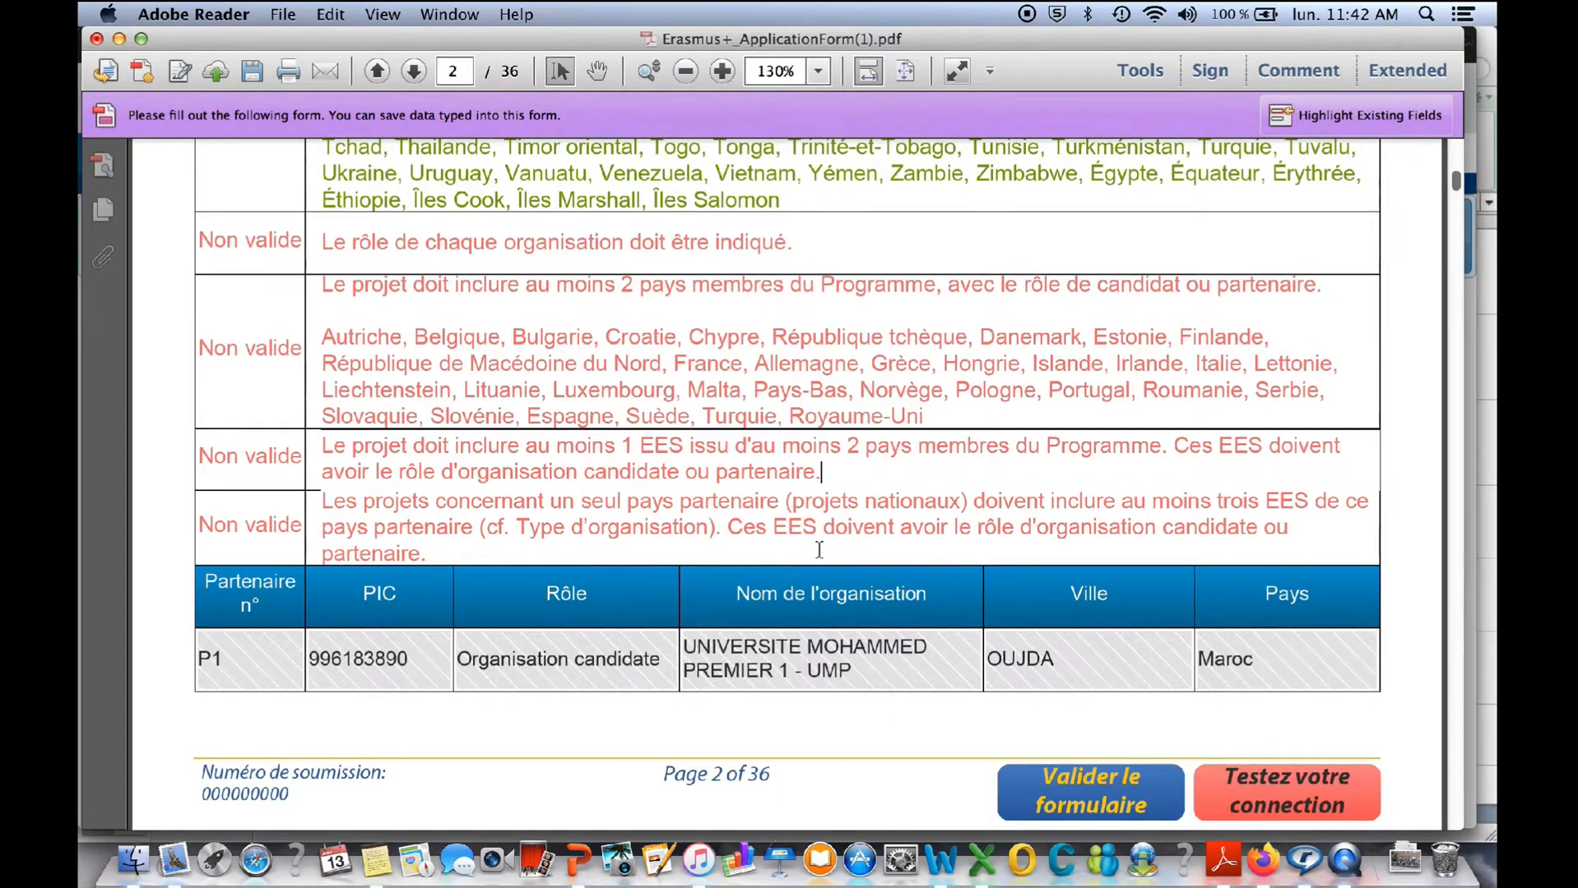
scroll(858, 533, "down", 1)
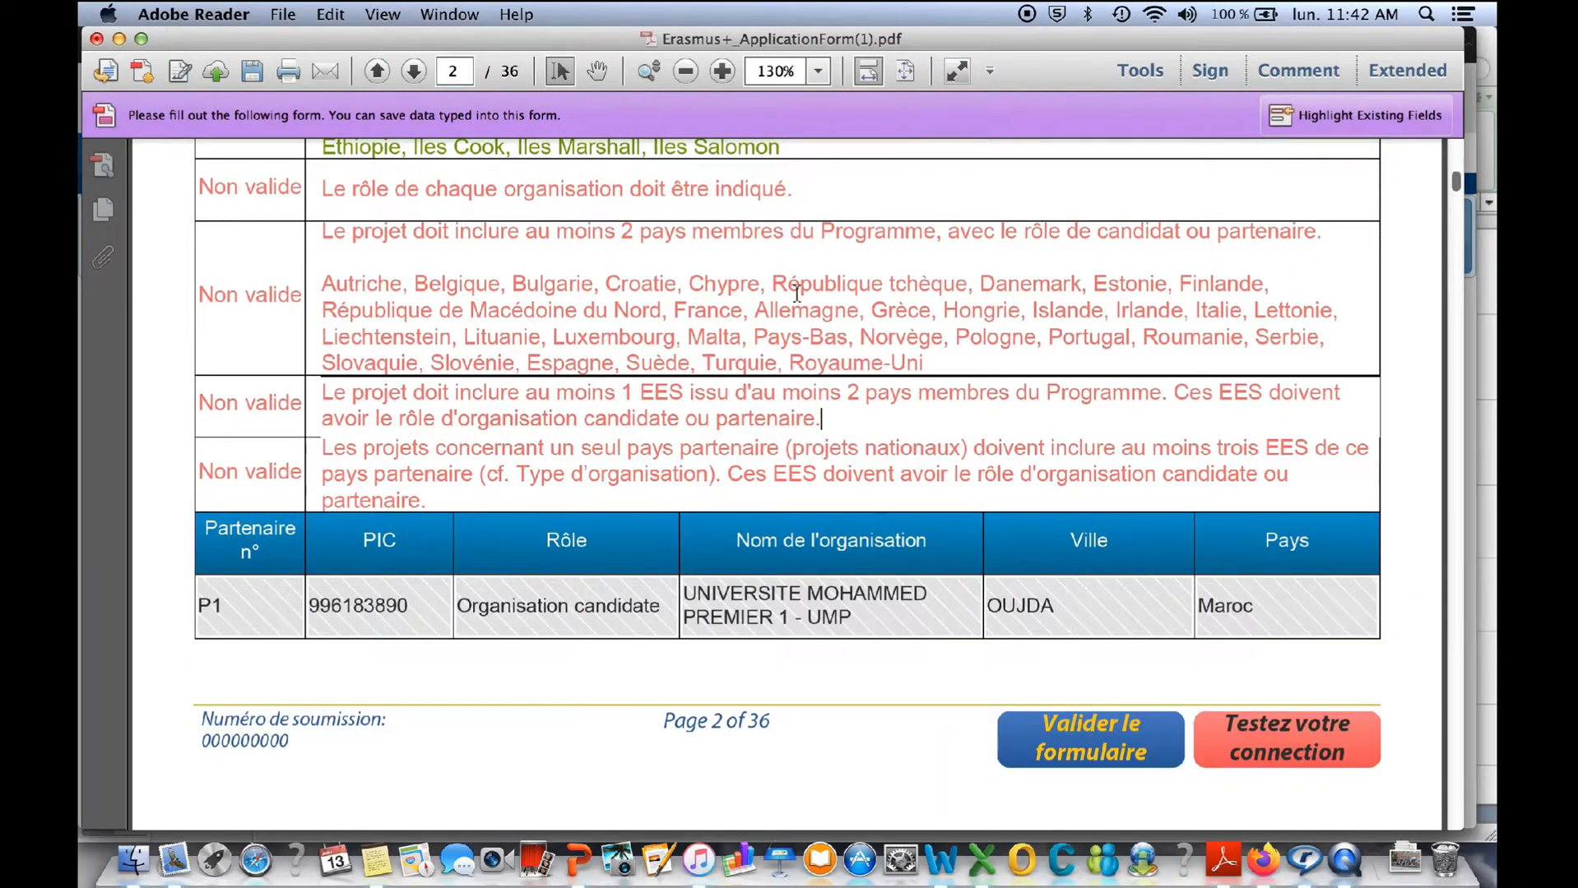
scroll(797, 293, "down", 2)
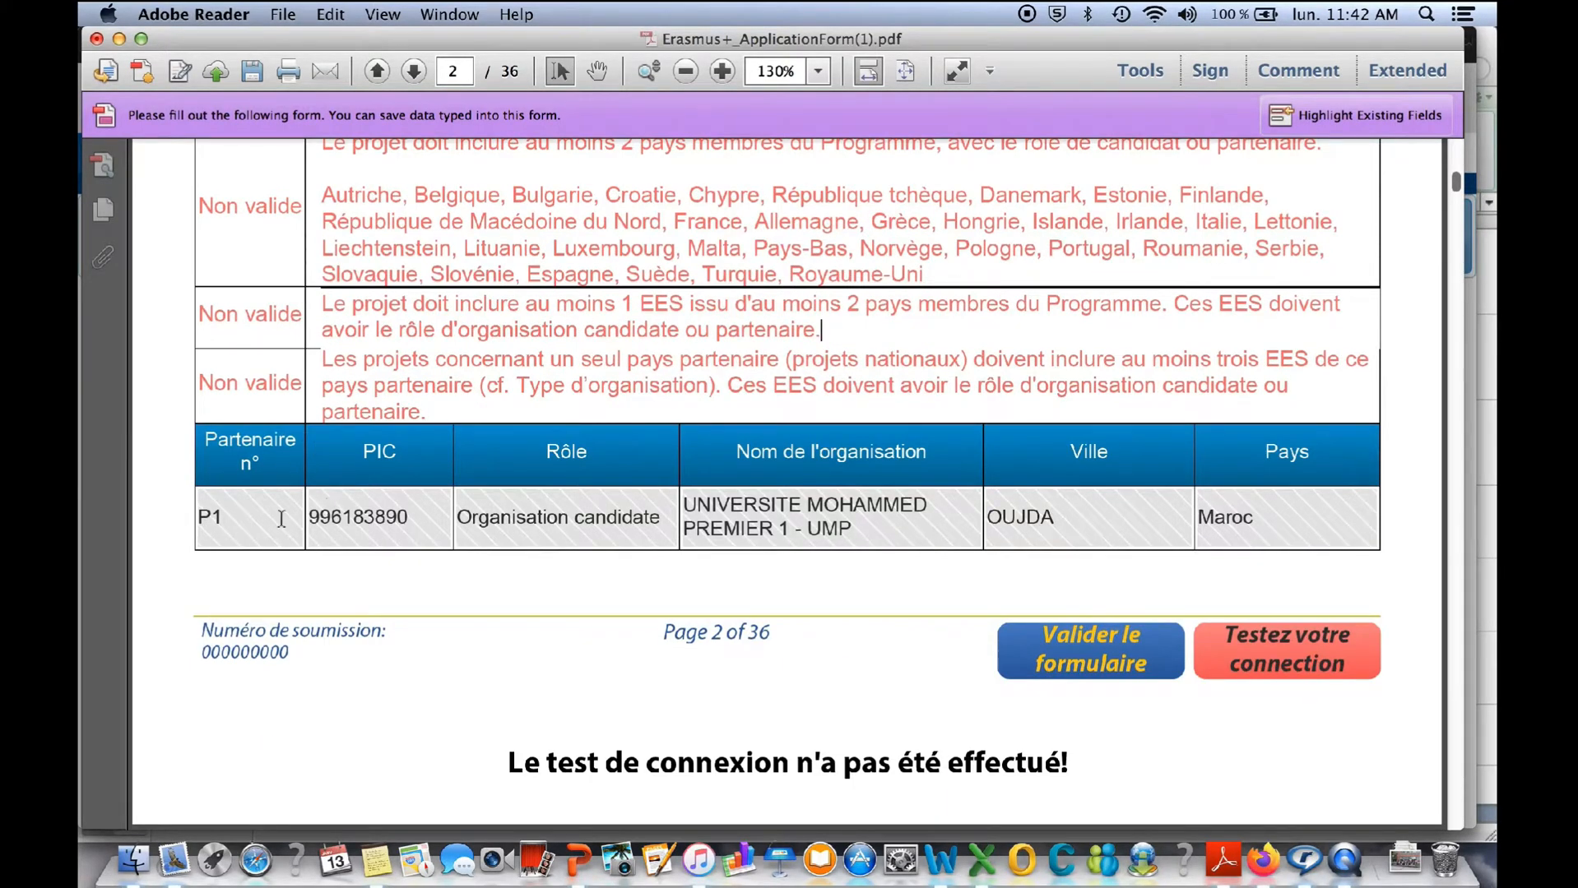
scroll(790, 493, "down", 5)
scroll(792, 495, "down", 10)
- Run the form's connection test from page 2 and dismiss the resulting warning
scroll(792, 496, "up", 11)
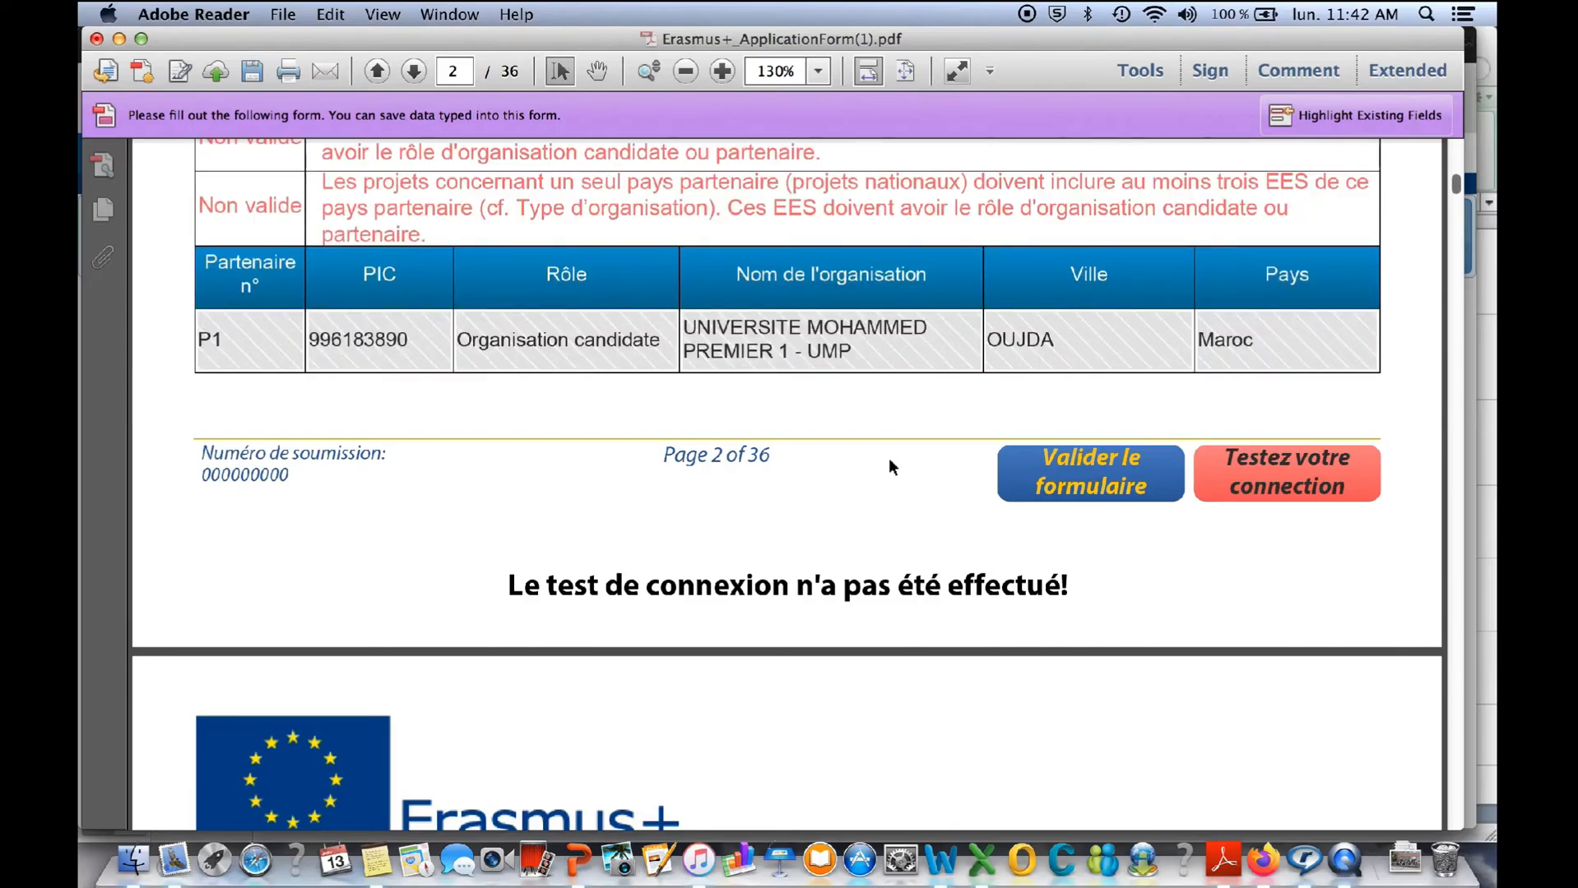
scroll(890, 462, "up", 4)
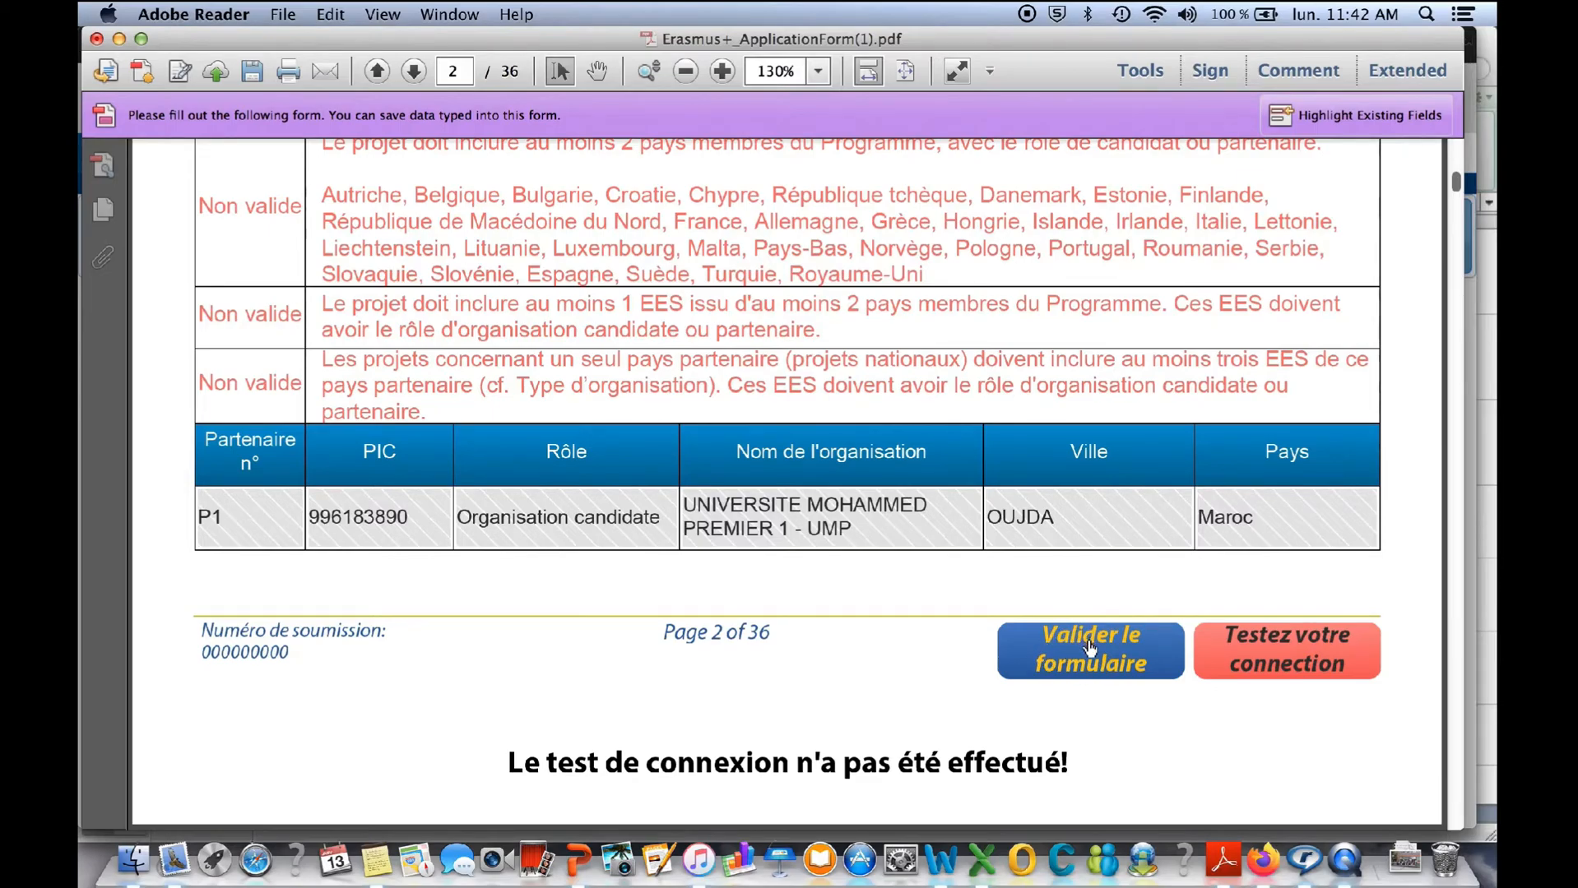
left_click(1286, 645)
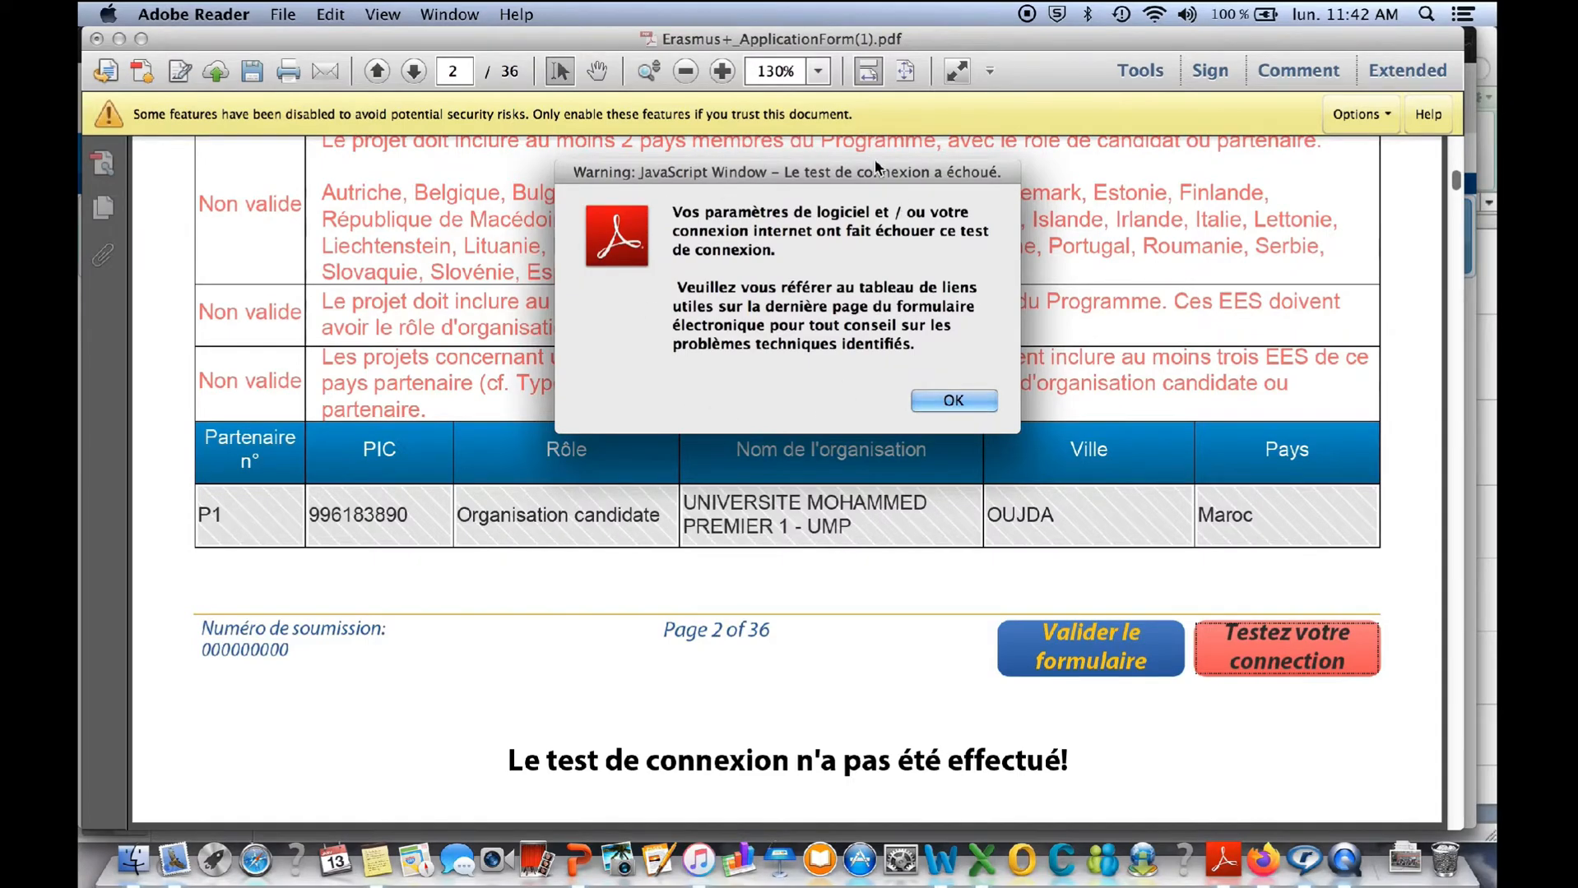
left_click(952, 402)
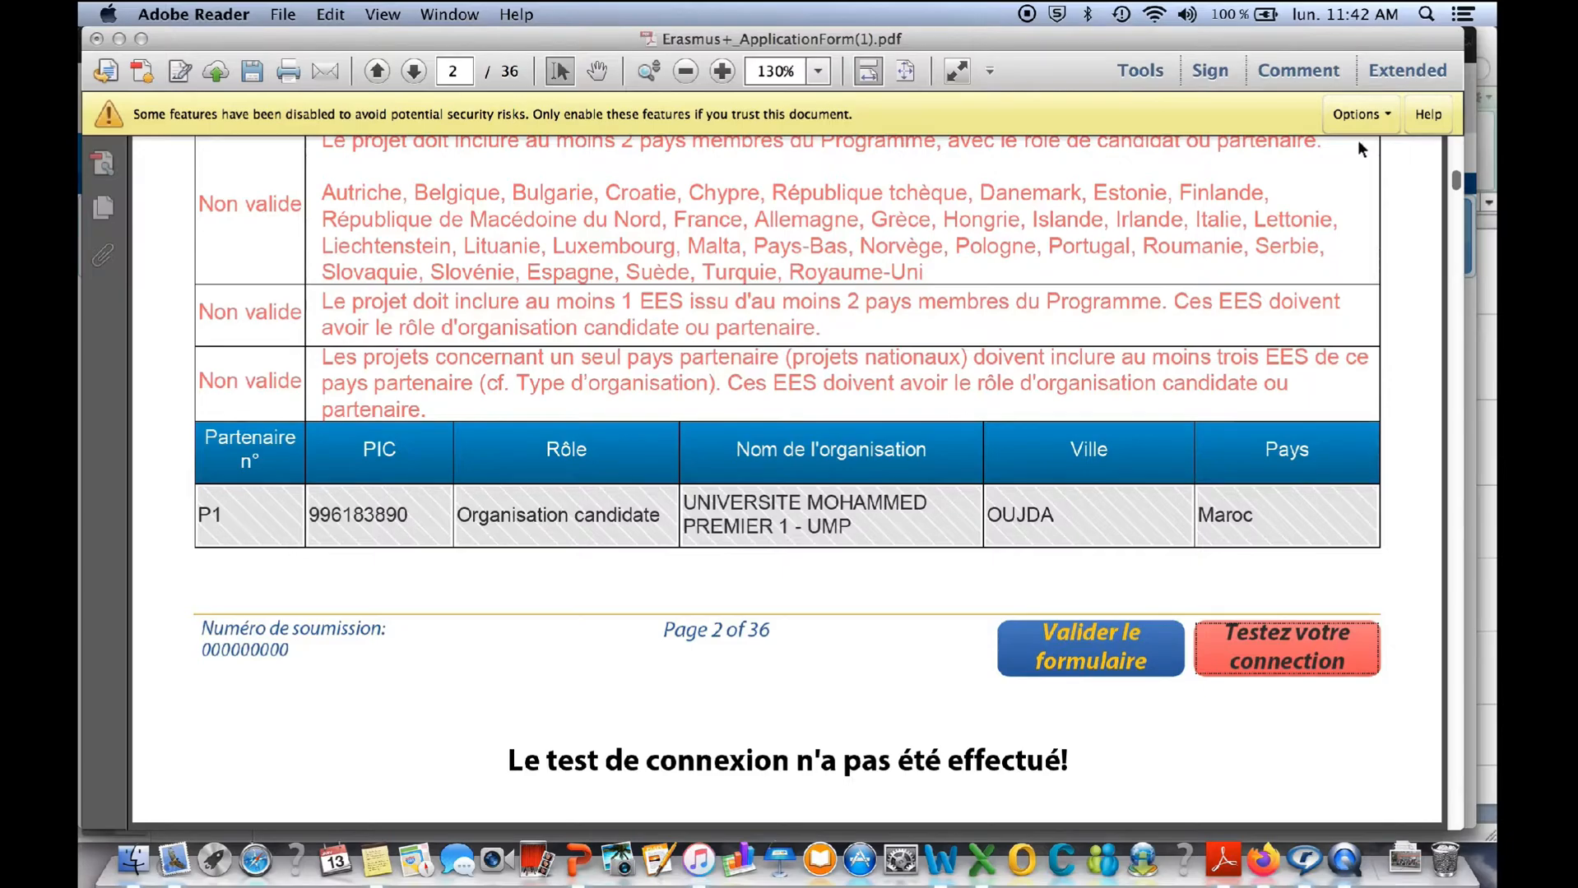
- Set the form to be trusted always and save the changes to Erasmus+_ApplicationForm(1).pdf
left_click(1388, 120)
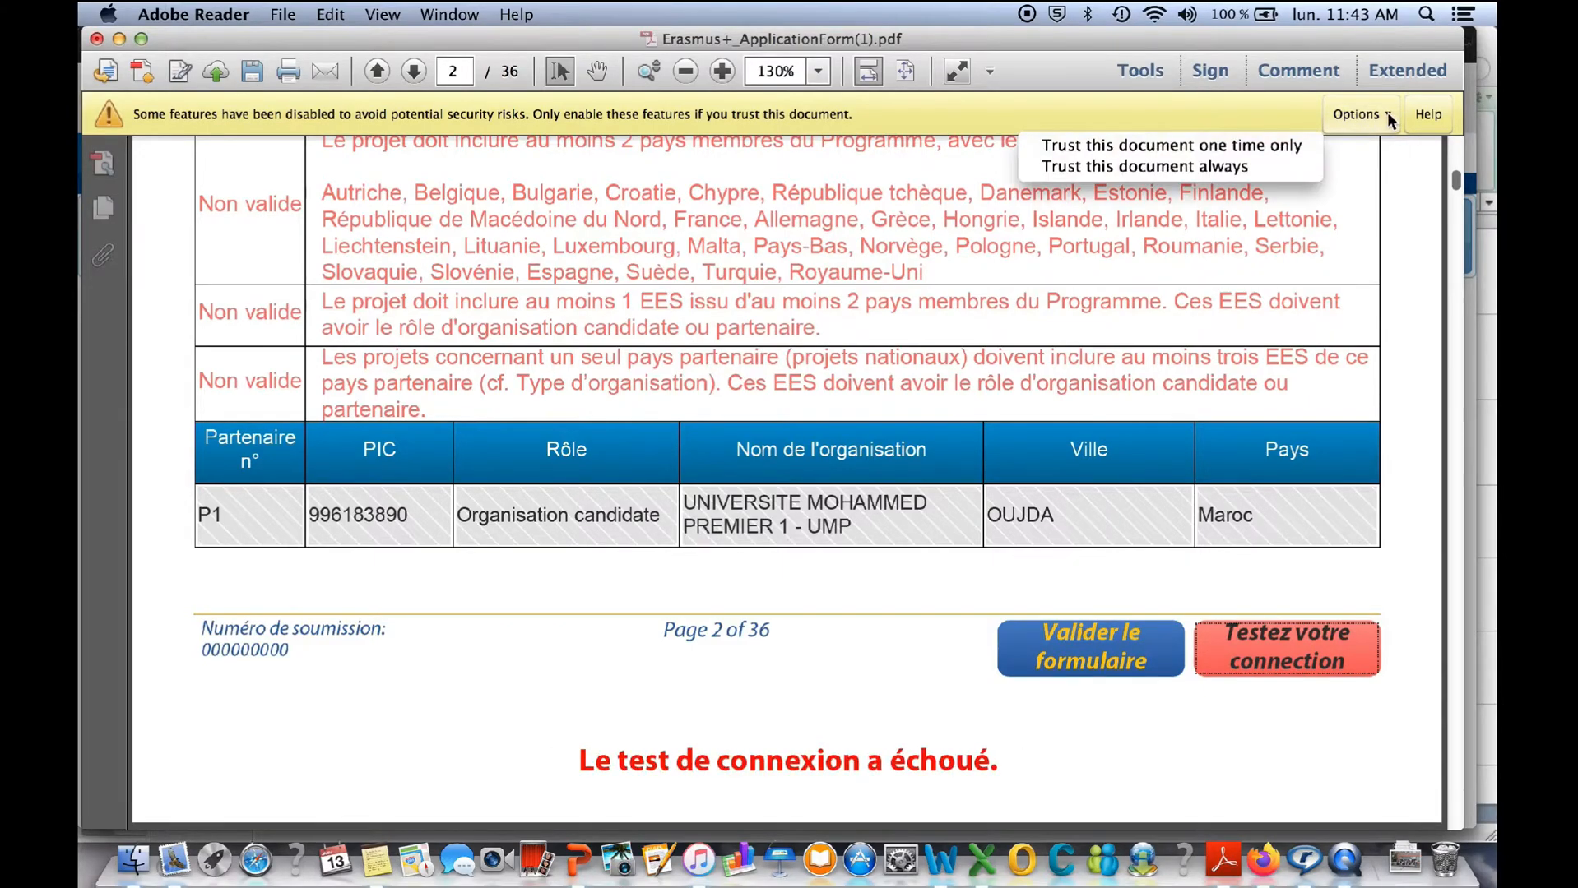
left_click(1229, 168)
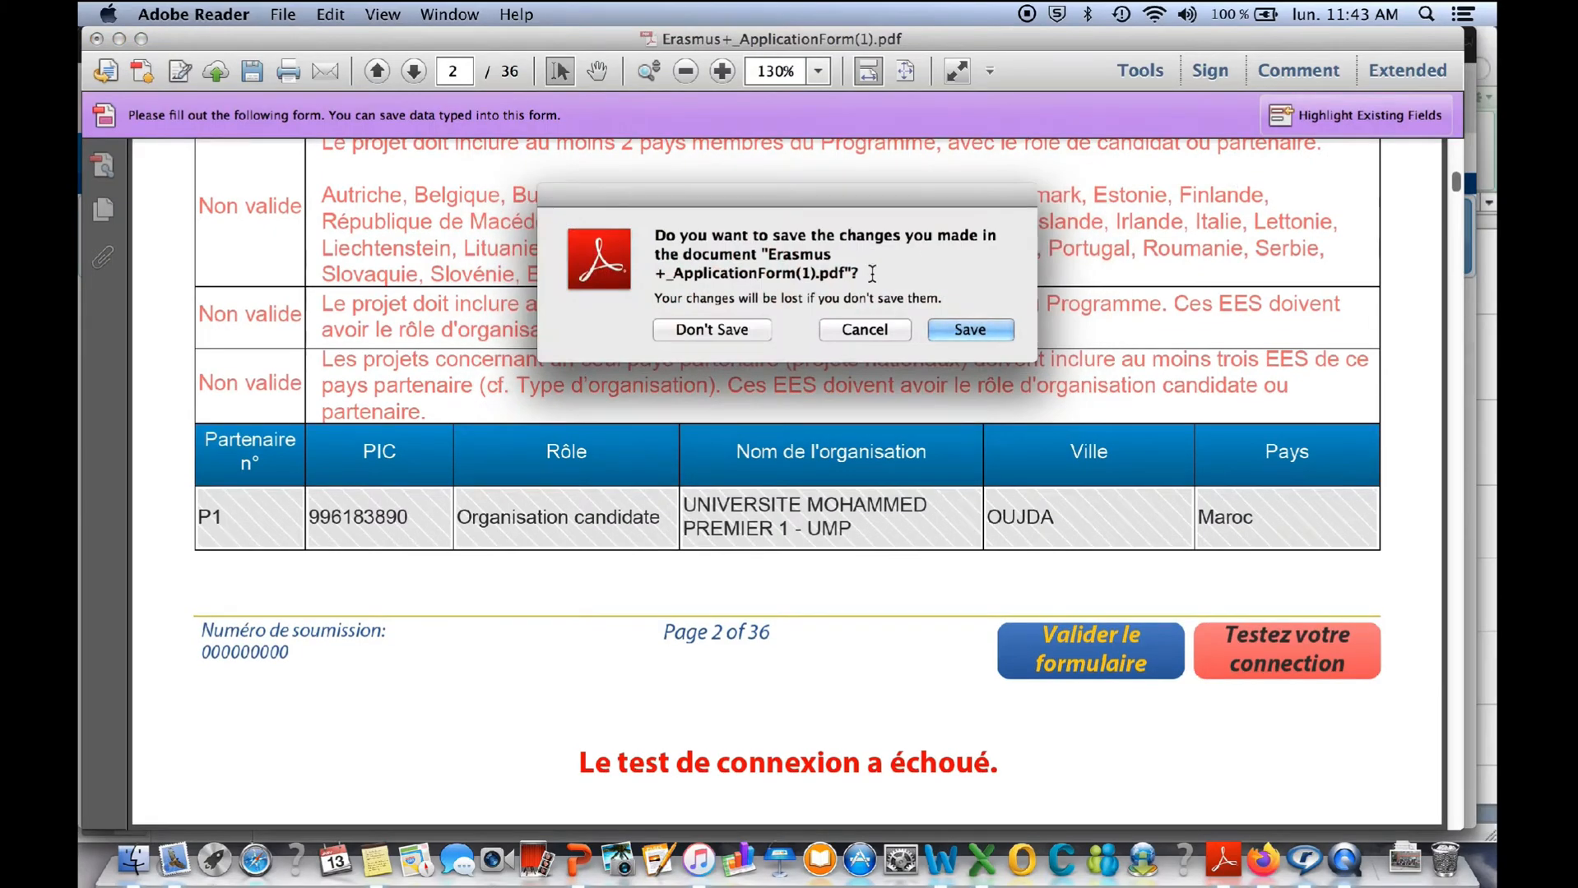
left_click(958, 331)
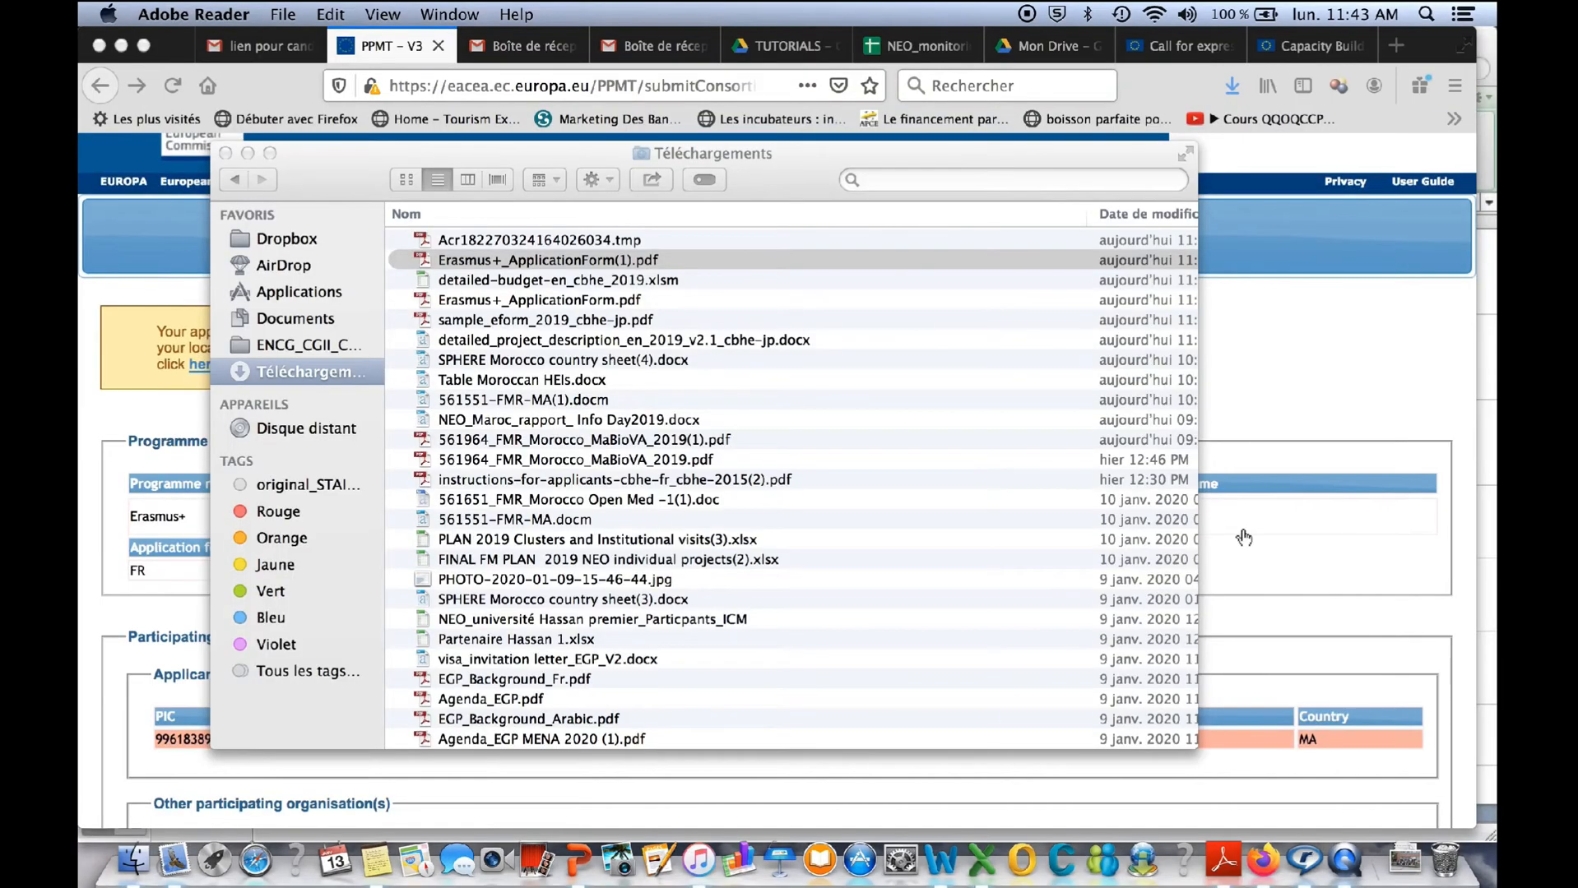
- Reopen Erasmus+_ApplicationForm(1).pdf from the Téléchargements folder and run the connection test again from page 2
double_click(537, 262)
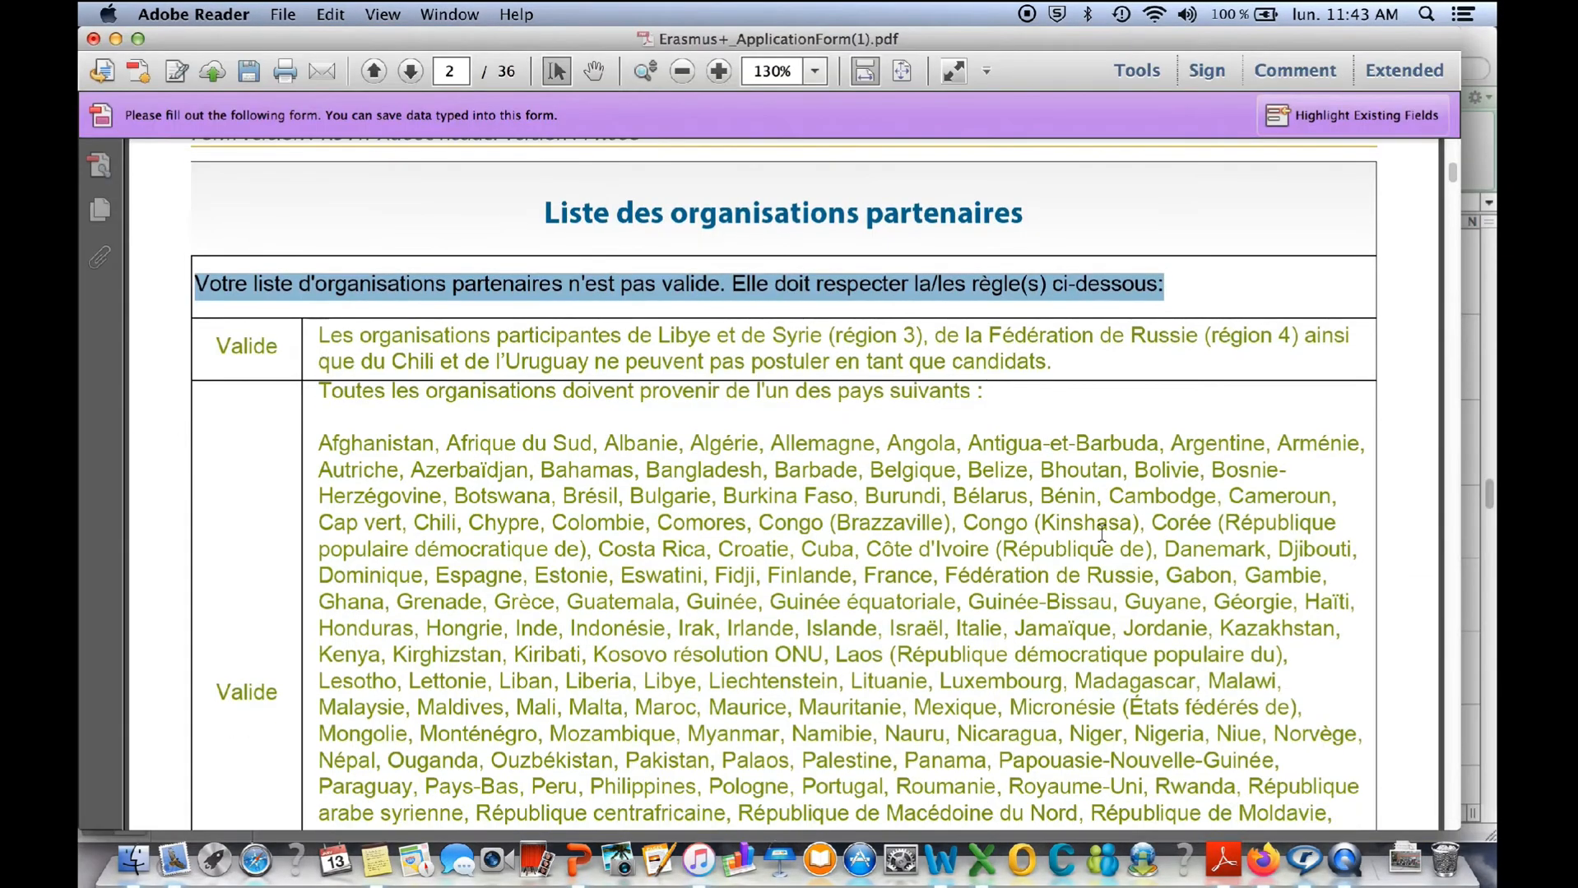
scroll(1101, 535, "down", 10)
scroll(1100, 534, "down", 6)
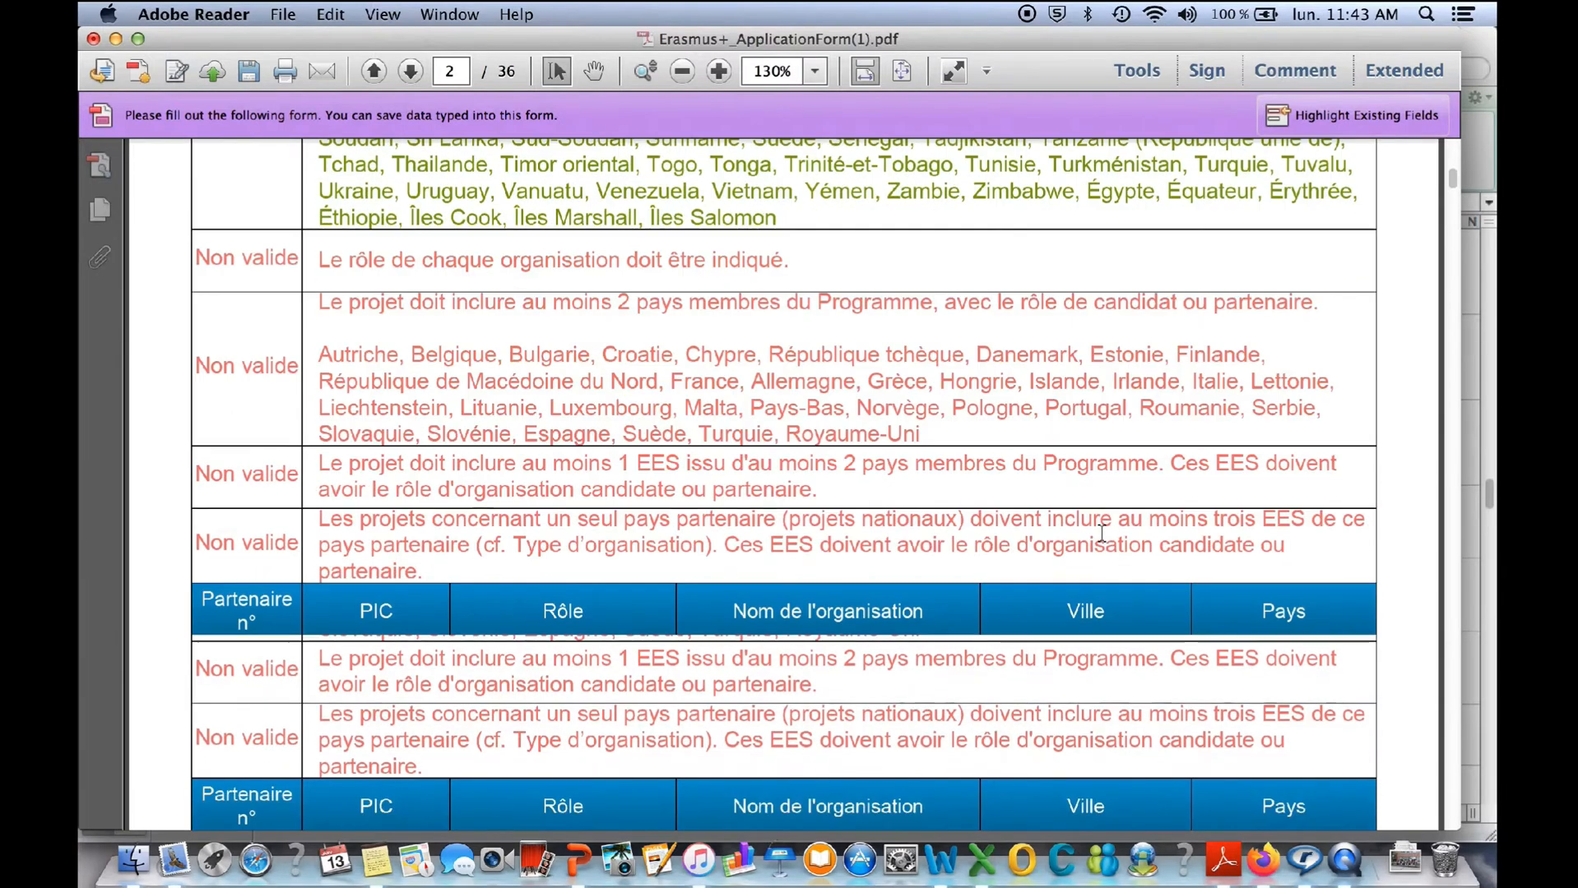
scroll(1273, 554, "down", 8)
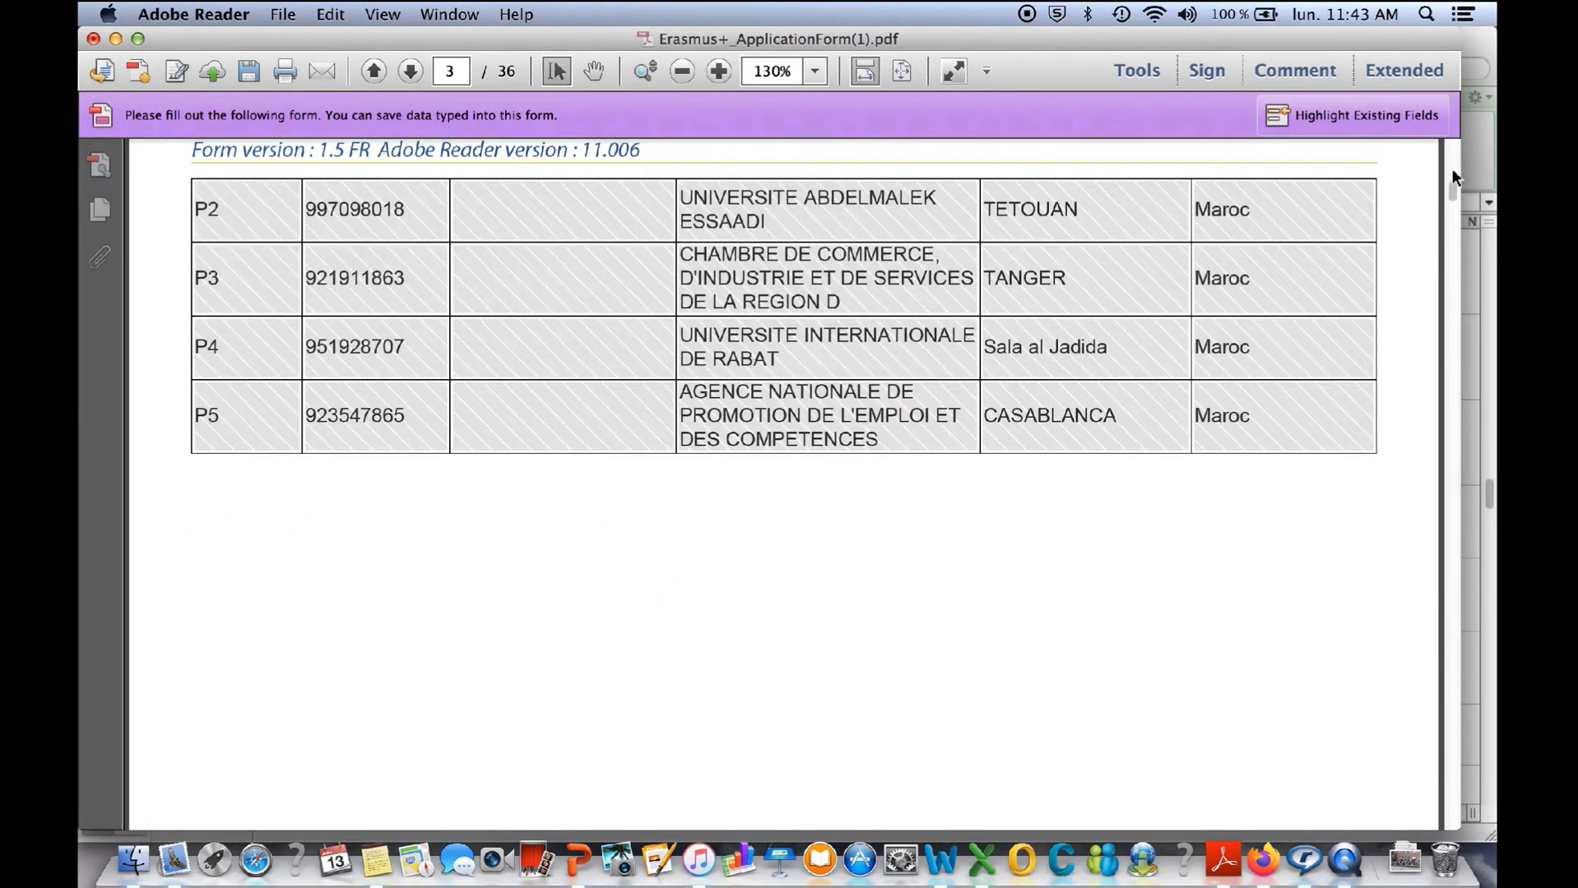
scroll(1450, 159, "up", 3)
scroll(1450, 158, "up", 2)
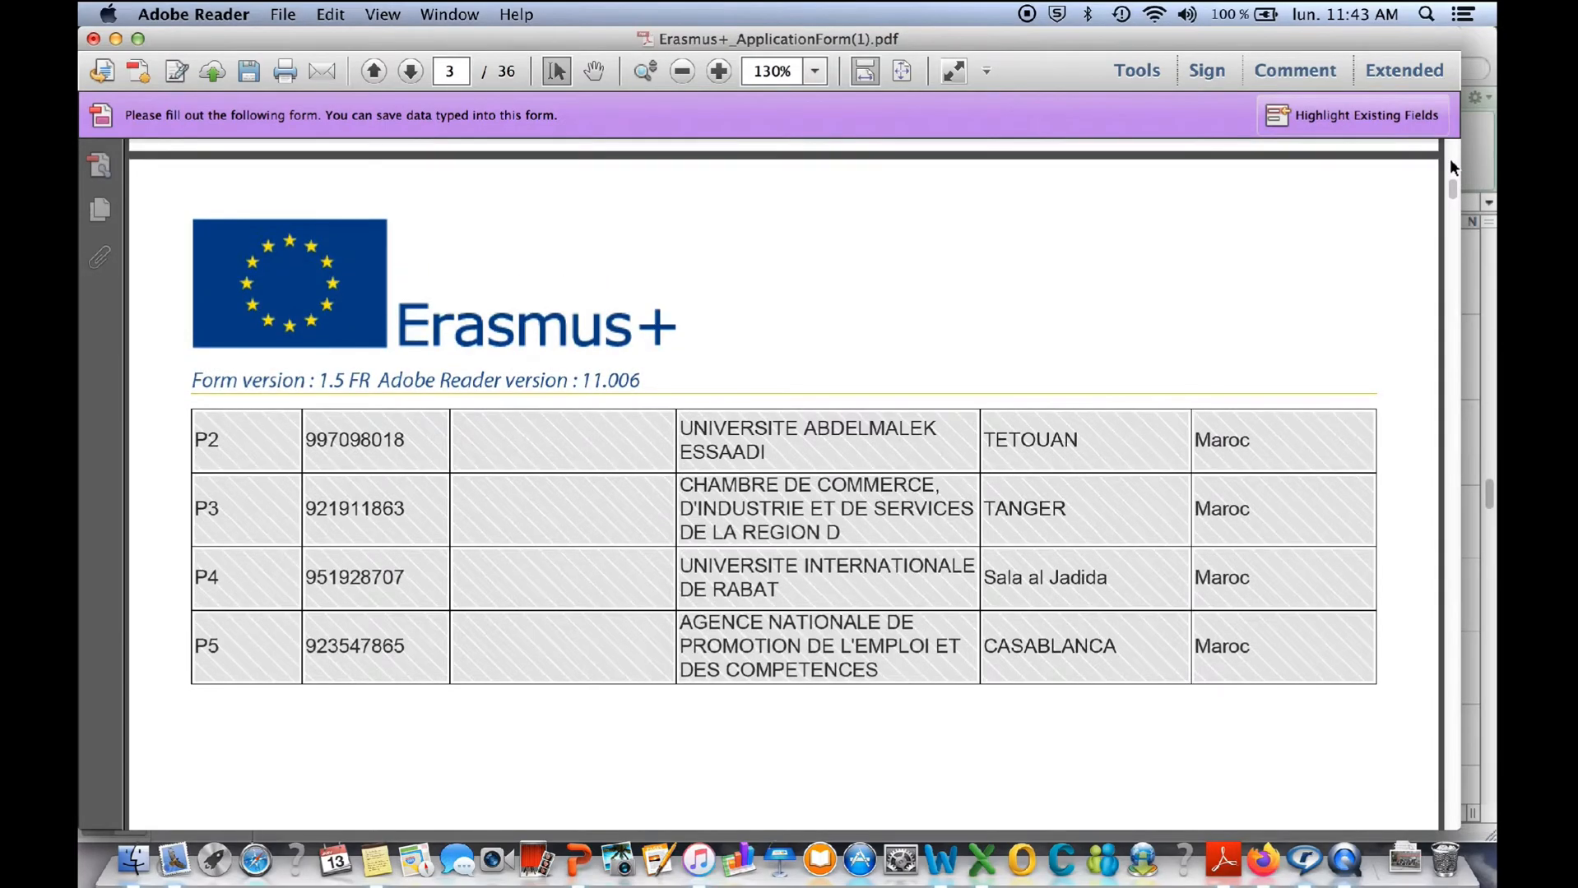
scroll(1450, 159, "up", 10)
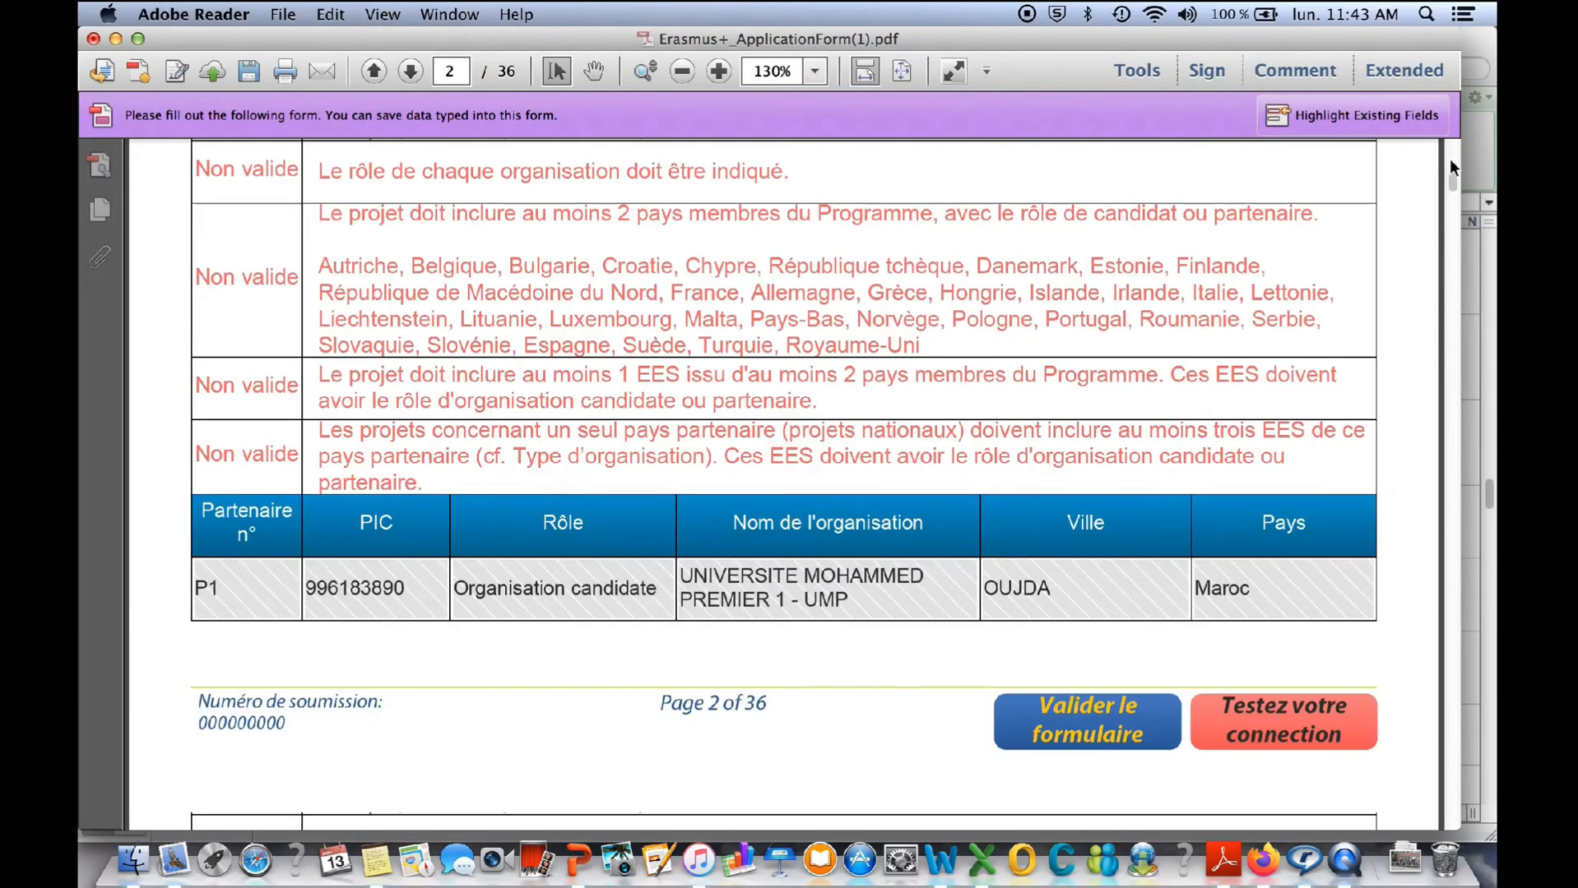
scroll(1446, 778, "down", 10)
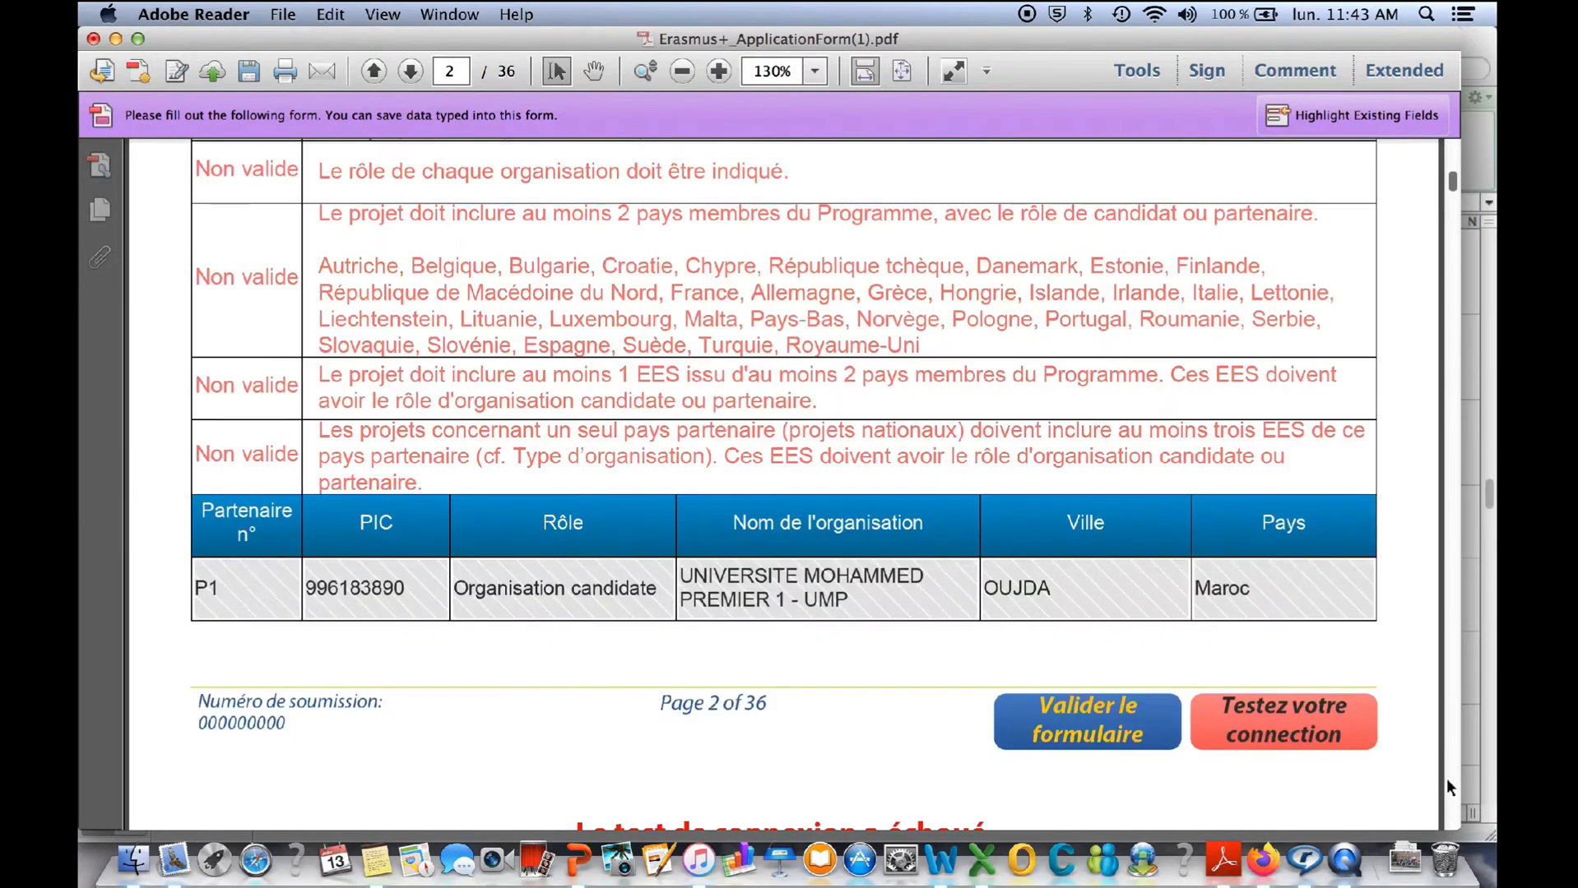
left_click(1271, 713)
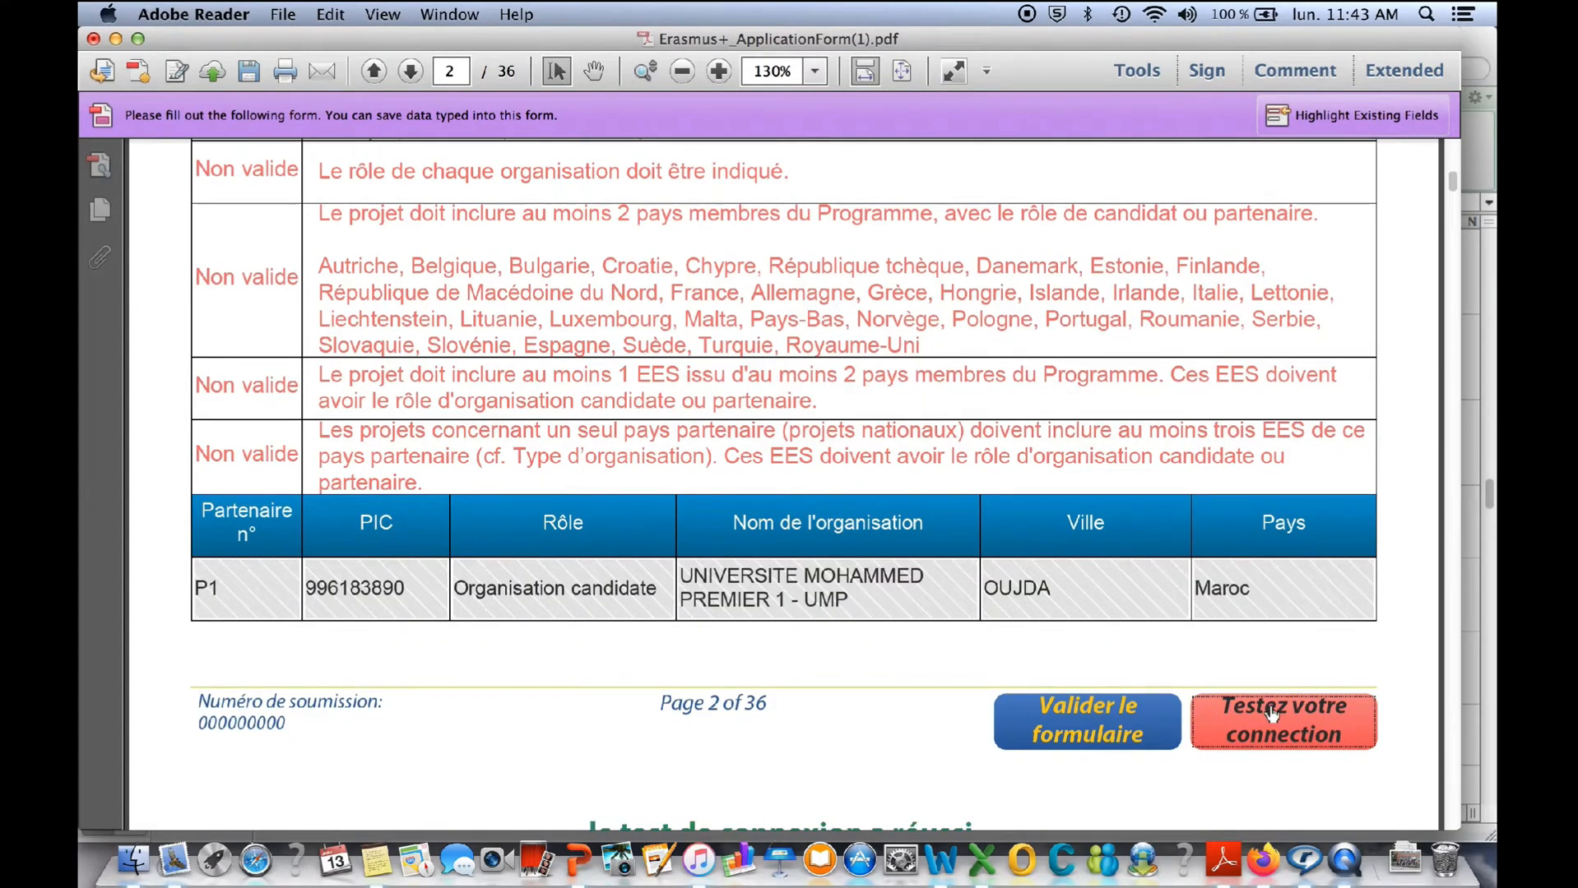
scroll(1271, 667, "down", 2)
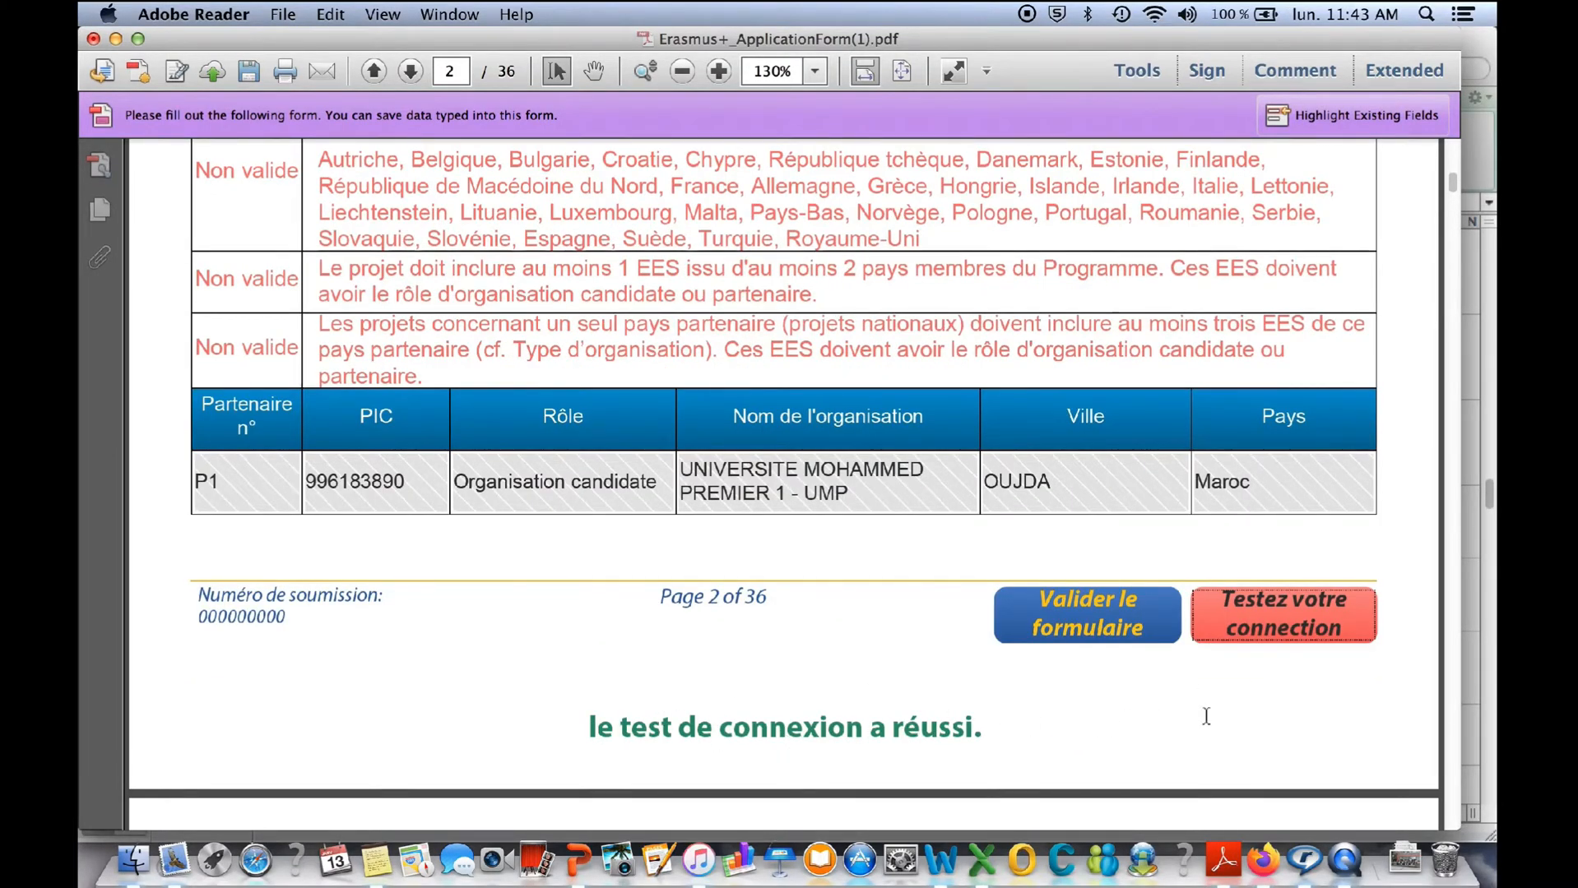
- Look through section A.1 Organisation of Partie A for the applicant organisation P1, on pages 4 and 5
left_click(1455, 792)
left_click(1454, 791)
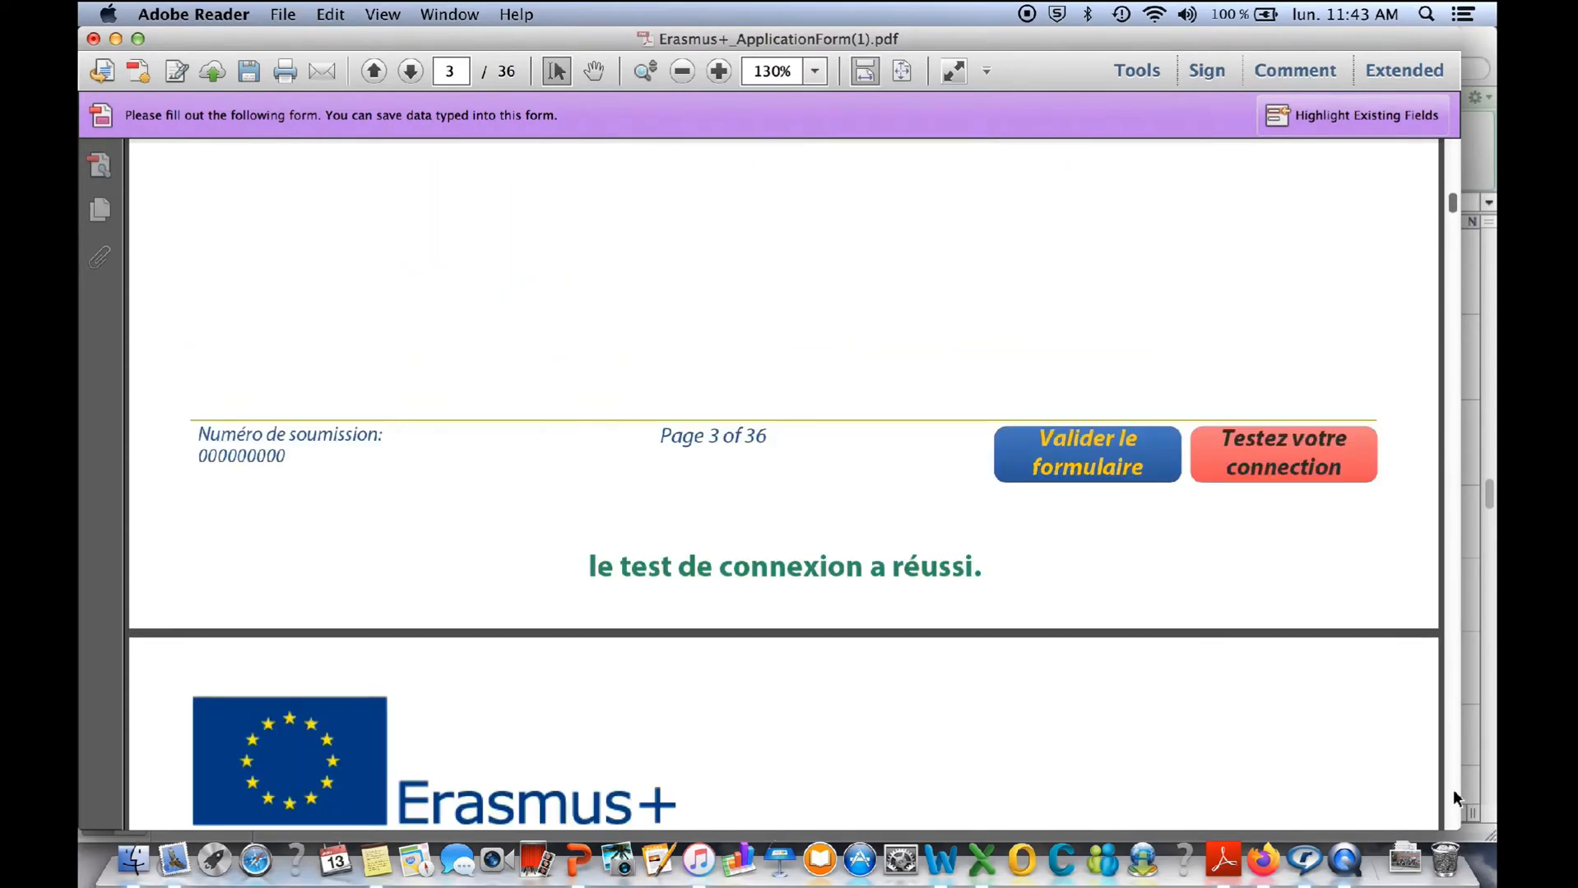
left_click(1454, 792)
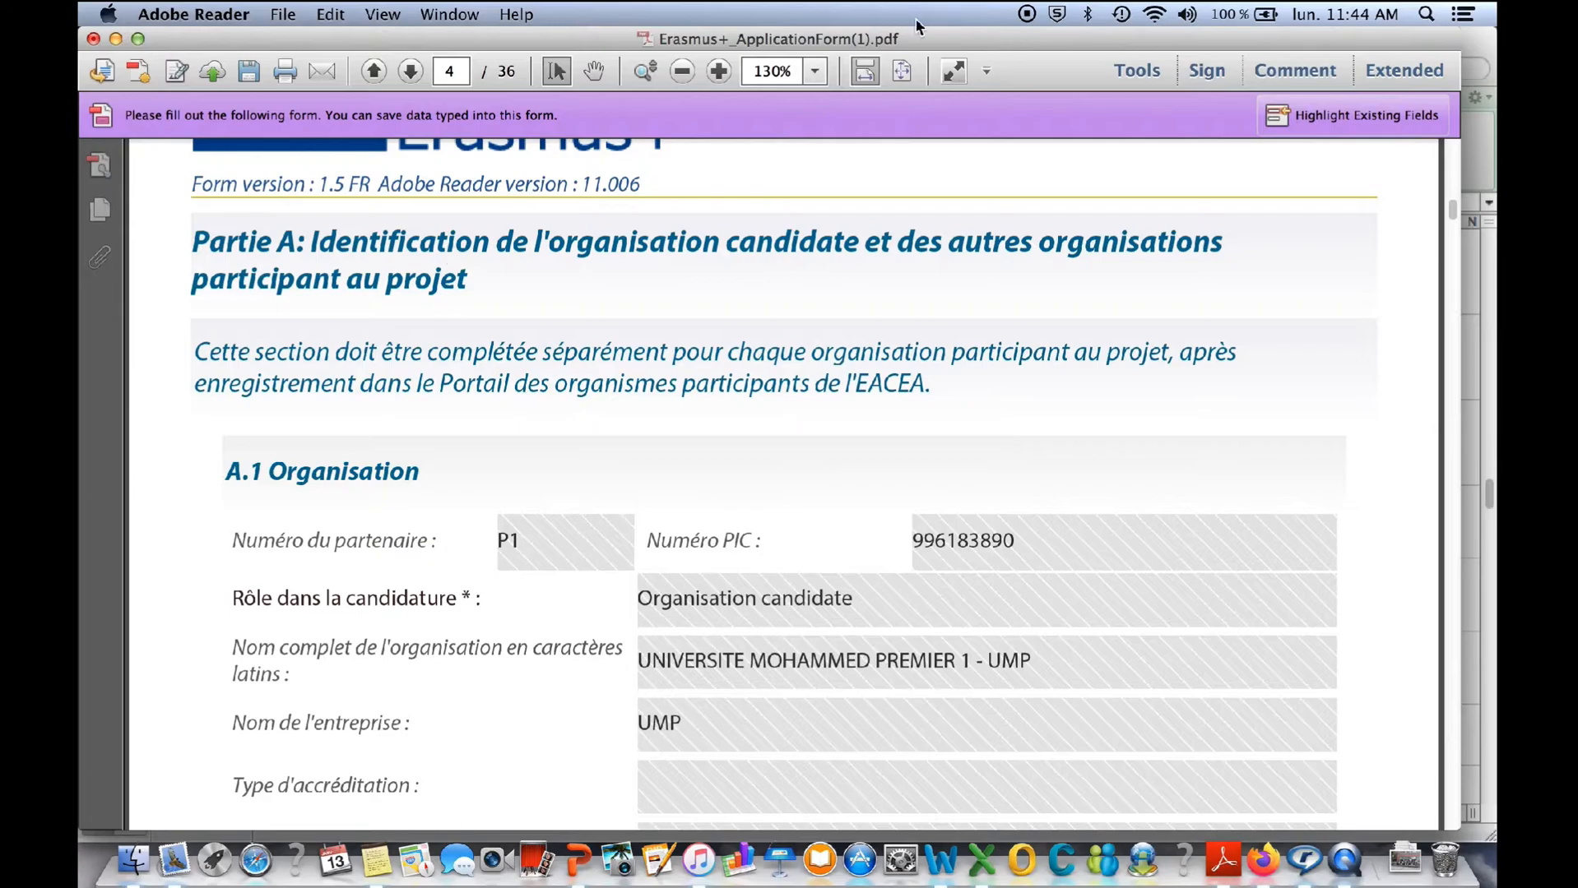
left_click(1453, 805)
left_click(1452, 802)
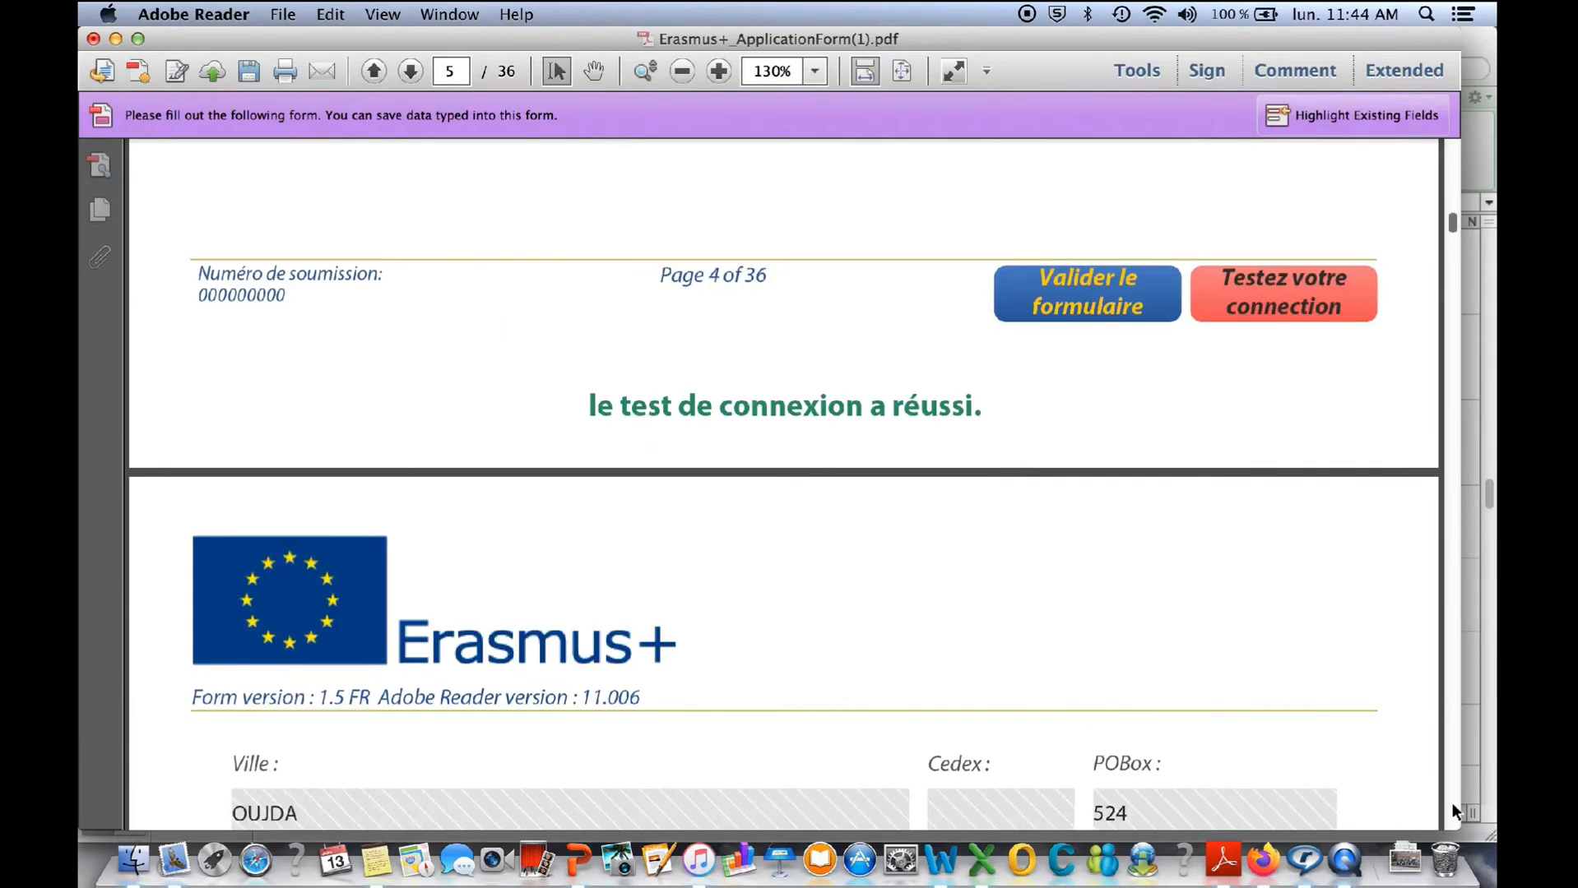
left_click(1452, 803)
left_click(1452, 802)
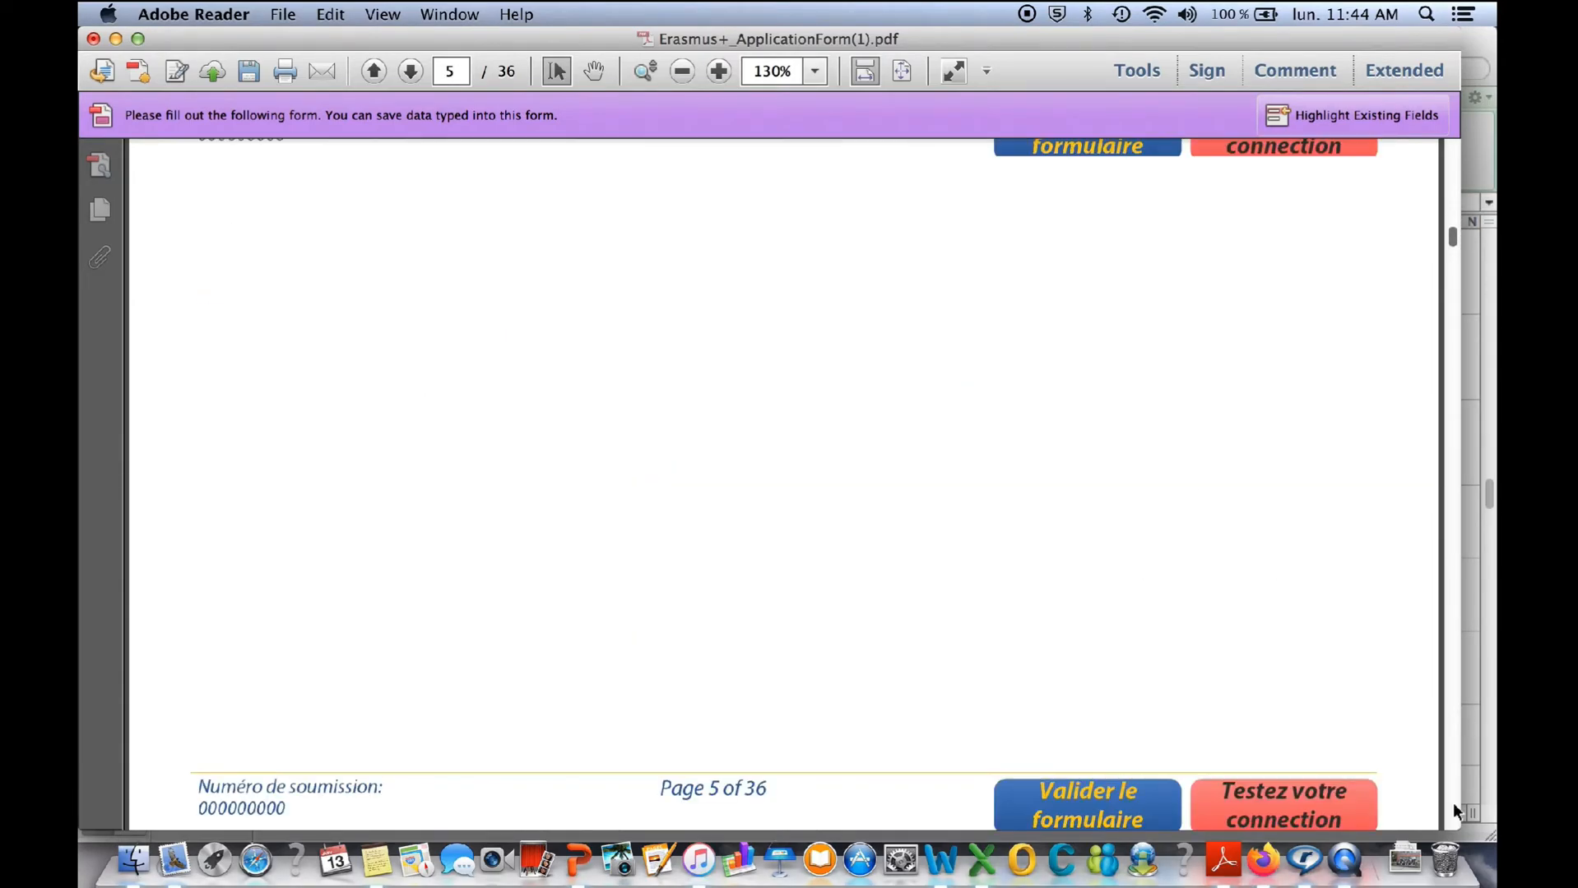
- Examine section A.2 on the contact person for P1, including its name, role, e-mail and address fields
left_click(1453, 810)
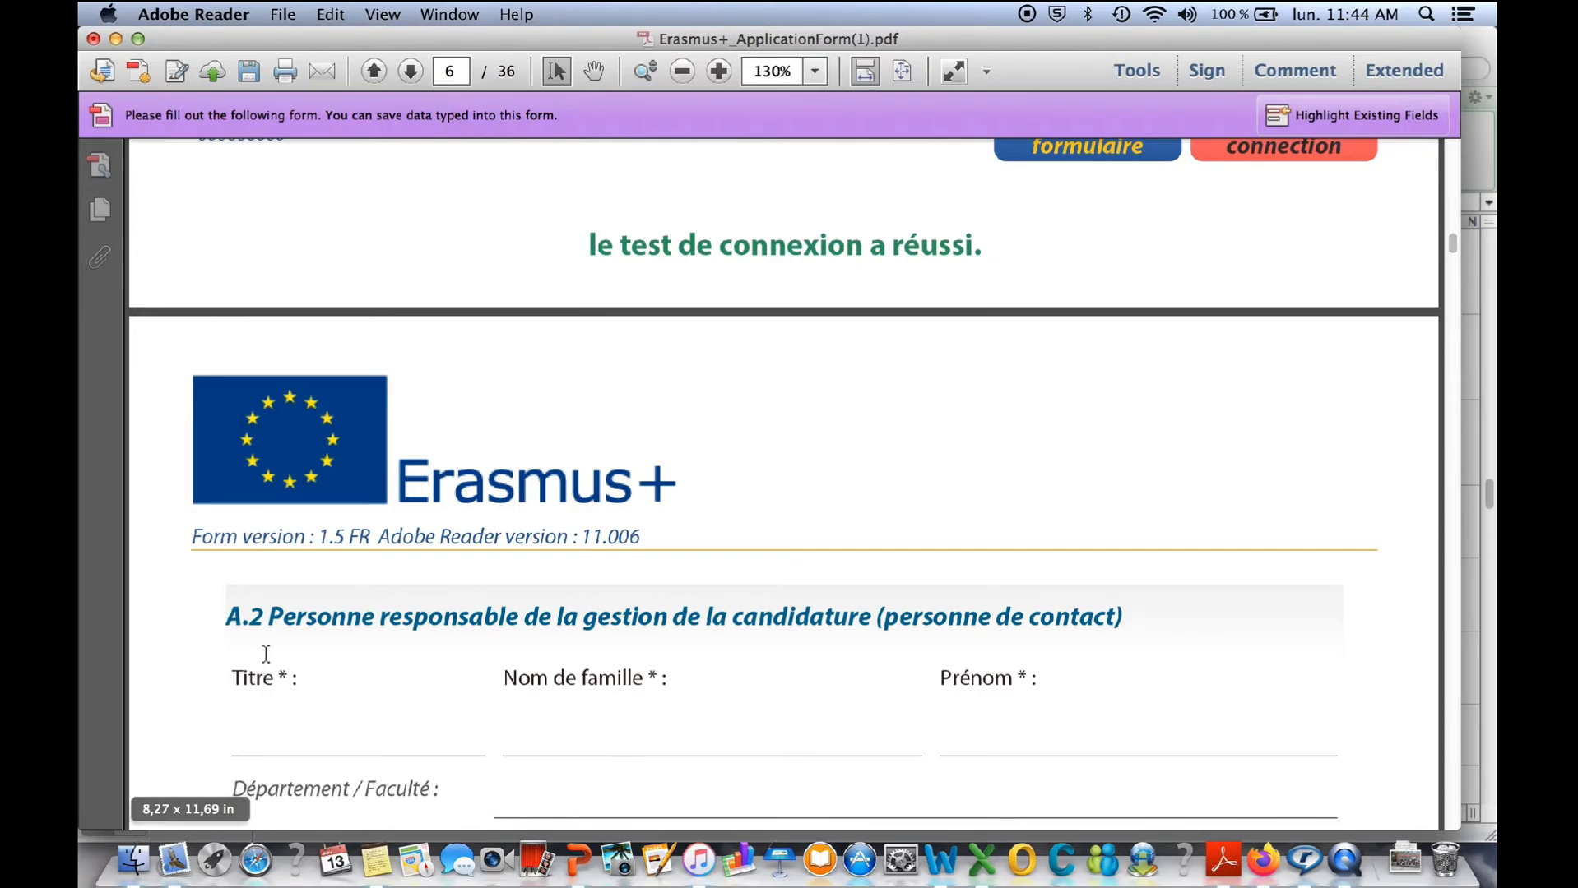
left_click(1449, 792)
left_click(1449, 794)
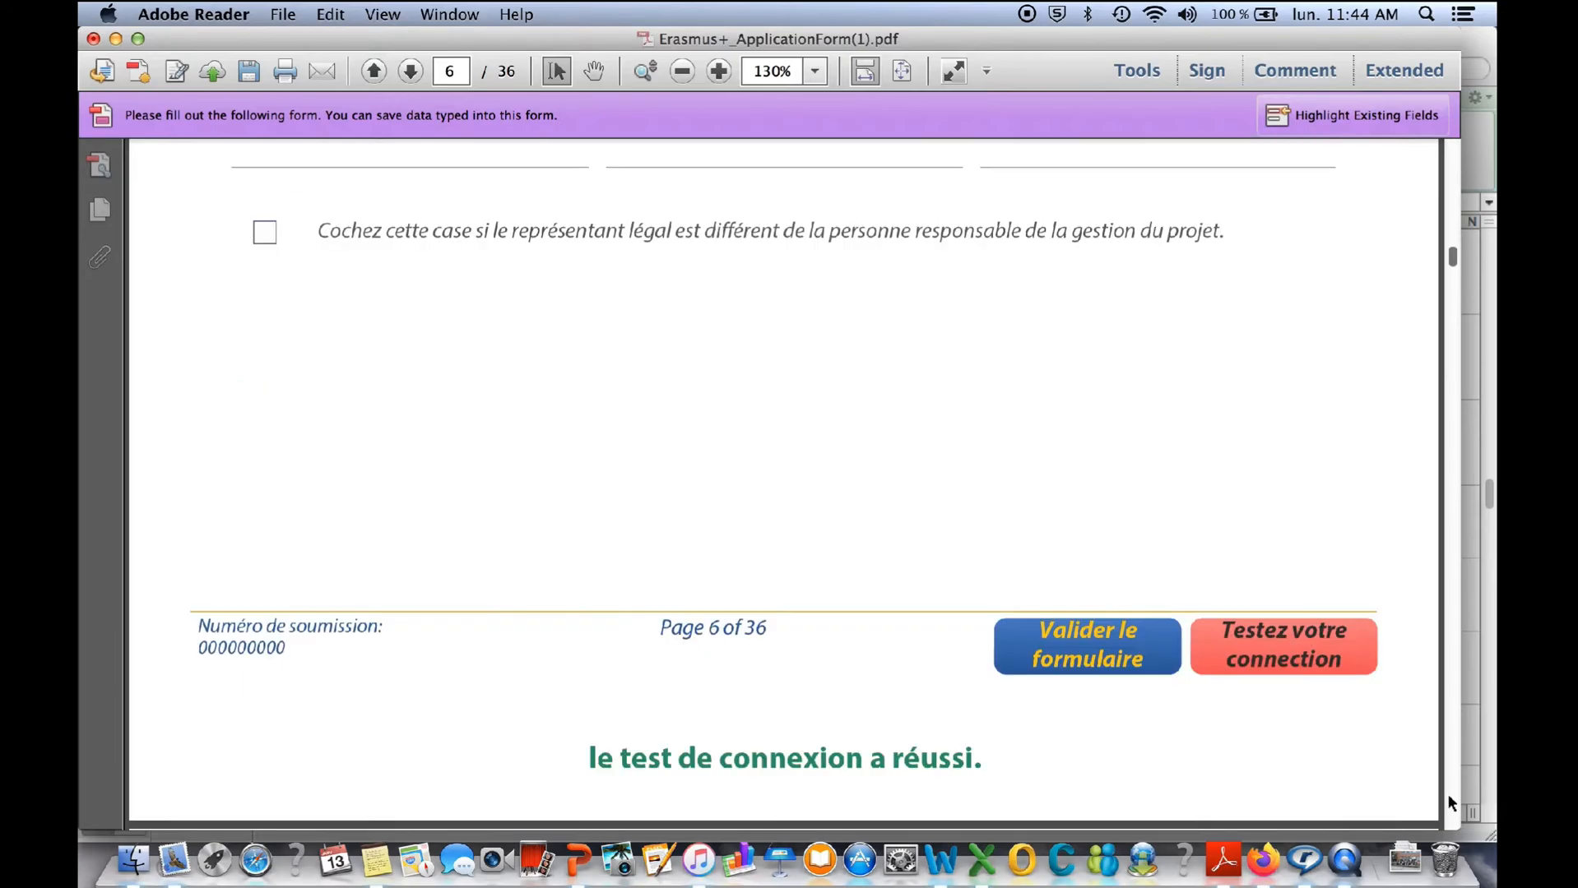
left_click(1452, 156)
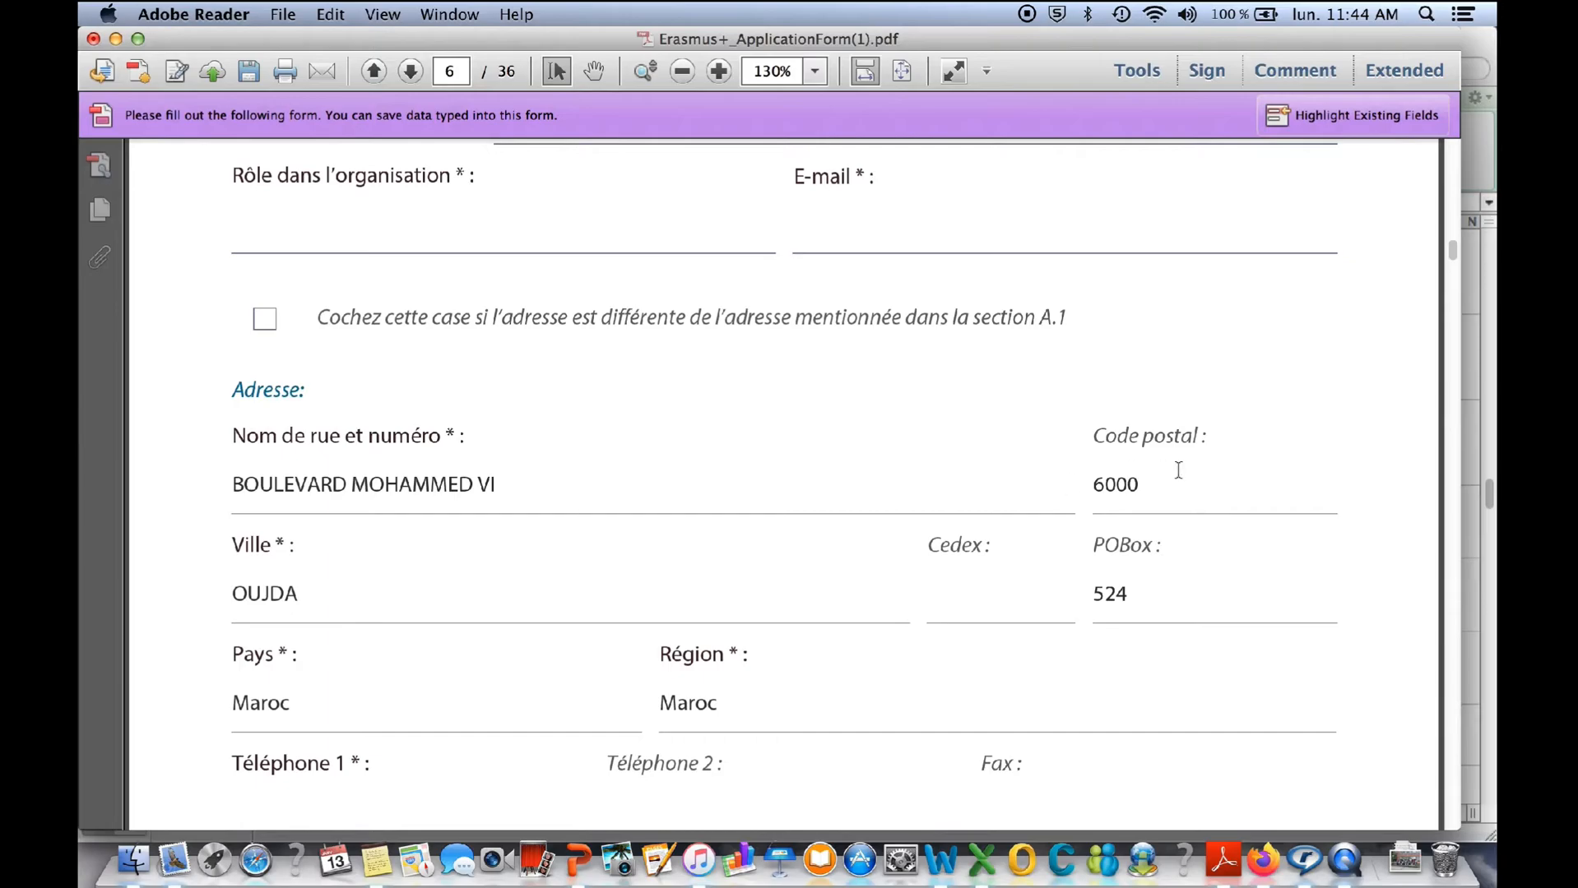
left_click(1454, 166)
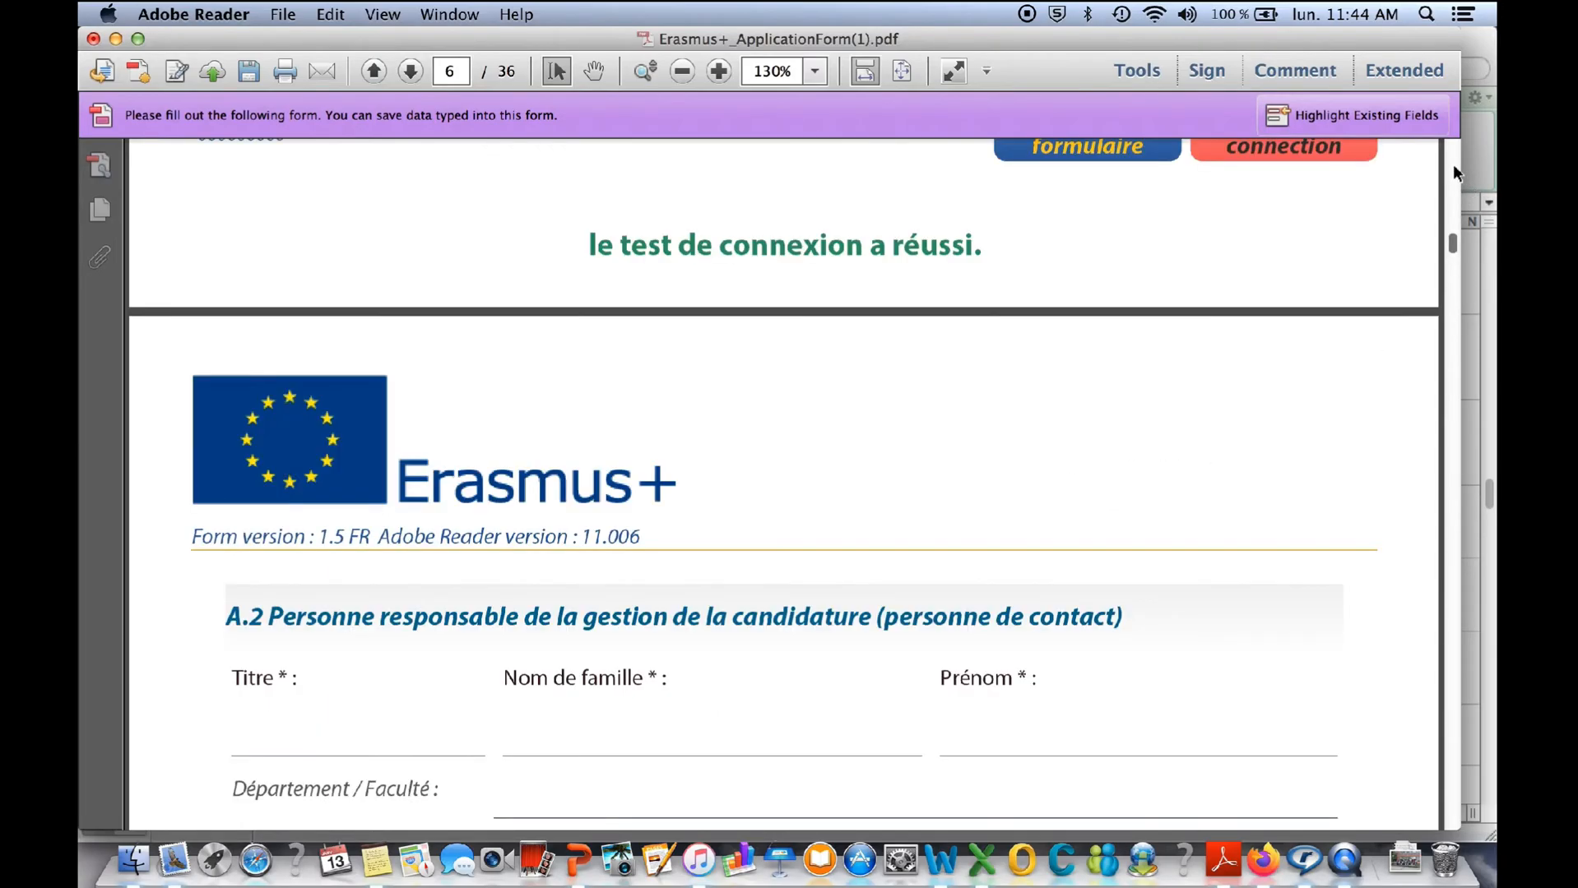
left_click(1446, 789)
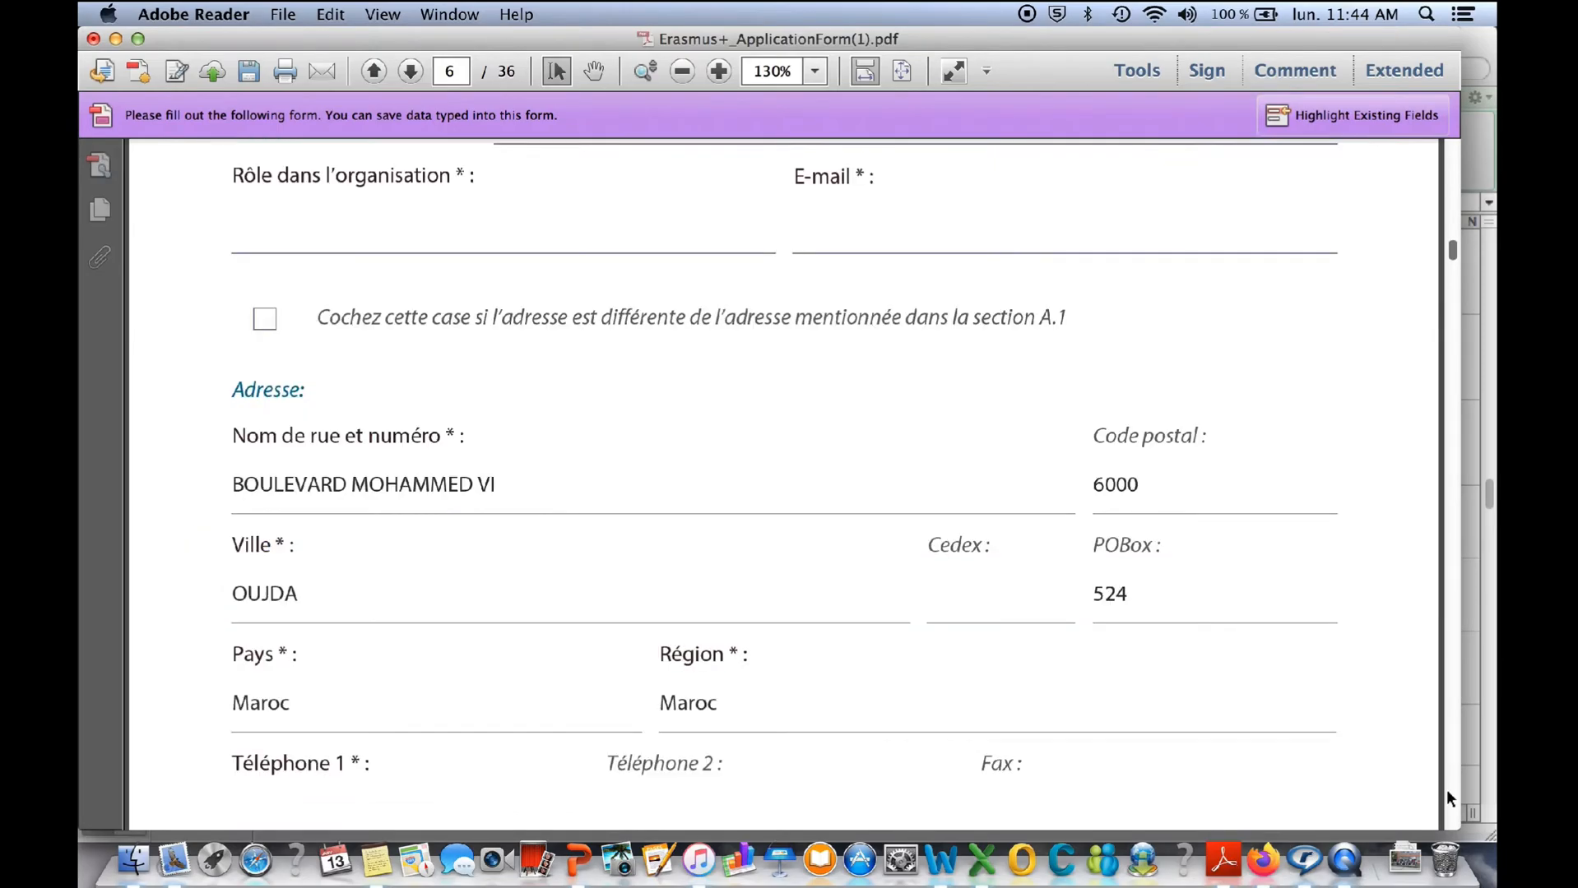
- Examine the legal representative checkbox on page 6 and section A.3 on the person authorised to represent P1
left_click(1446, 789)
left_click(1446, 789)
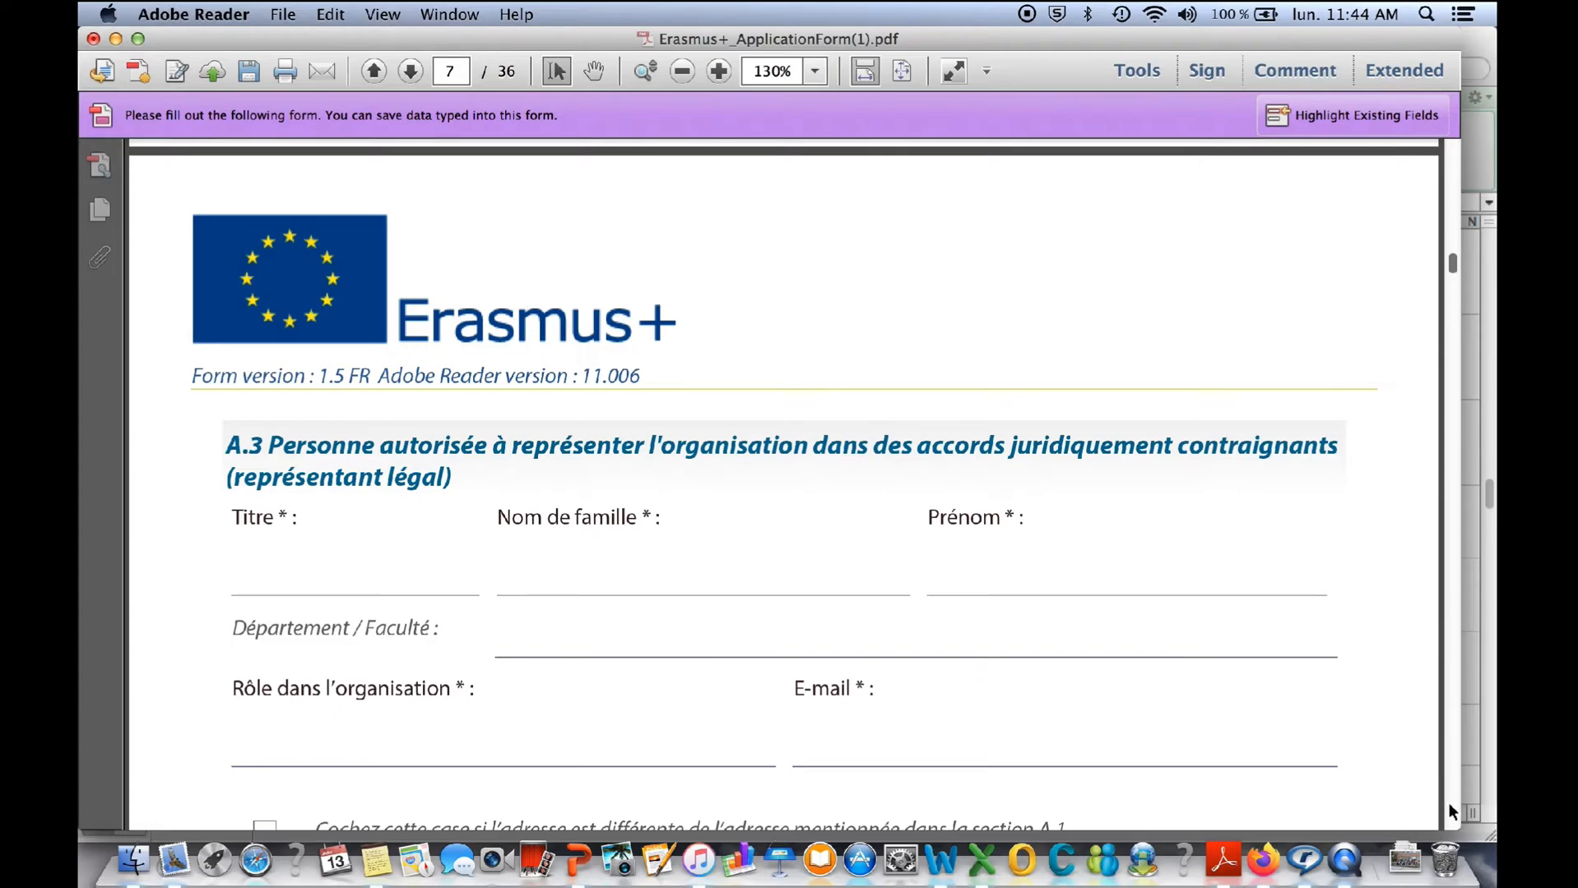
scroll(1449, 802, "up", 10)
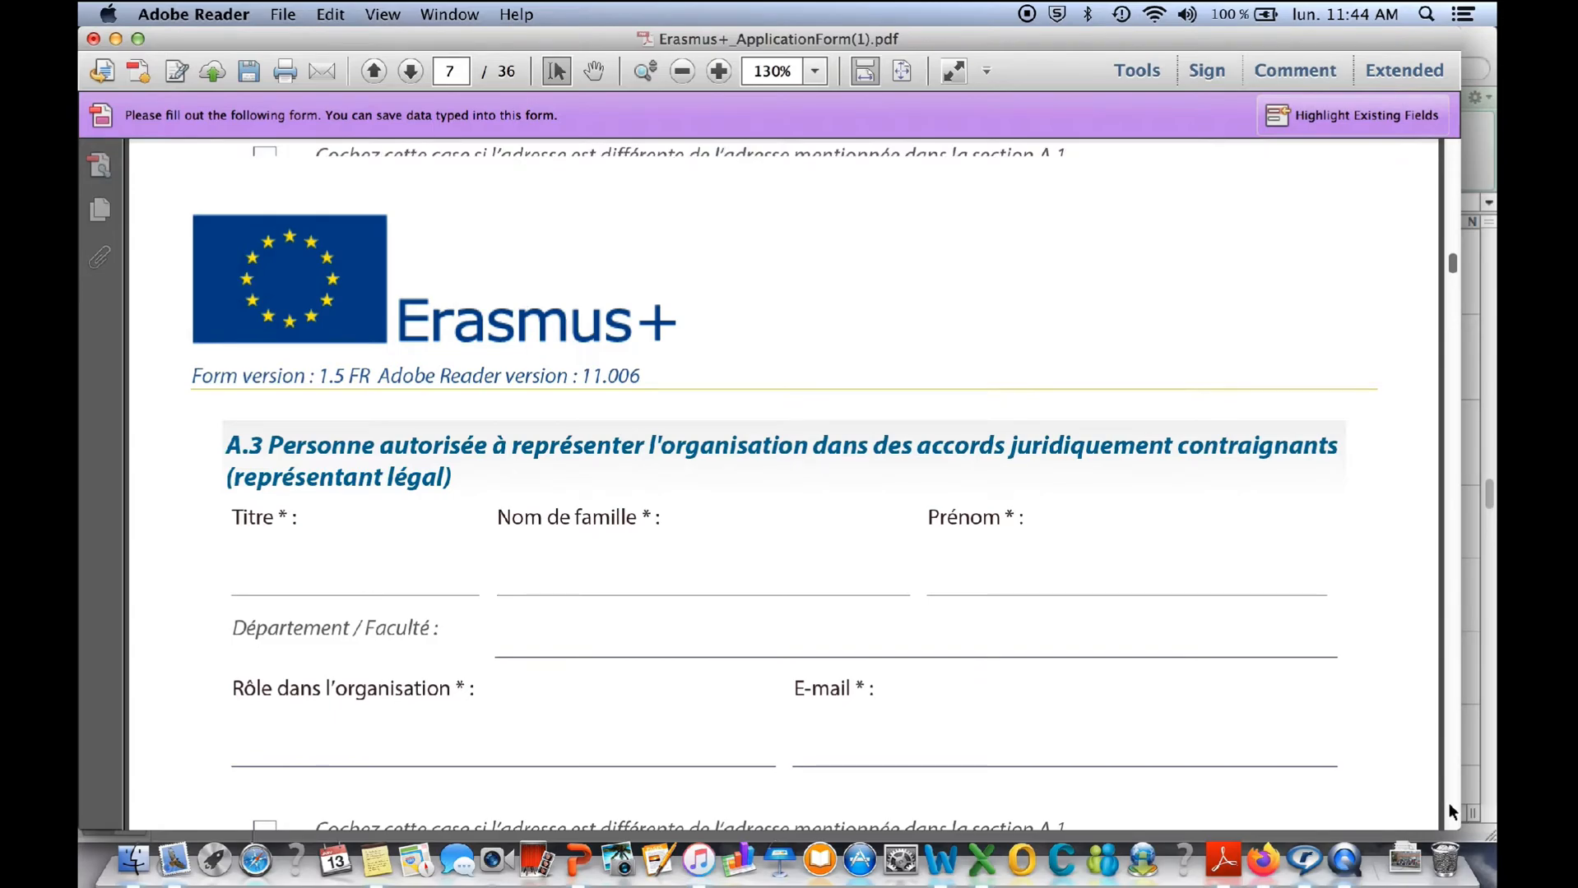
- Examine the Partie A identification section of partner P2, including its role, organisation type and official address fields
scroll(1448, 803, "down", 10)
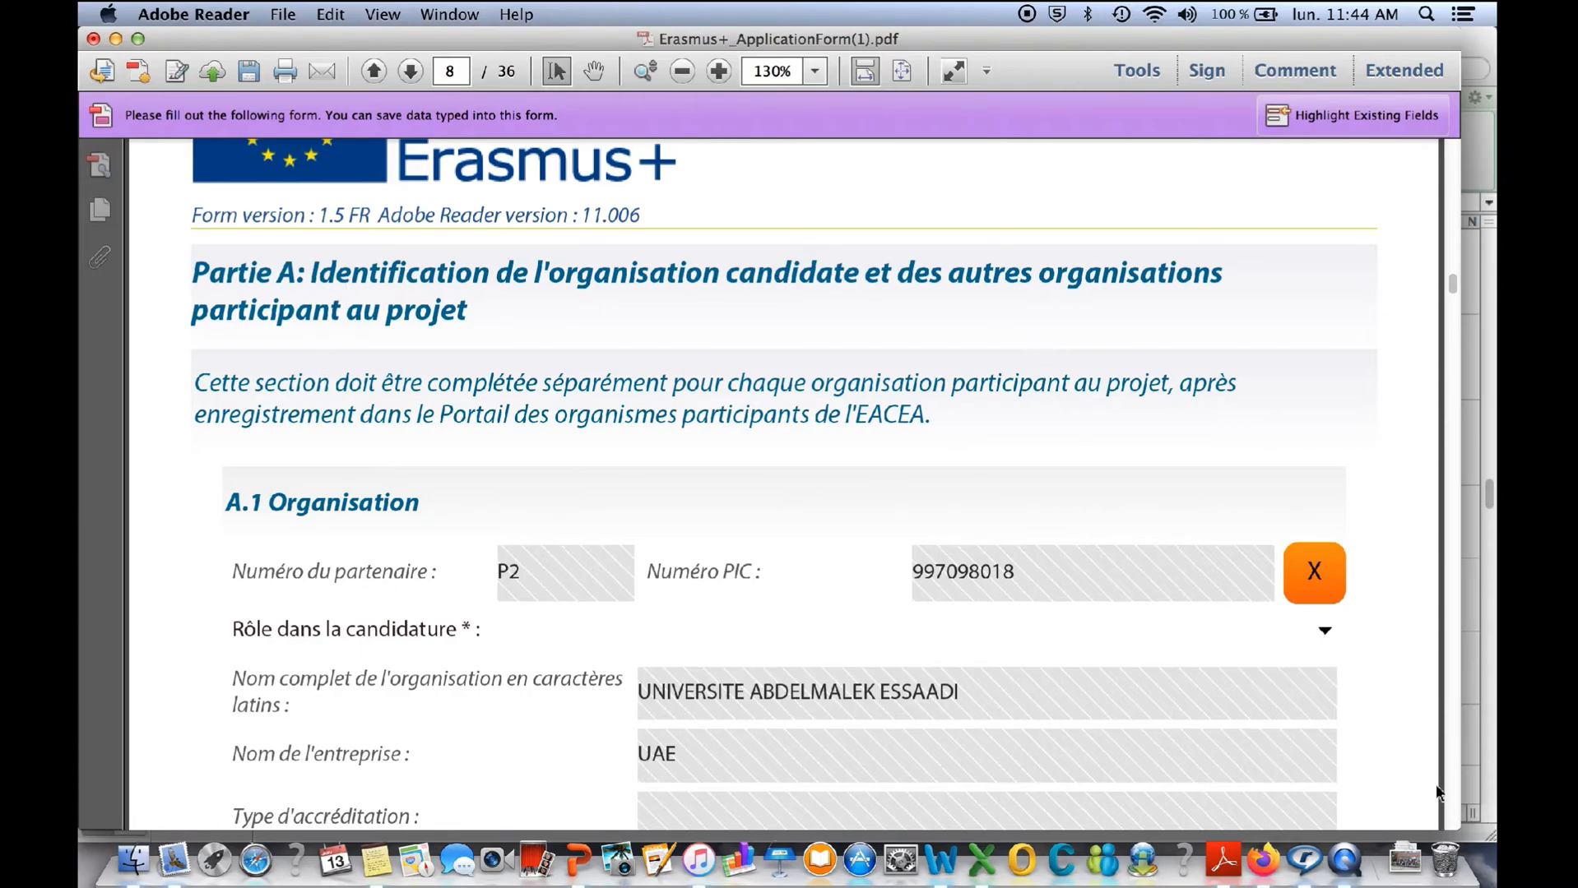
scroll(1454, 801, "down", 8)
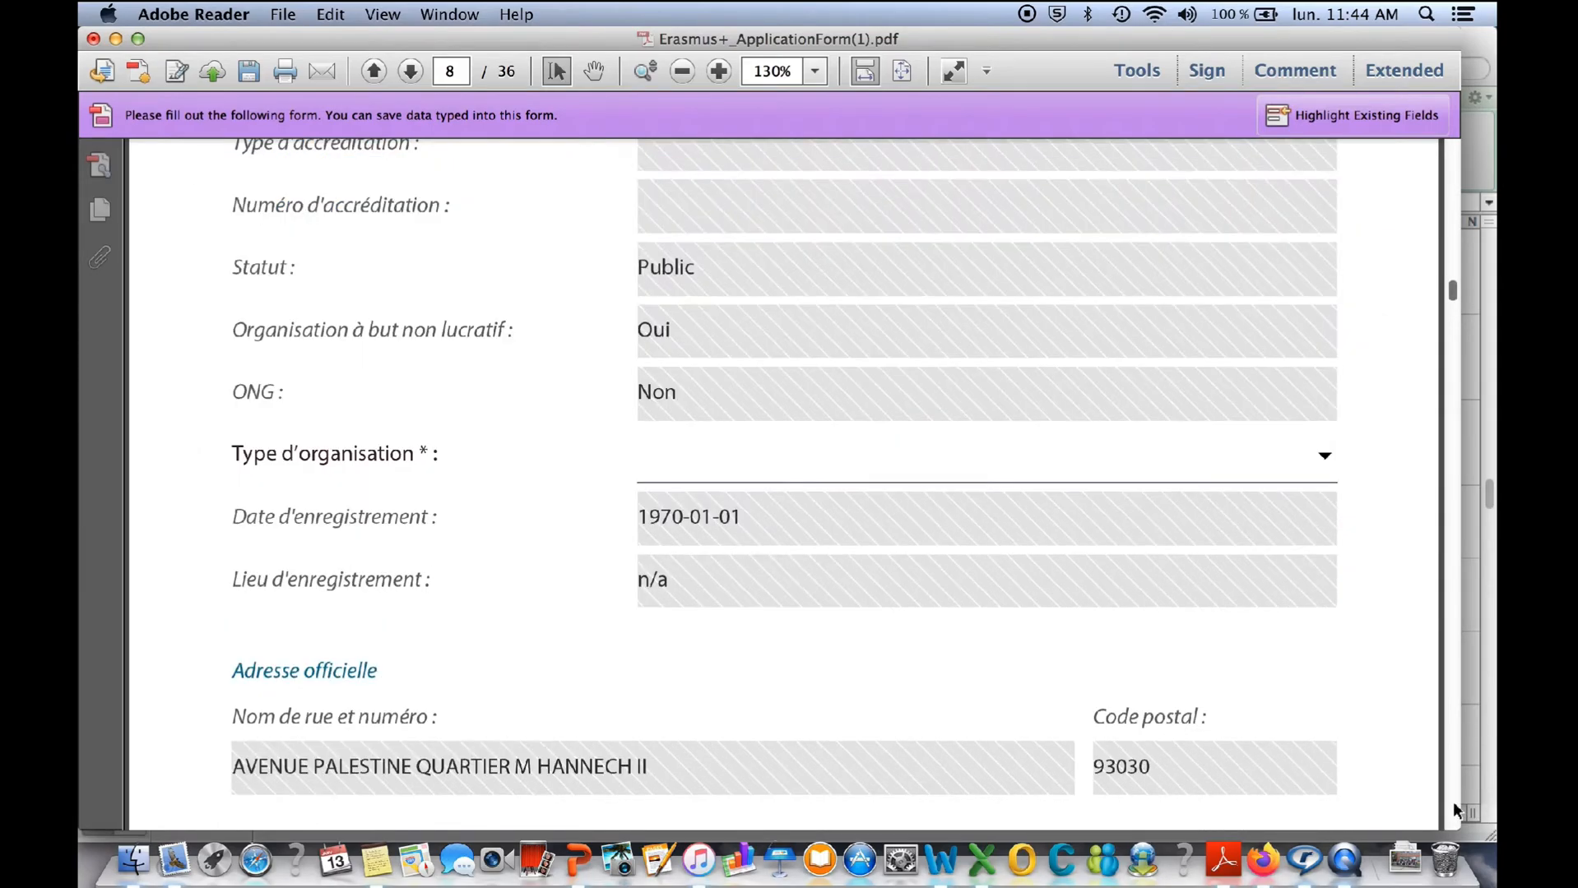
left_click(1450, 182)
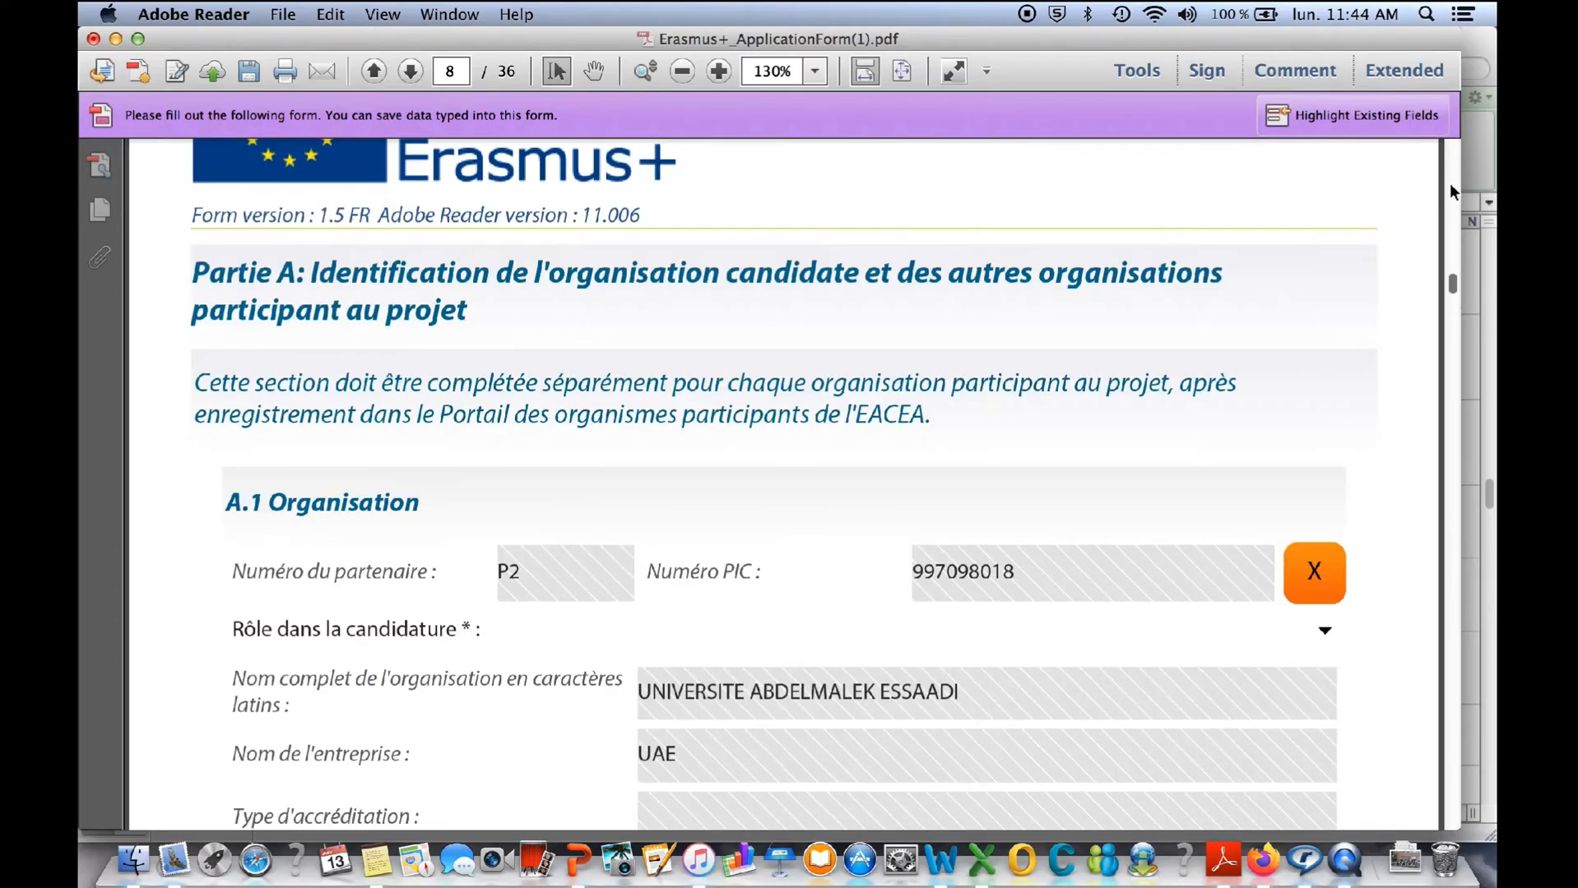
left_click(1456, 788)
left_click(1456, 788)
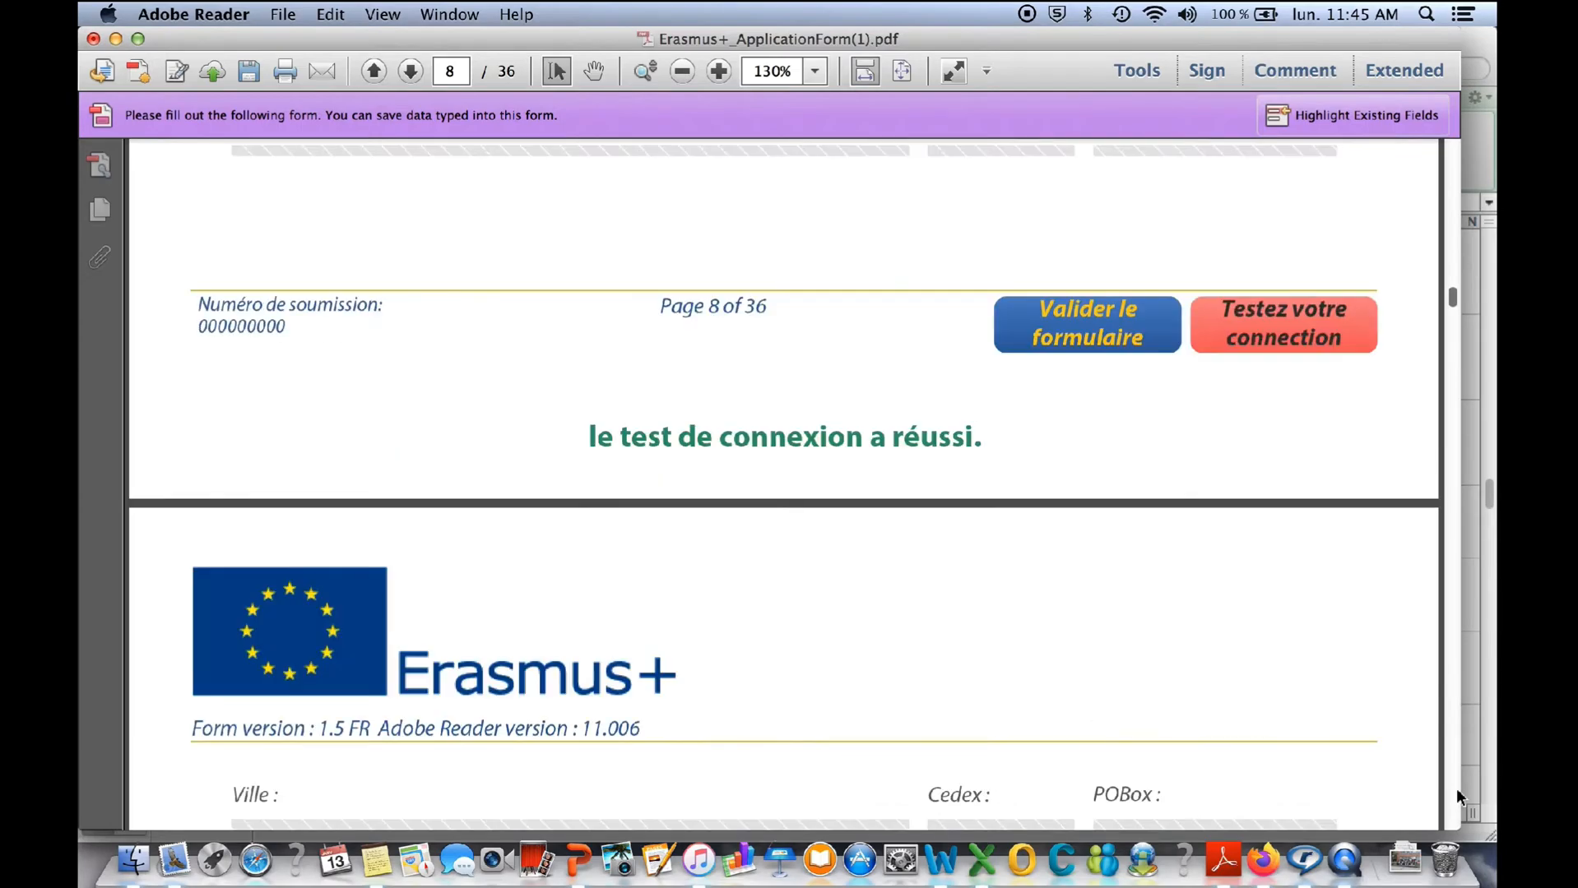
- Look through the remaining Partie A pages of partner P2, from page 8 up to the start of partner P3
left_click(1456, 789)
left_click(1456, 788)
left_click(1456, 788)
left_click(1456, 789)
left_click(1456, 788)
left_click(1456, 788)
left_click(1457, 788)
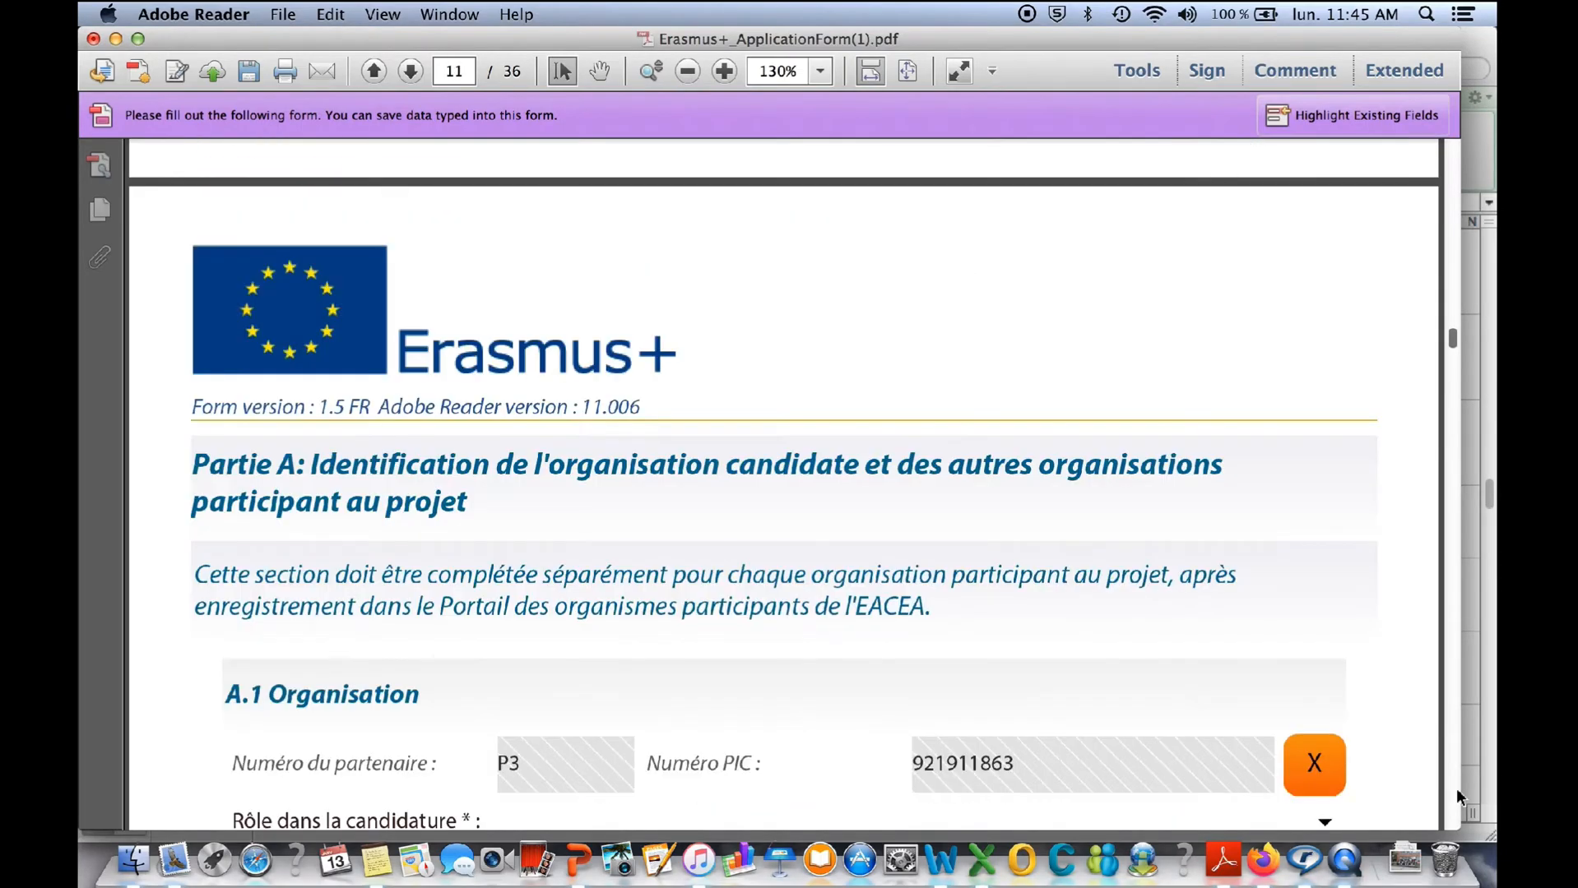
- Examine partner P3's organisation details and its A.2 legal representative / contact person section, on pages 11 to 13
left_click(1456, 788)
left_click(1456, 789)
left_click(1456, 788)
left_click(1456, 788)
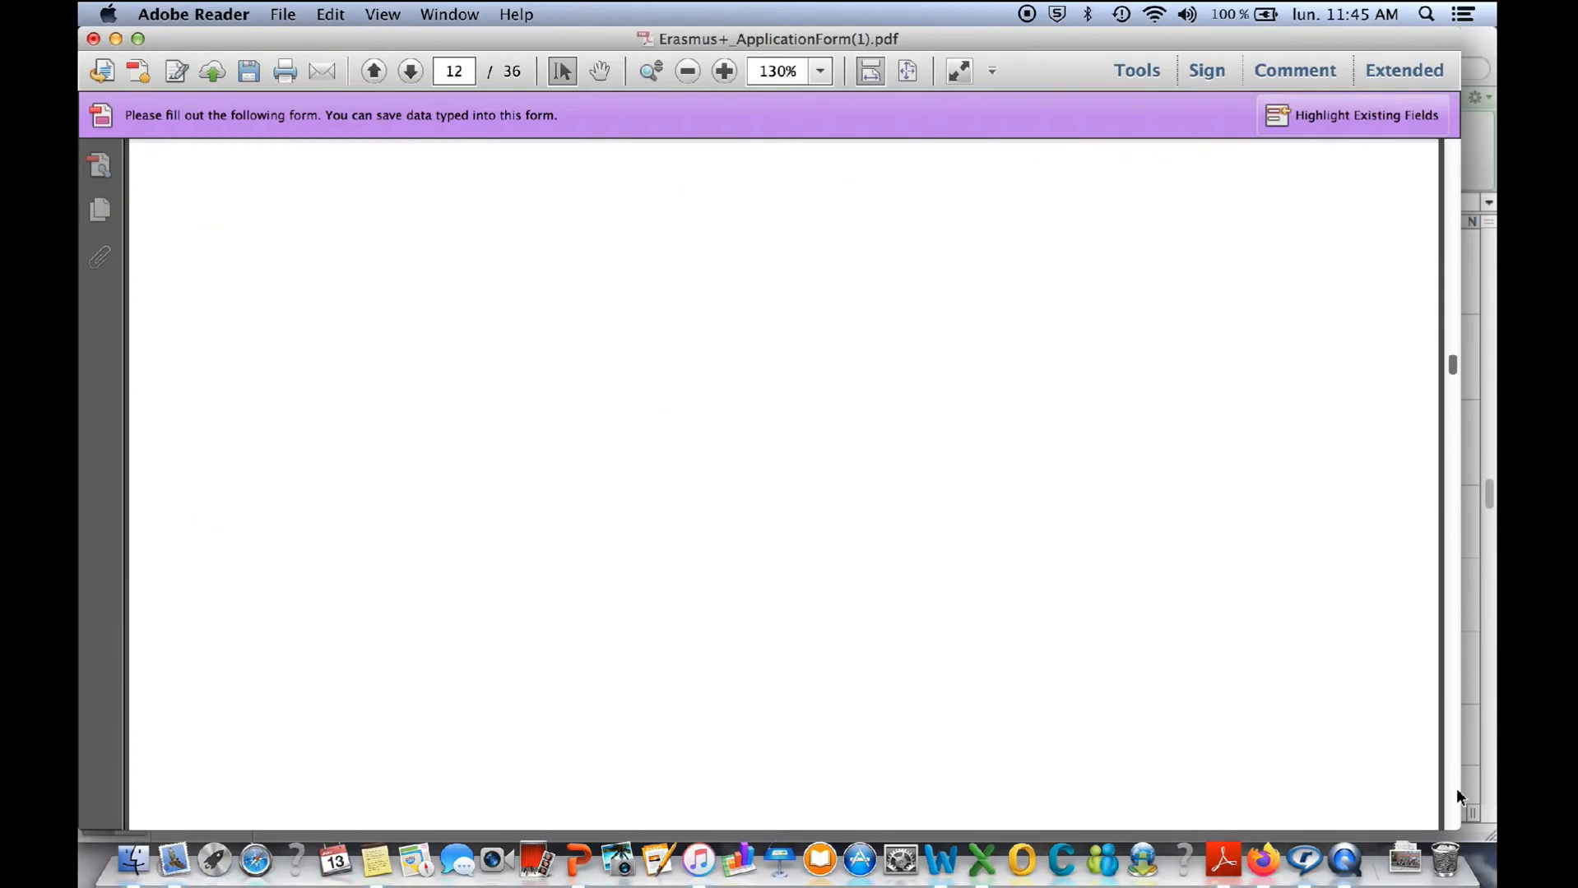
left_click(1456, 788)
left_click(1456, 788)
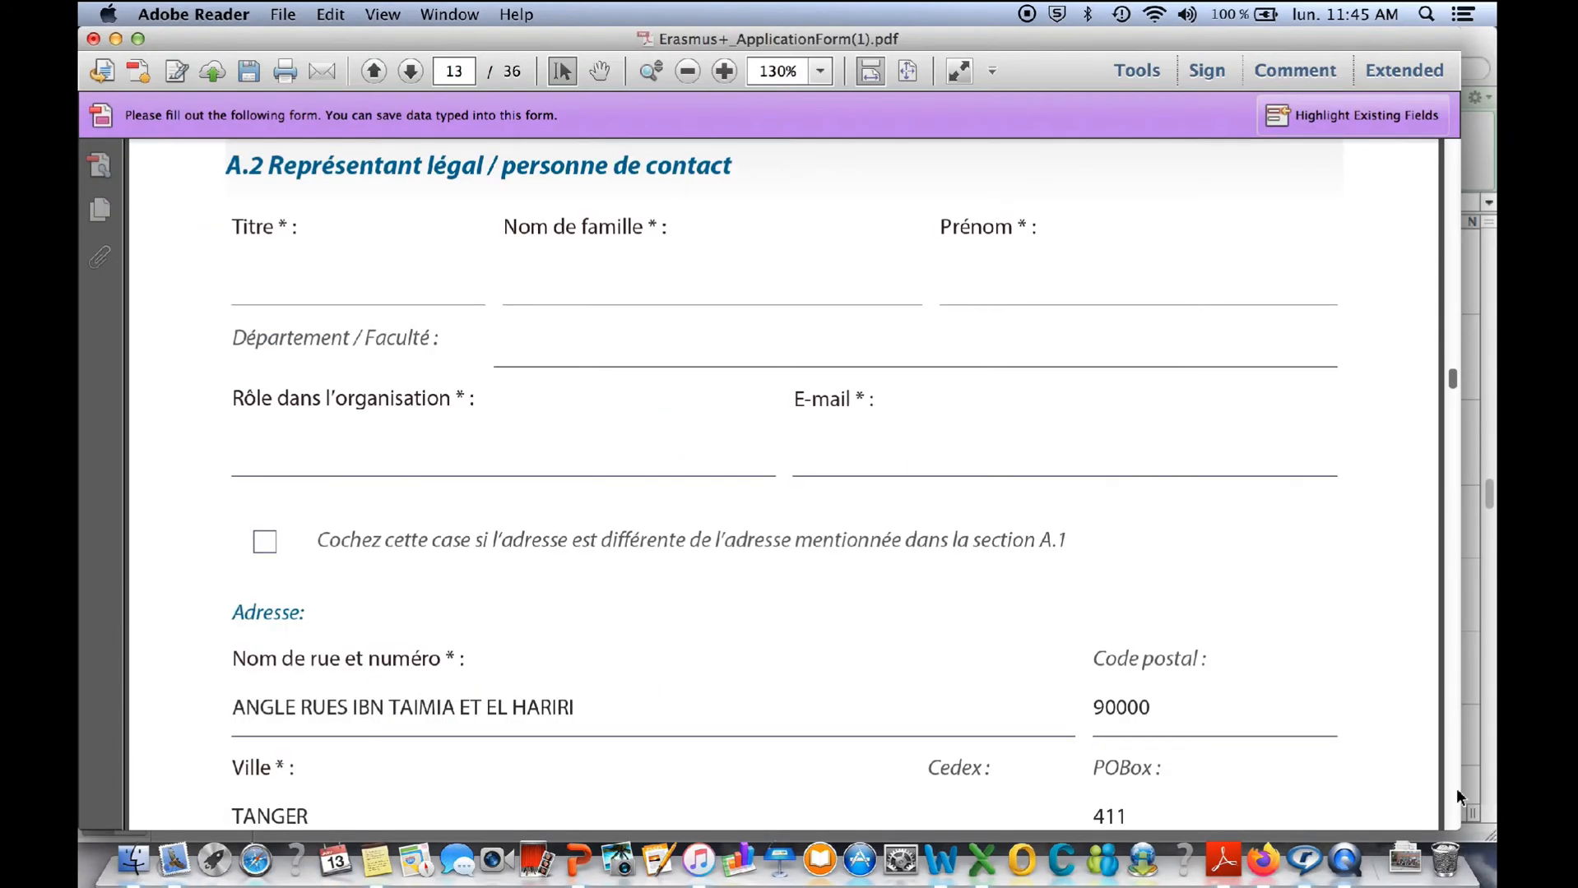
- Look through the Partie A pages between P3's contact section and the following partner's A.2 section on page 16
left_click(1456, 788)
left_click(1456, 788)
left_click(1456, 788)
left_click(1456, 788)
left_click(1456, 789)
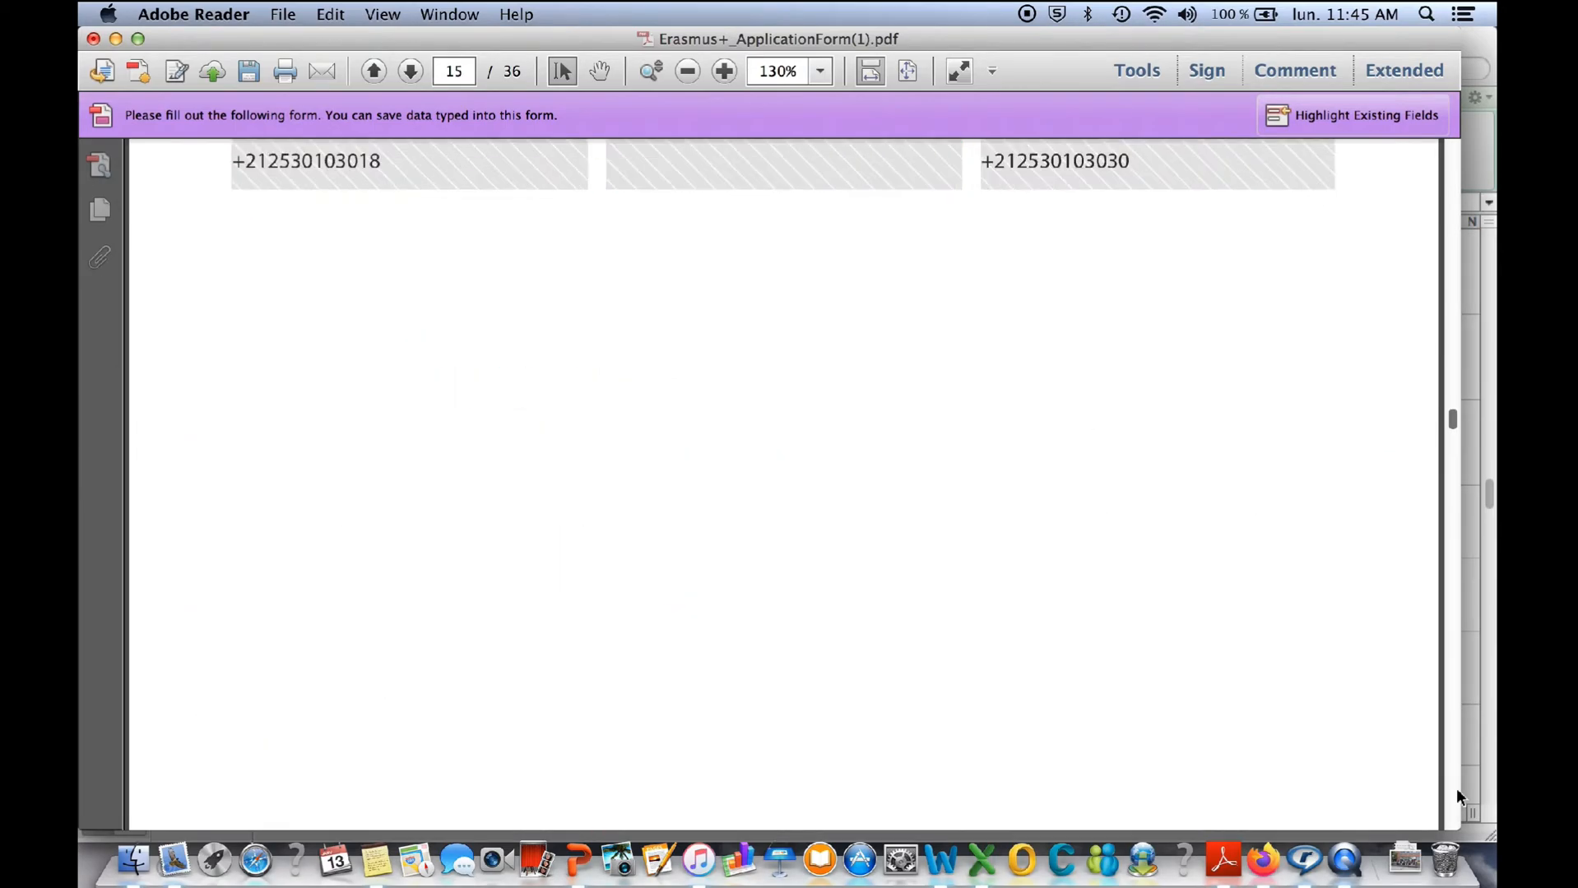
left_click(1457, 788)
left_click(1456, 788)
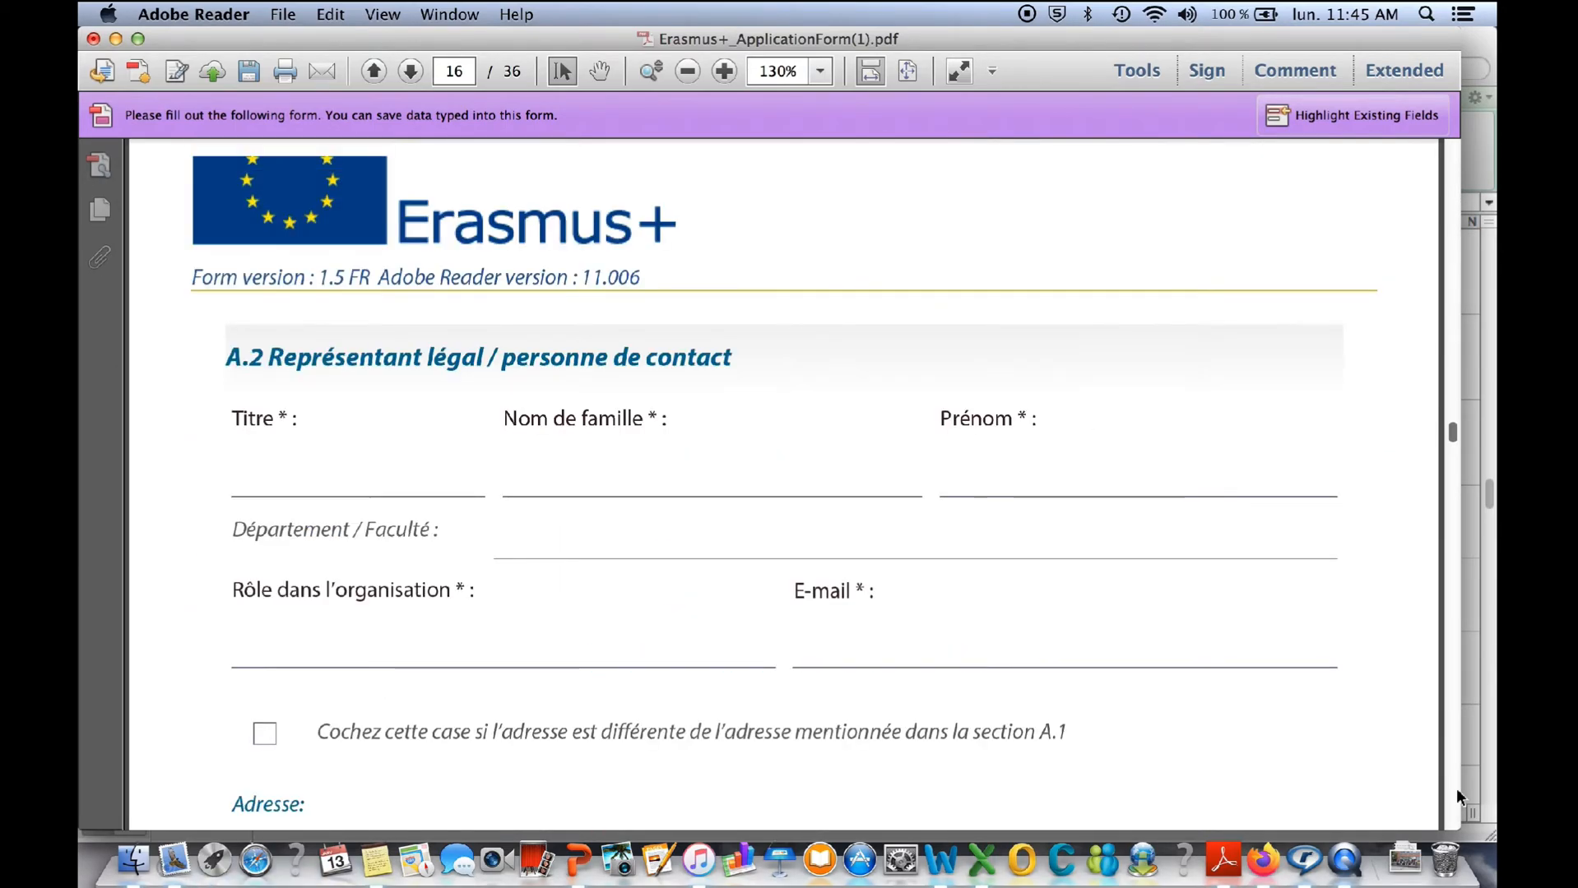
- Examine partner P5's A.1 organisation section and its A.2 contact address fields, on pages 17 to 19
left_click(1456, 788)
left_click(1456, 788)
left_click(1456, 788)
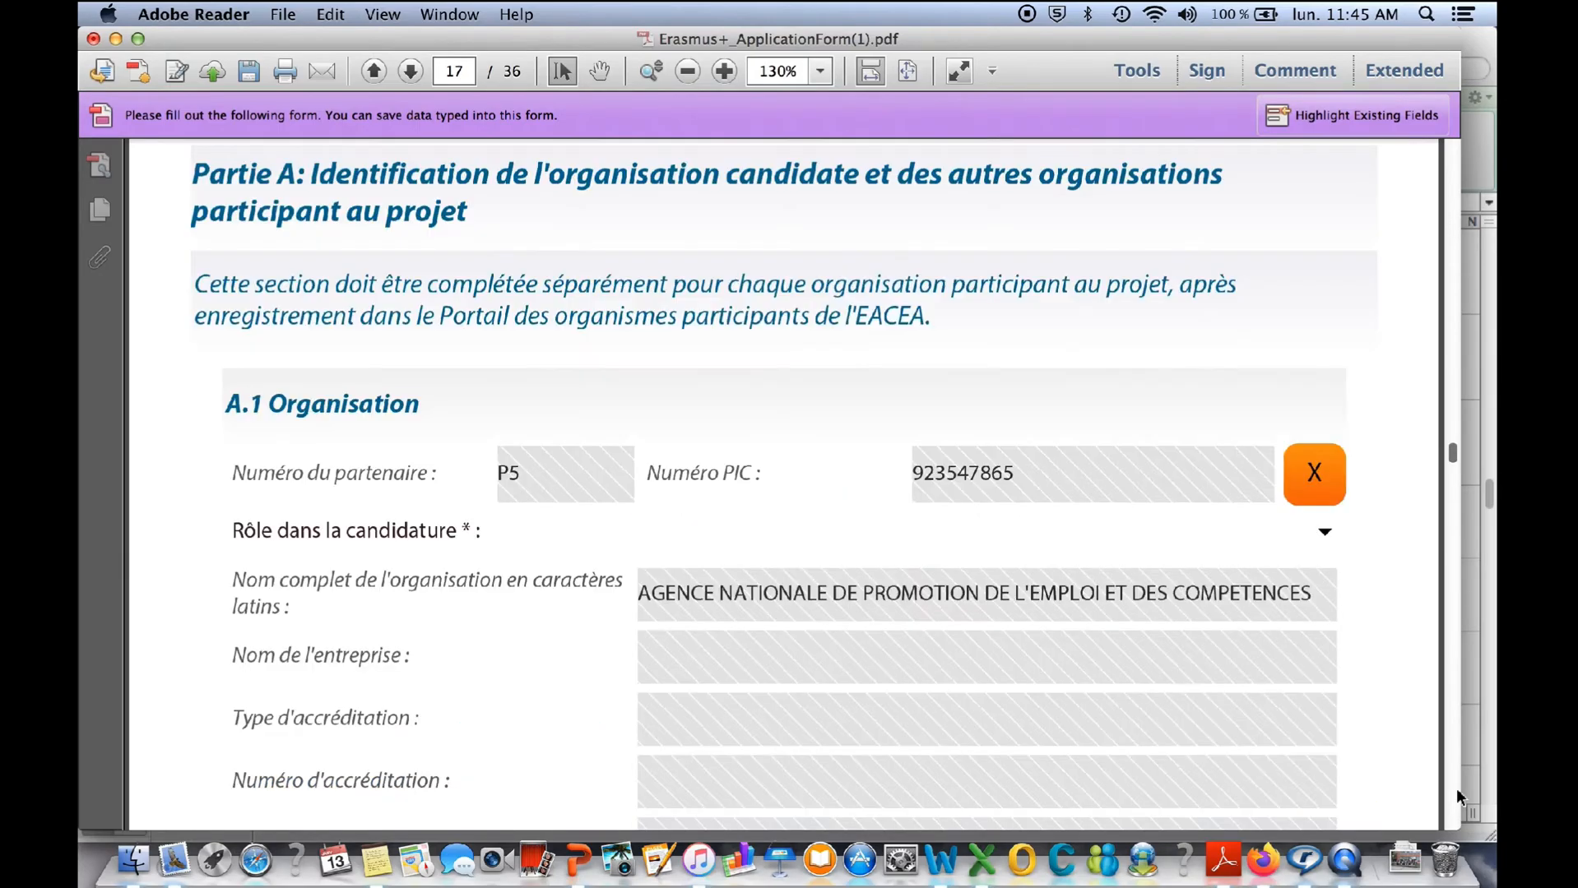
left_click(1457, 788)
left_click(1456, 788)
left_click(1457, 788)
left_click(1456, 788)
left_click(1456, 788)
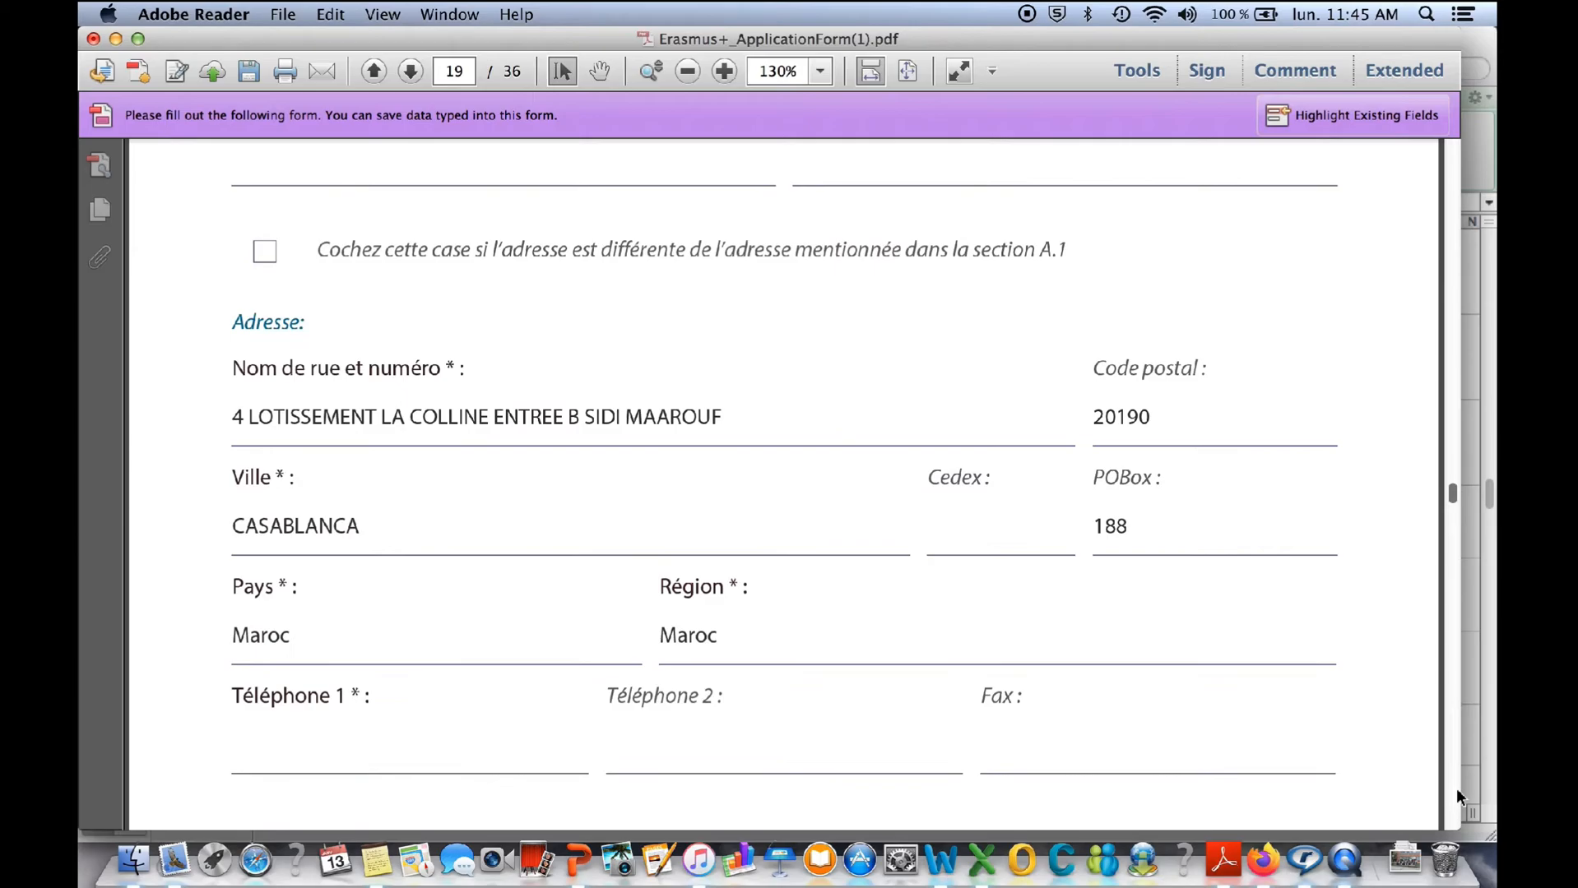
- Set the project summary language in section B.1 of Partie B to Français and check the summary boxes below
left_click(1456, 788)
left_click(1456, 788)
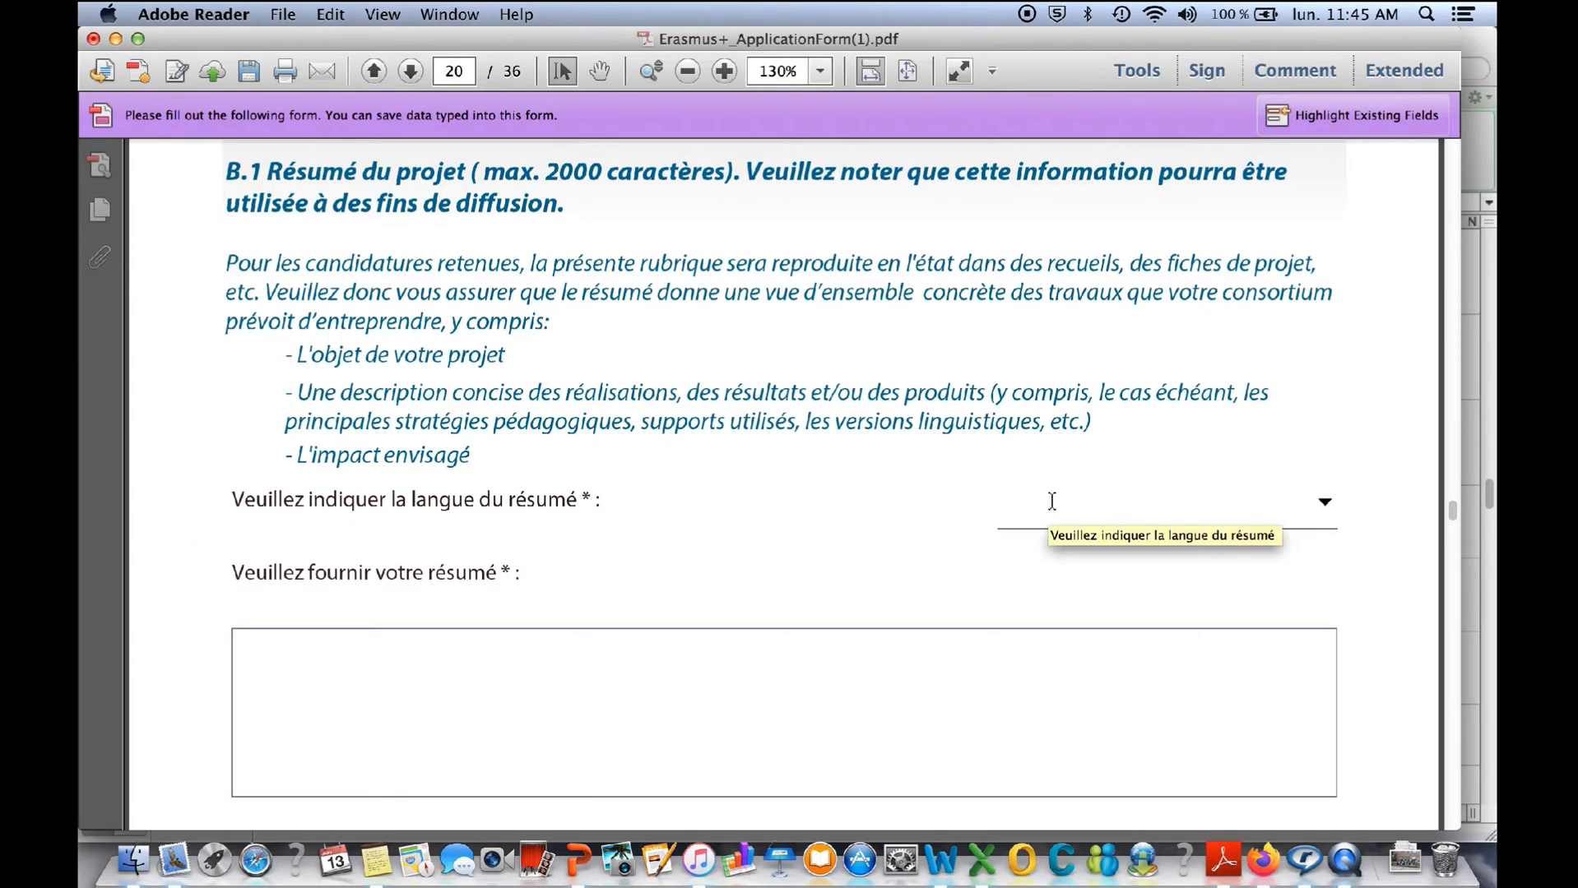
scroll(1052, 501, "up", 3)
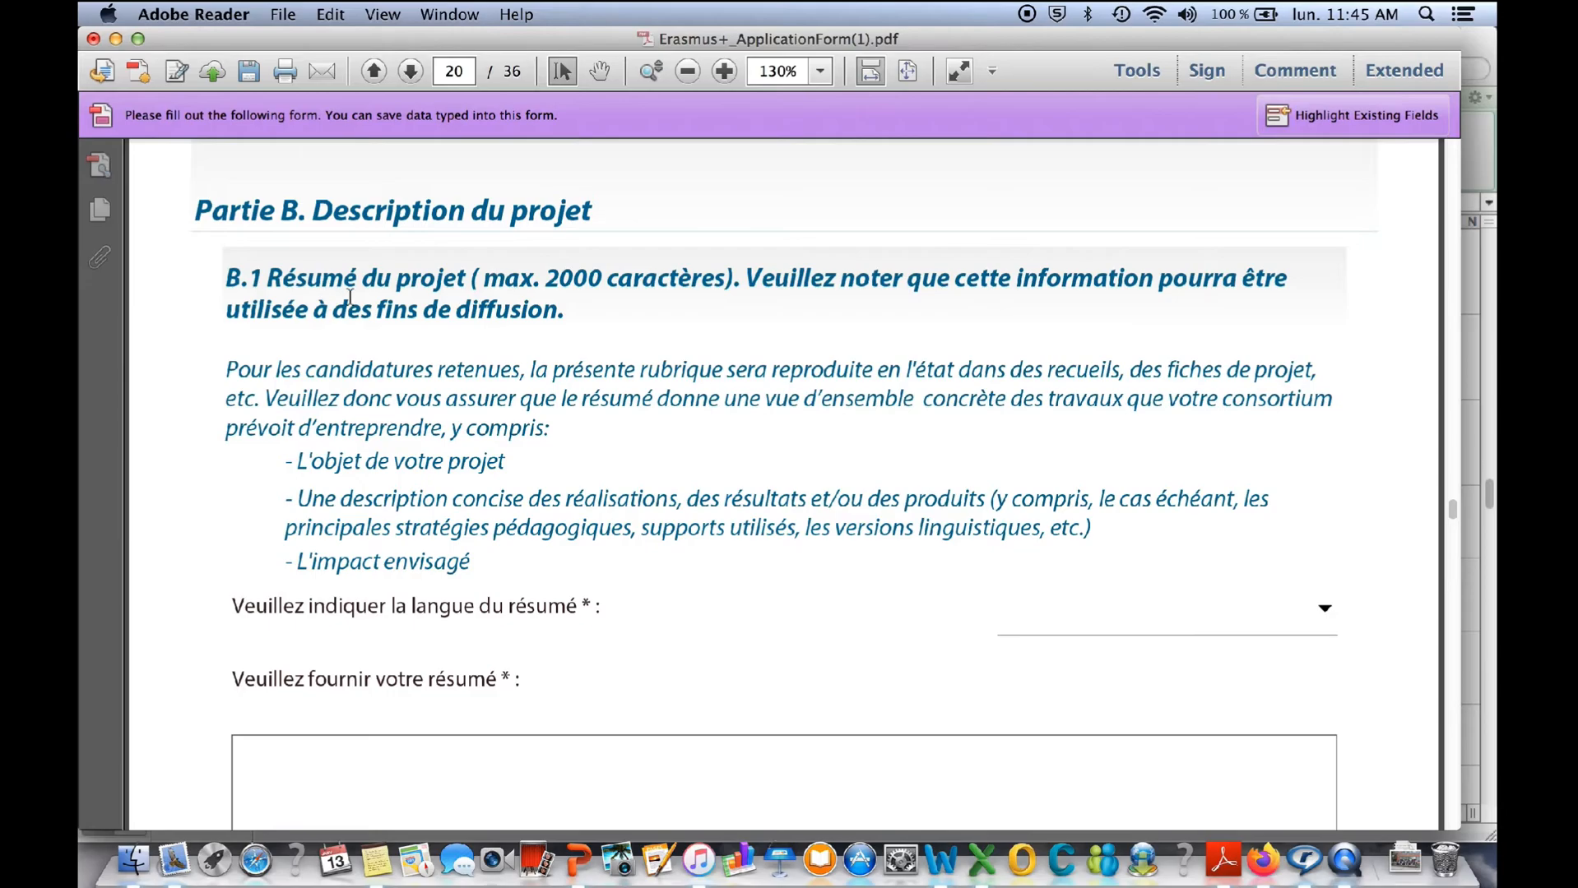
scroll(830, 557, "down", 5)
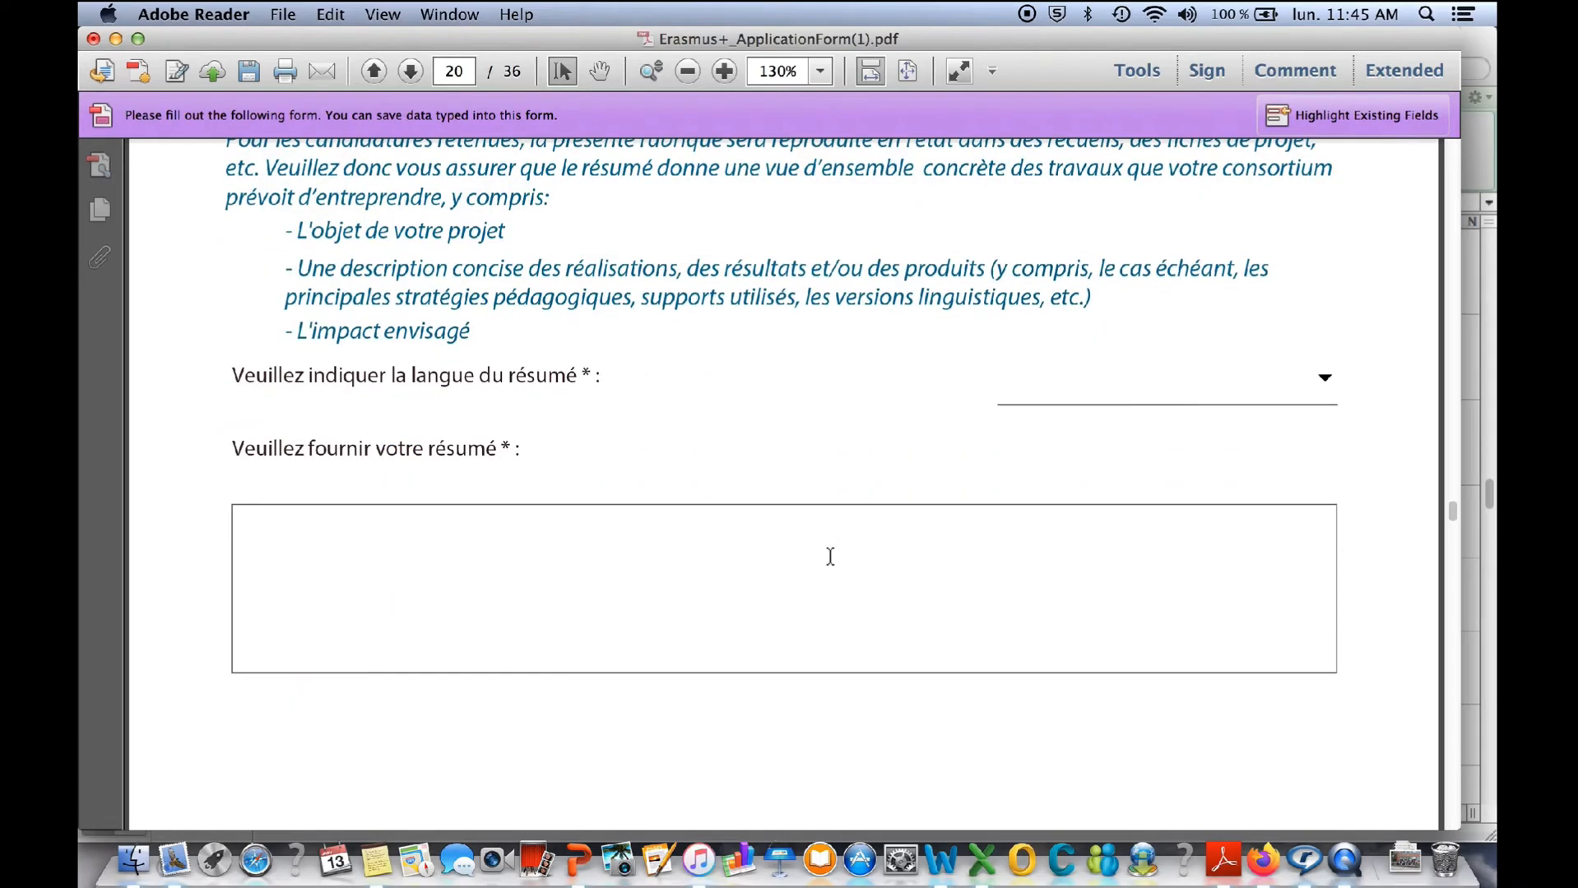
left_click(1324, 379)
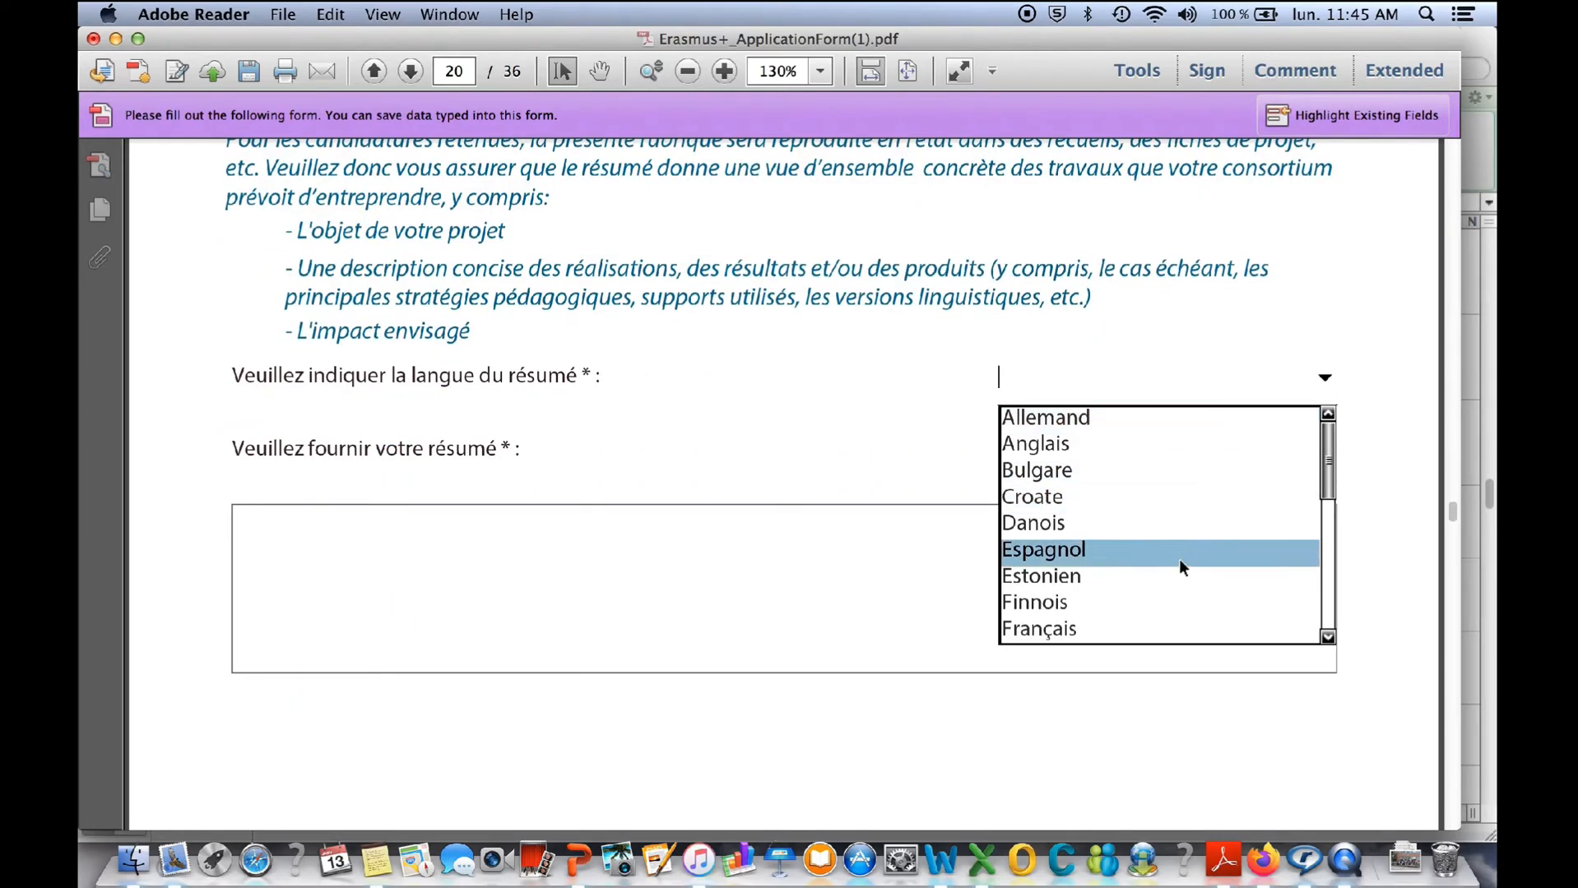
left_click(1137, 634)
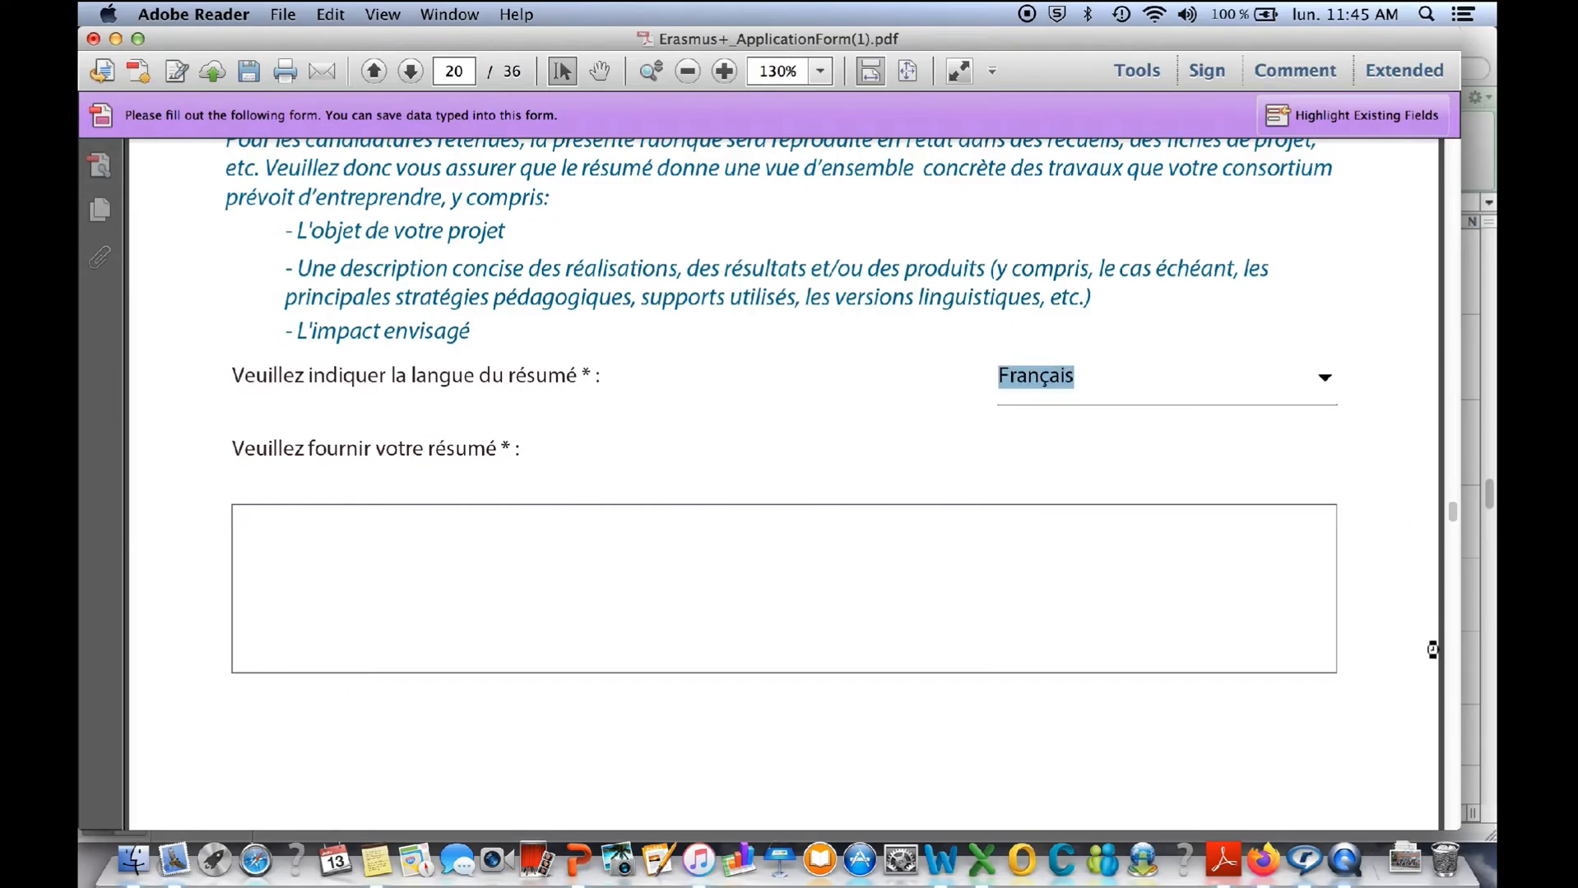
scroll(1356, 661, "down", 10)
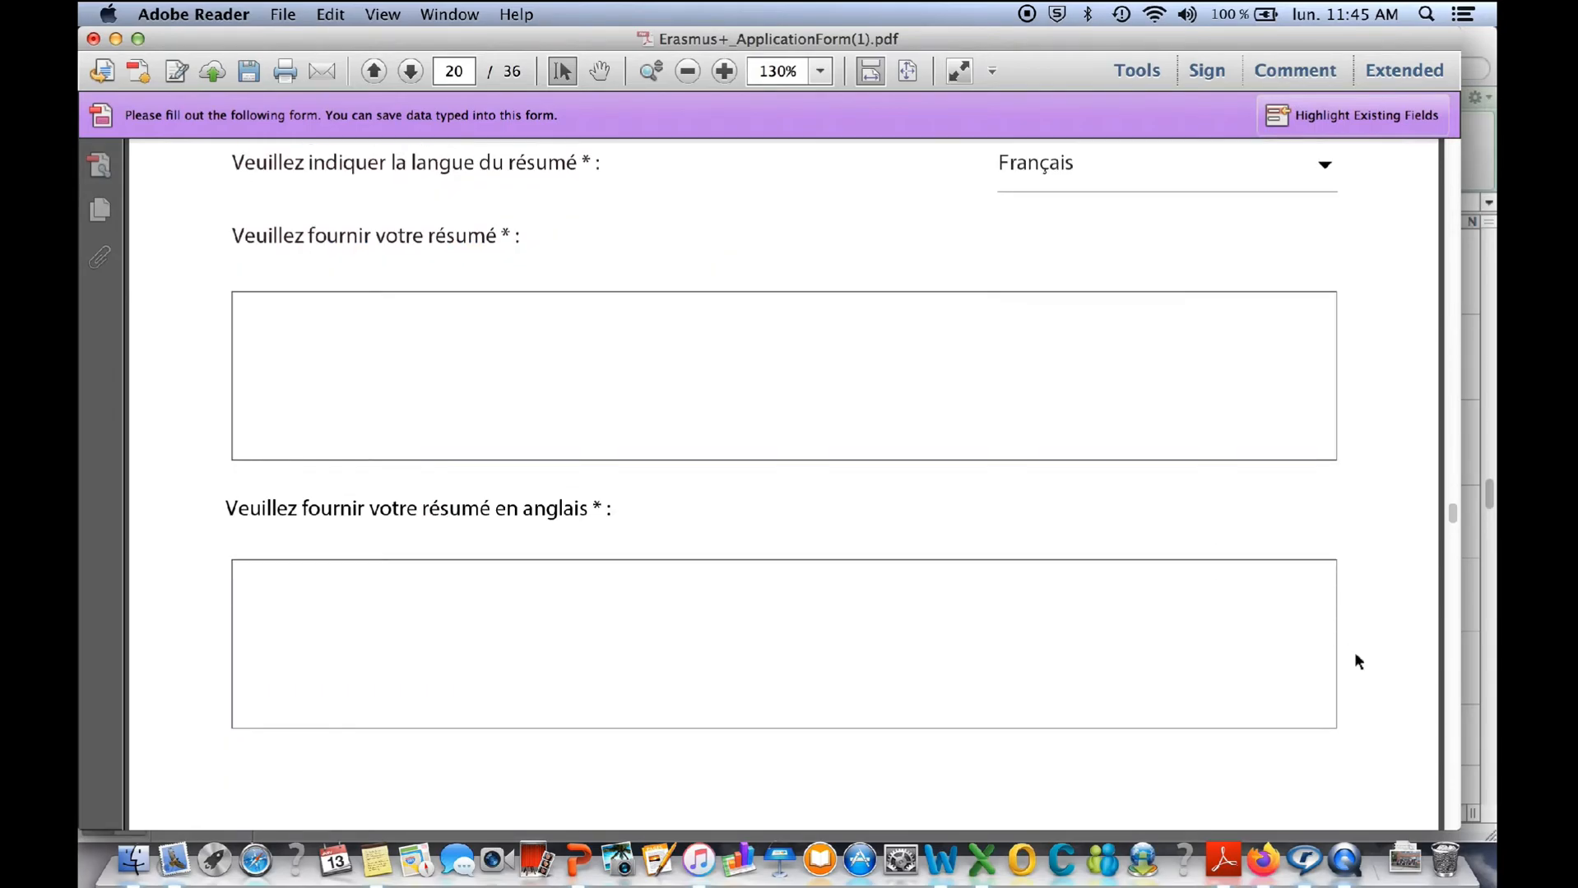
scroll(542, 313, "up", 4)
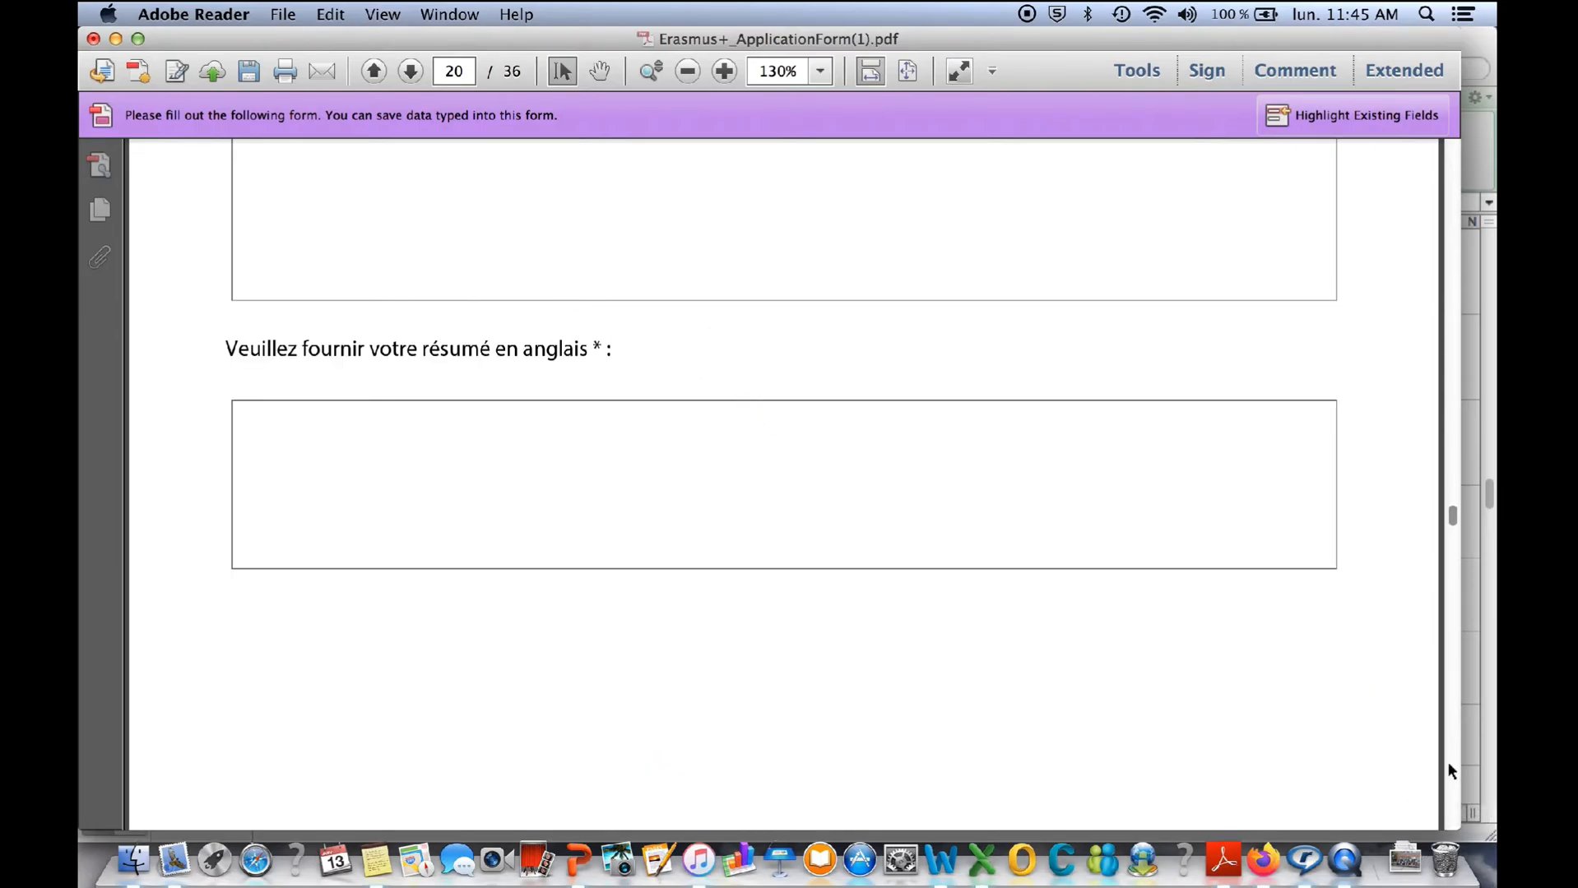
- Examine section B2 on page 21, including the education field and the instruction on choosing one to three themes
scroll(1448, 764, "down", 6)
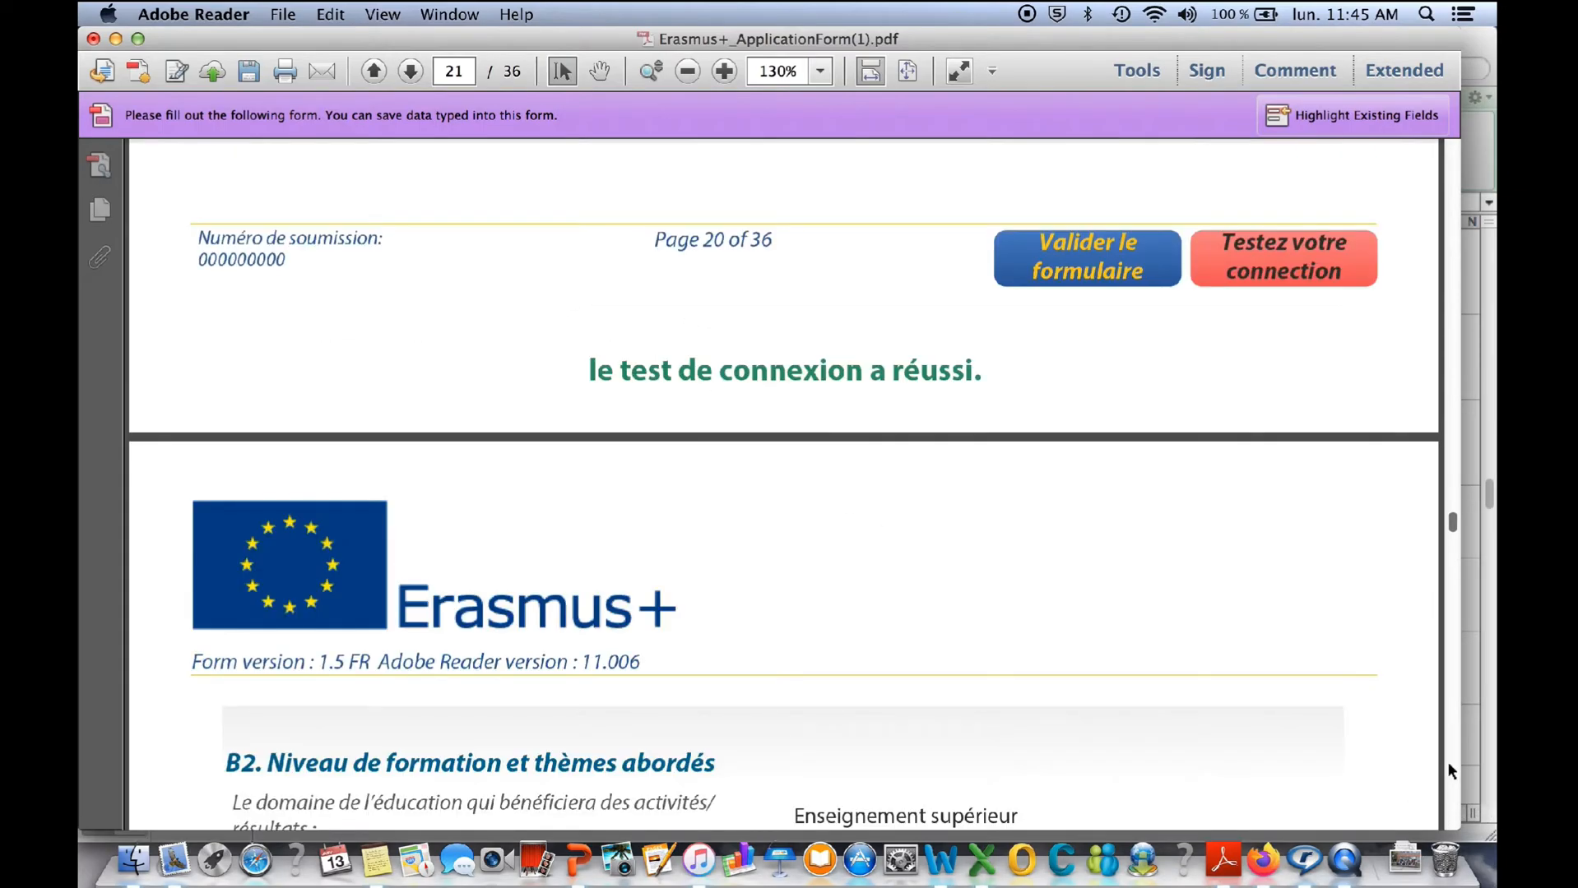
scroll(1254, 679, "down", 3)
scroll(1254, 683, "down", 6)
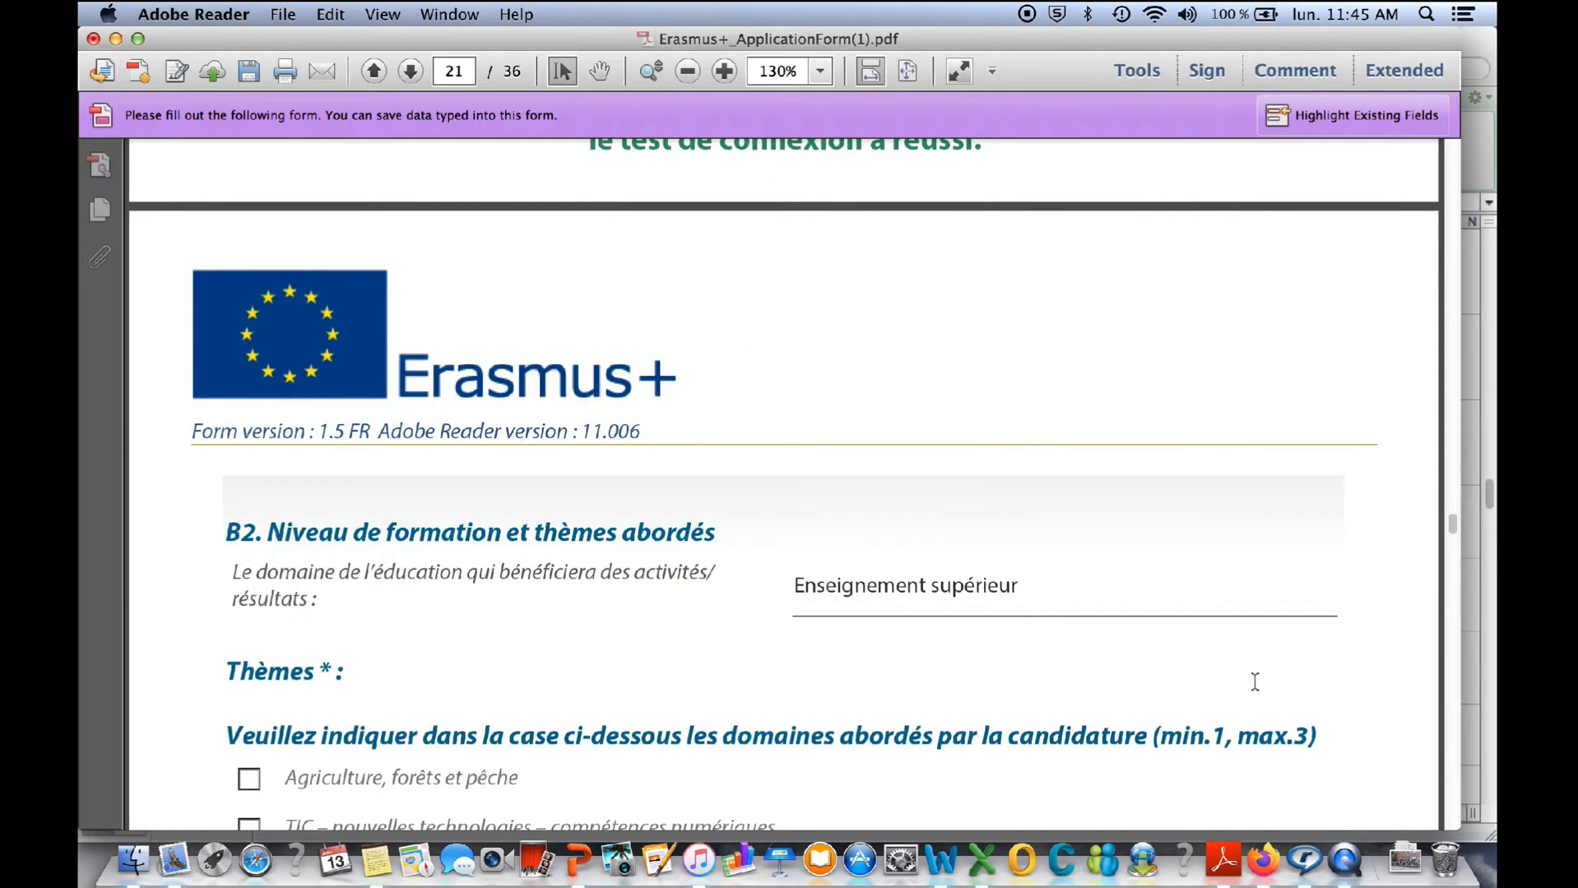
left_click_drag(868, 268, 825, 260)
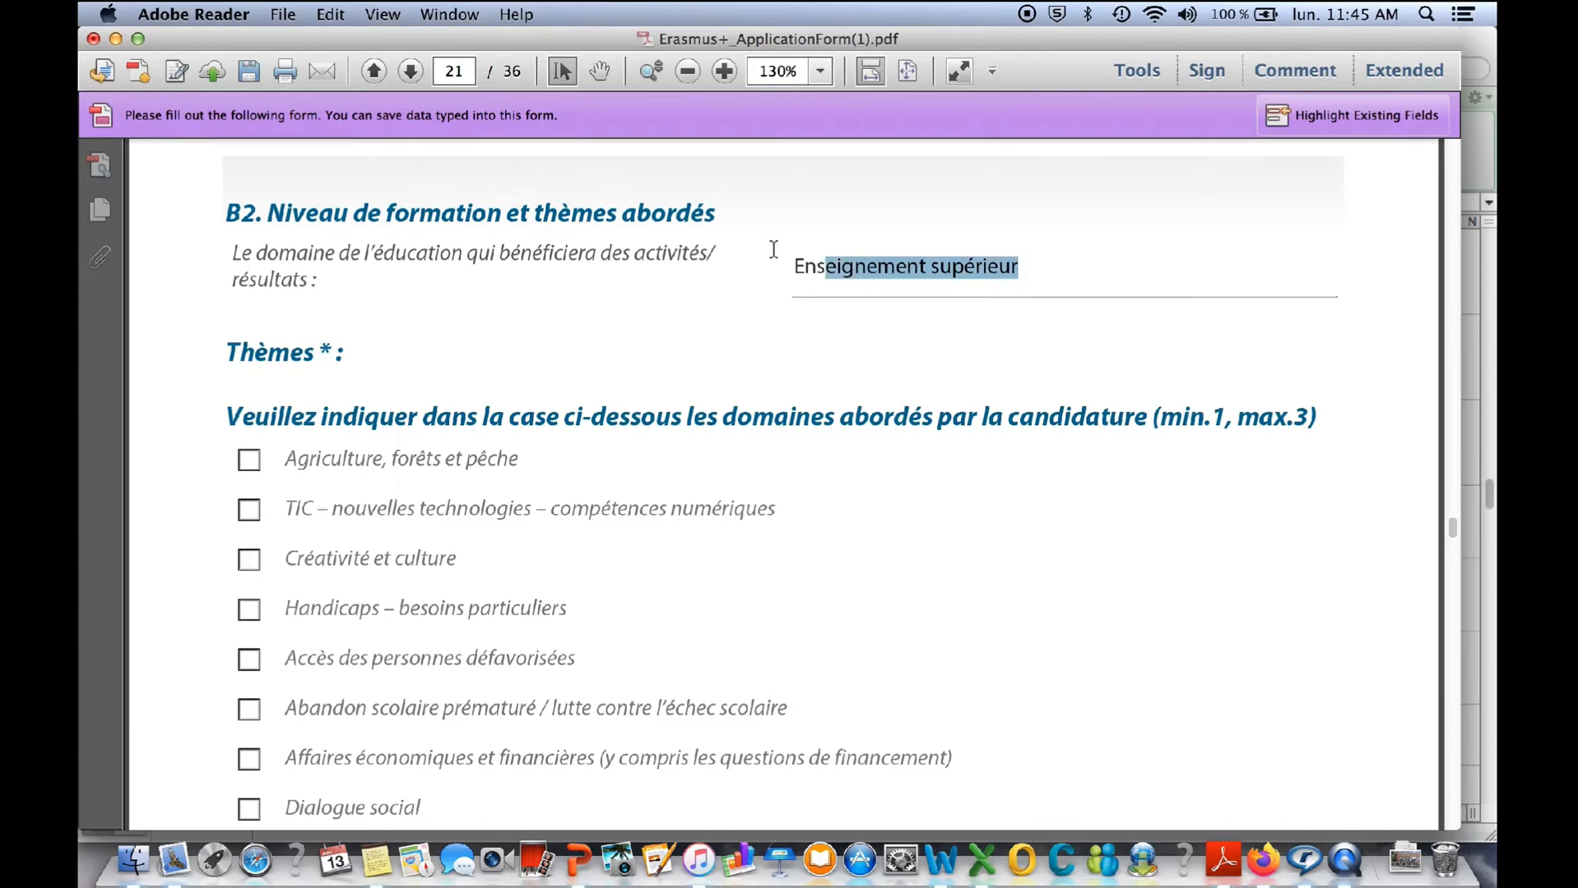
scroll(993, 547, "down", 1)
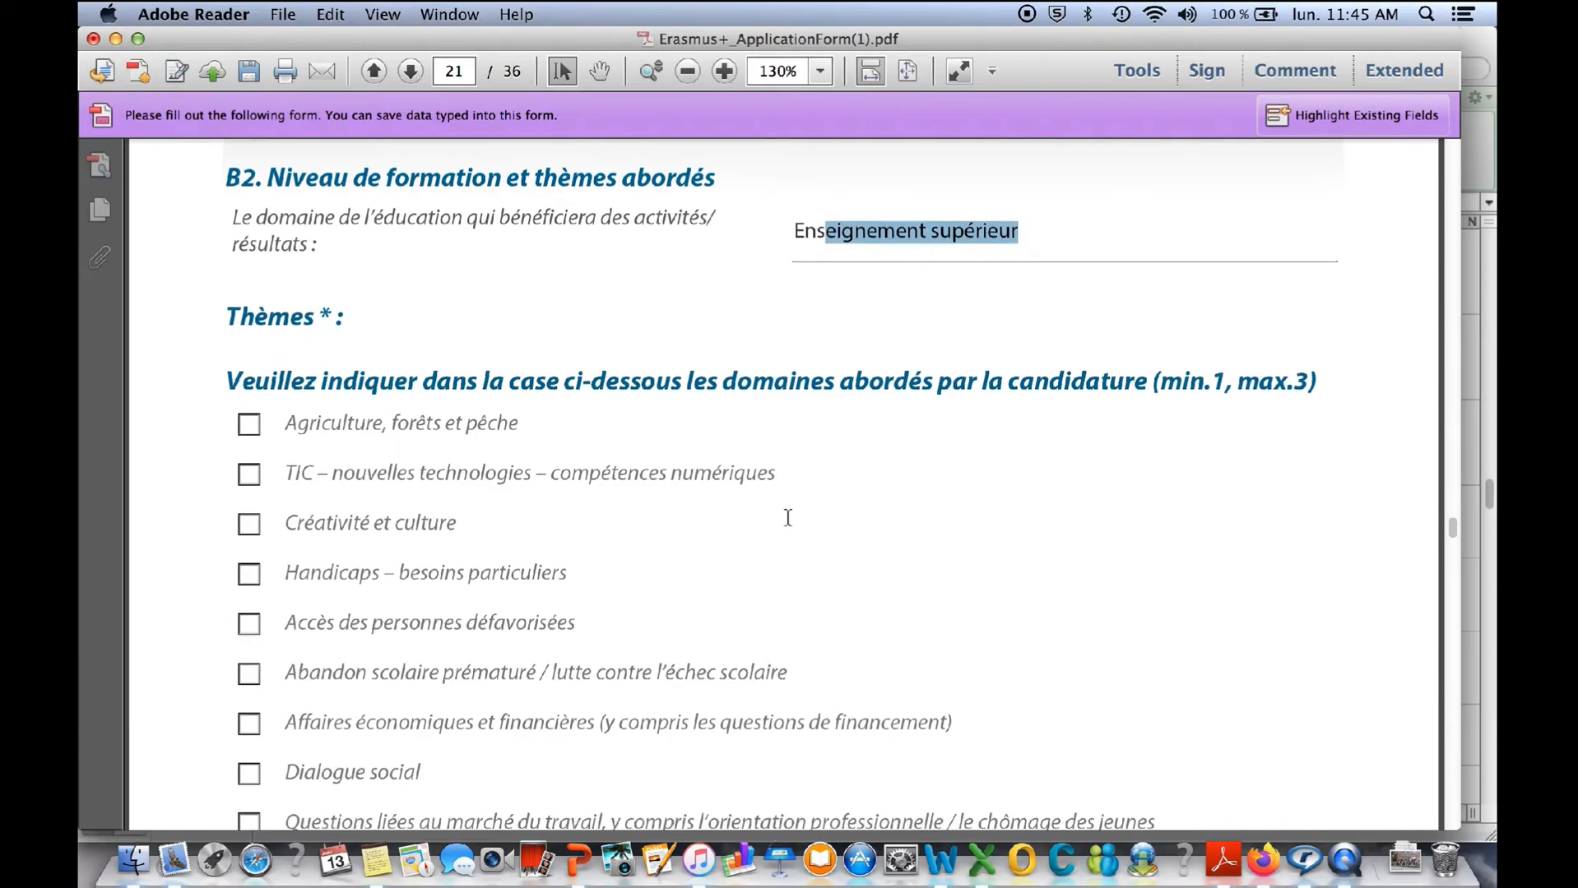
left_click(354, 319)
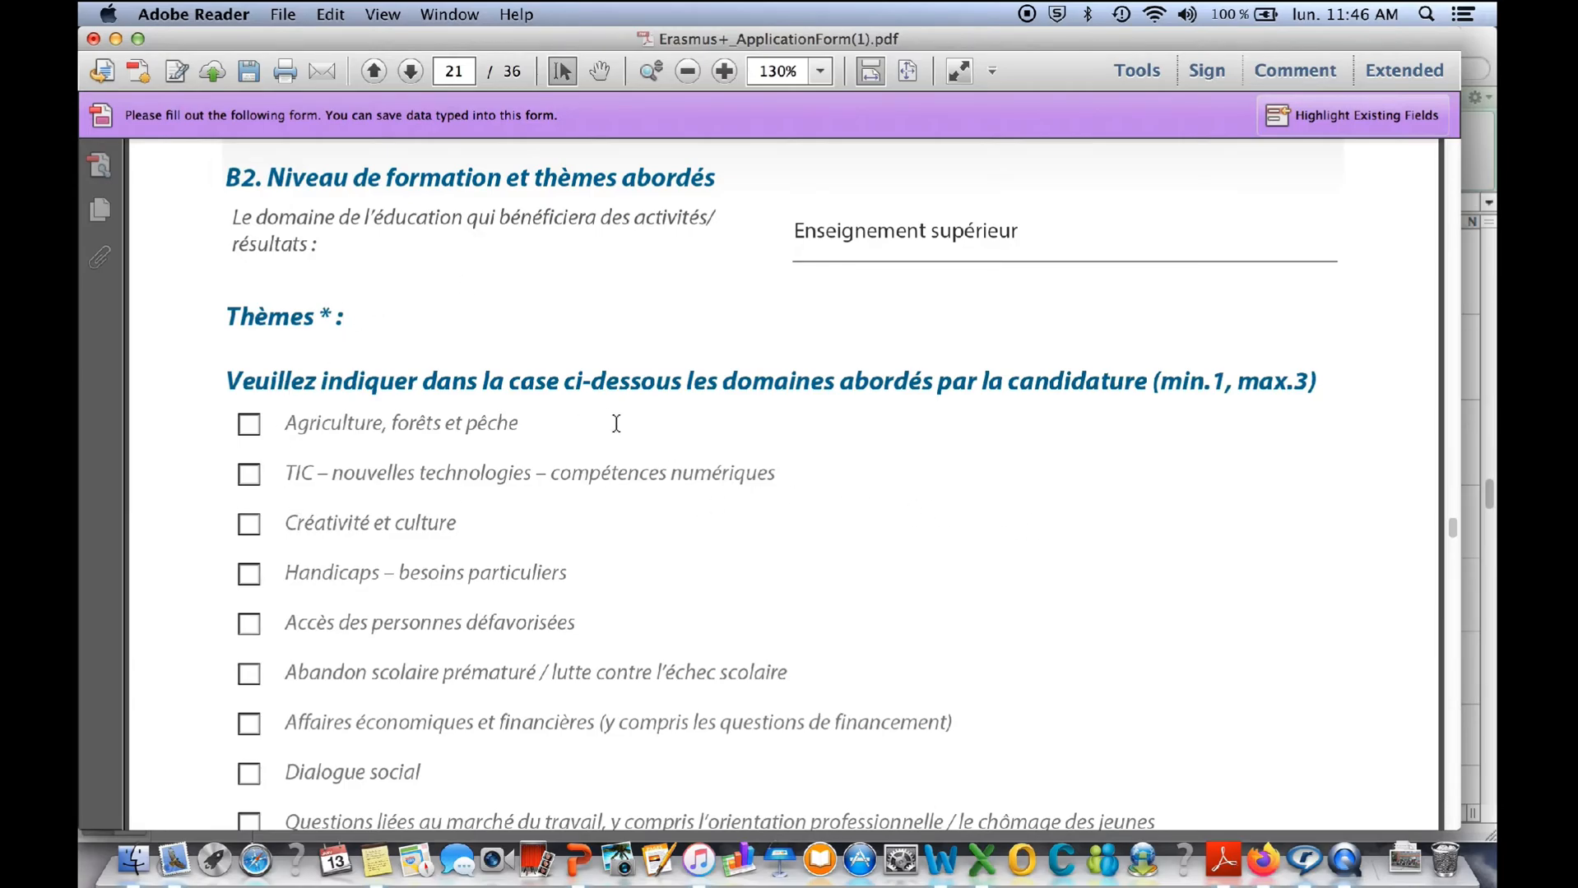
scroll(929, 437, "down", 2)
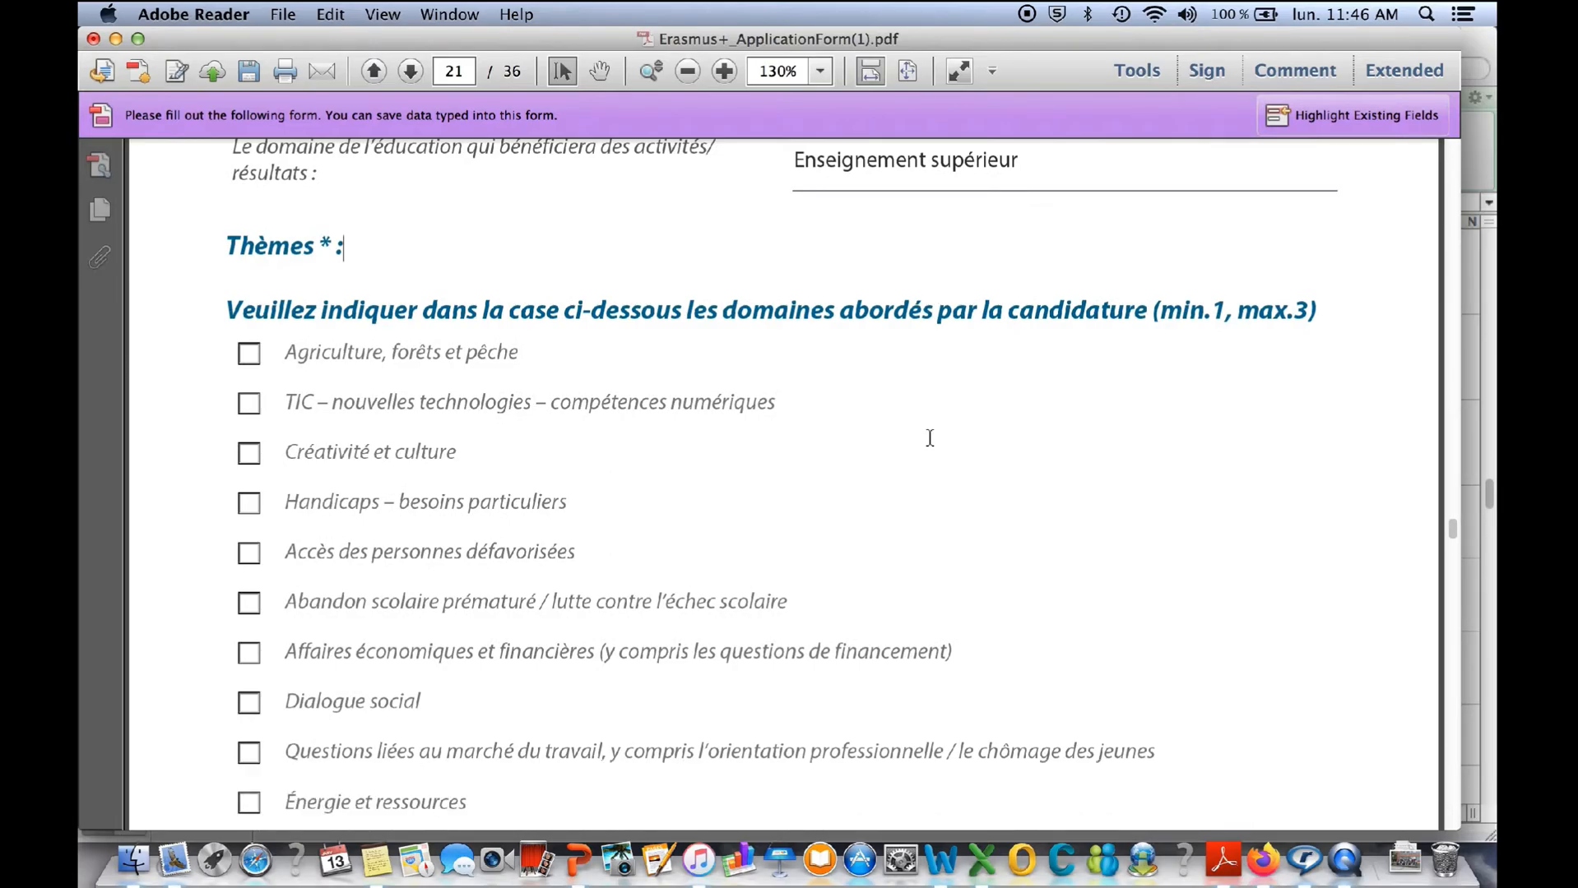
scroll(929, 438, "down", 1)
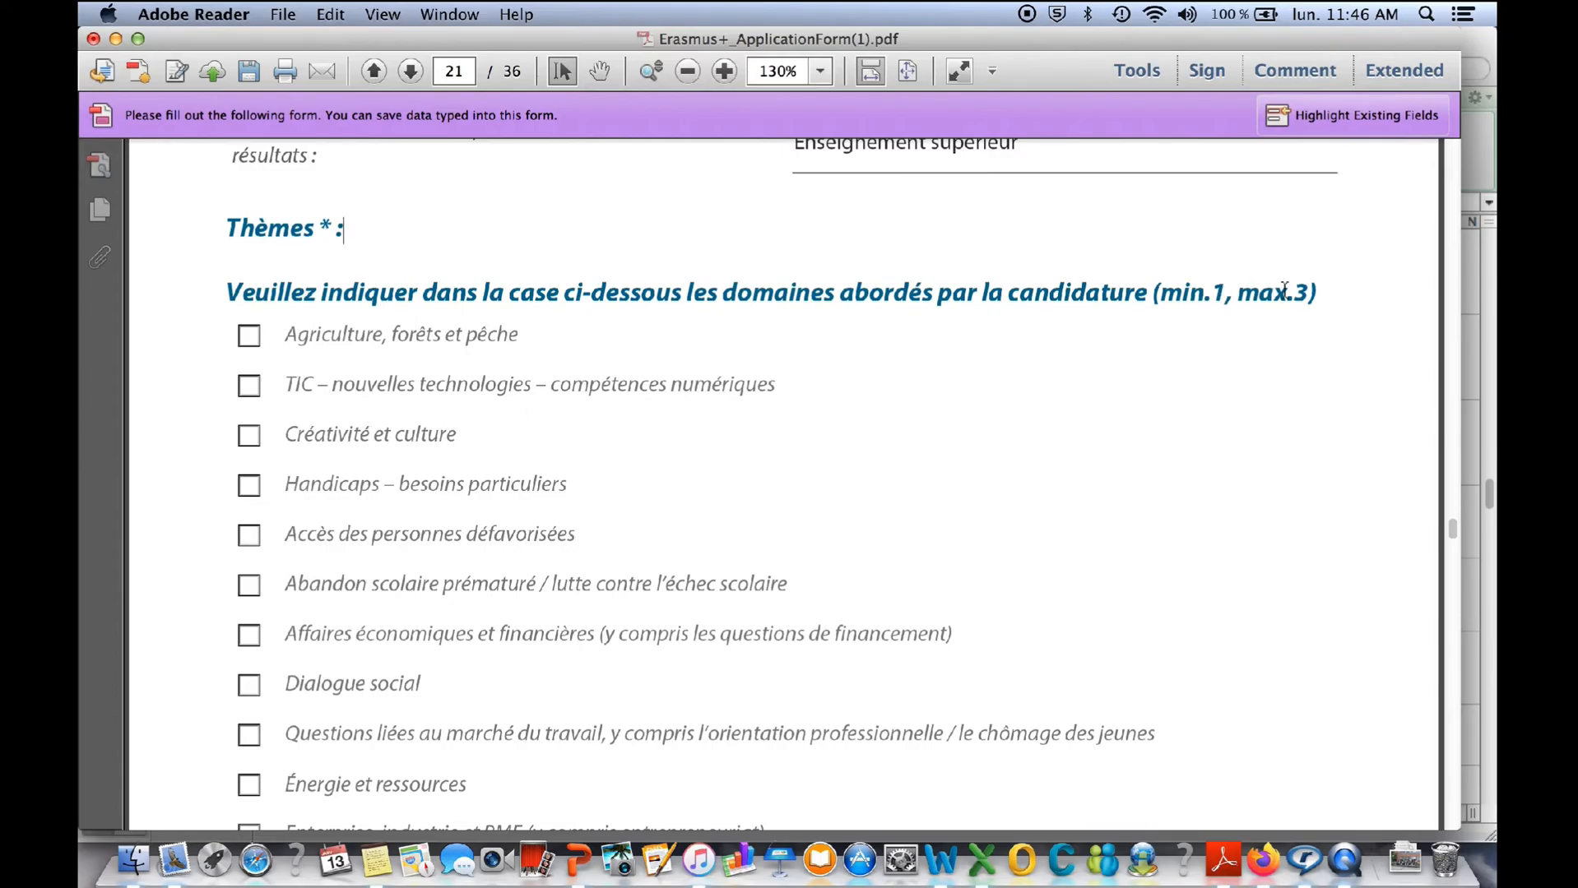
- Select the B2 themes TIC – nouvelles technologies – compétences numériques, Énergie et ressources, and Environnement et changement climatique
left_click(250, 586)
scroll(282, 405, "down", 5)
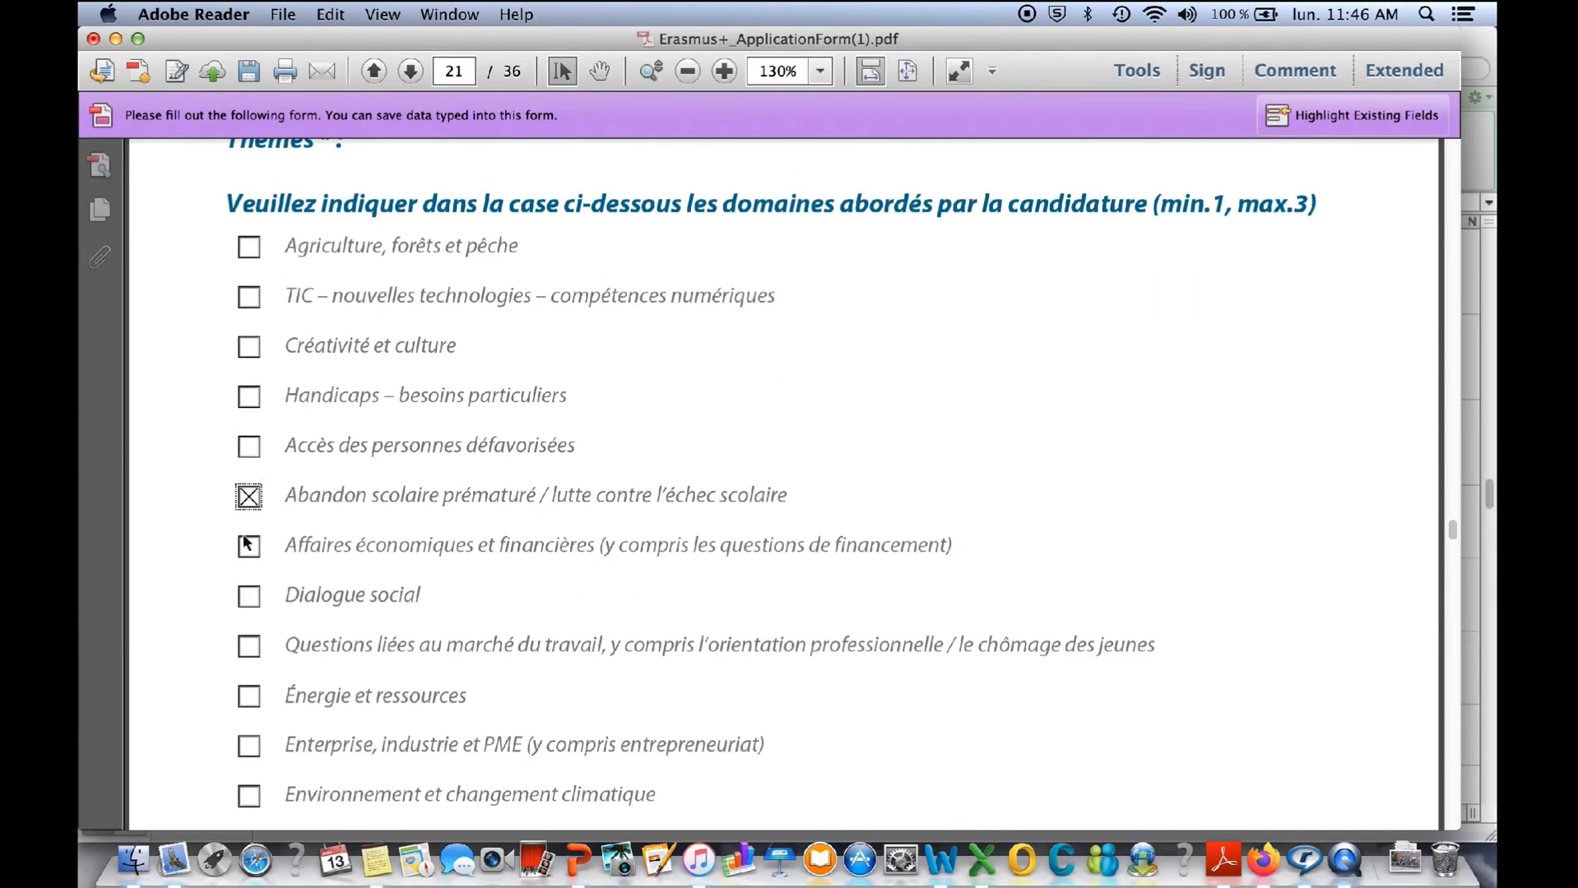
left_click(250, 297)
left_click(248, 496)
scroll(349, 578, "down", 3)
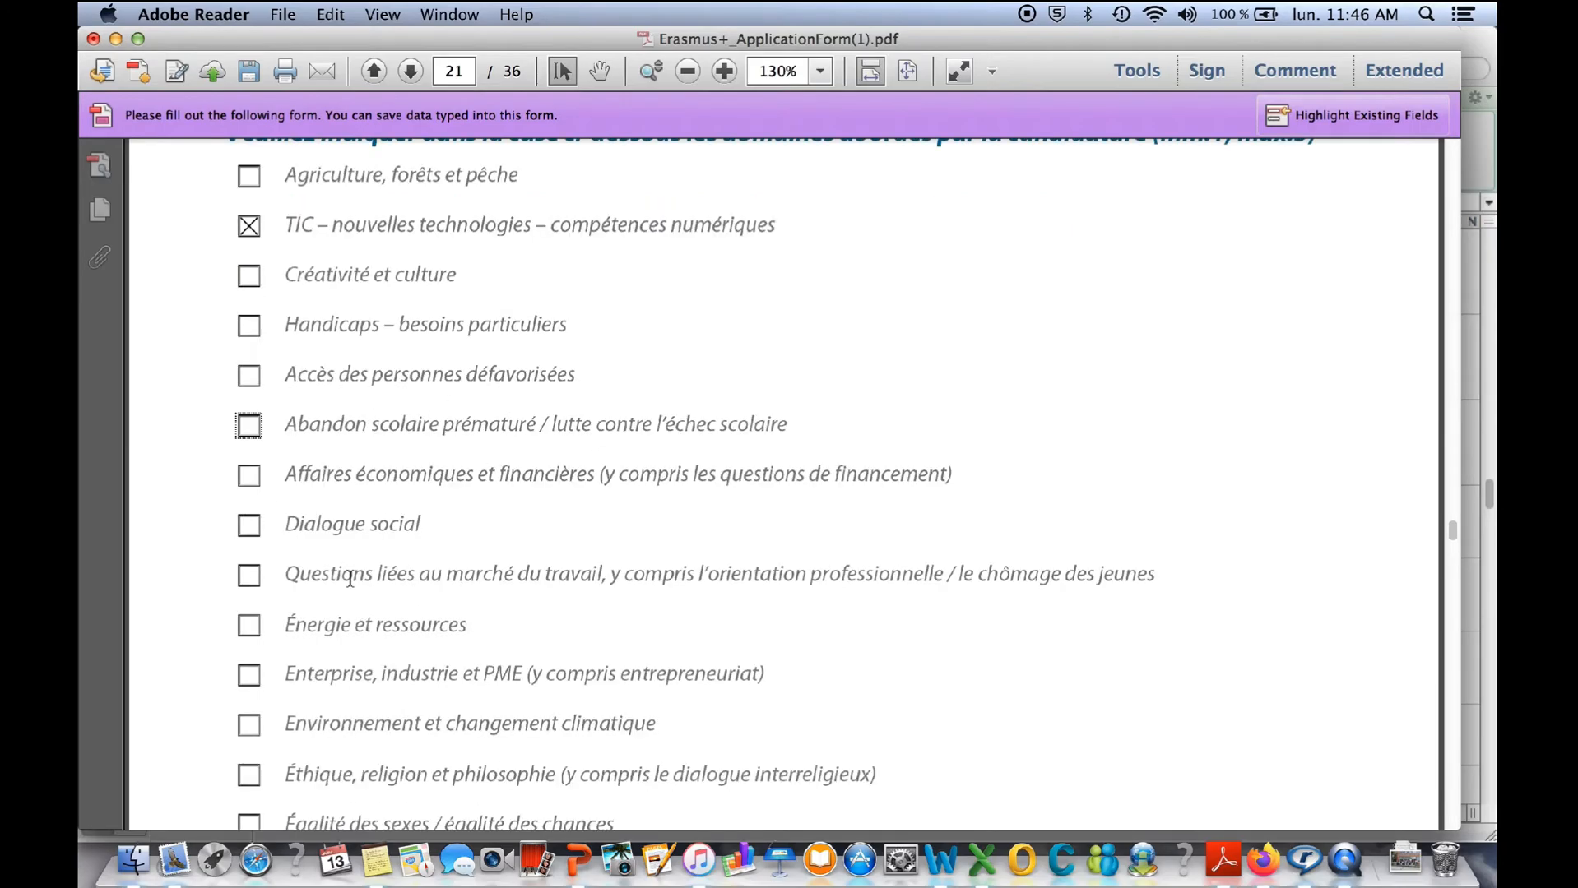
left_click(249, 625)
scroll(620, 477, "down", 5)
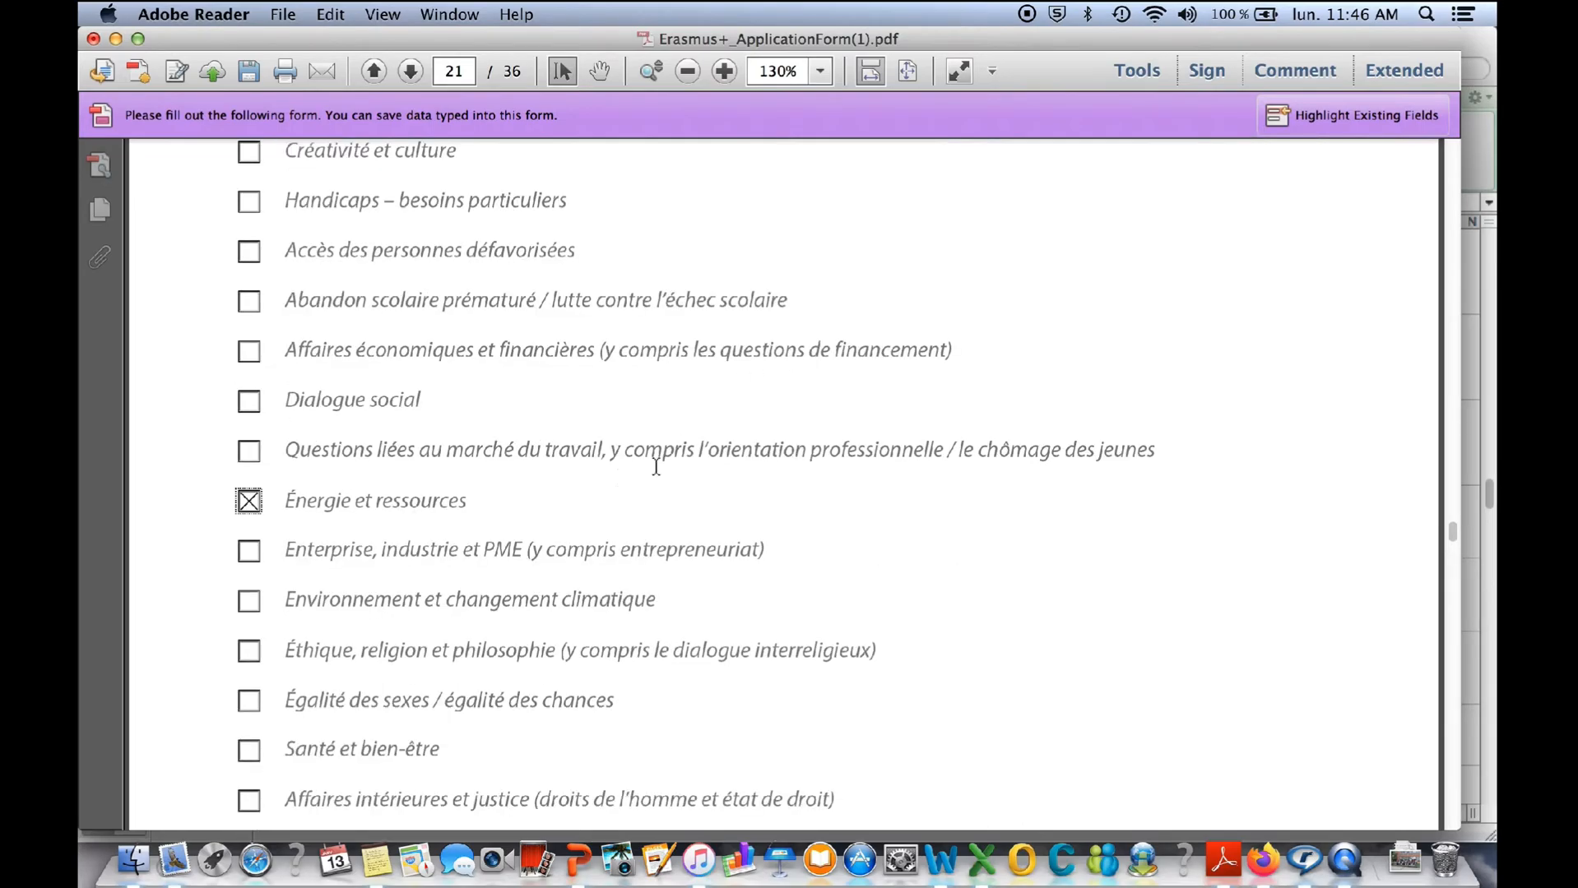
left_click(245, 601)
- Look through the rest of the B2 theme list on pages 21 and 22
scroll(1446, 762, "down", 10)
scroll(1447, 762, "down", 10)
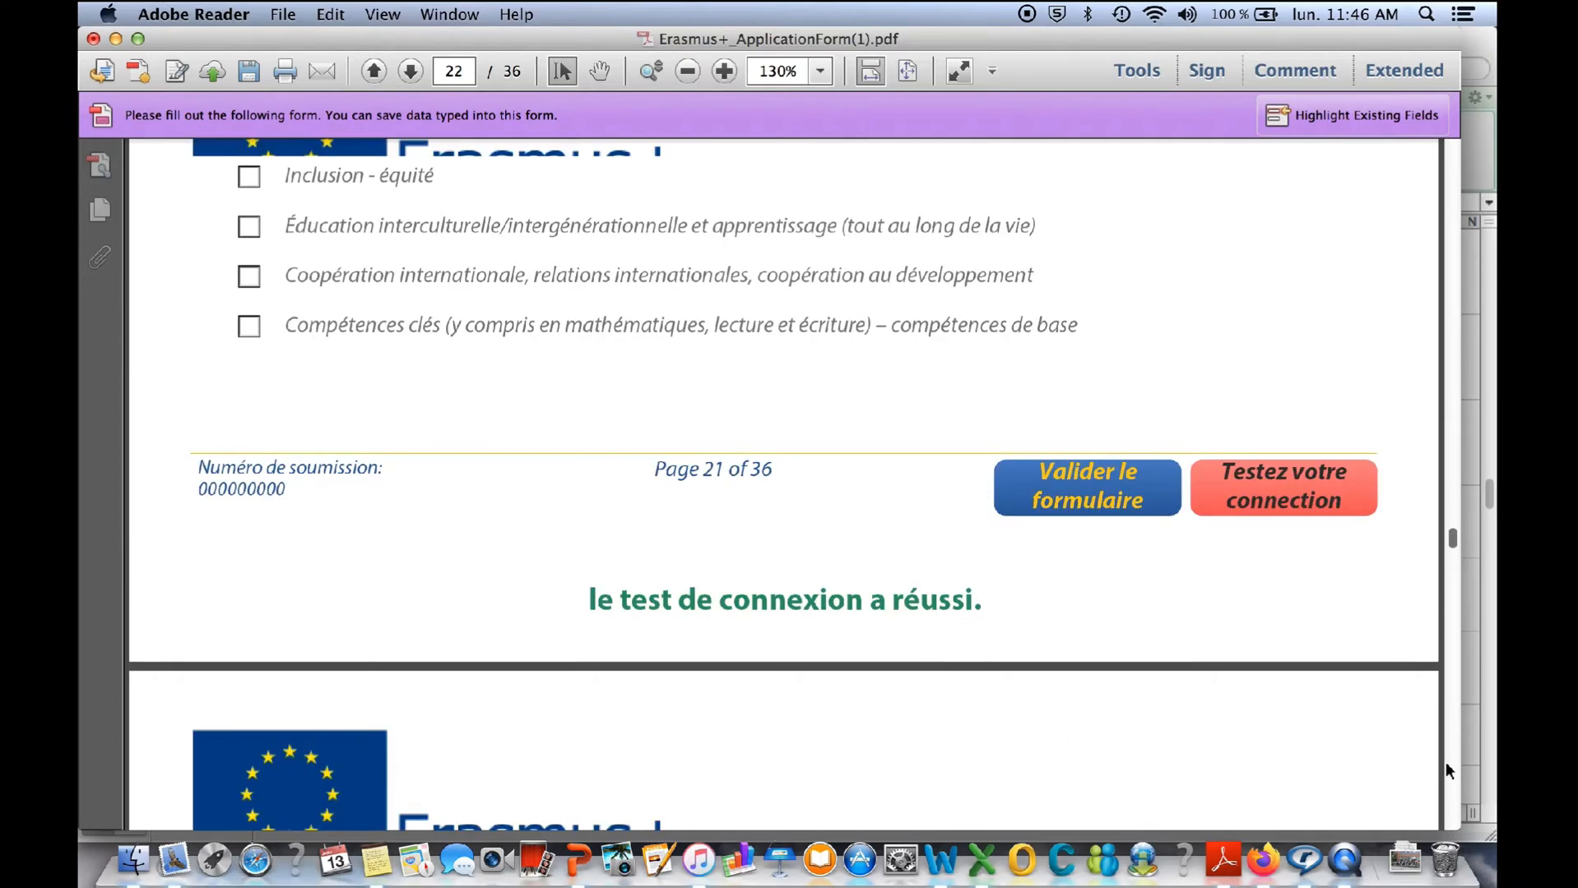
scroll(1277, 487, "up", 5)
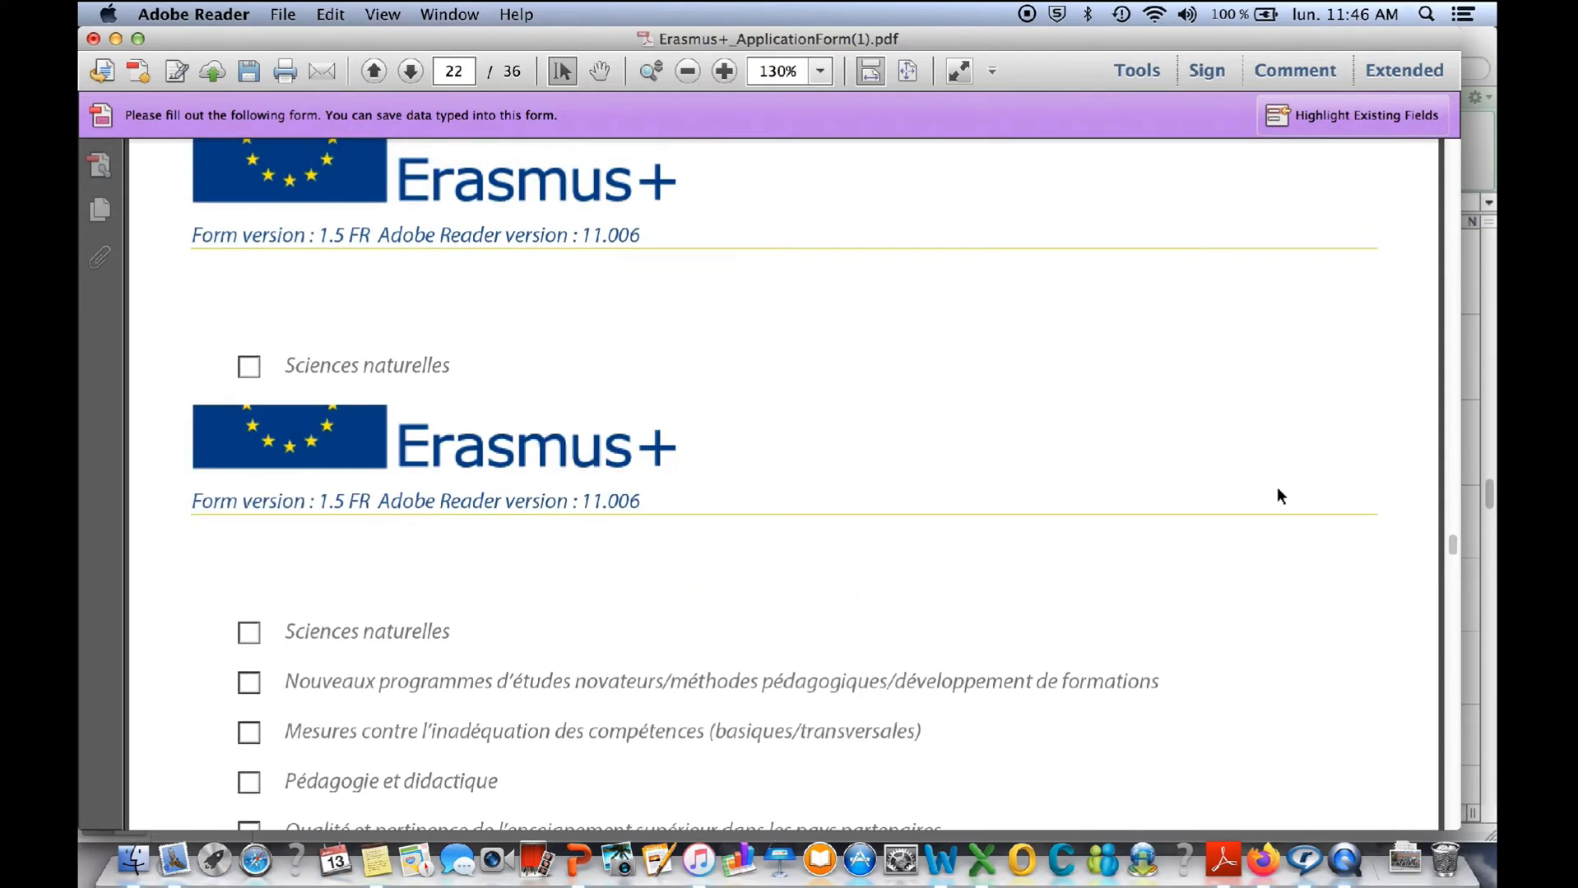
scroll(1276, 495, "up", 4)
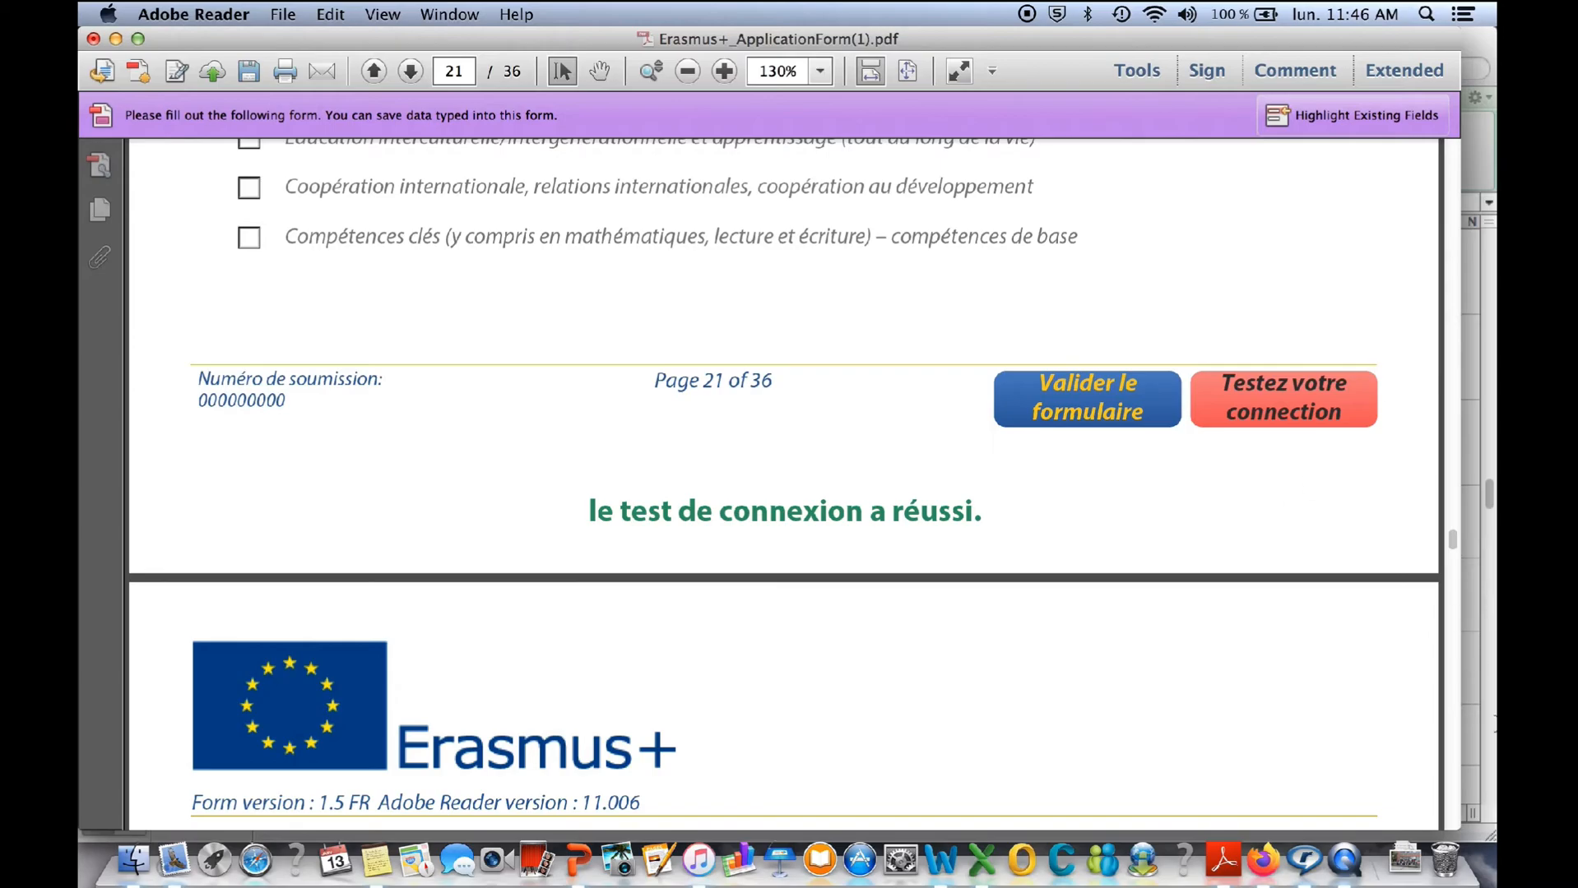
scroll(1454, 783, "up", 5)
scroll(1450, 777, "down", 10)
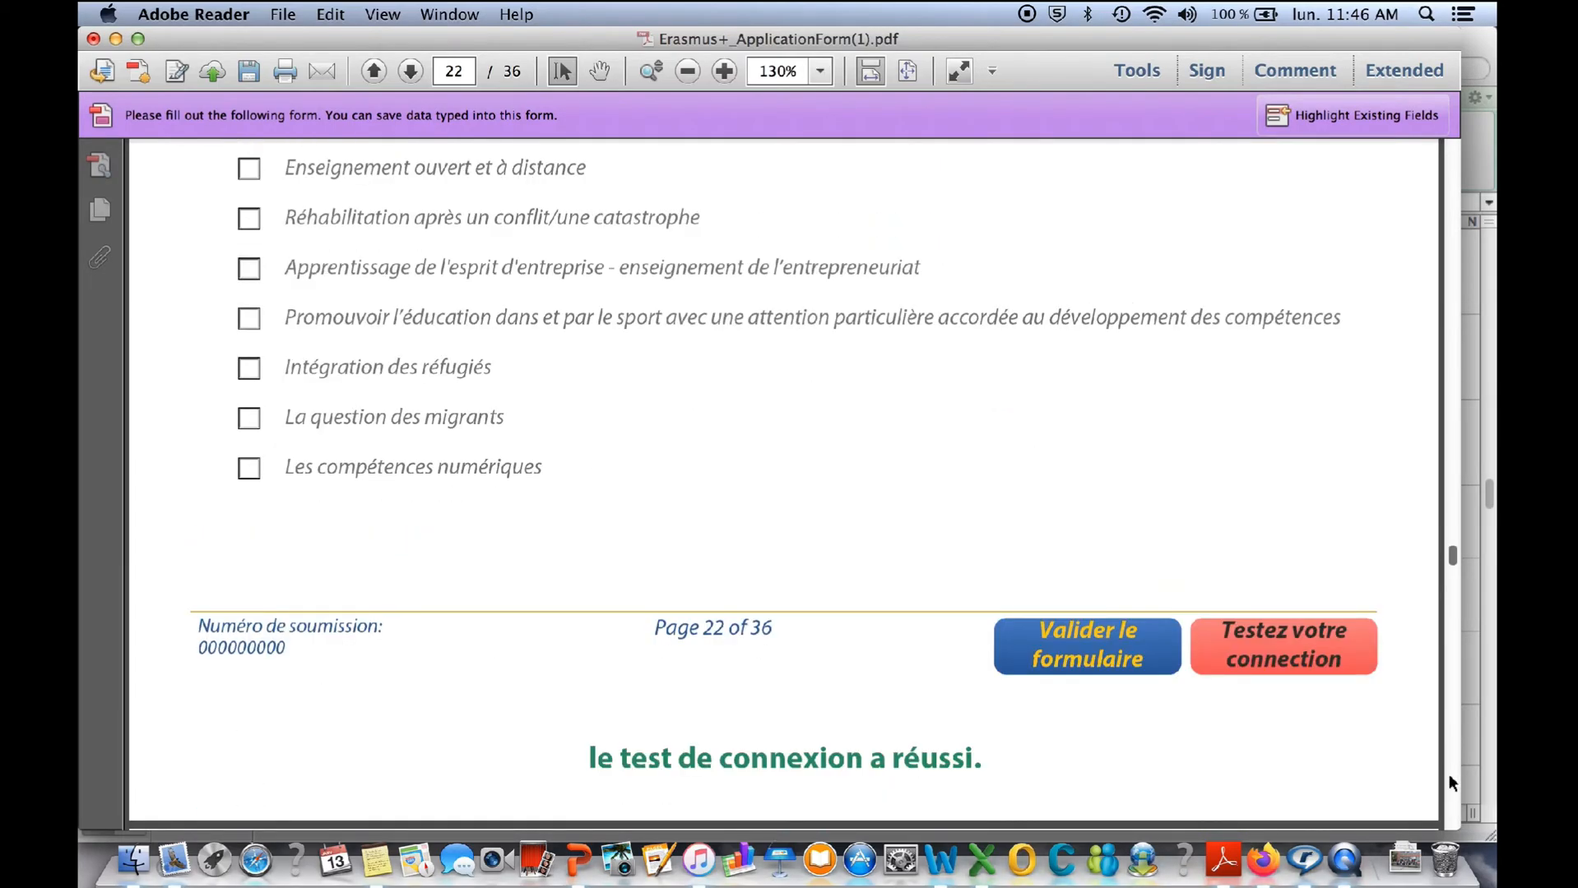
- Set the project start date to 15/01/2021 and the duration to 36 mois in section B.3.1
left_click(1449, 774)
left_click(1449, 774)
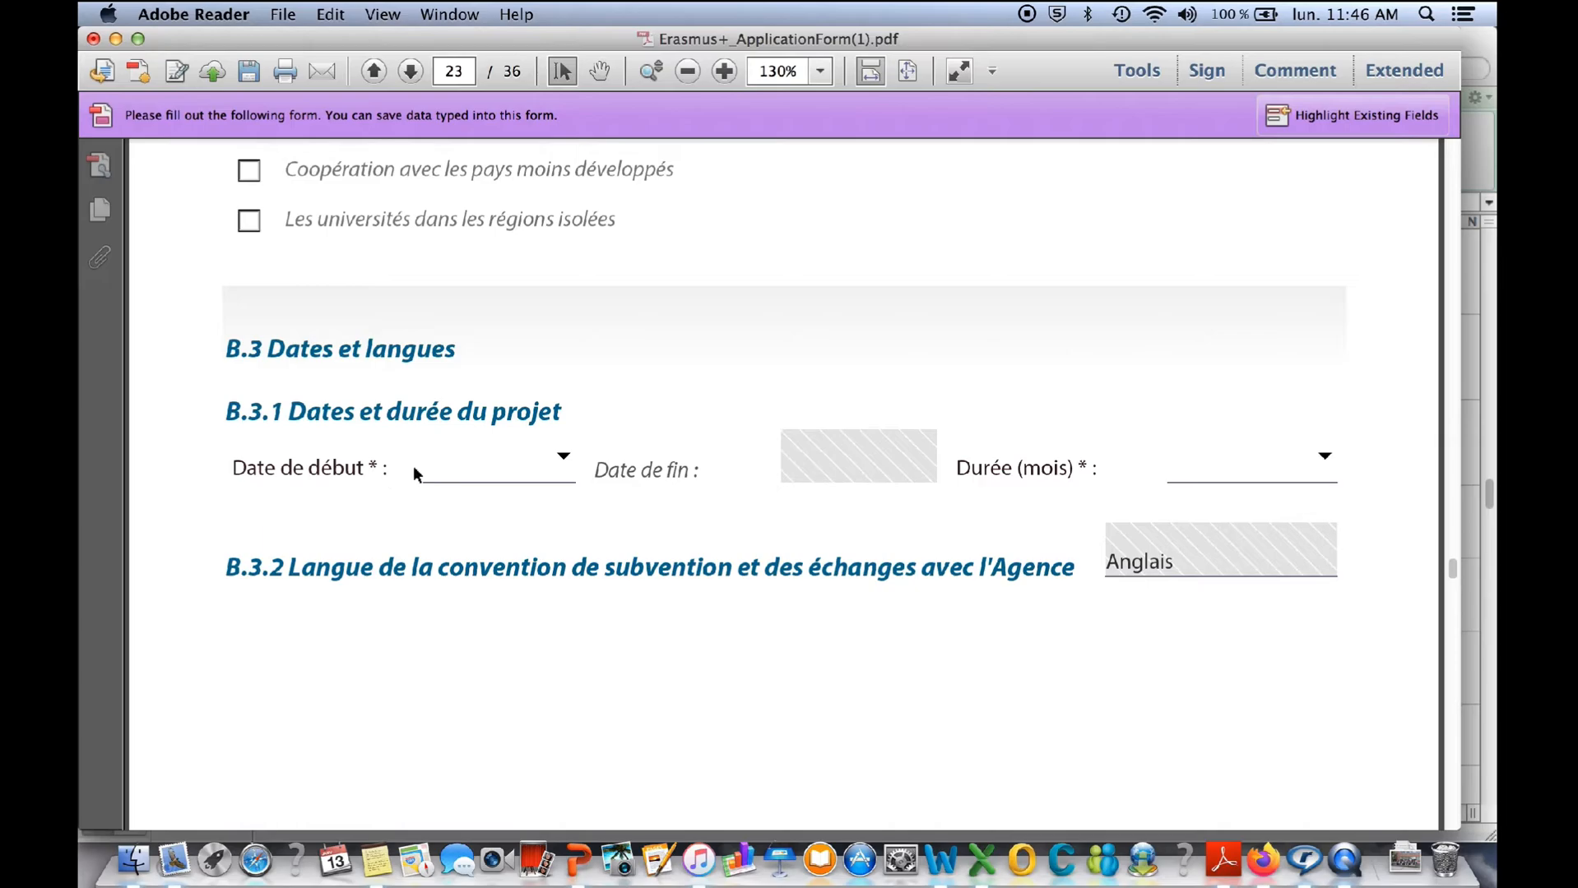
left_click(565, 463)
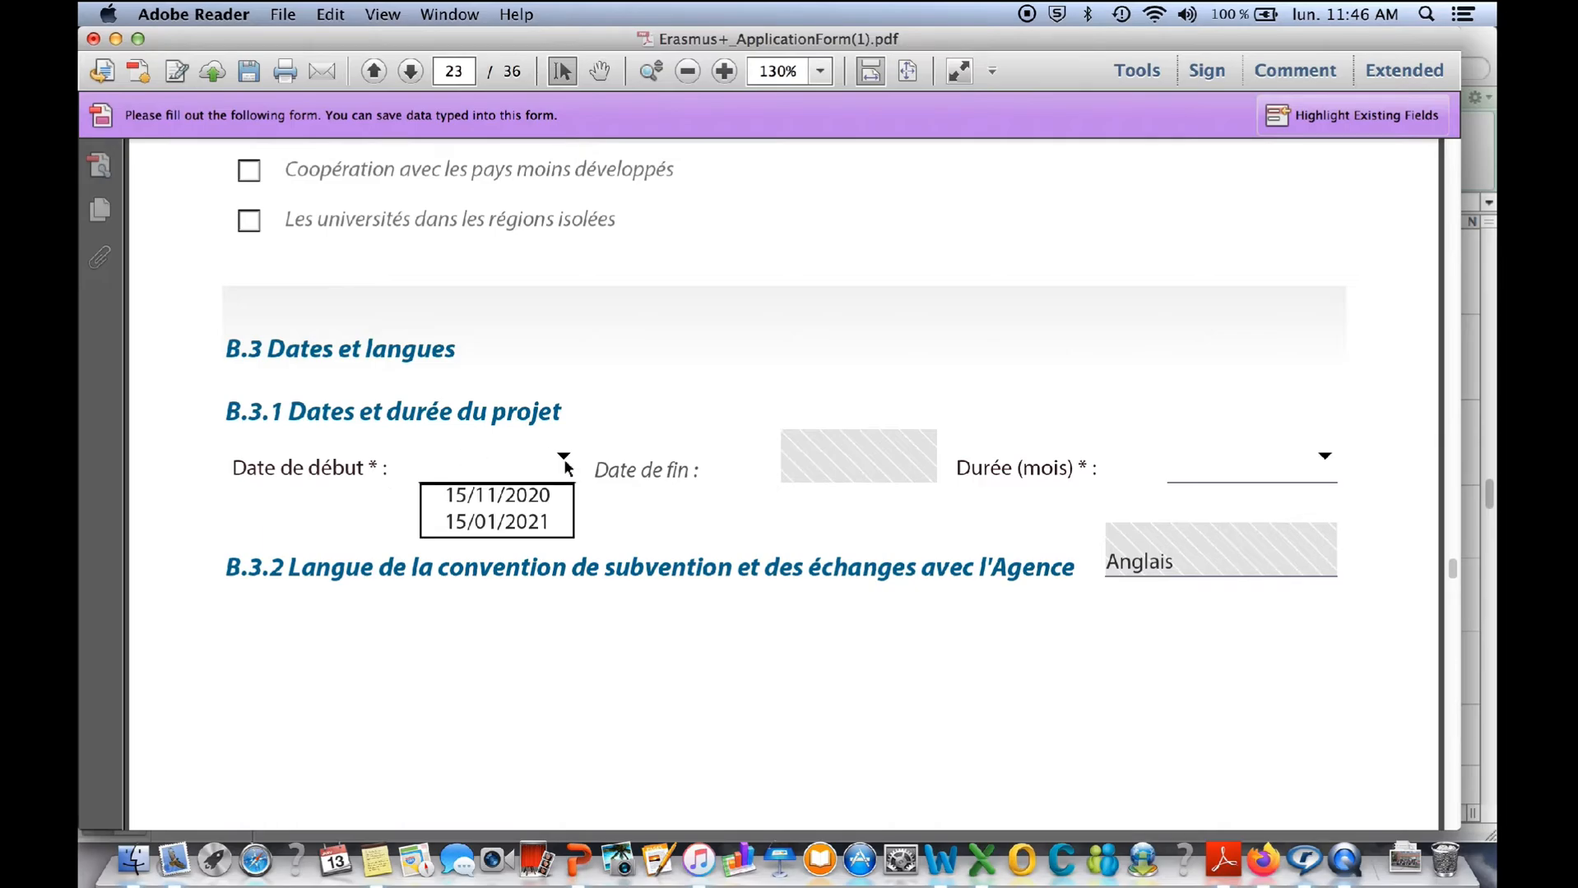
left_click(512, 525)
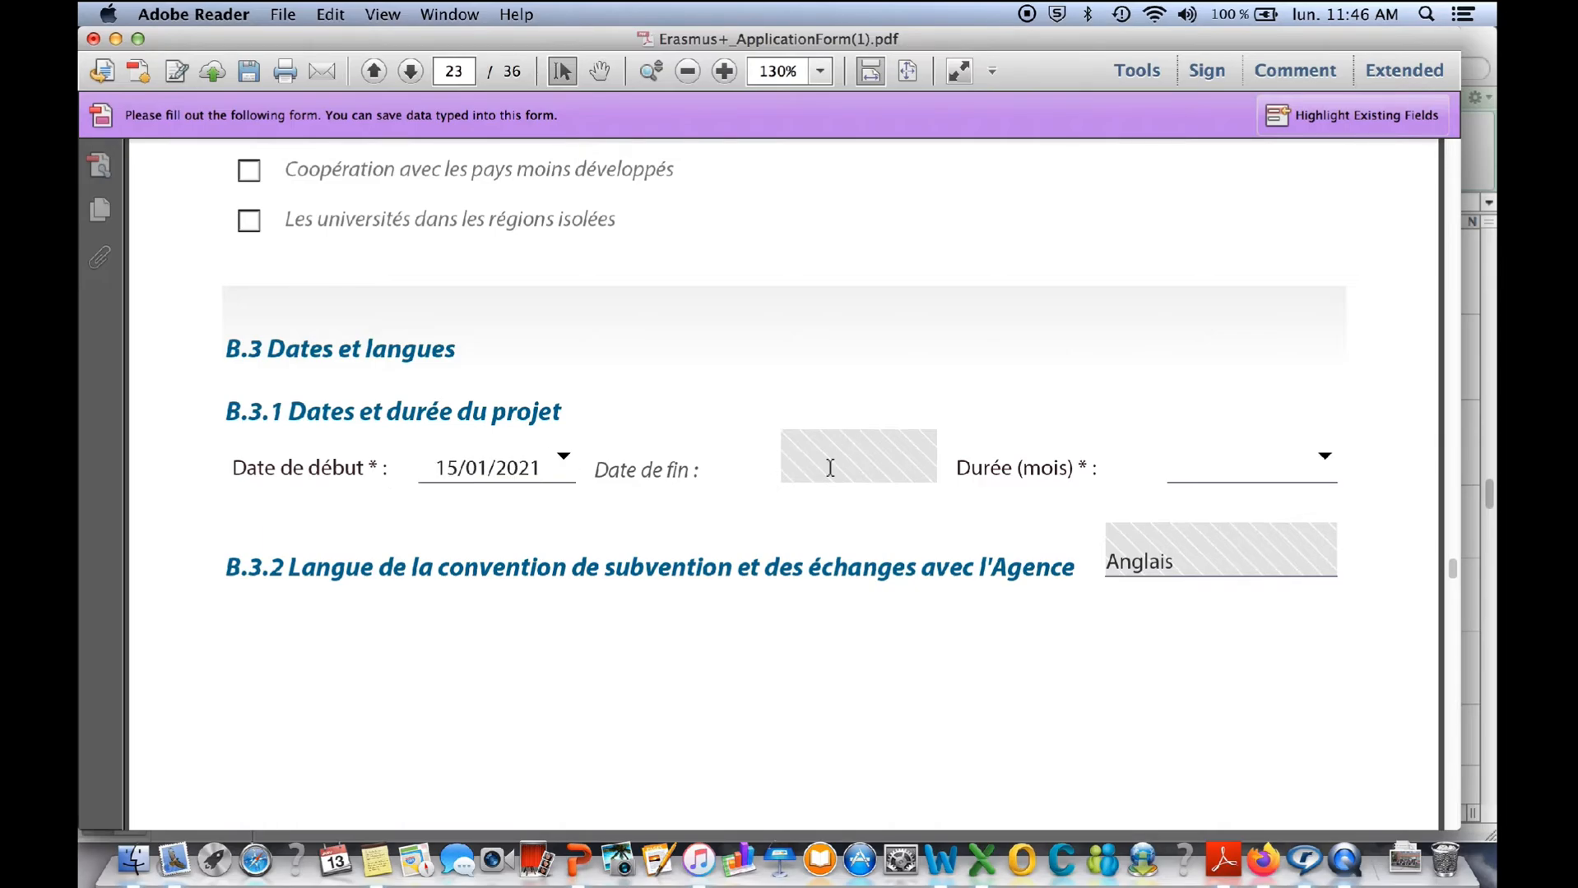
left_click(1324, 455)
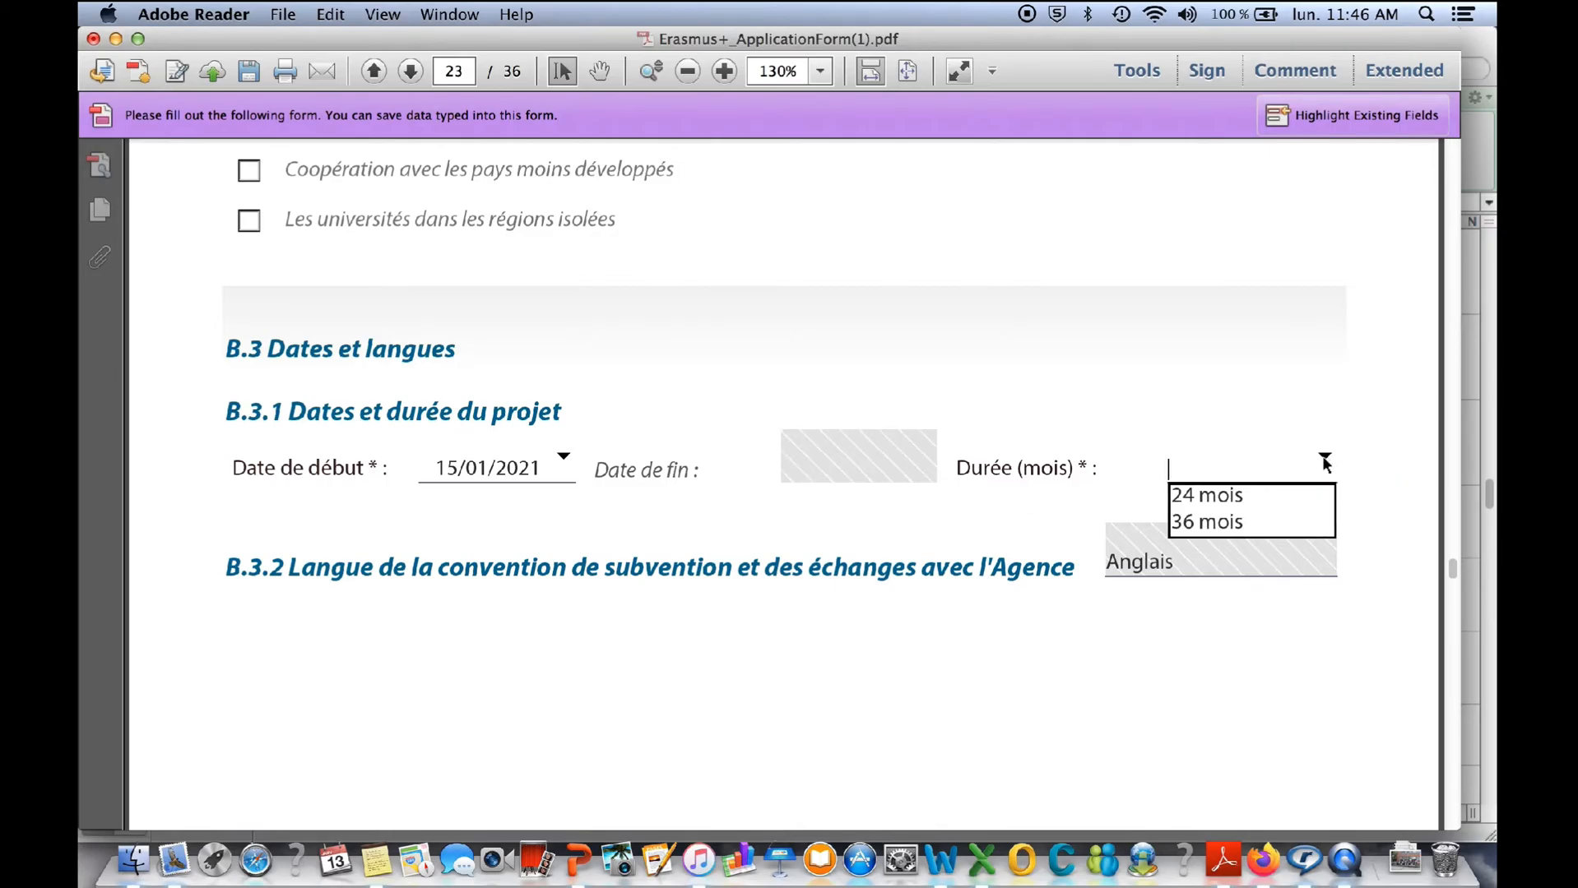
left_click(1232, 522)
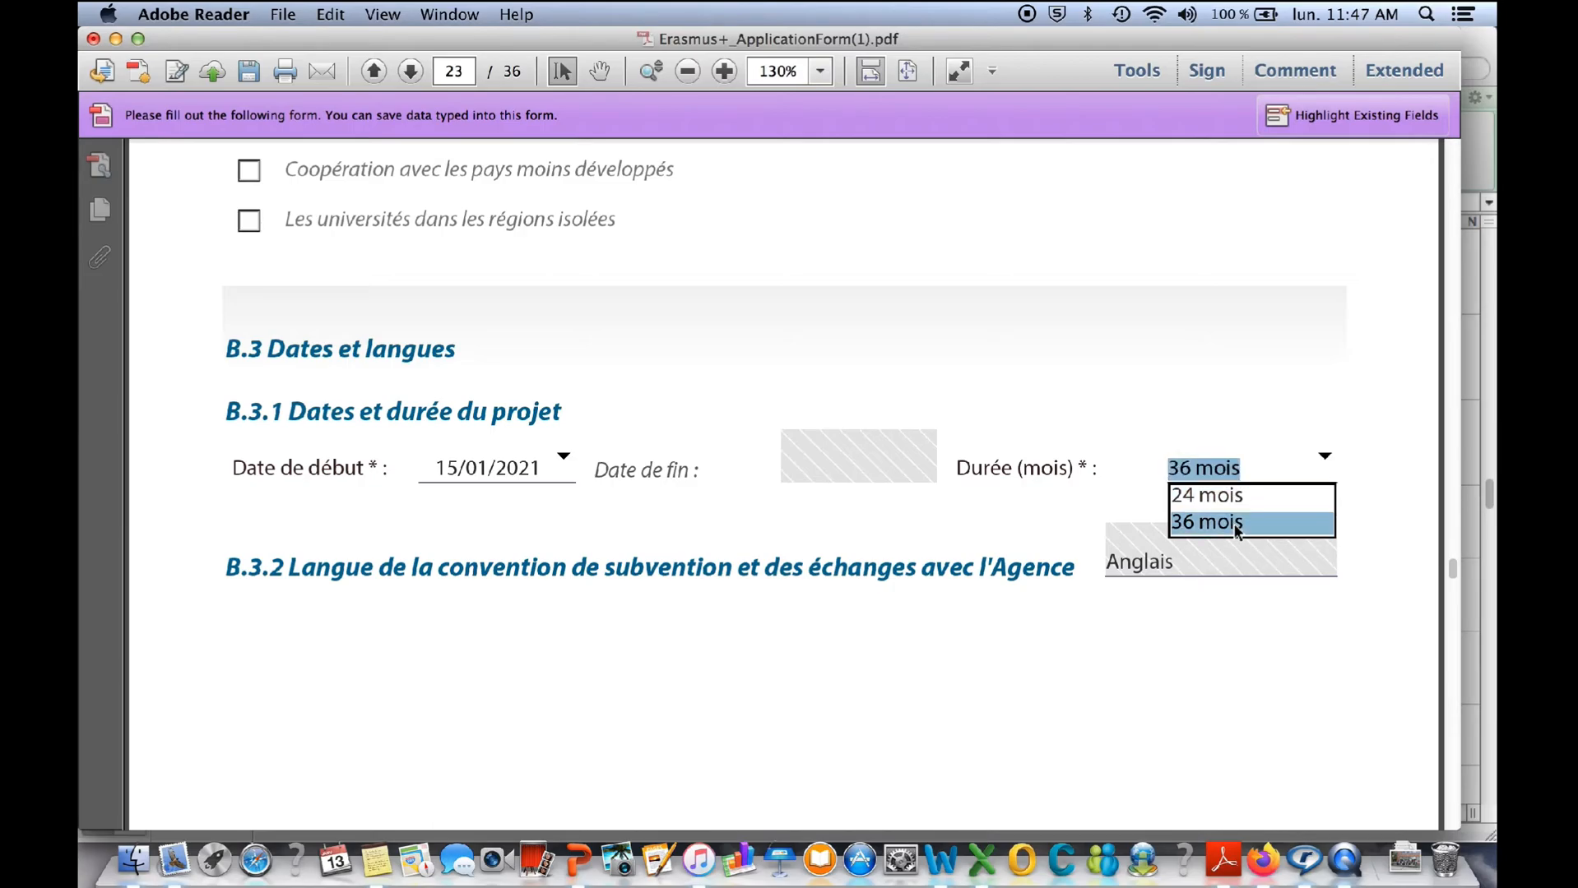
left_click(1324, 458)
- Examine the grant agreement language field in section B.3.2
left_click(1166, 561)
left_click_drag(1132, 562, 1160, 561)
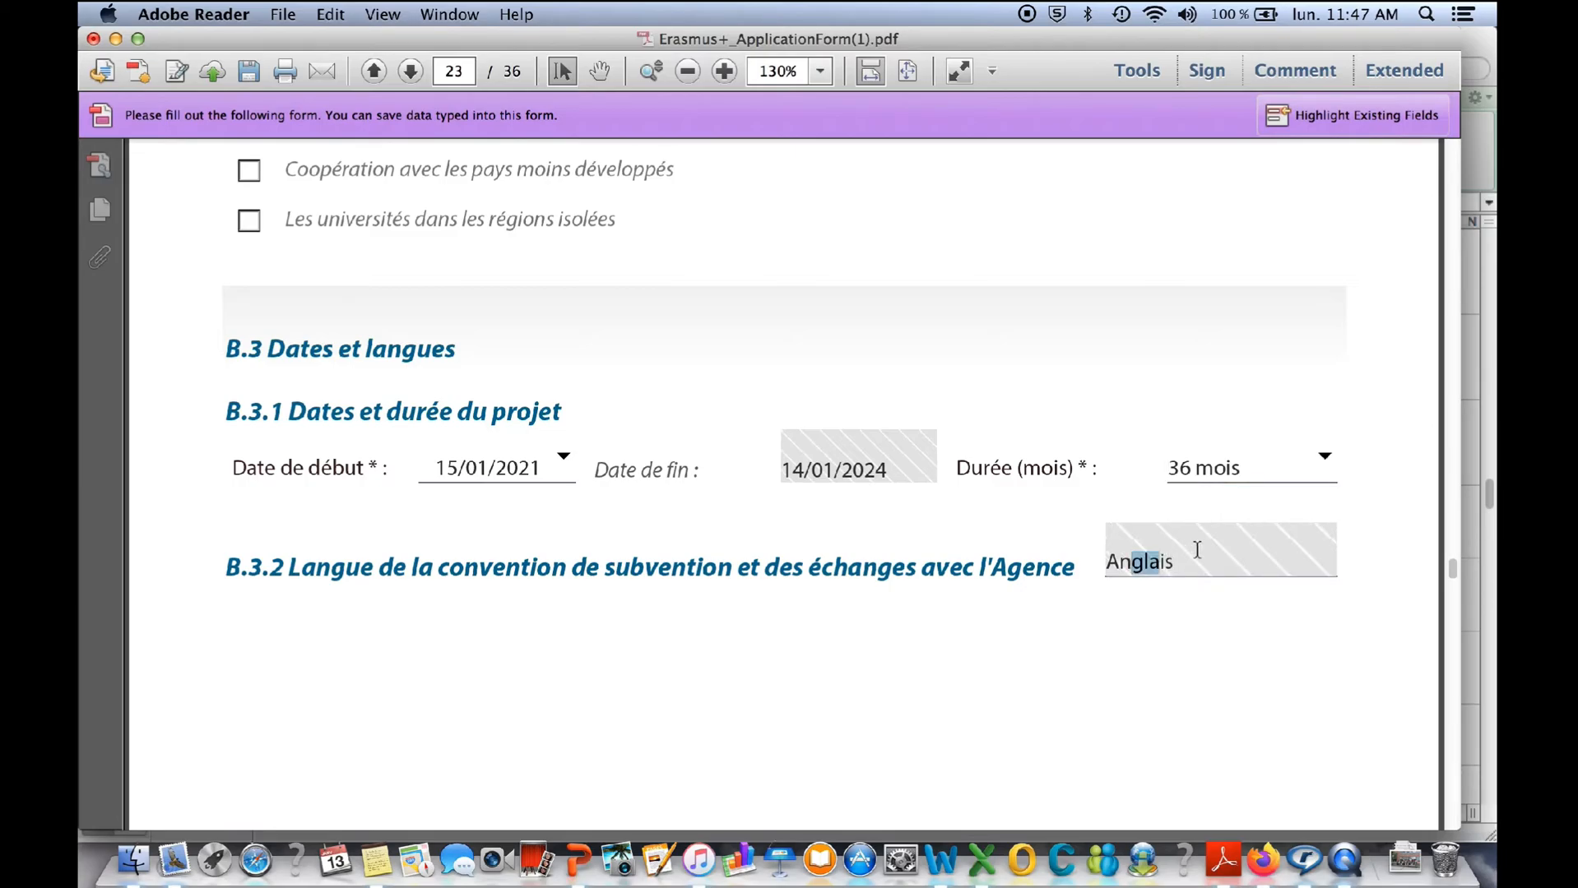
scroll(1197, 550, "down", 1)
left_click(1161, 592)
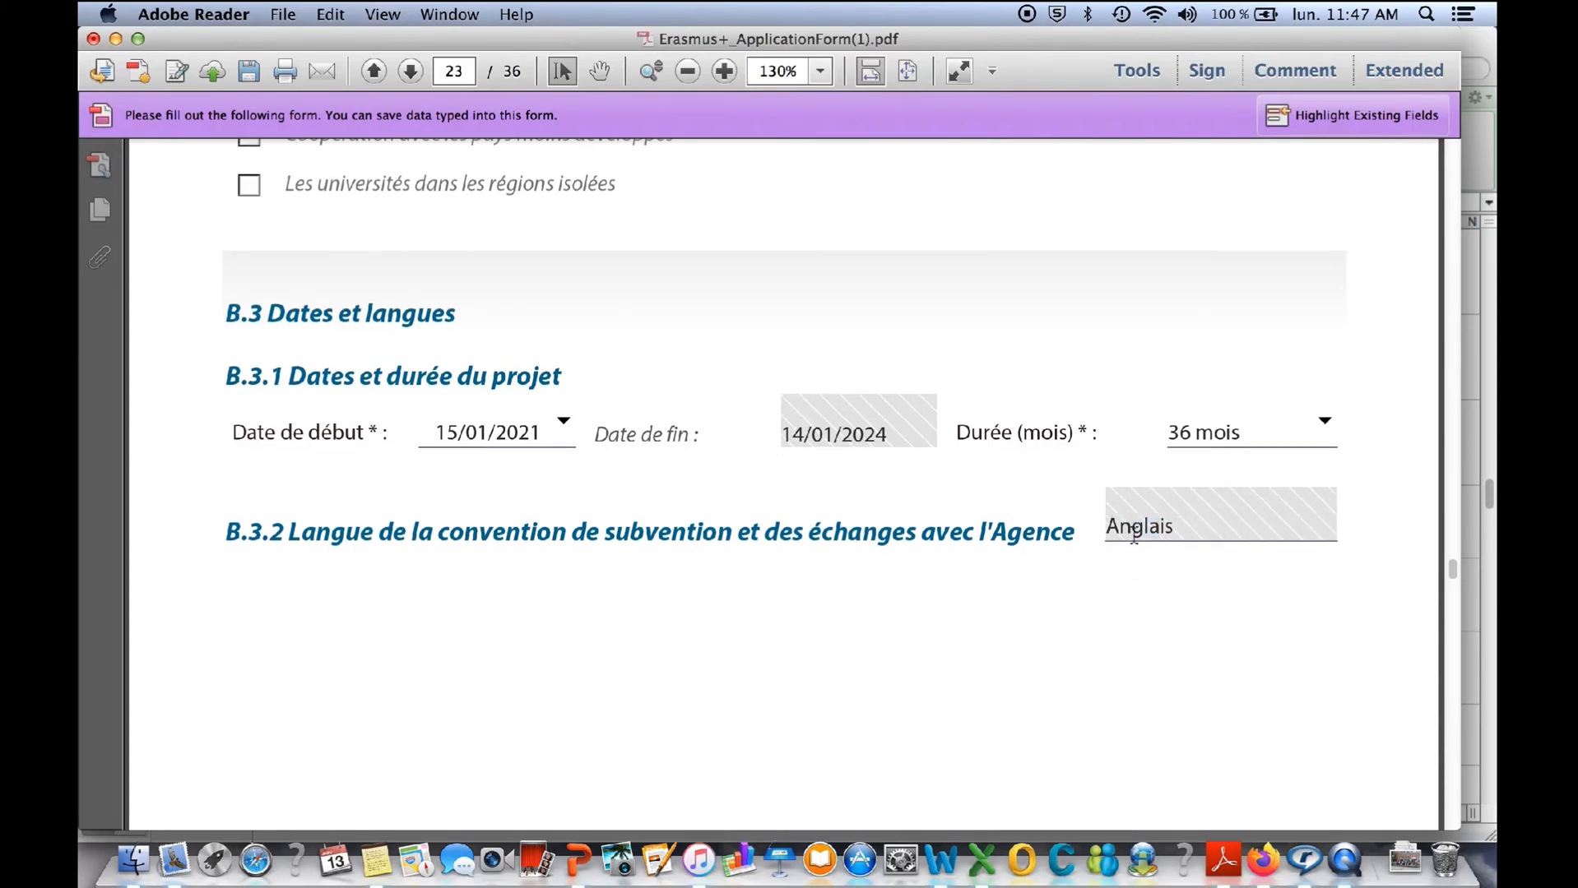
- Read through the Objectifs and Actions lists in section C.1 of Partie C
left_click(1164, 529)
scroll(1185, 525, "down", 7)
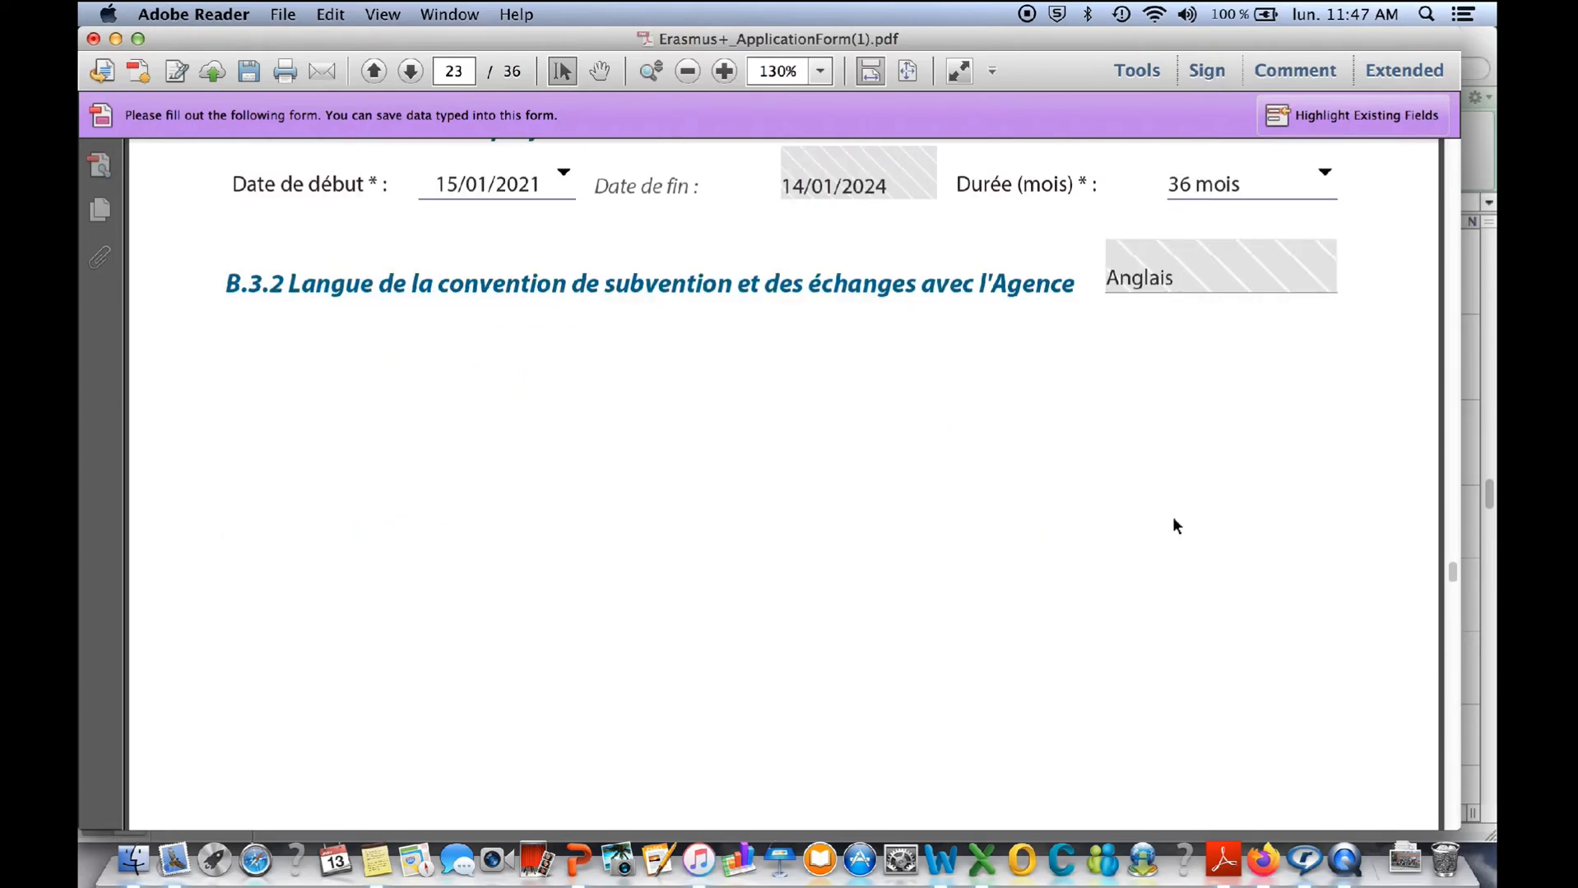
scroll(1446, 709, "down", 10)
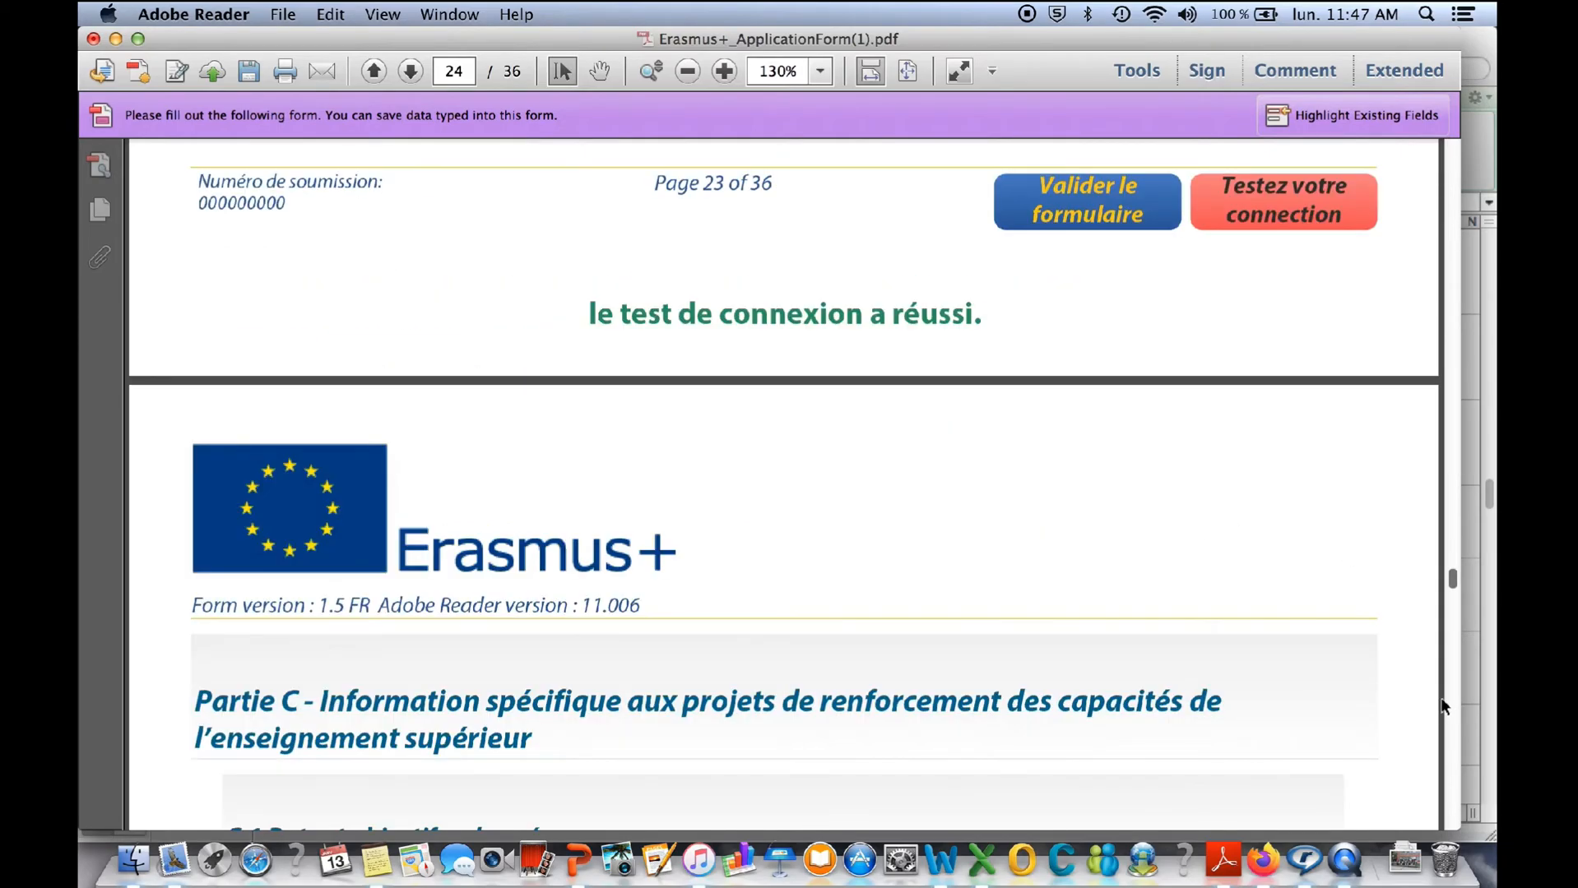
scroll(1140, 641, "down", 10)
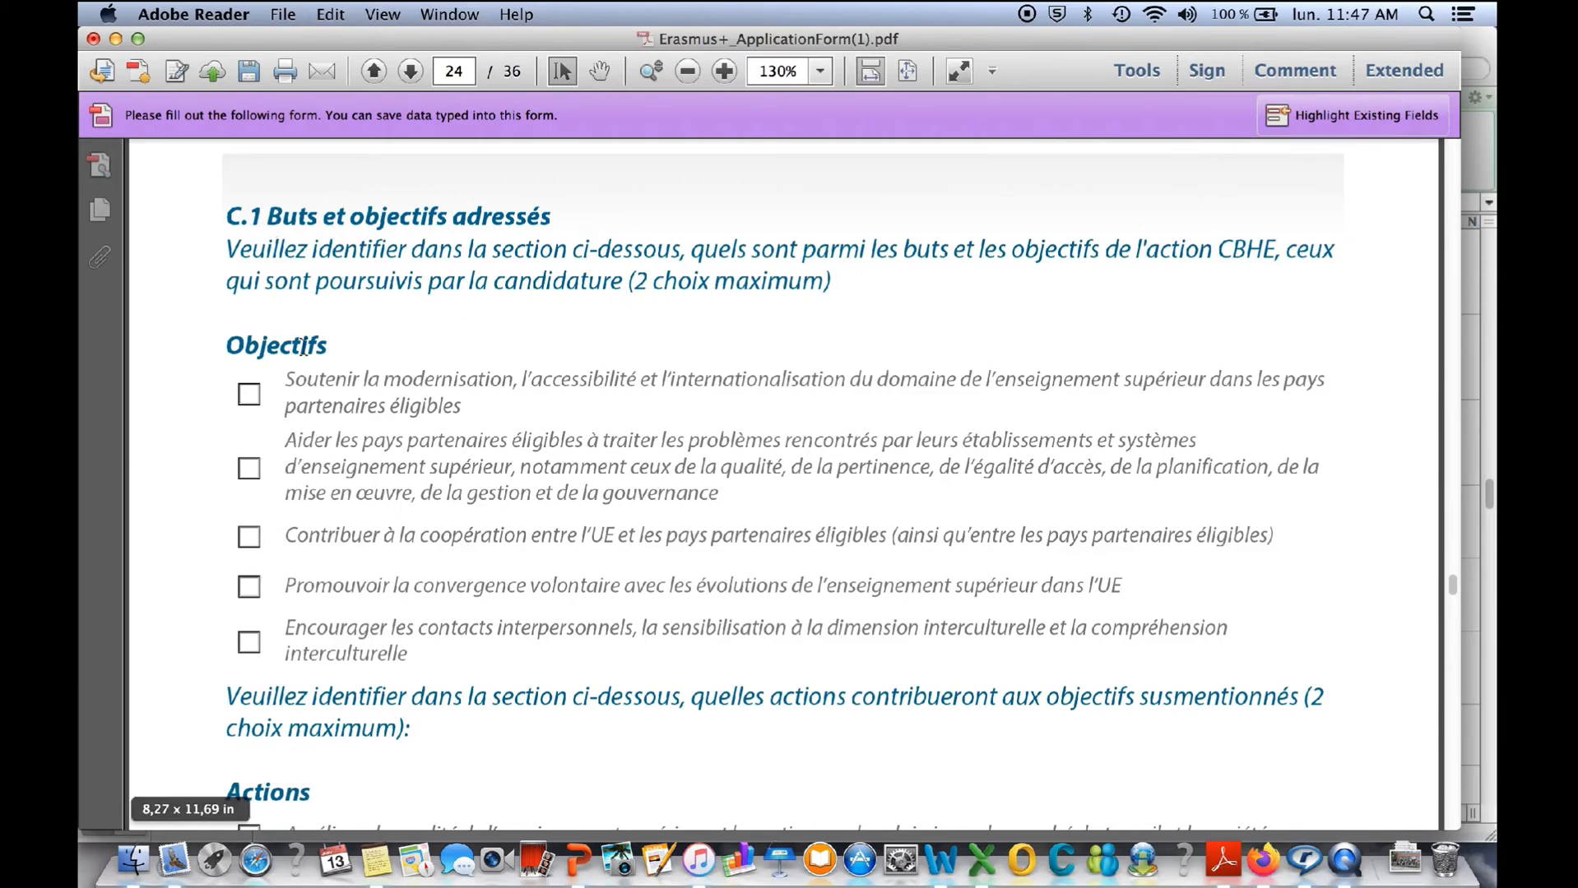
scroll(448, 626, "down", 2)
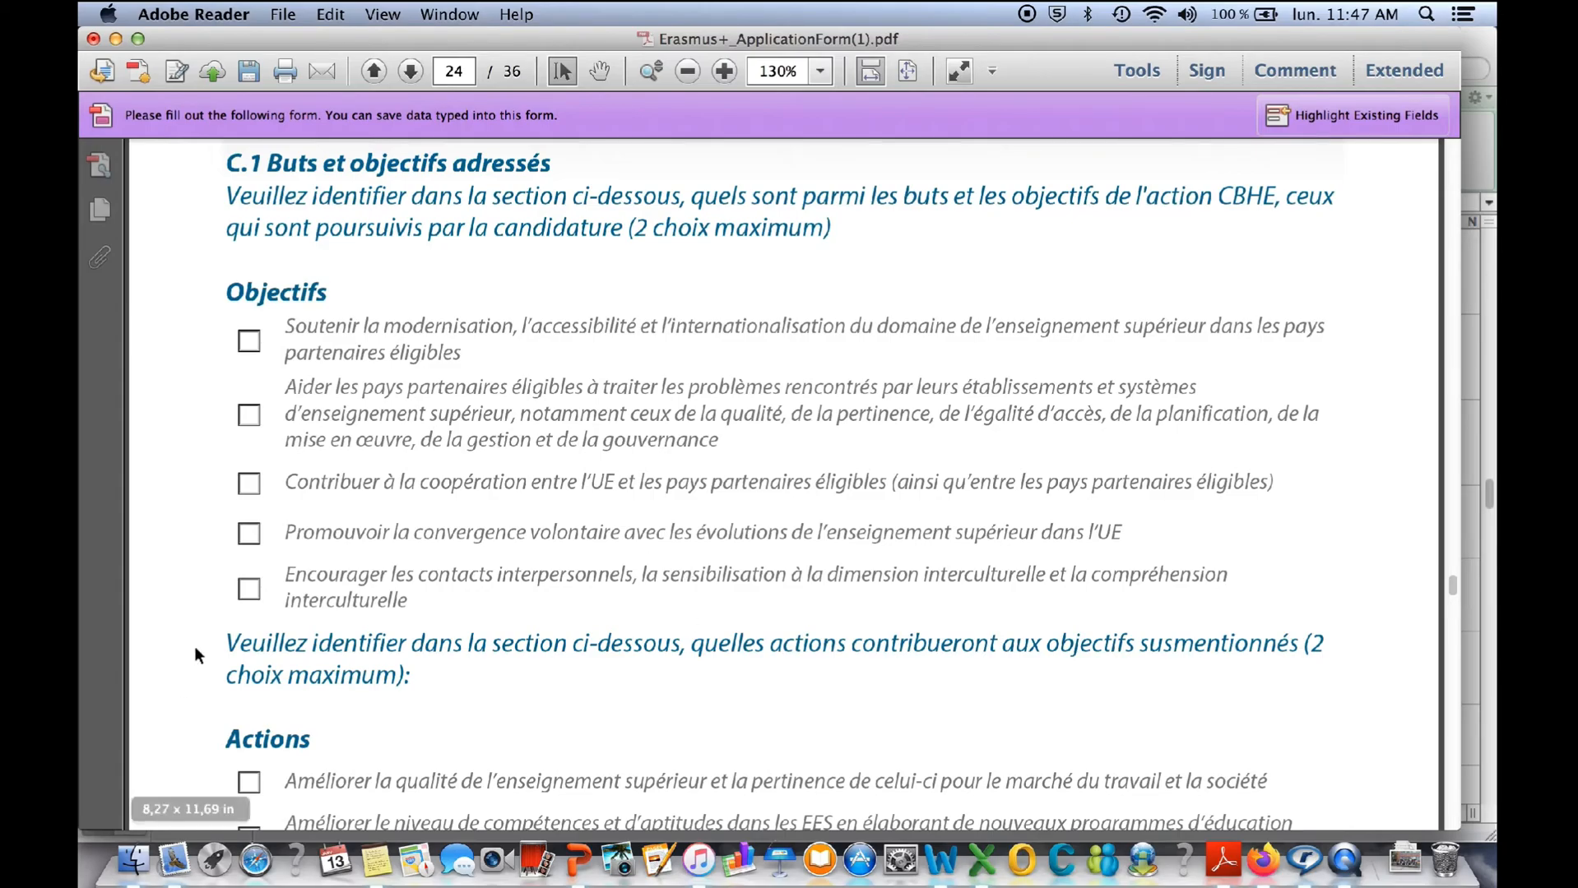
left_click(1452, 775)
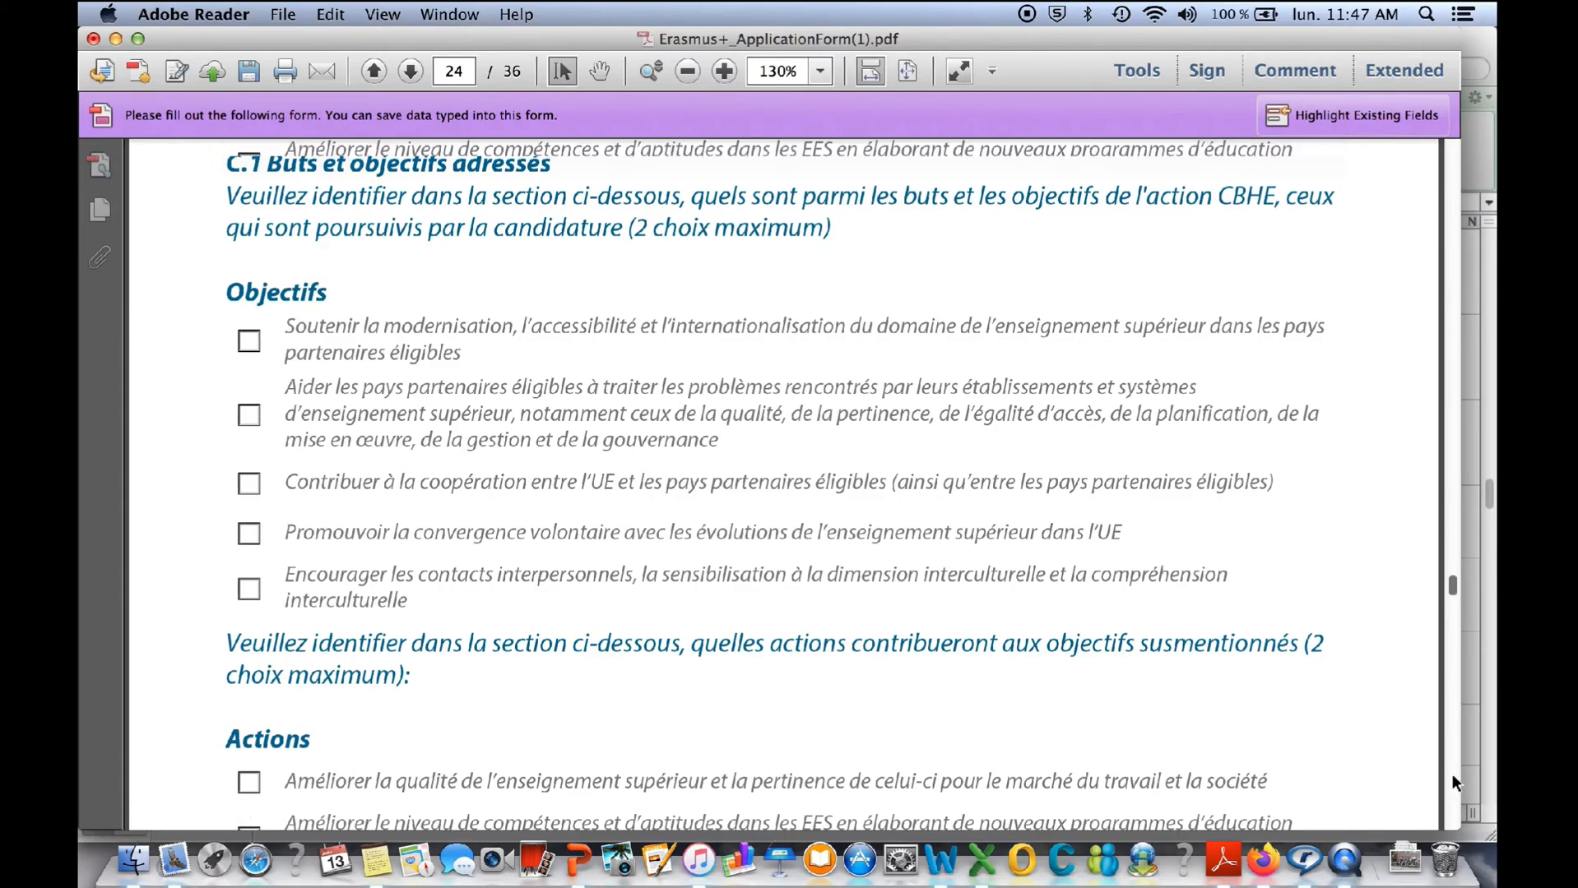
left_click(1449, 179)
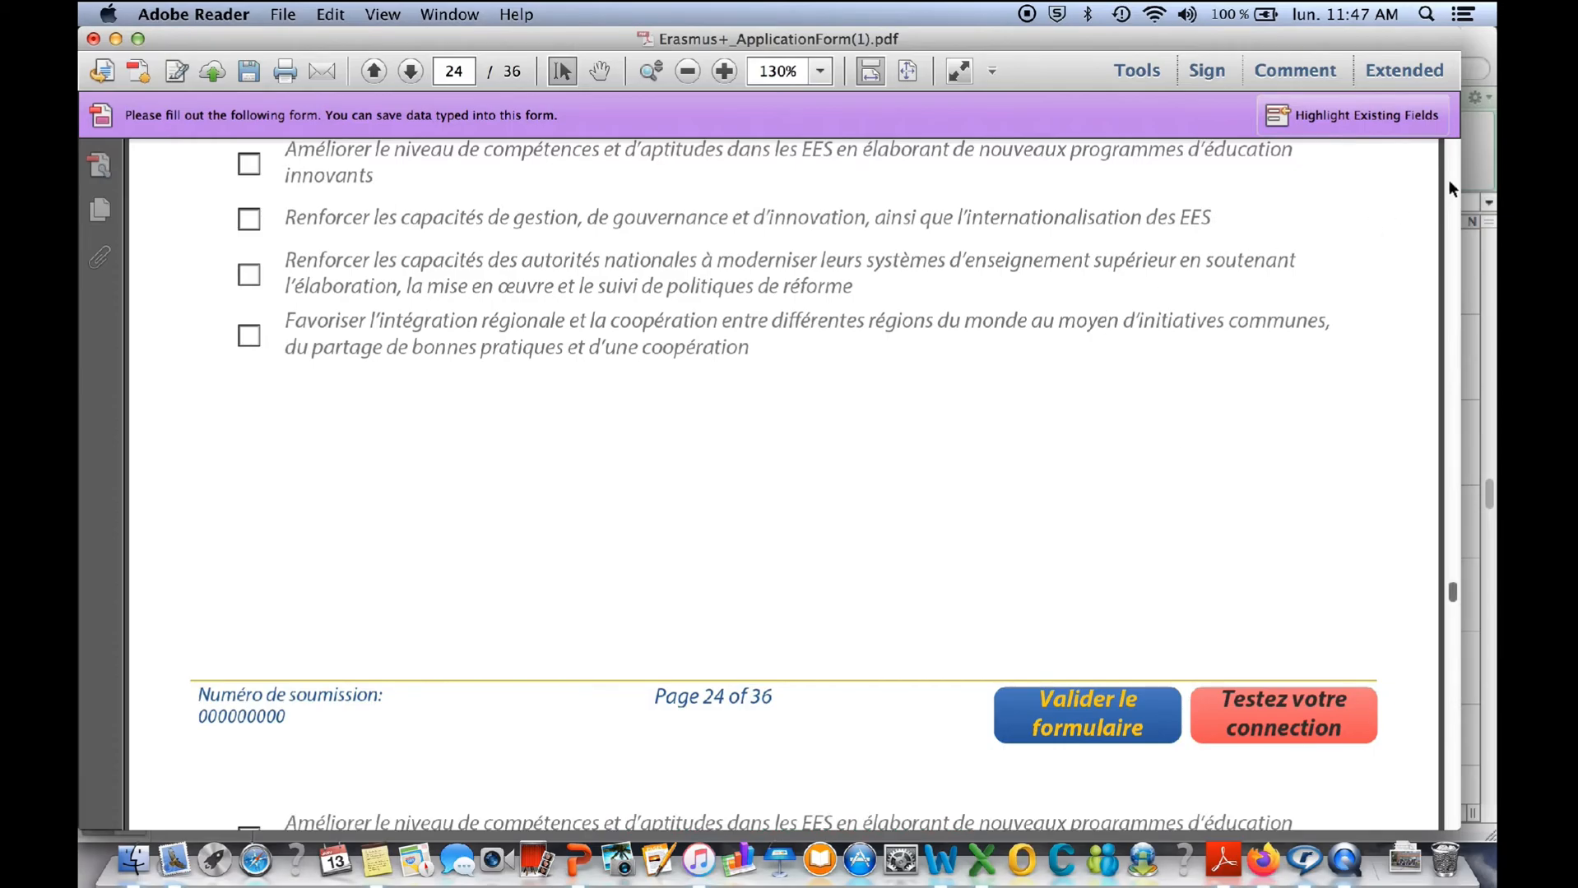
scroll(571, 708, "down", 5)
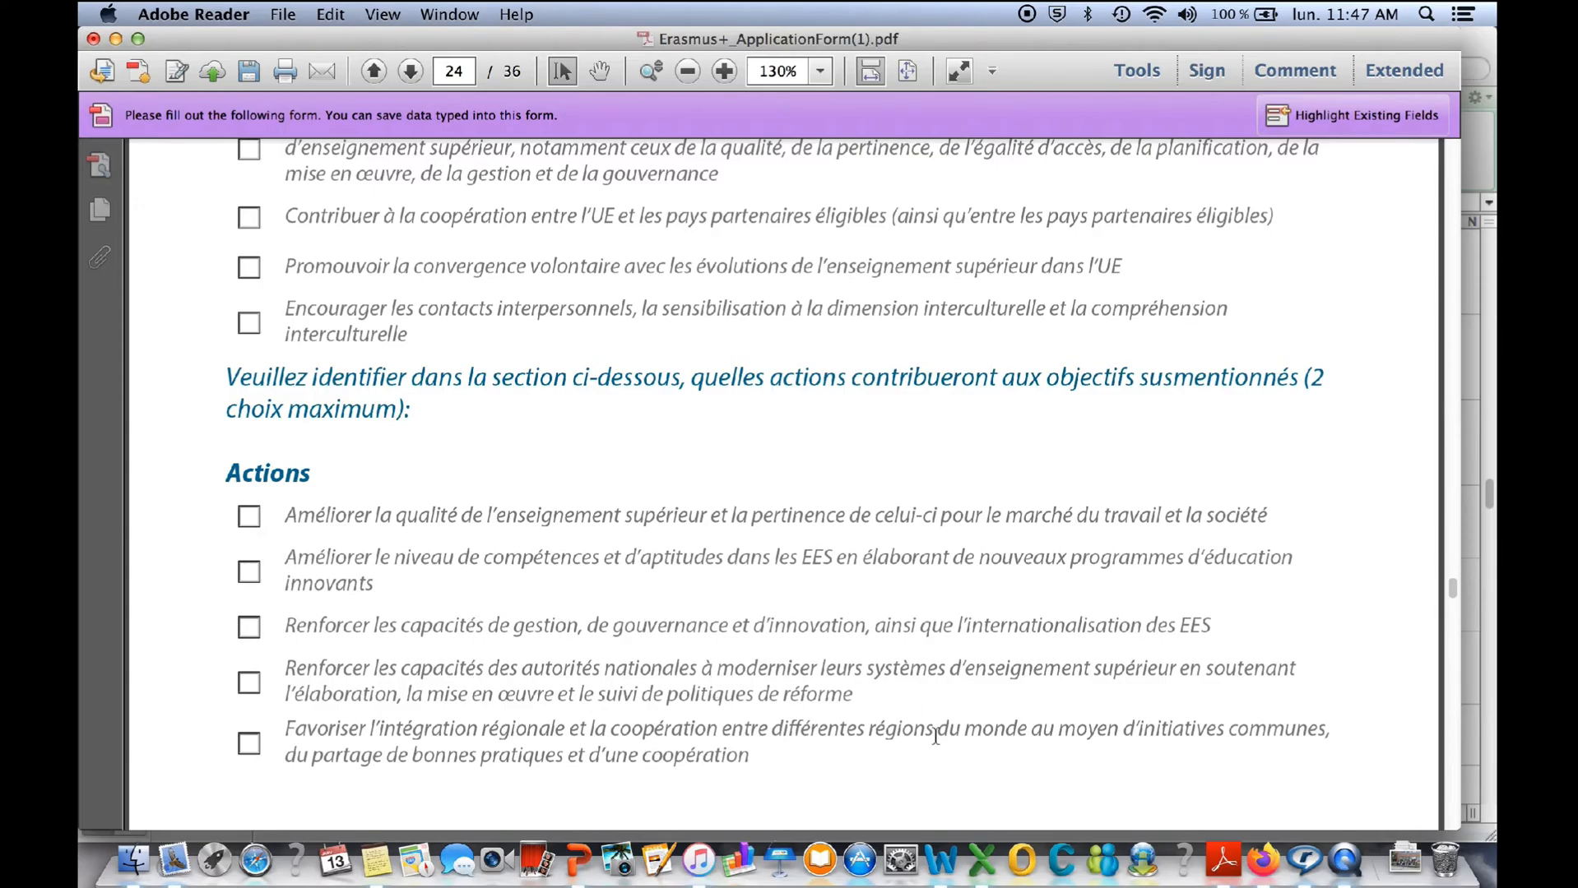
left_click(1449, 791)
left_click(1450, 790)
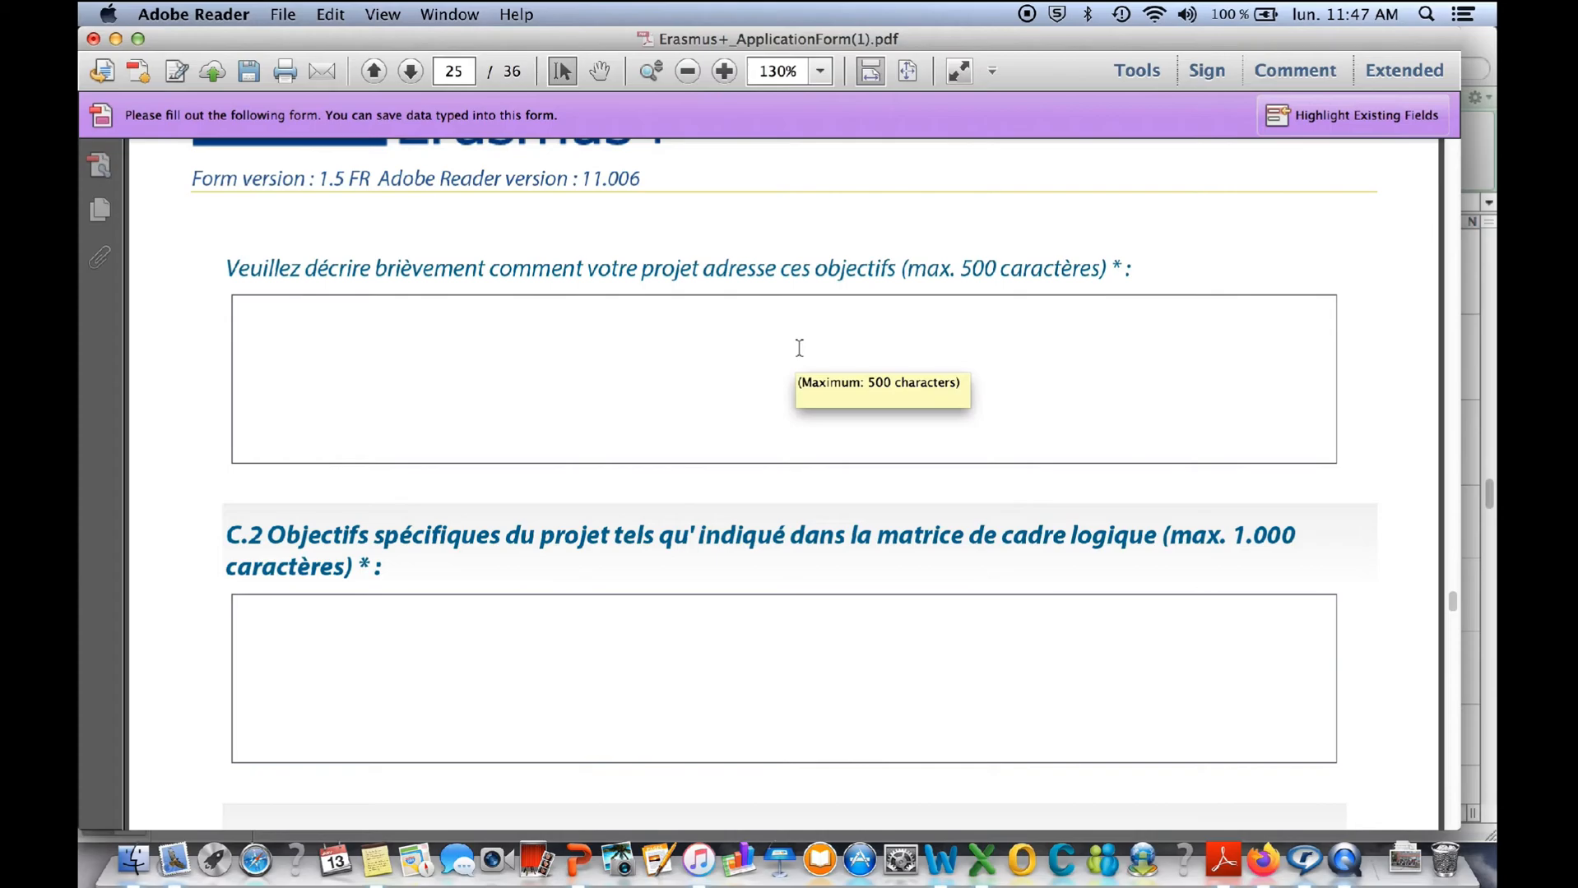
- Examine the C.1 project description box and the C.2 specific objectives box, including the character limit of the description
left_click(573, 337)
left_click_drag(1107, 267, 938, 262)
left_click(518, 650)
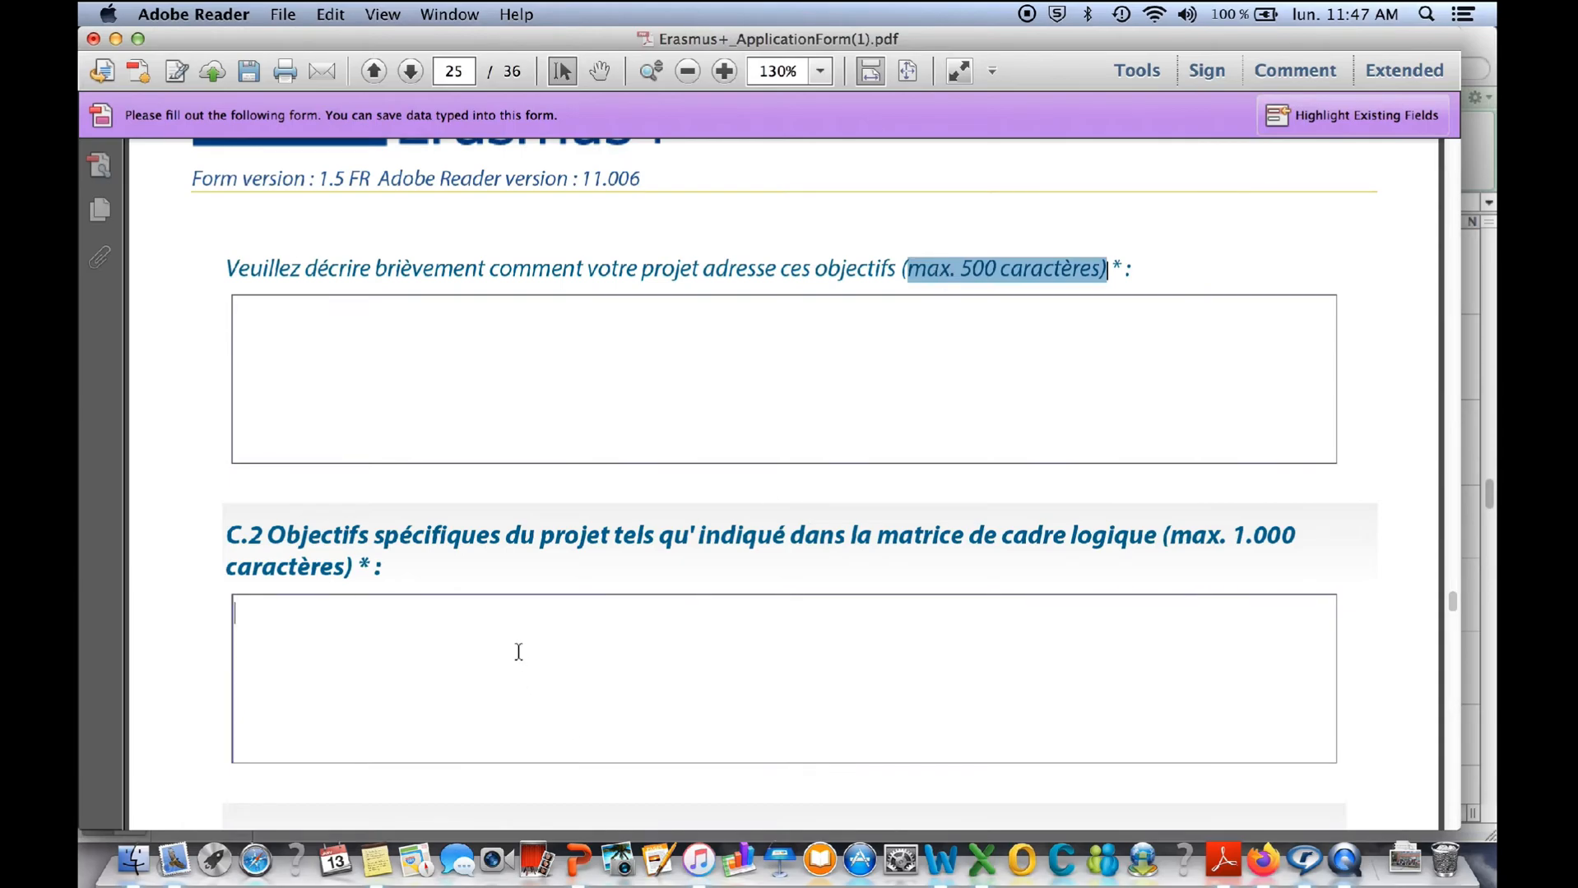
- Review the activity options in section C.3 and the description box for national and regional priorities
left_click(1448, 752)
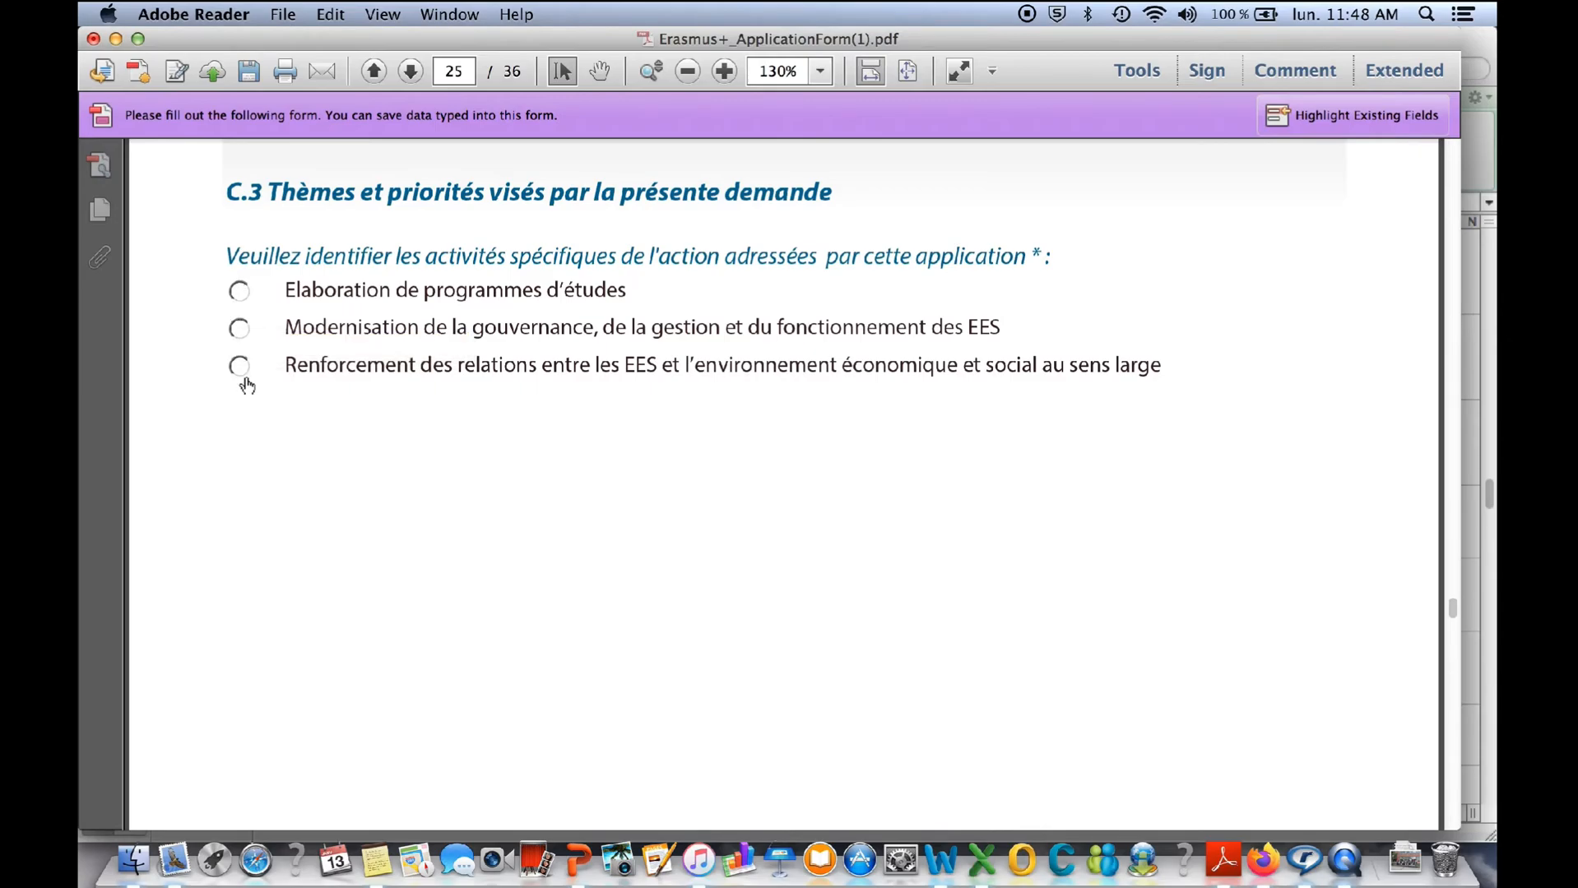
left_click(1449, 748)
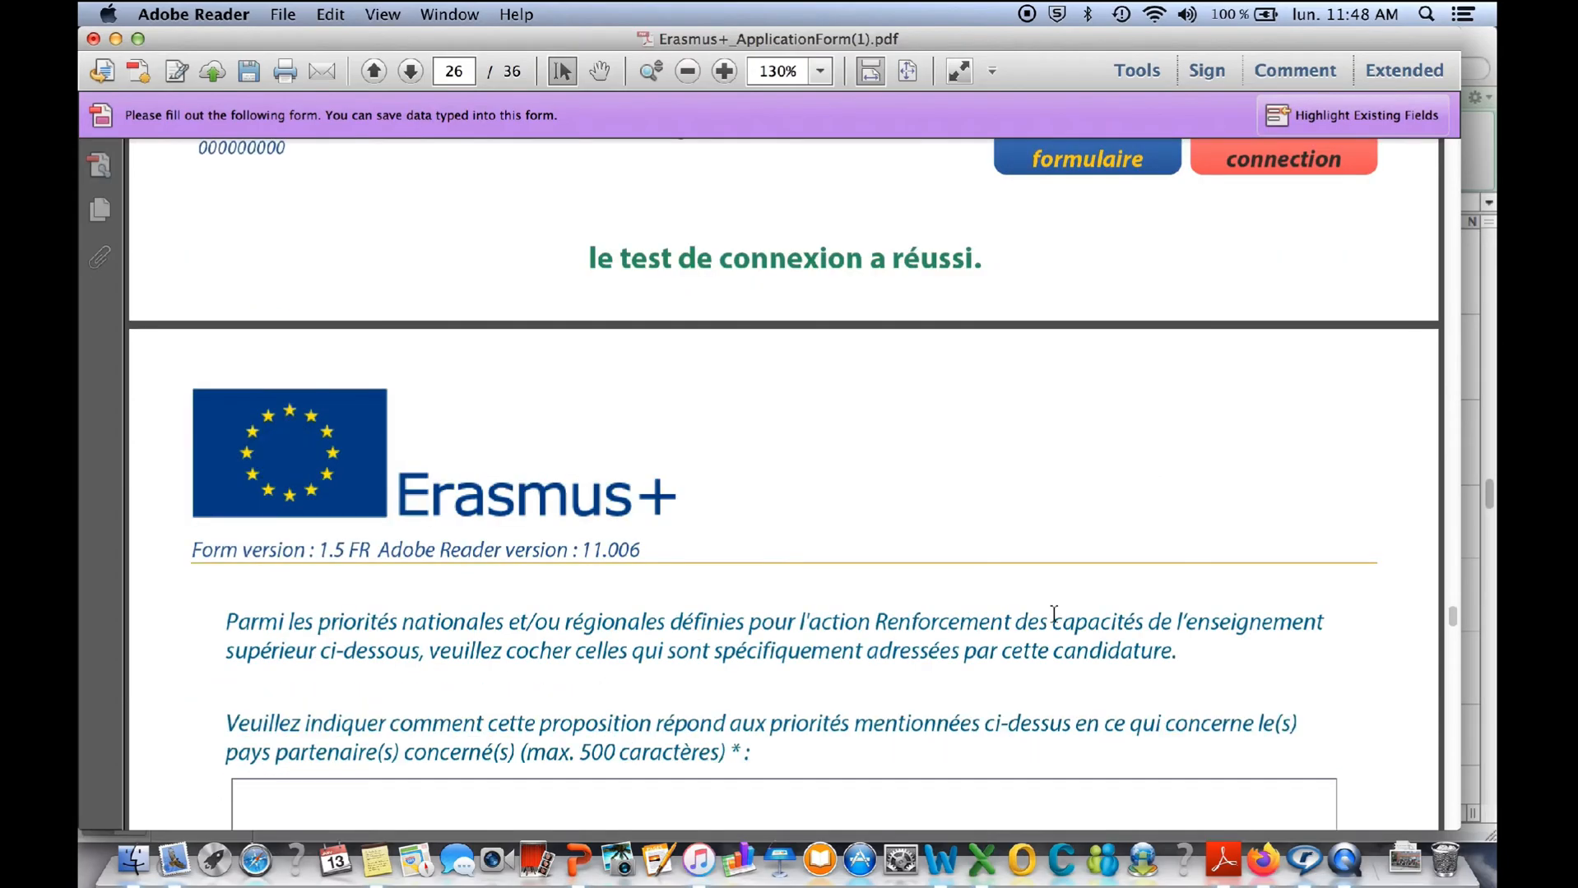
scroll(1054, 615, "down", 5)
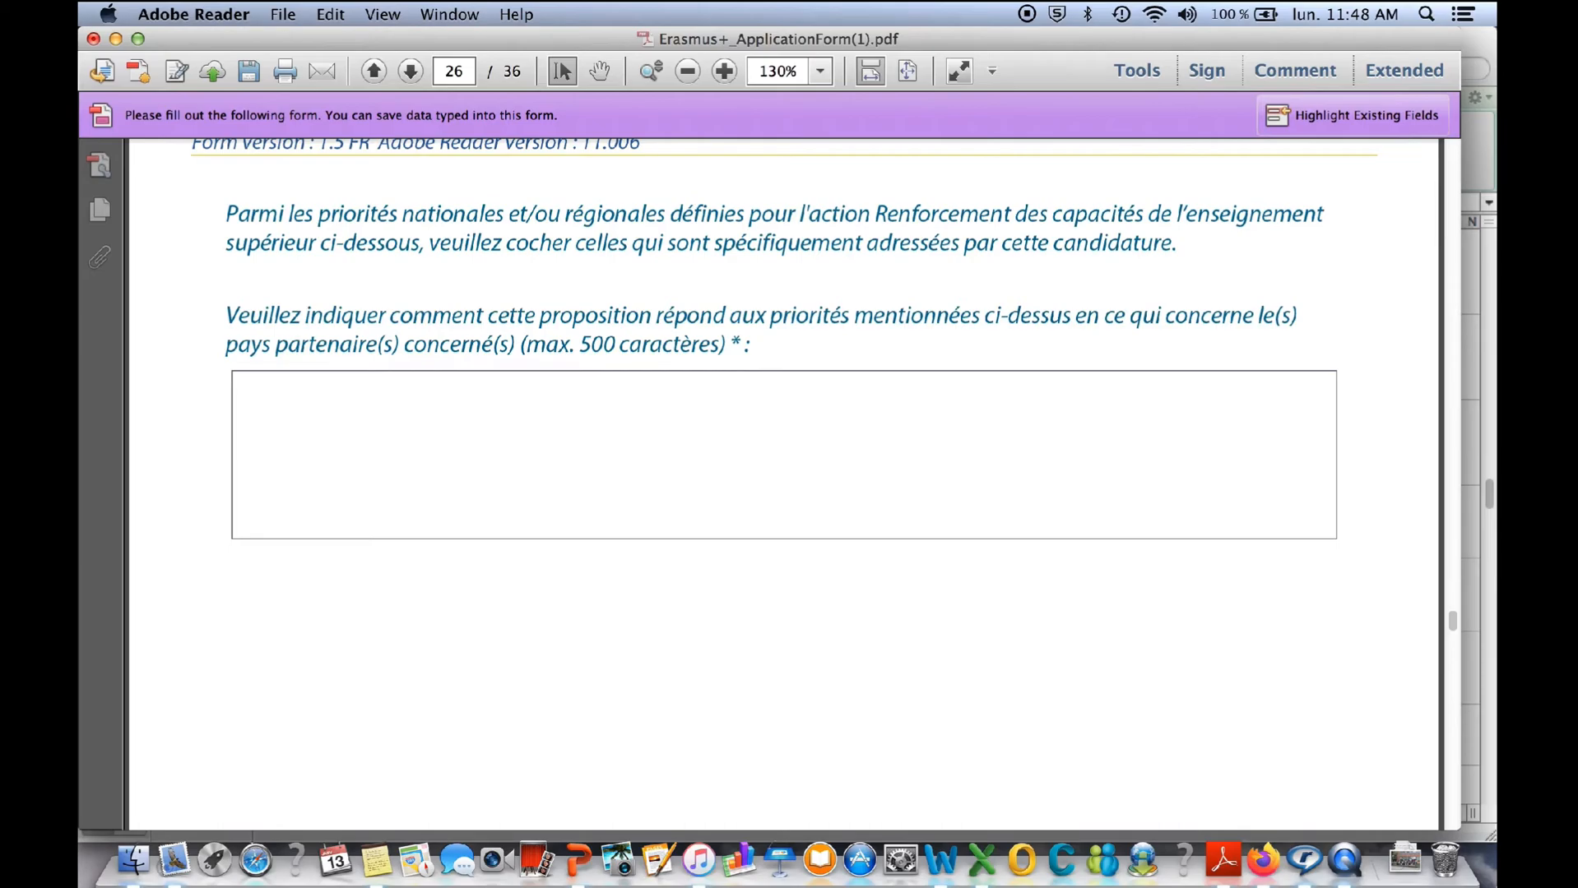
scroll(1449, 764, "down", 10)
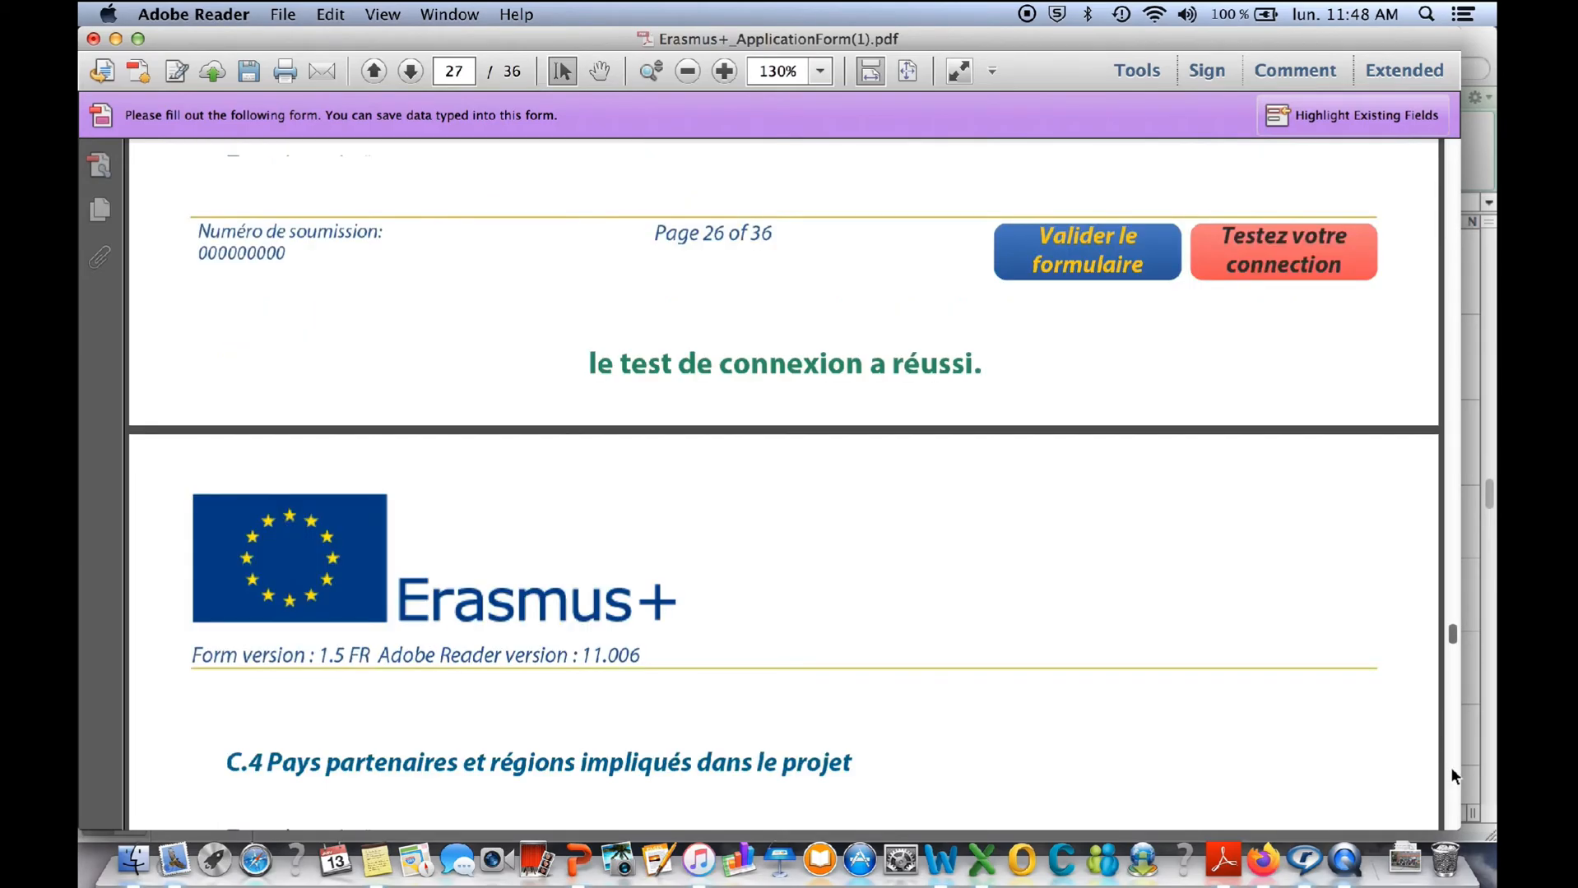
- Set the project type to Projet national in section C.4
left_click(1452, 767)
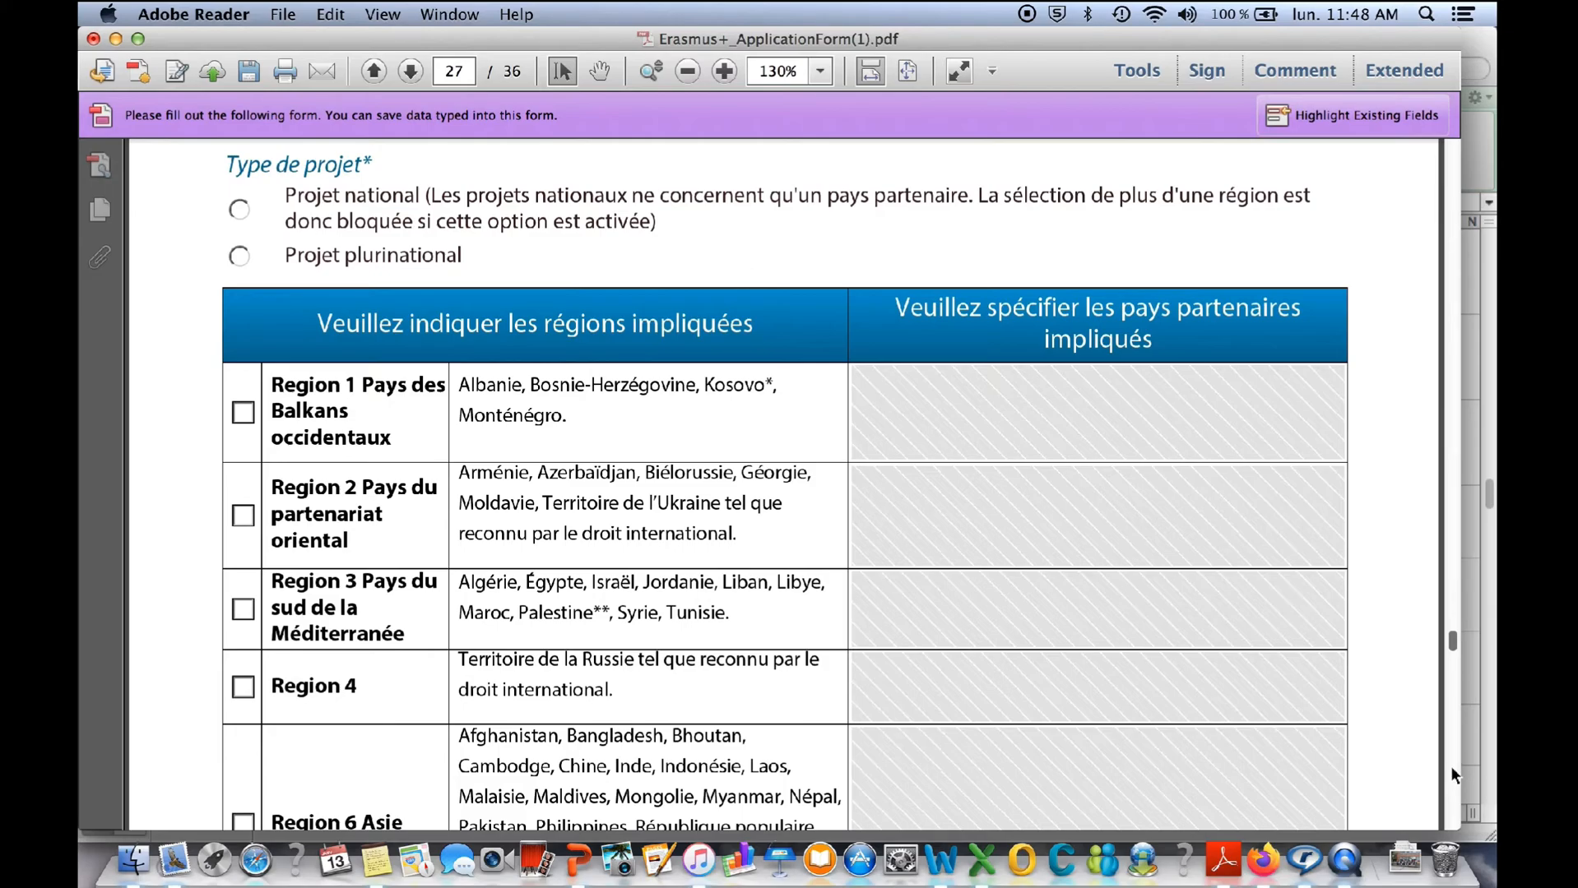
scroll(547, 265, "up", 1)
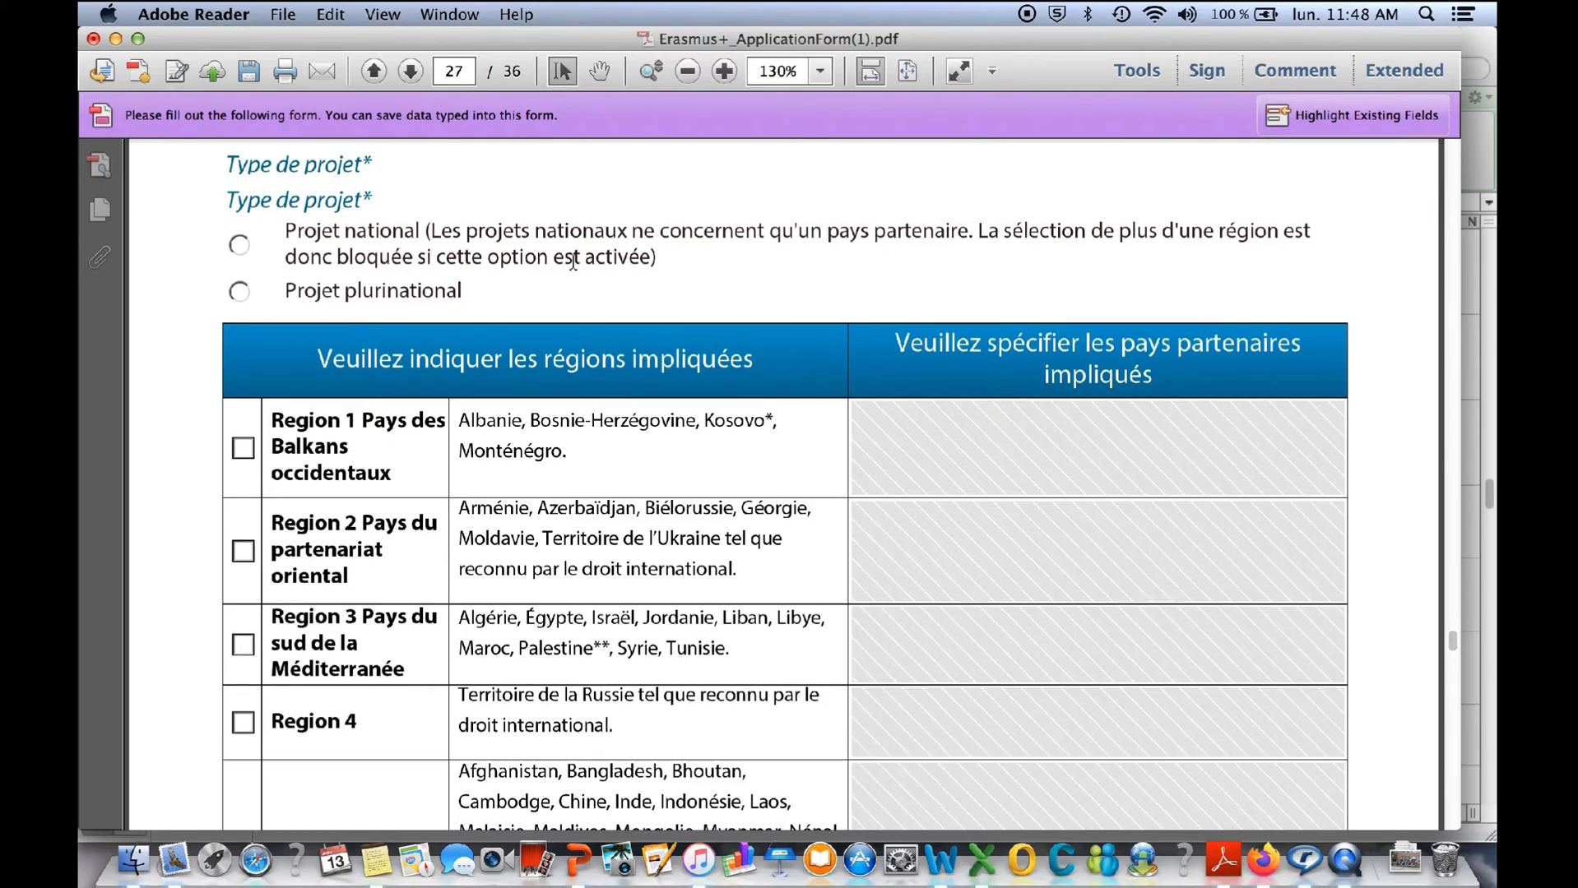
left_click(239, 245)
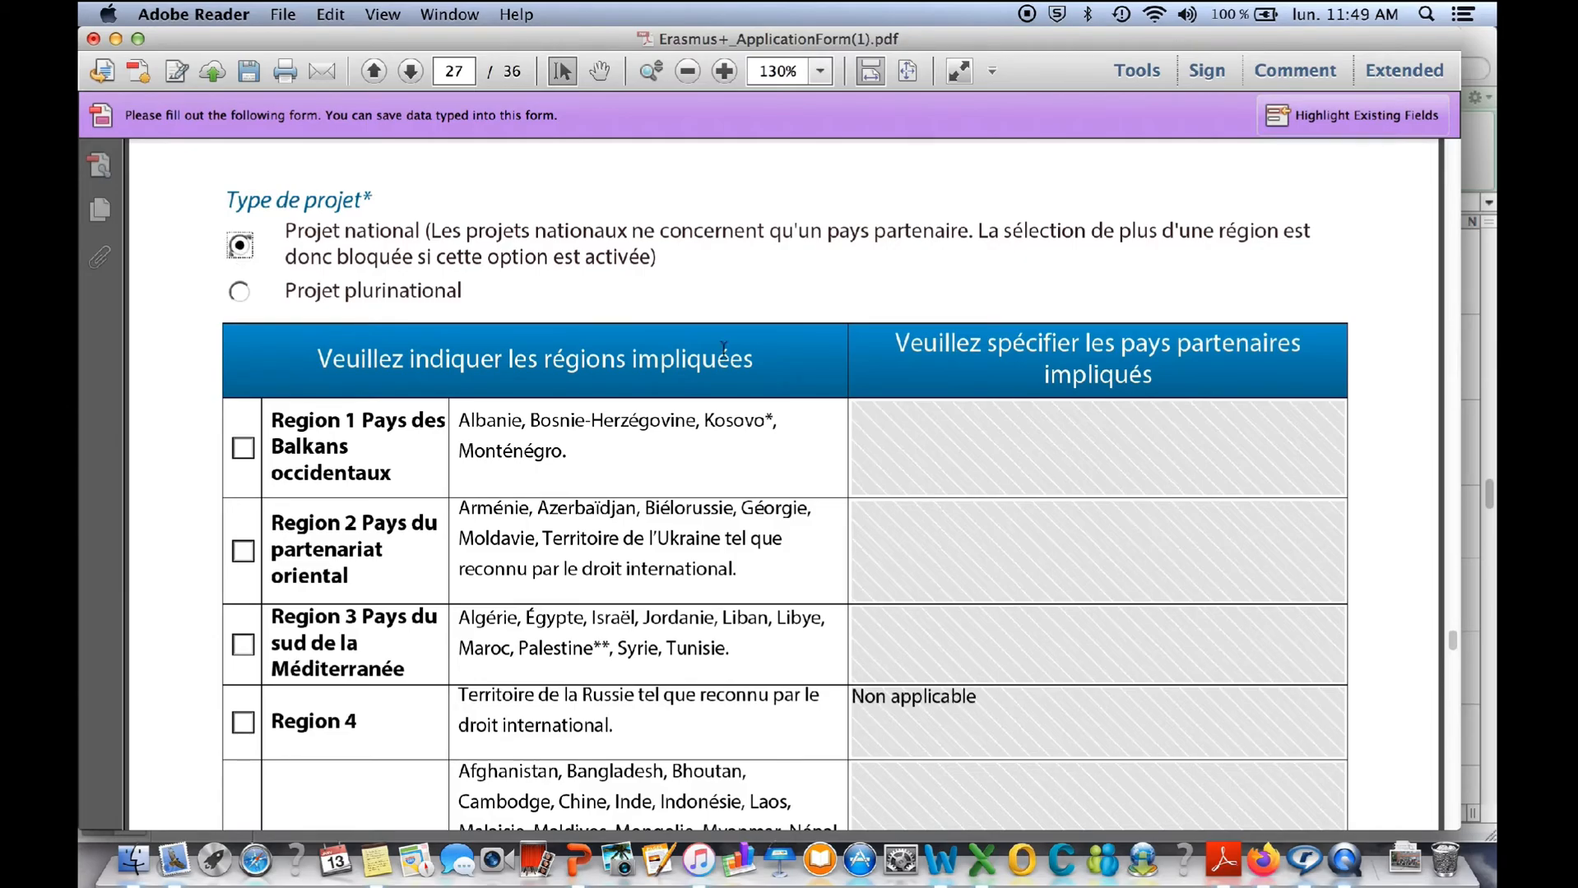
- Look through the table of regions and partner countries in section C.4
scroll(666, 430, "down", 1)
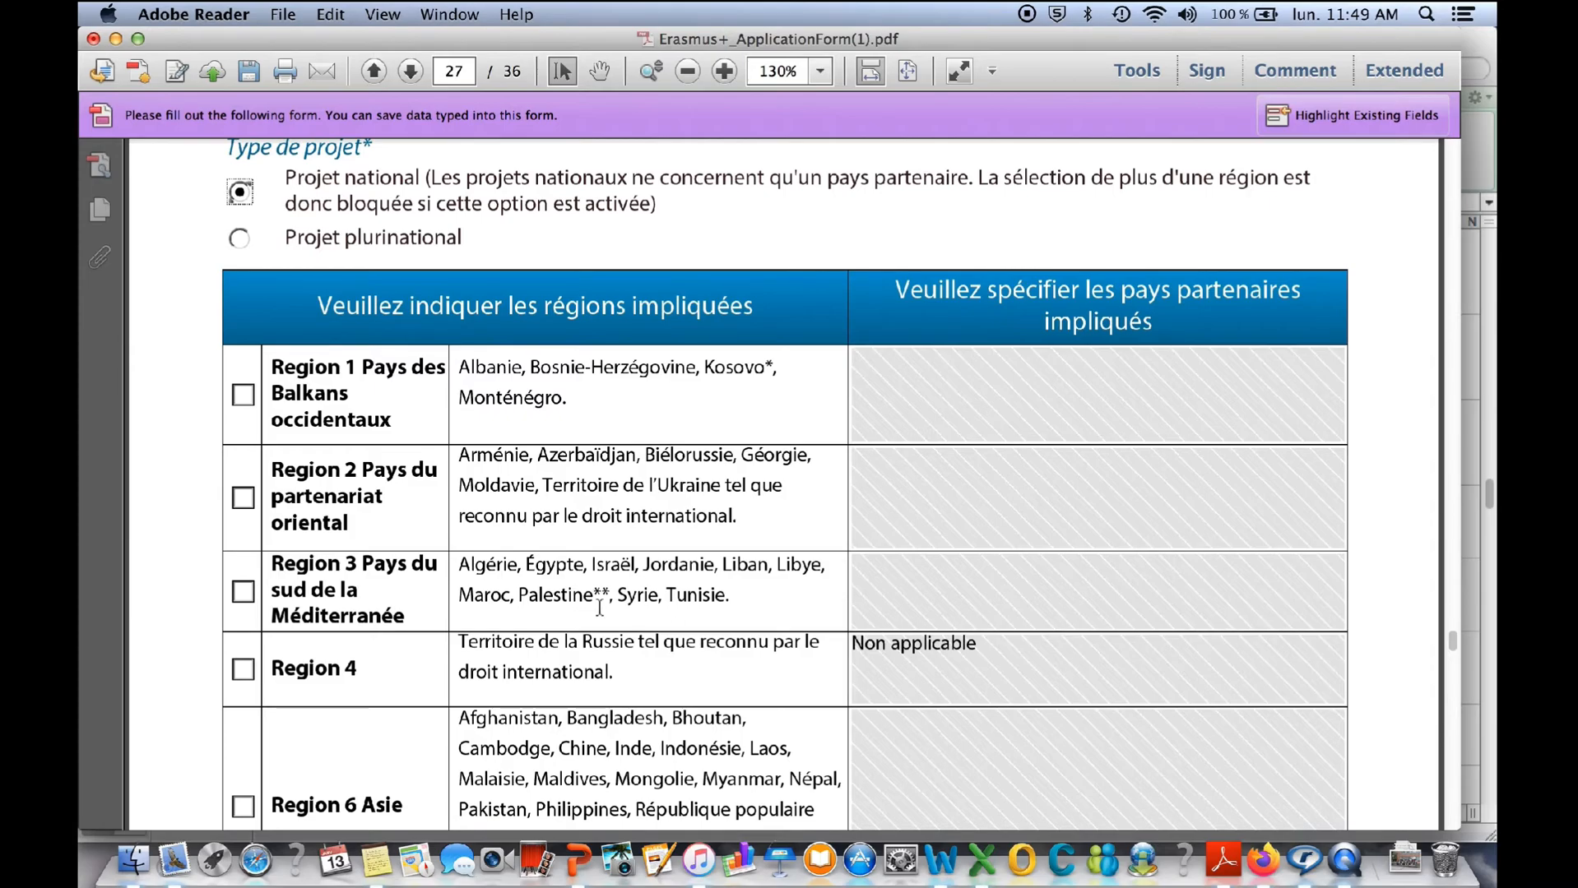
scroll(599, 609, "down", 4)
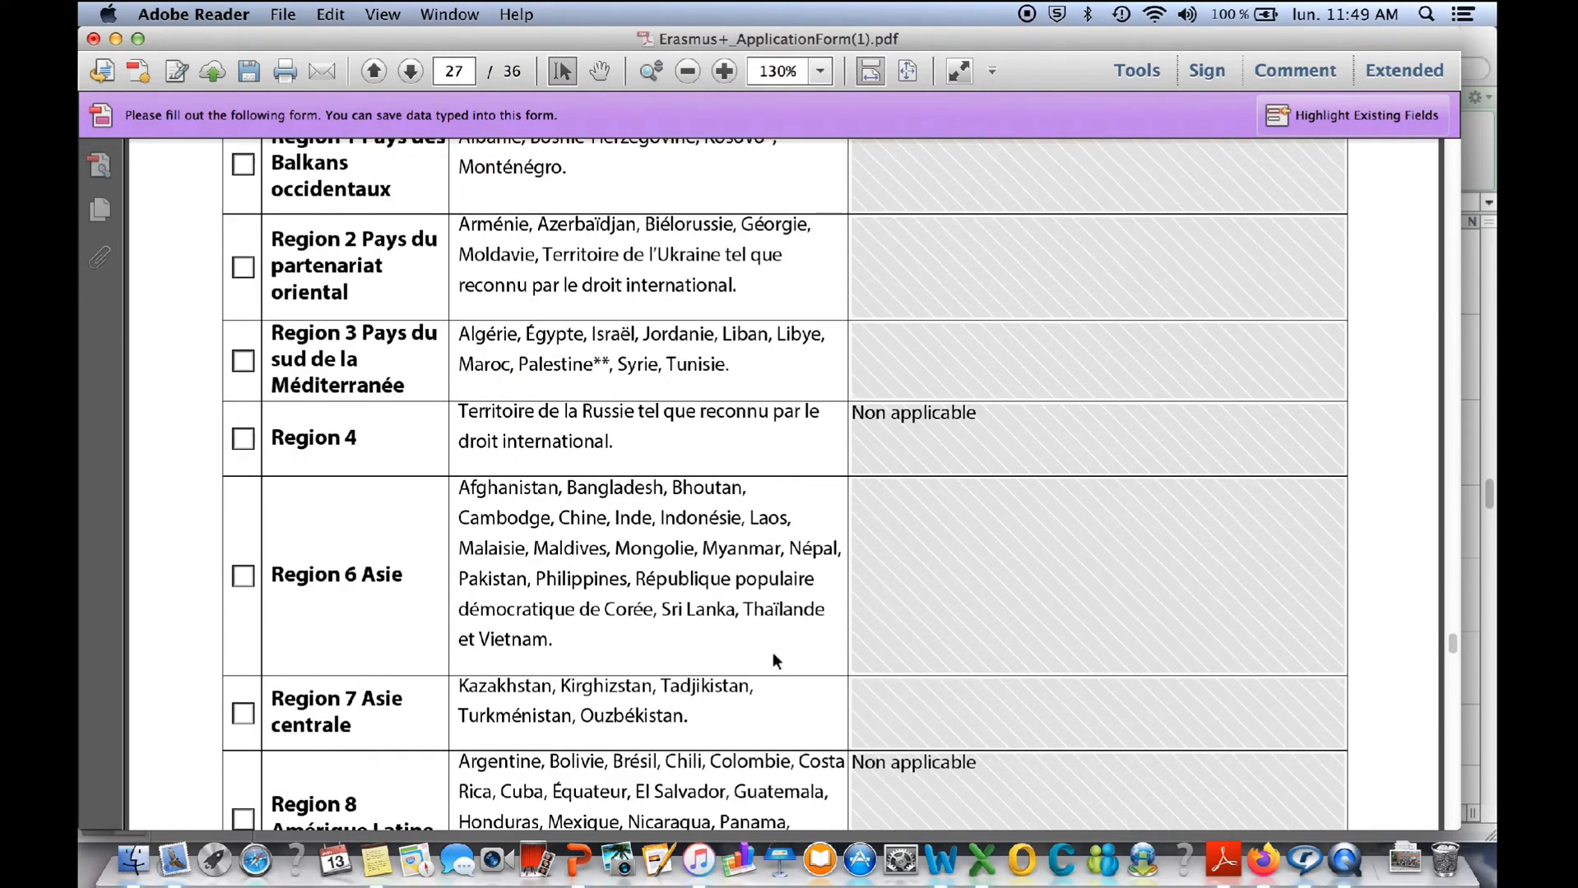
scroll(899, 639, "down", 7)
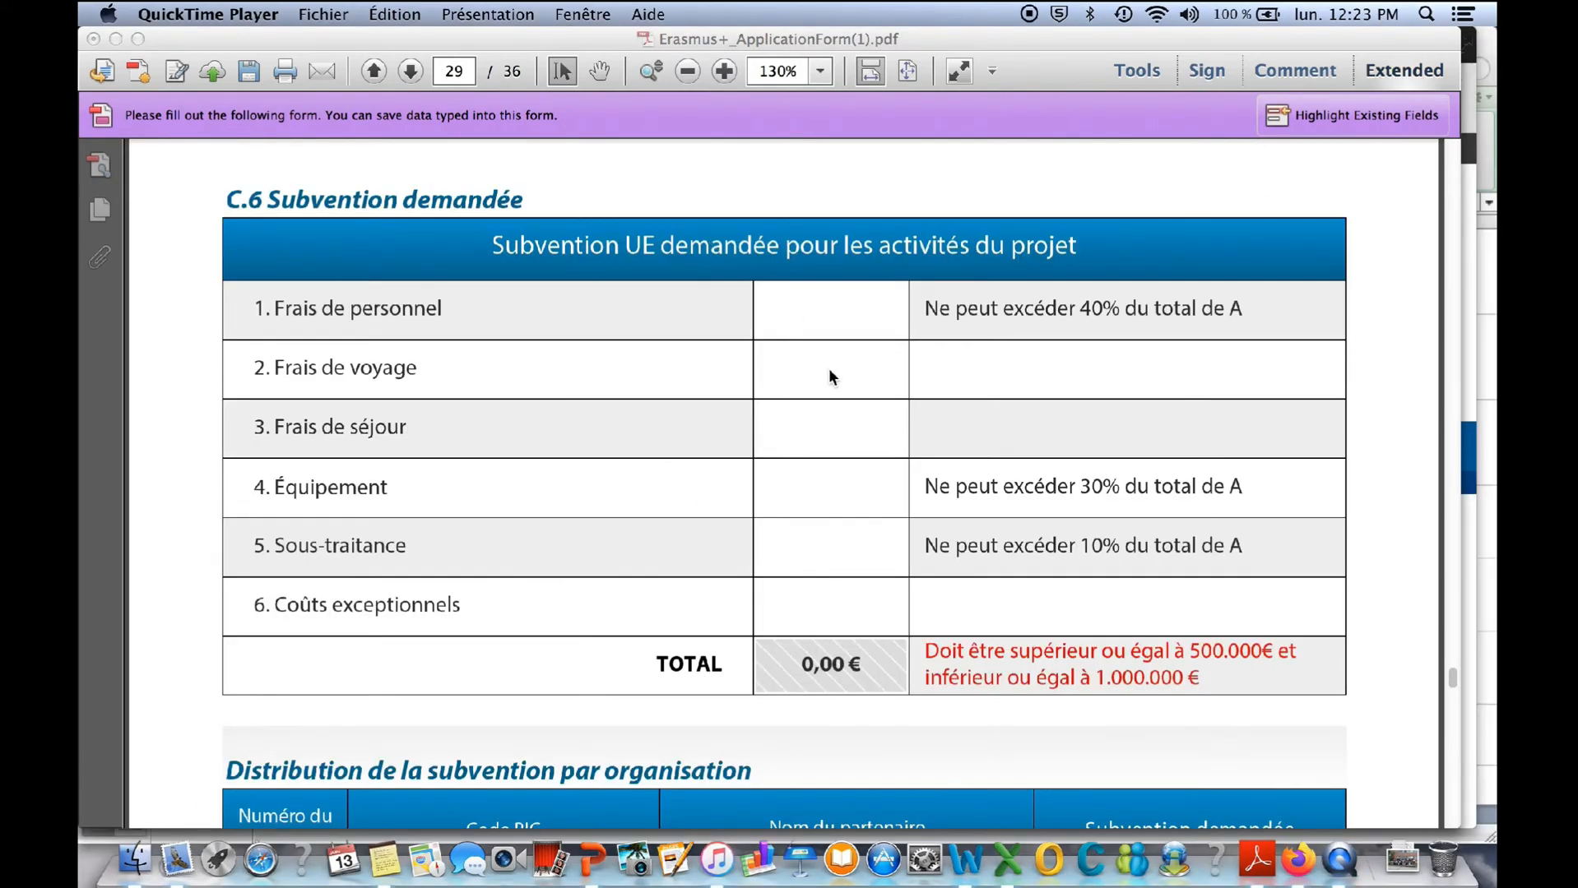
- Review the requested grant categories and limits in section C.6 and the grant distribution per organisation
scroll(1040, 444, "down", 3)
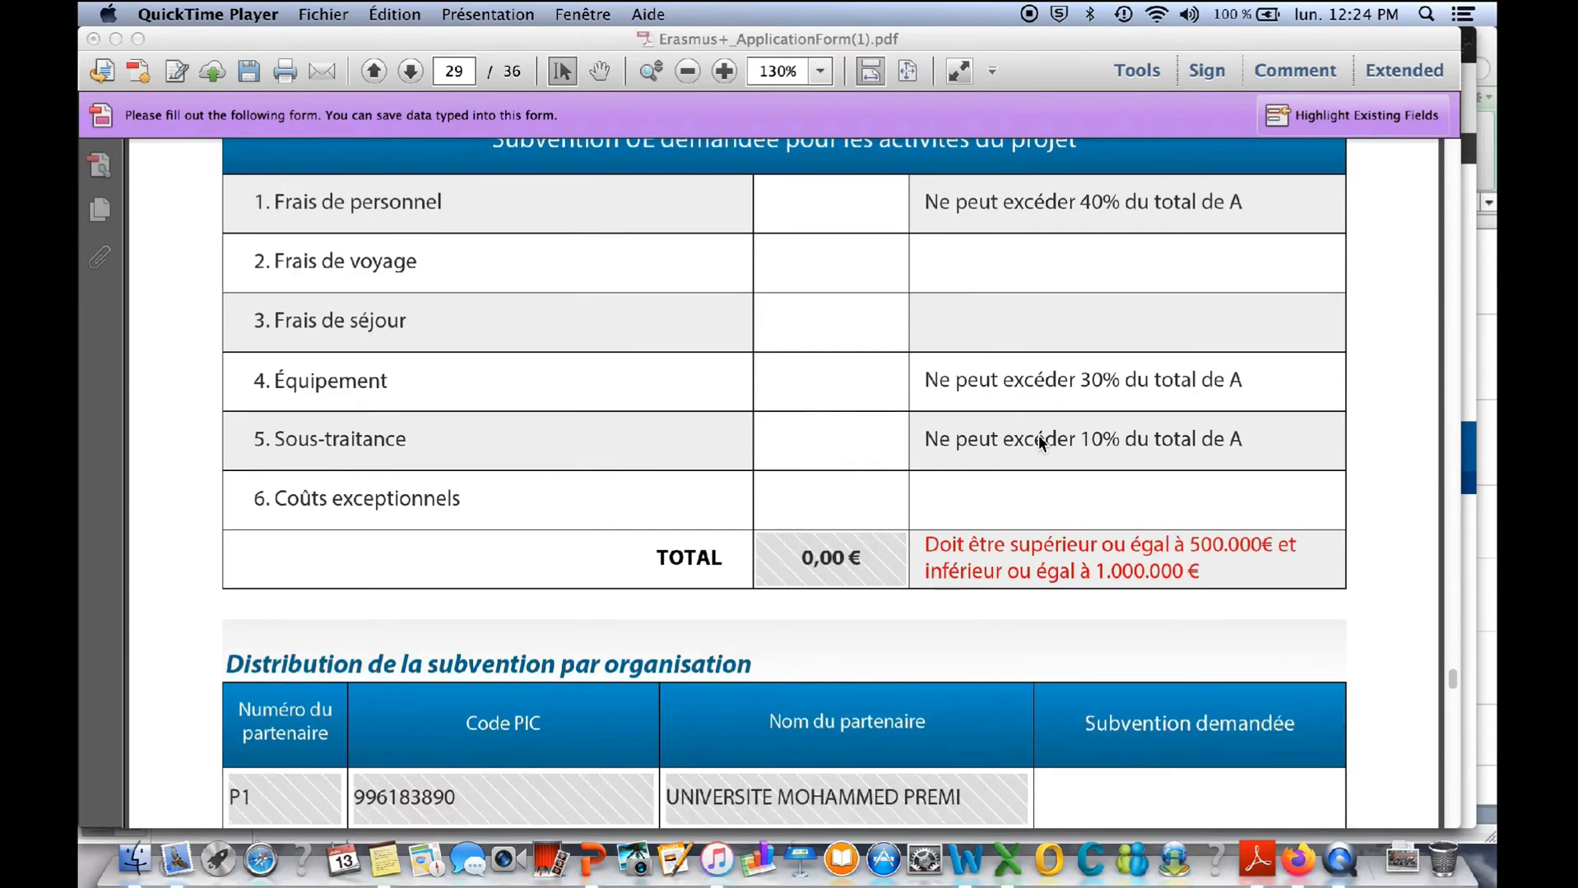
scroll(1039, 443, "up", 4)
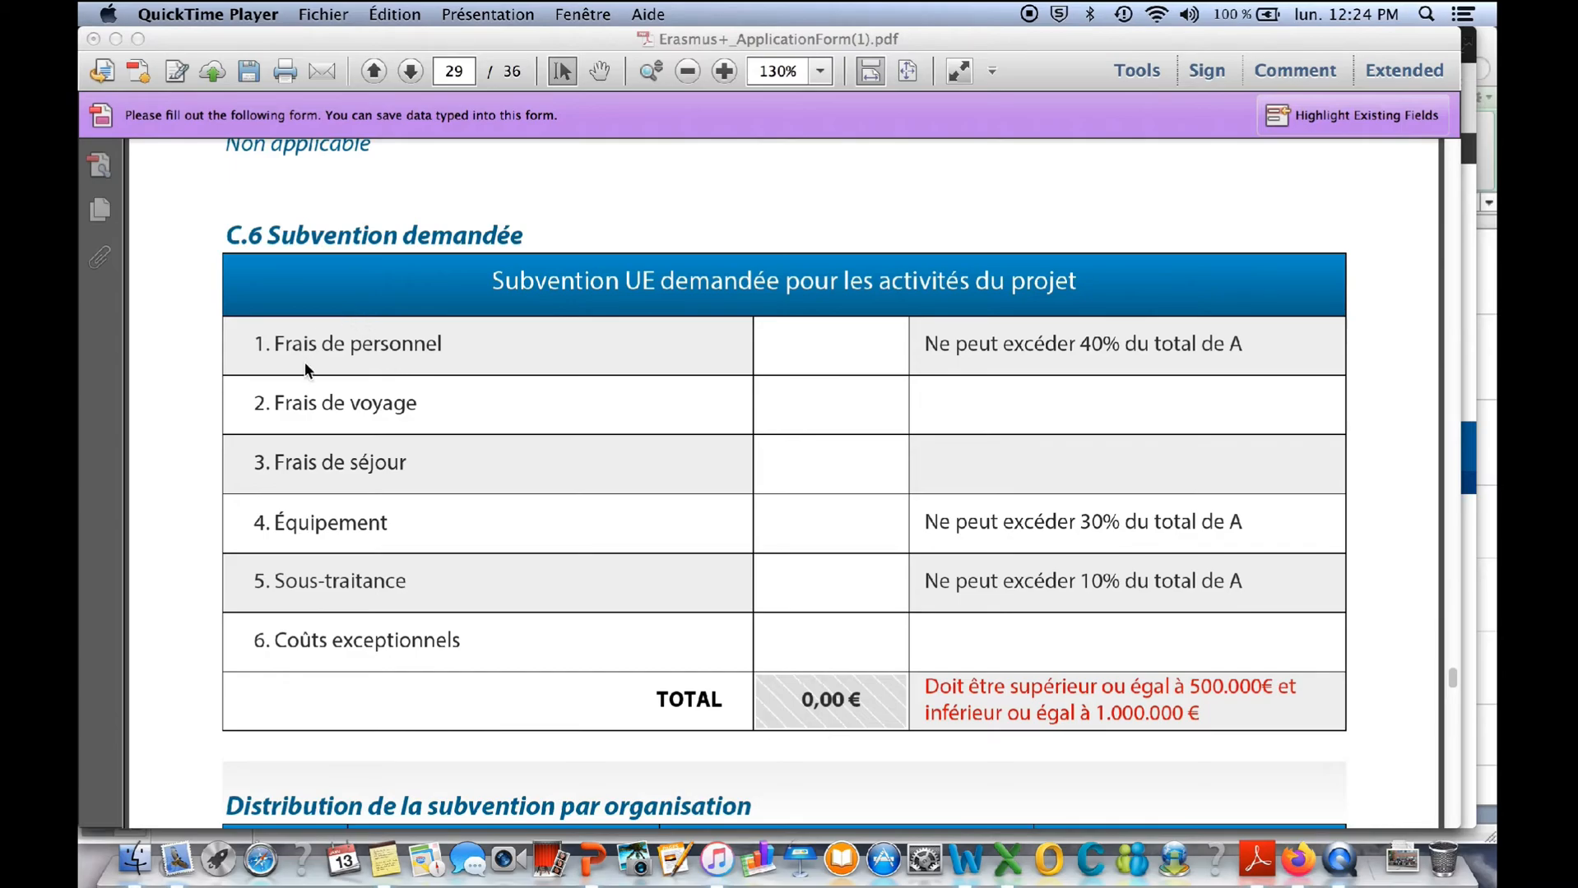
scroll(483, 351, "down", 2)
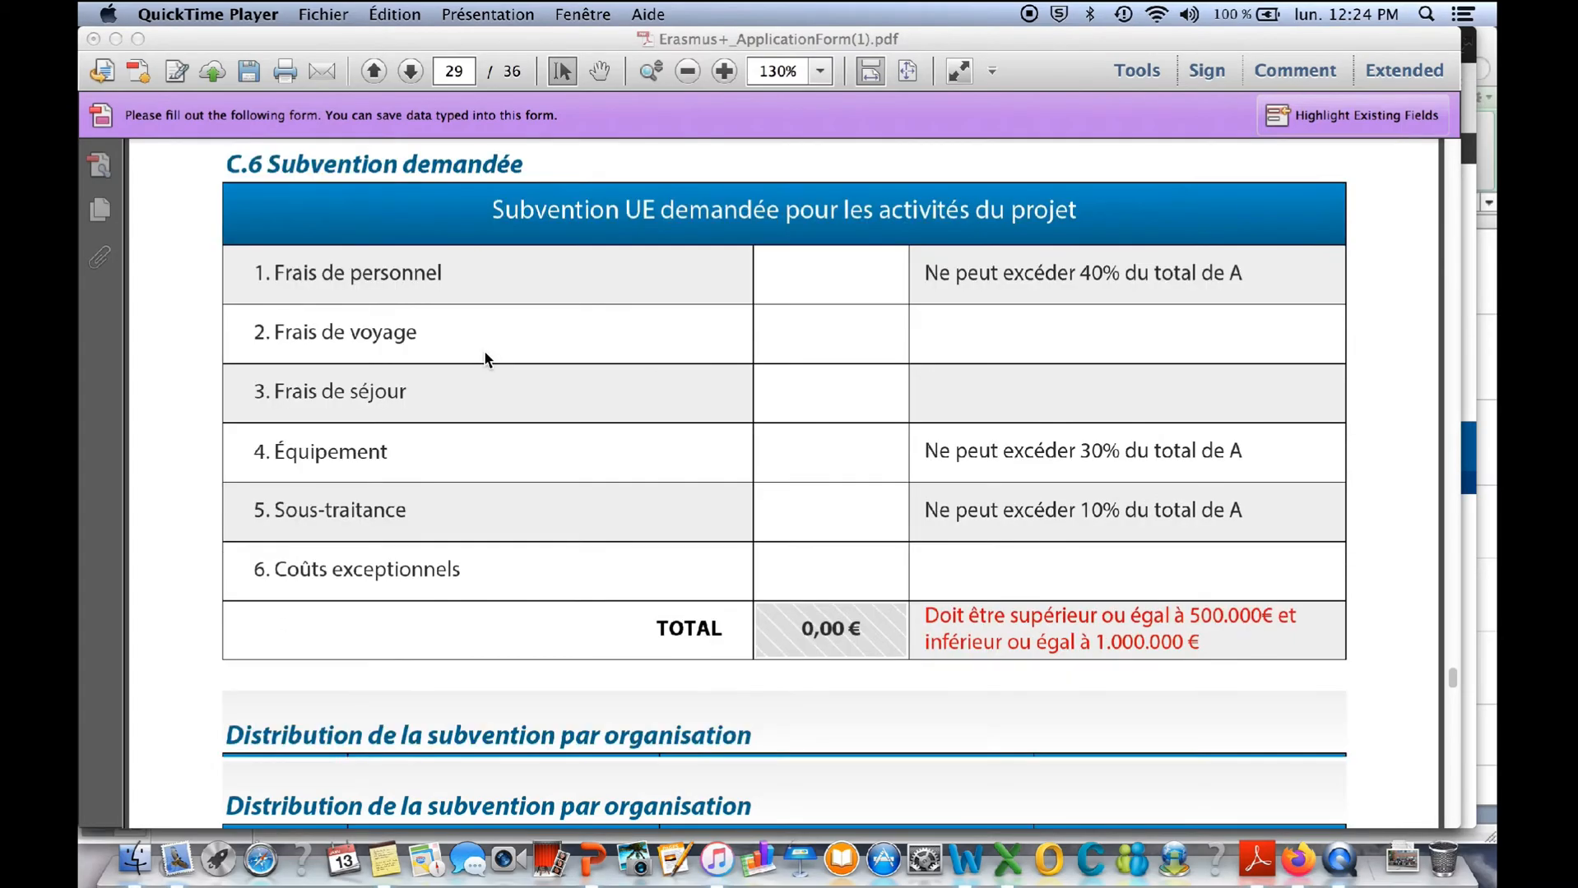
left_click(1451, 772)
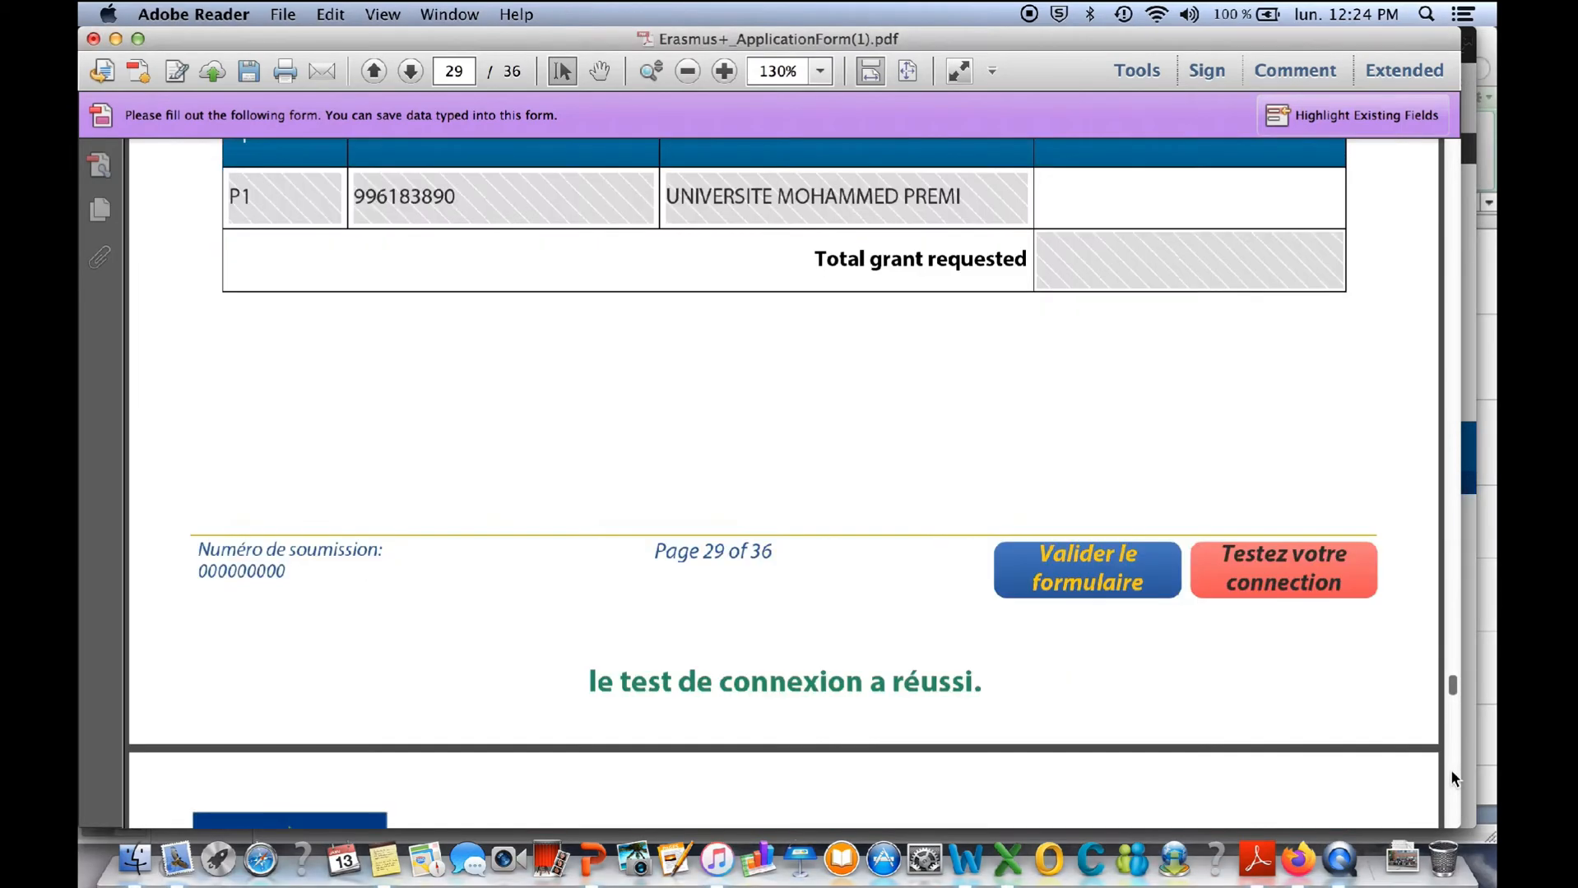
- Look through the C.7 indicators on project implementation, training and mobility, and impact on pages 30 and 31
left_click(1451, 771)
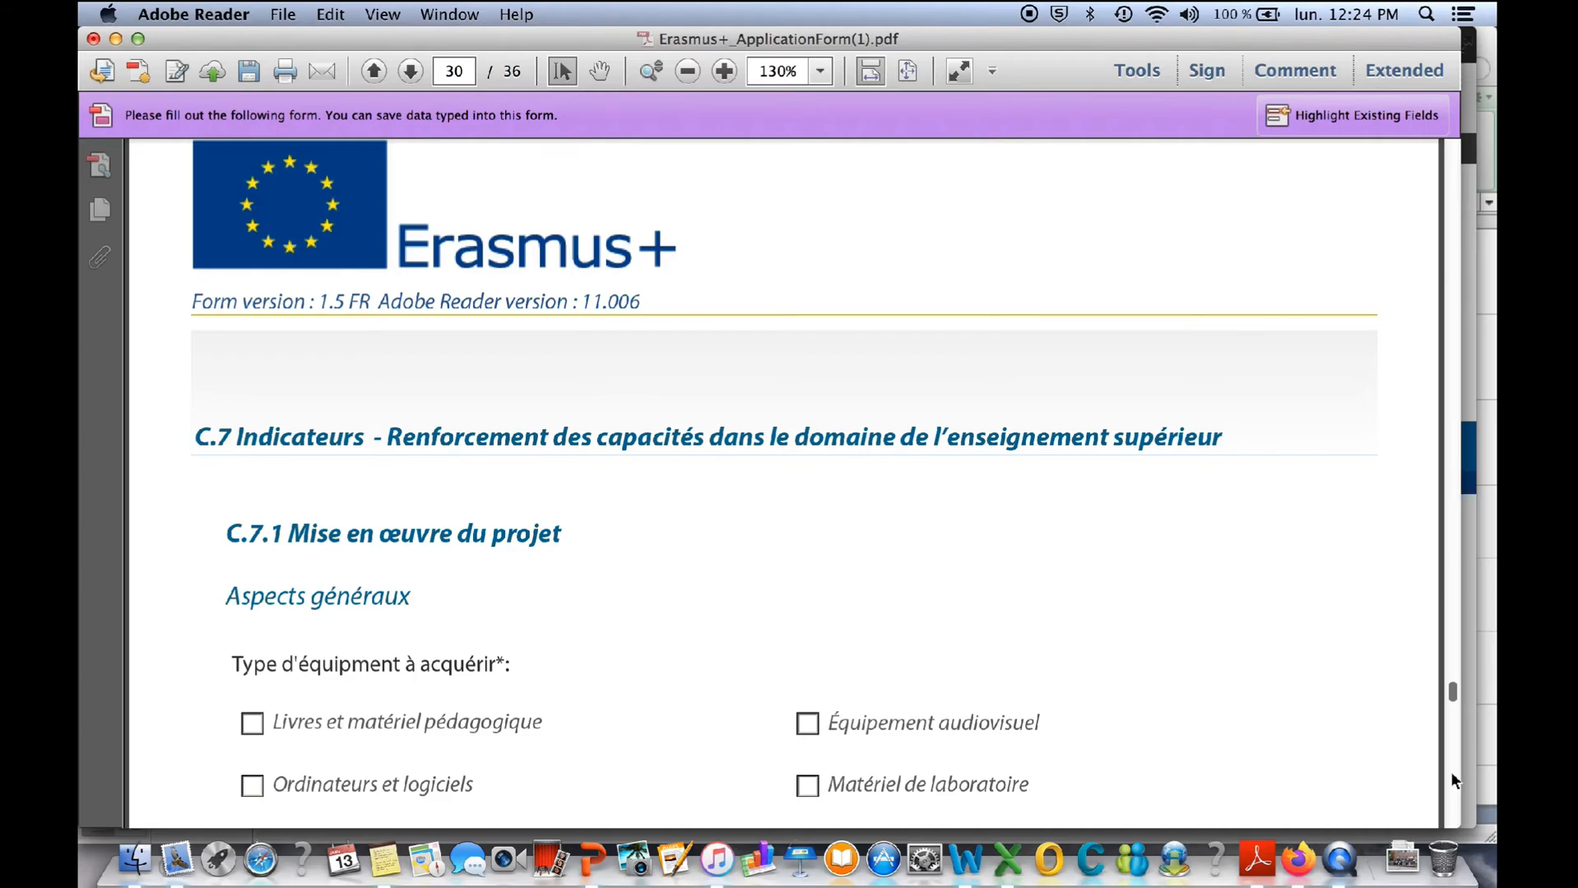
left_click(1451, 772)
left_click(1271, 339)
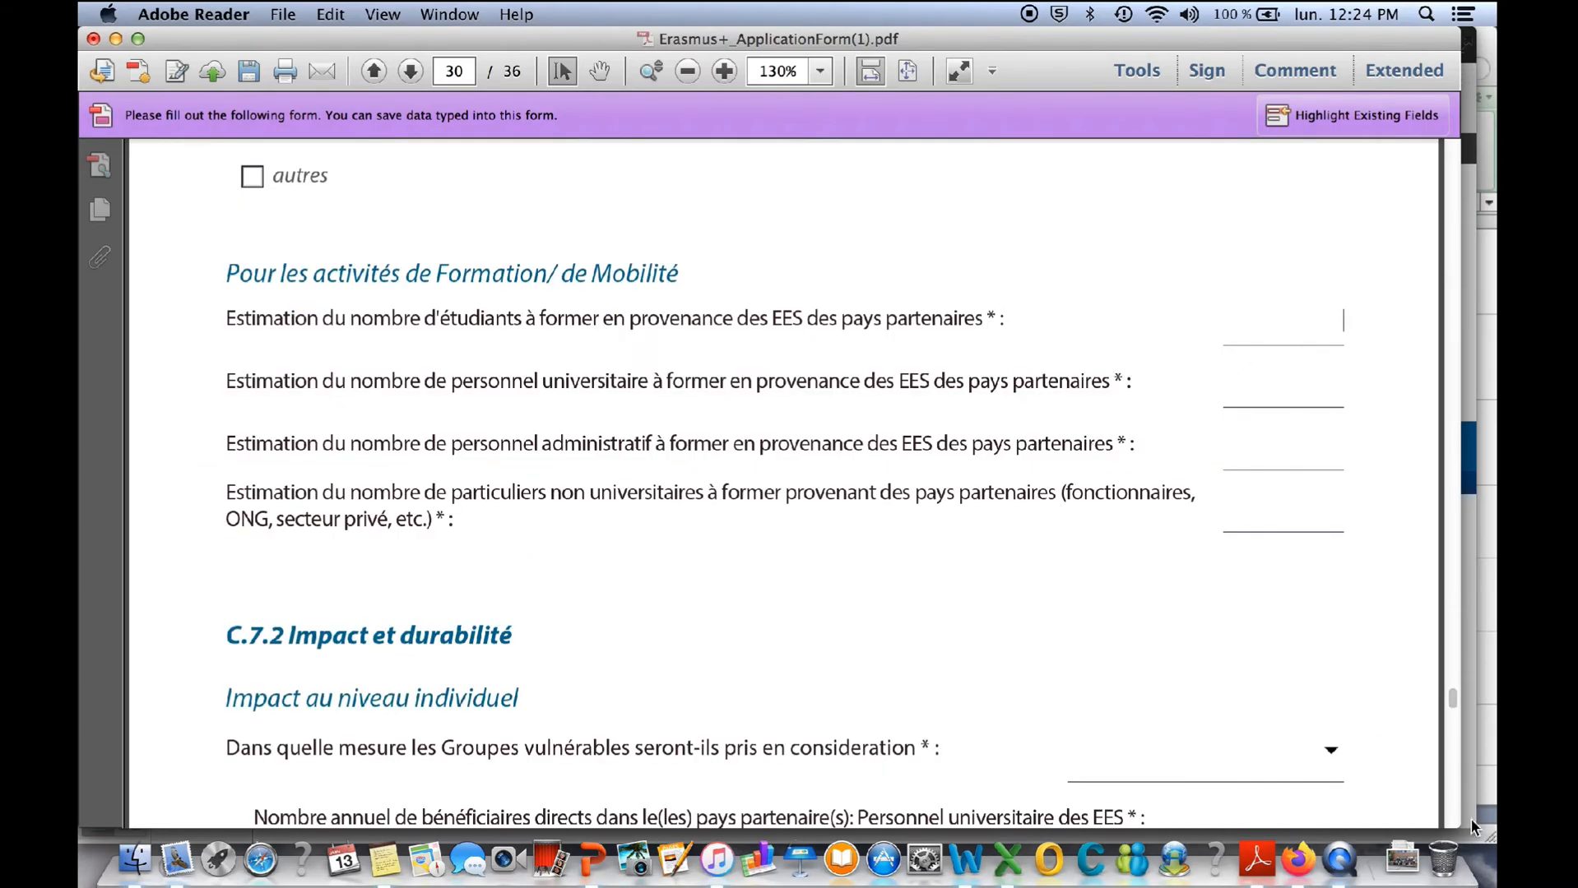
left_click(1452, 800)
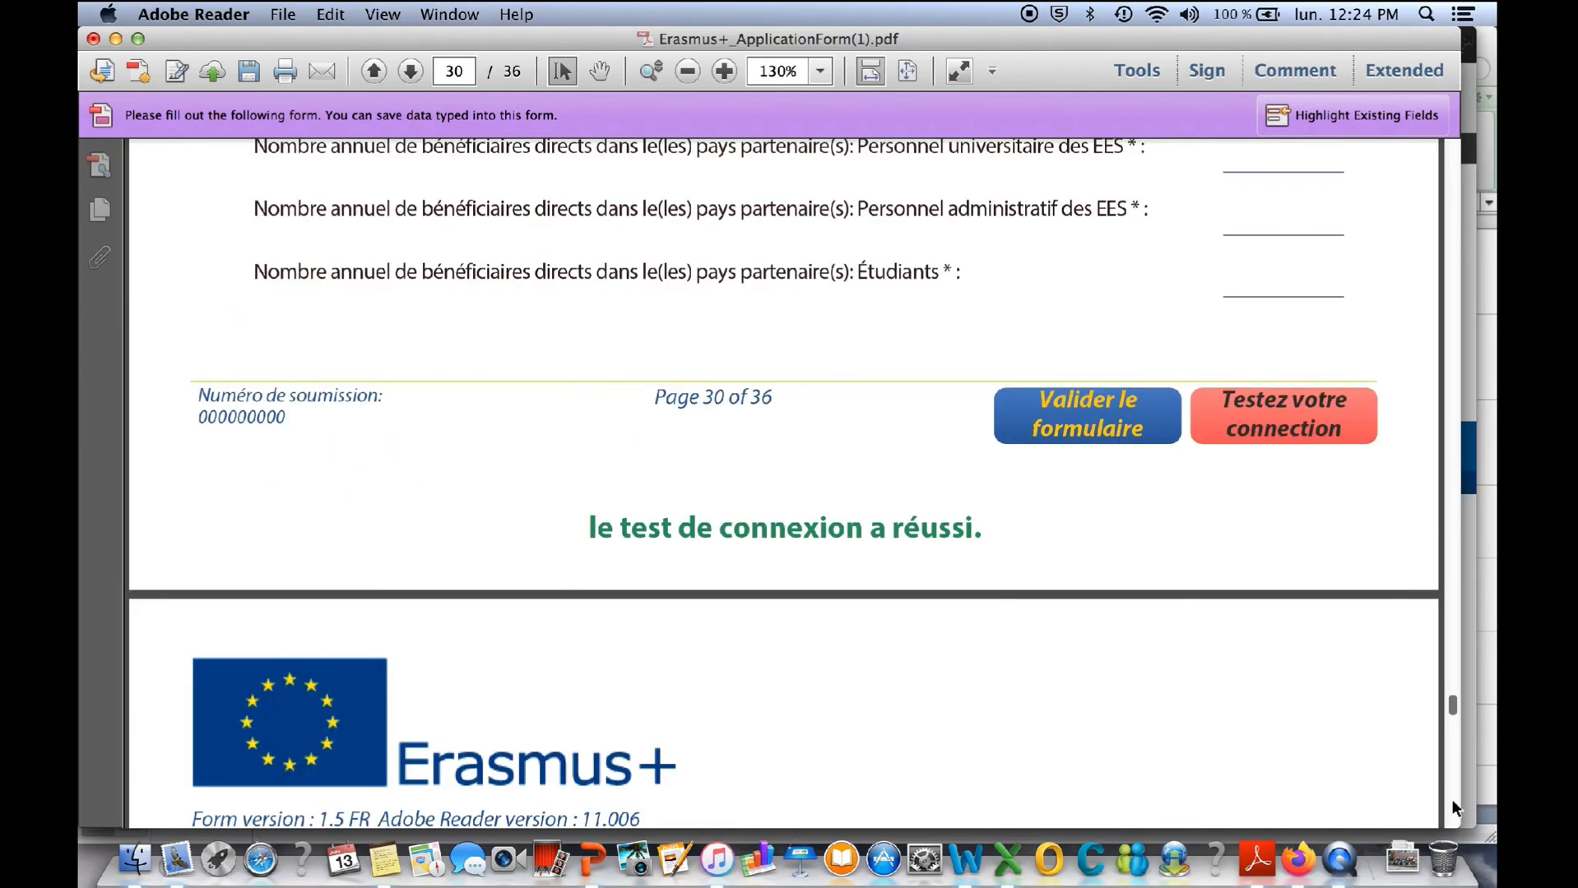
left_click(1452, 799)
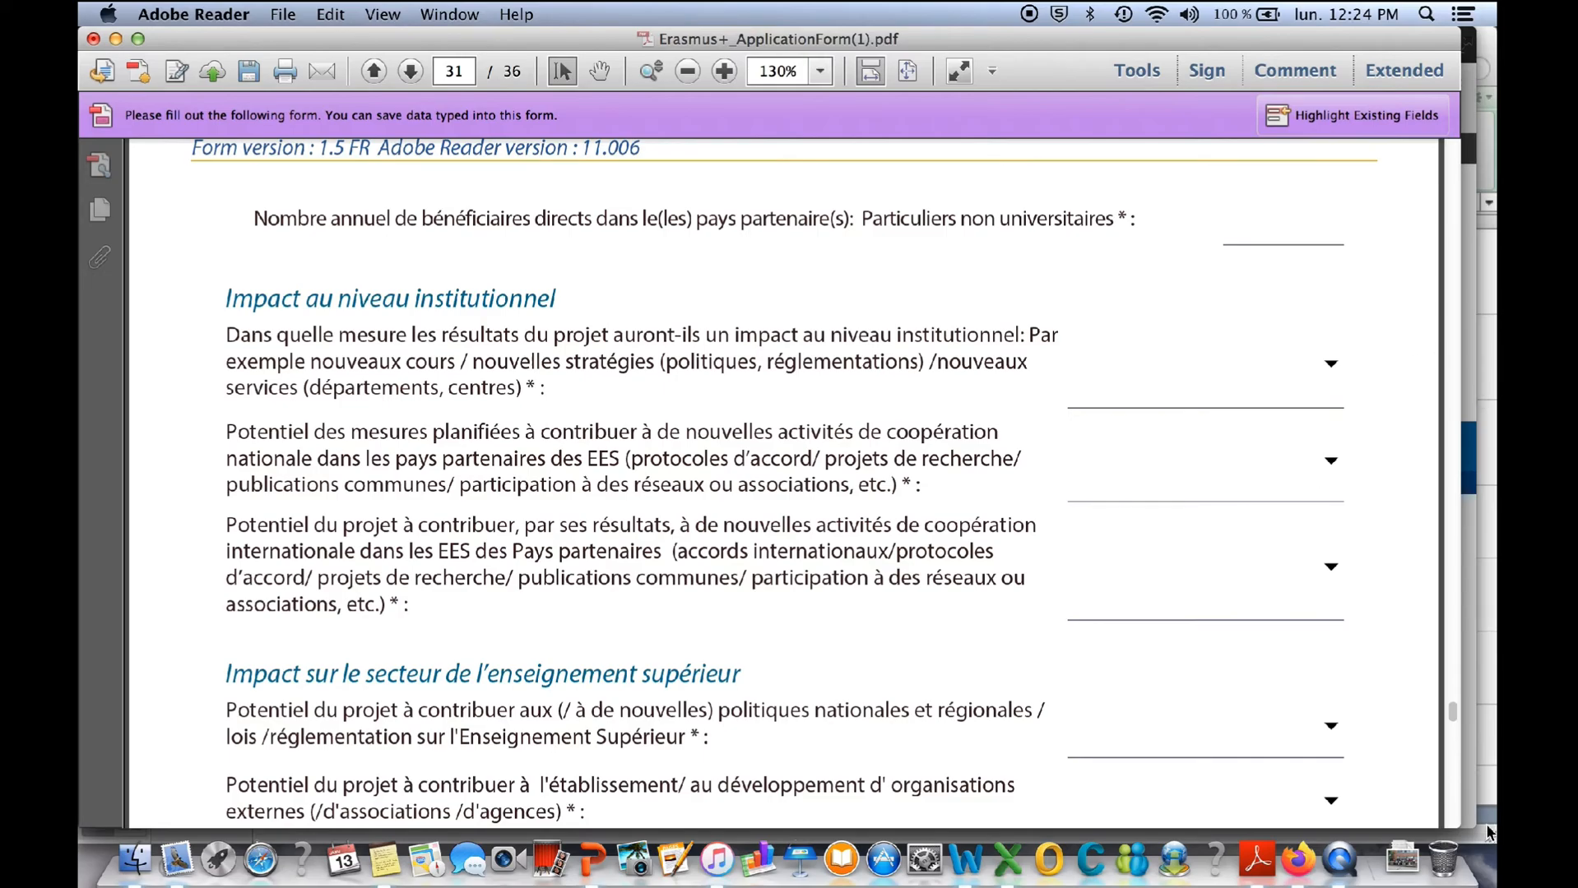
left_click(1452, 799)
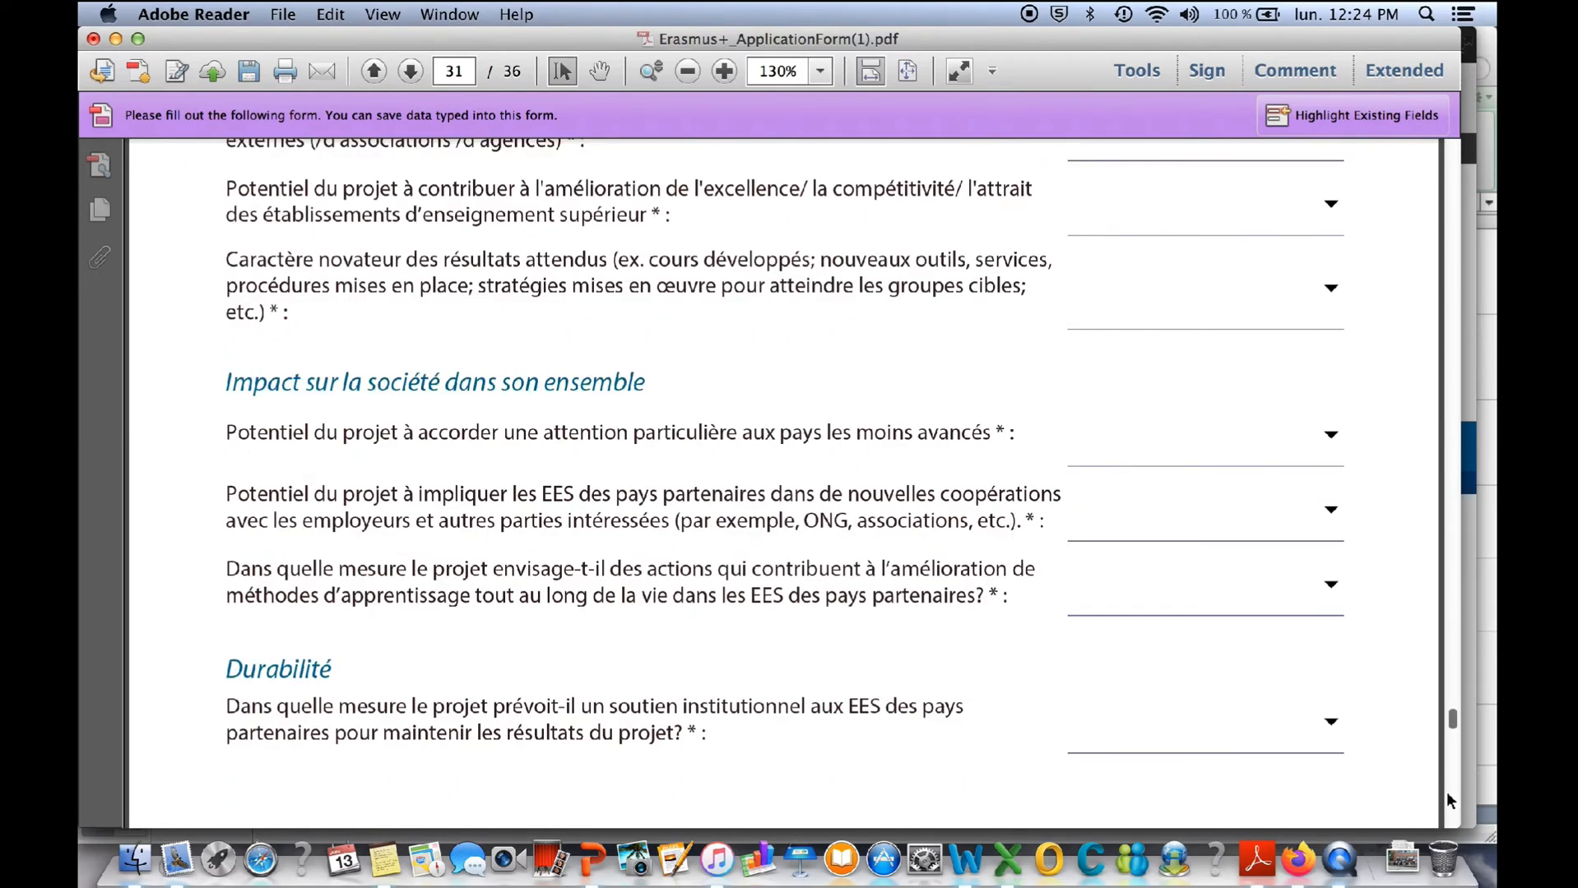
- Check the rating options for the lifelong learning indicator and look over sections C.7.3 and C.7.4
left_click(1331, 588)
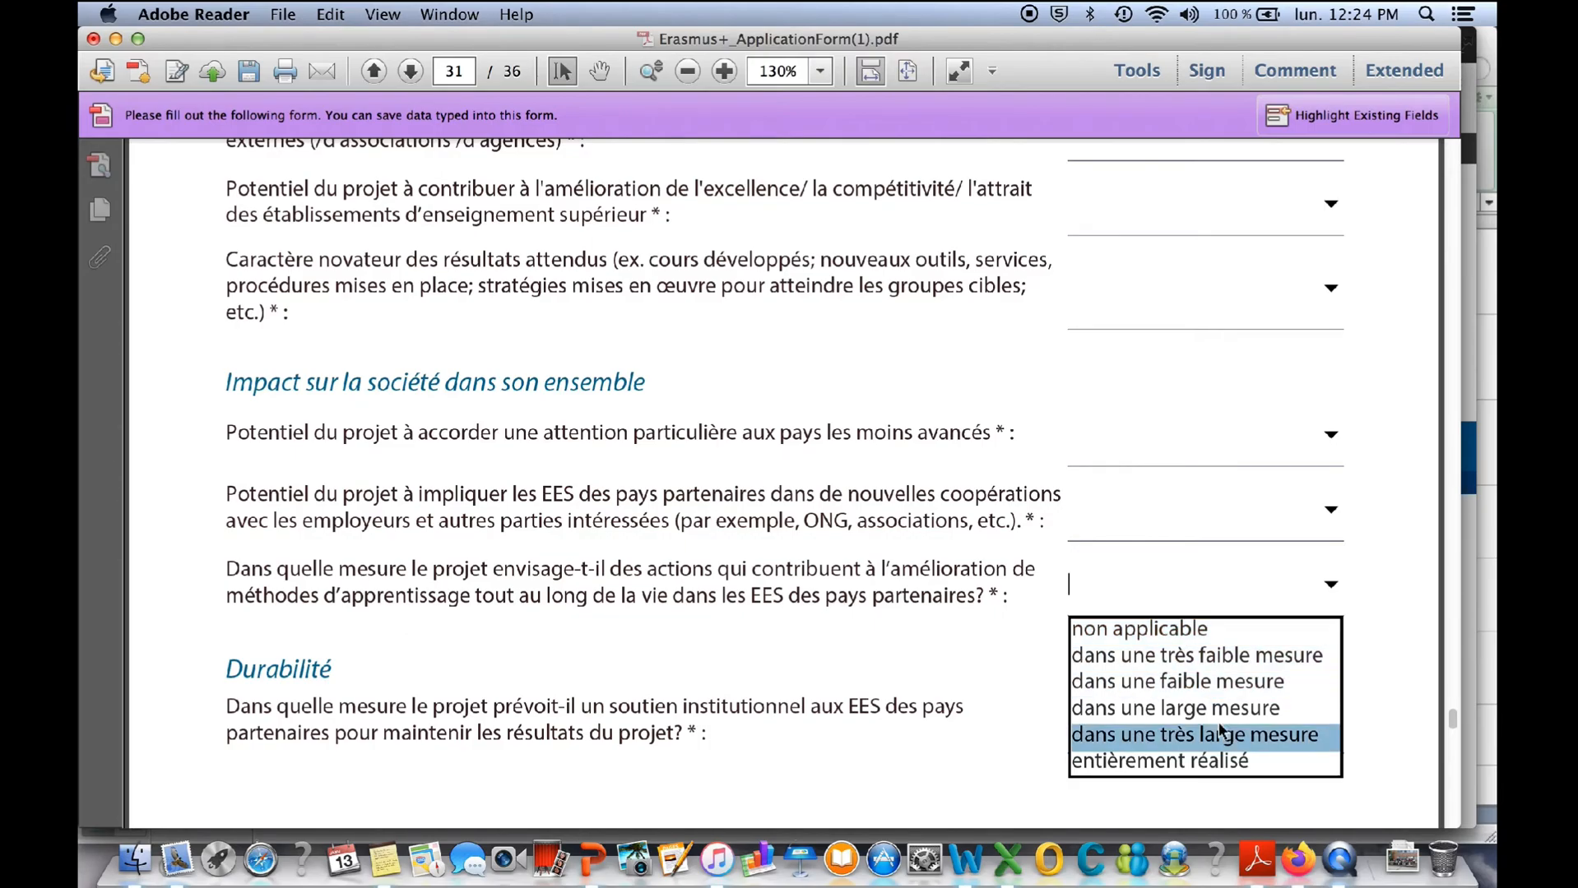
scroll(1451, 771, "down", 10)
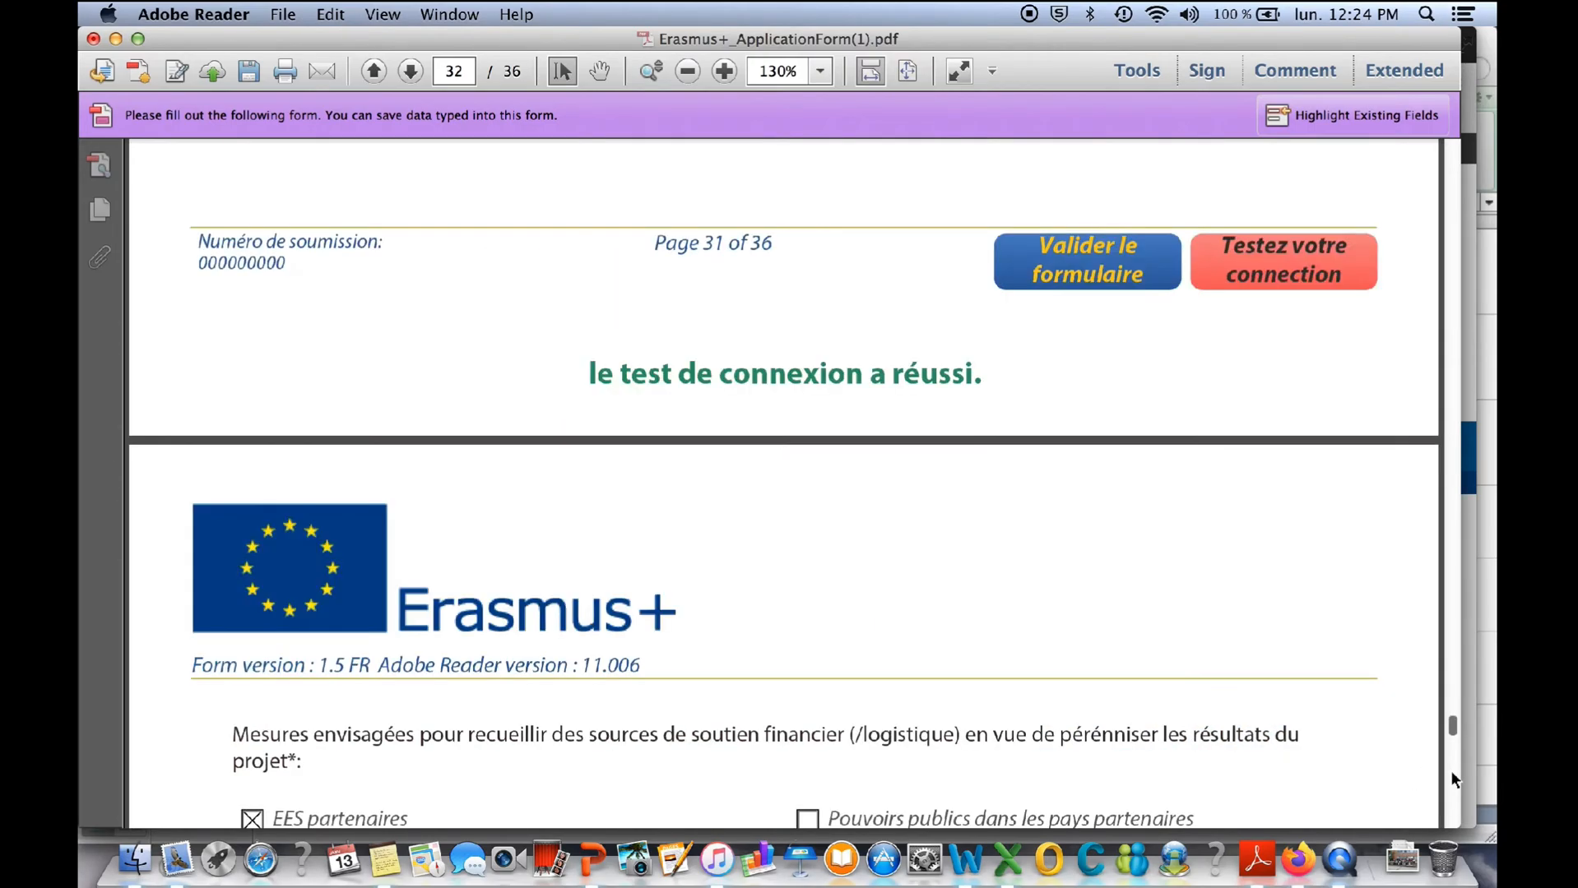
scroll(1454, 778, "down", 20)
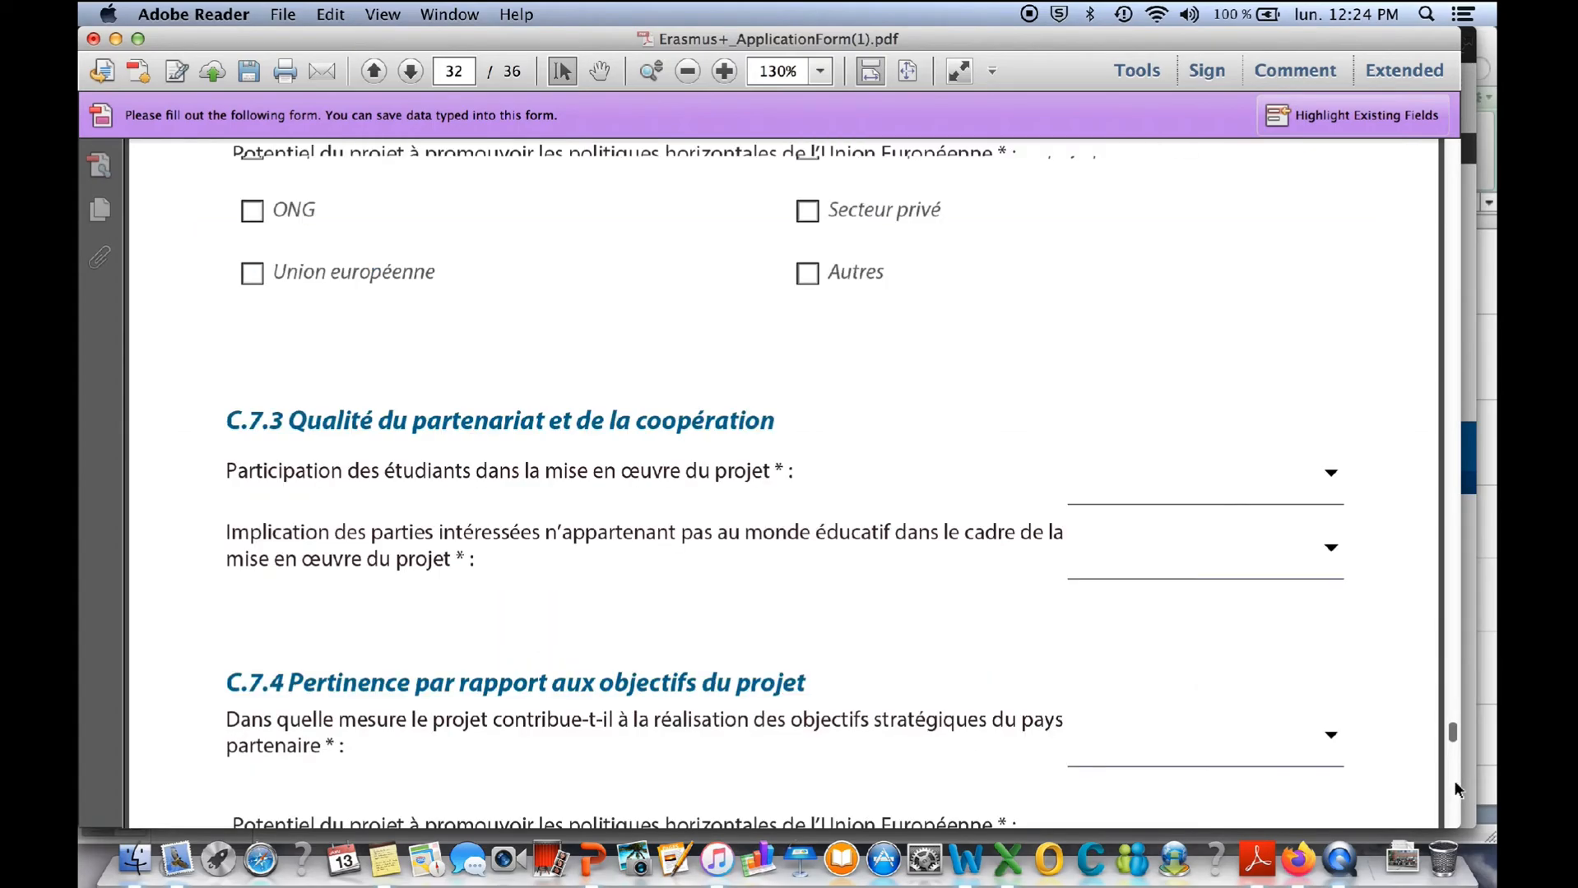
scroll(1301, 606, "down", 3)
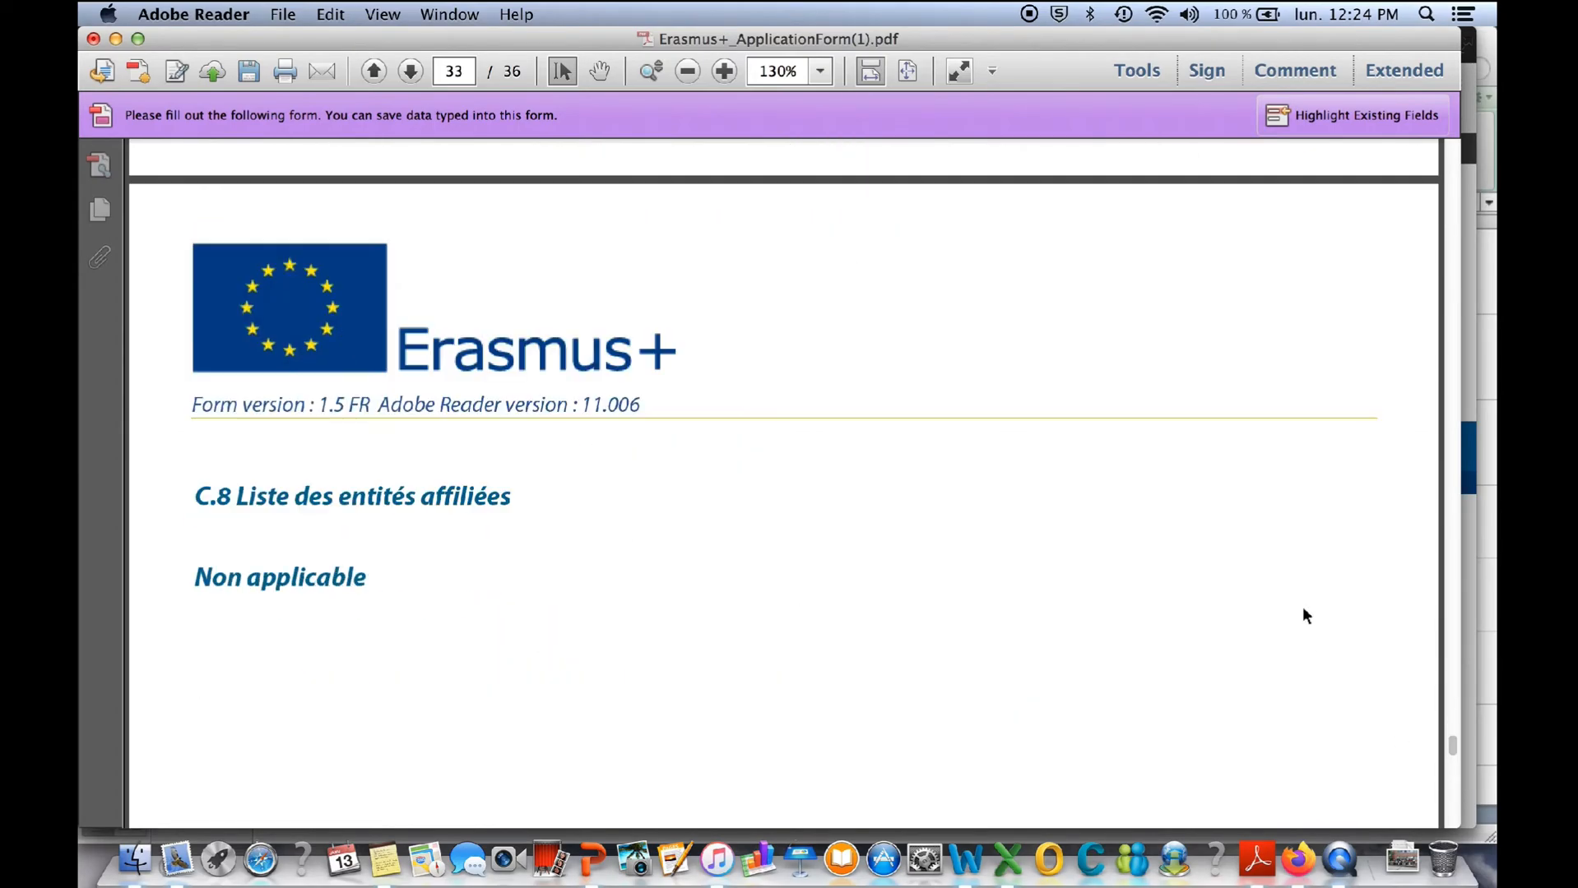
- Examine the Pièces jointes page for the required annexes, accepted file formats and attachment rules
scroll(1301, 606, "down", 7)
scroll(1452, 800, "down", 5)
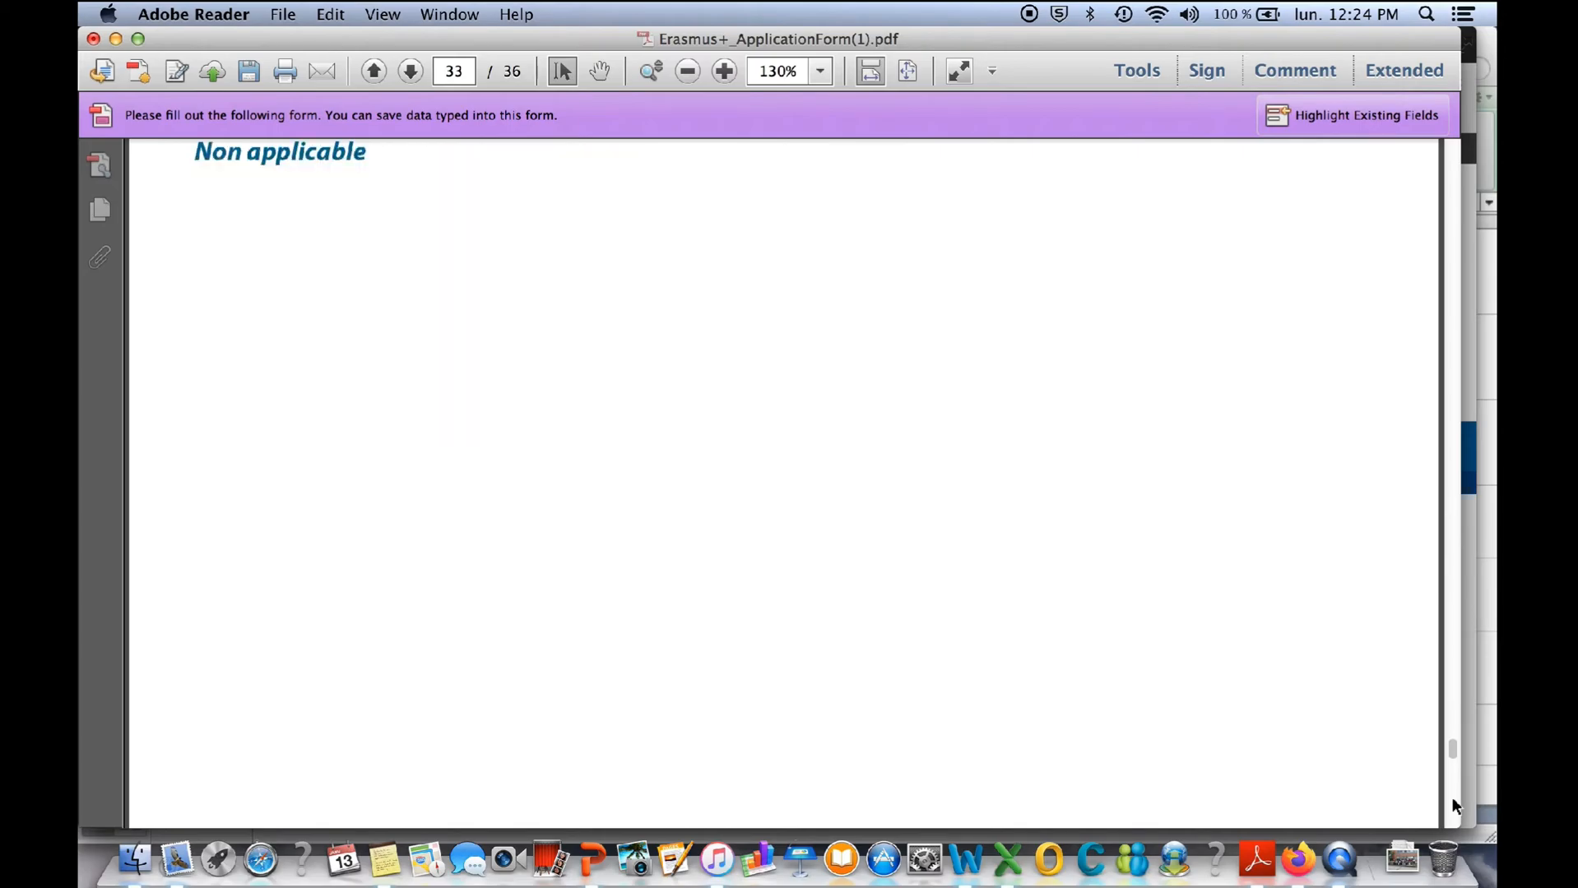
scroll(1452, 802, "down", 20)
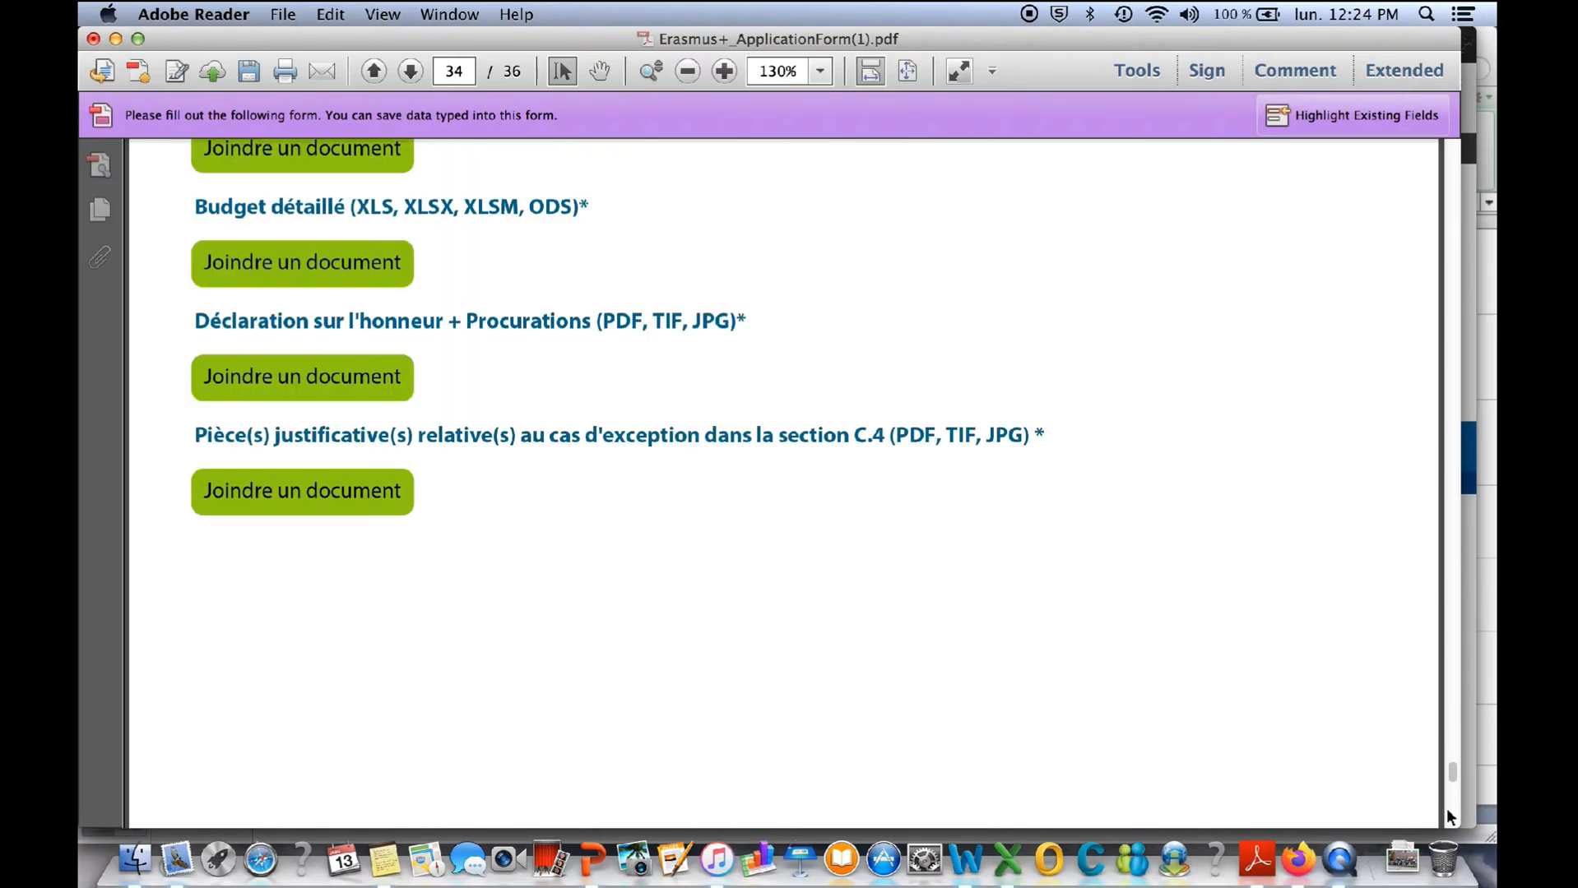
scroll(1451, 174, "down", 10)
scroll(858, 333, "down", 3)
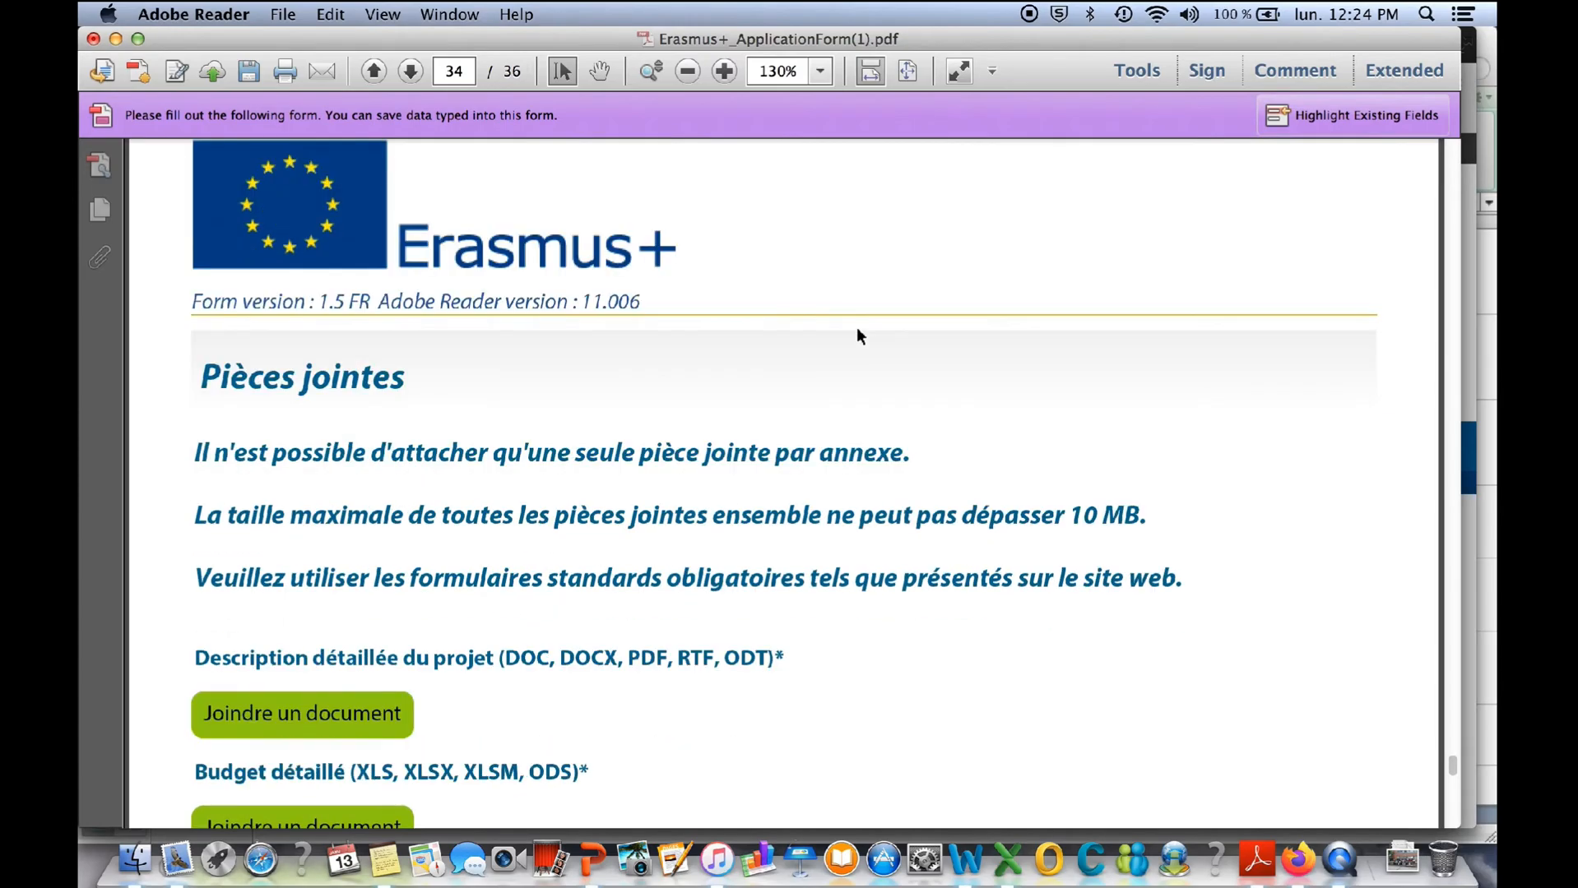
- Look over the attachment slots for the project description, budget, declaration with mandates and section C.4 supporting documents
scroll(311, 609, "down", 3)
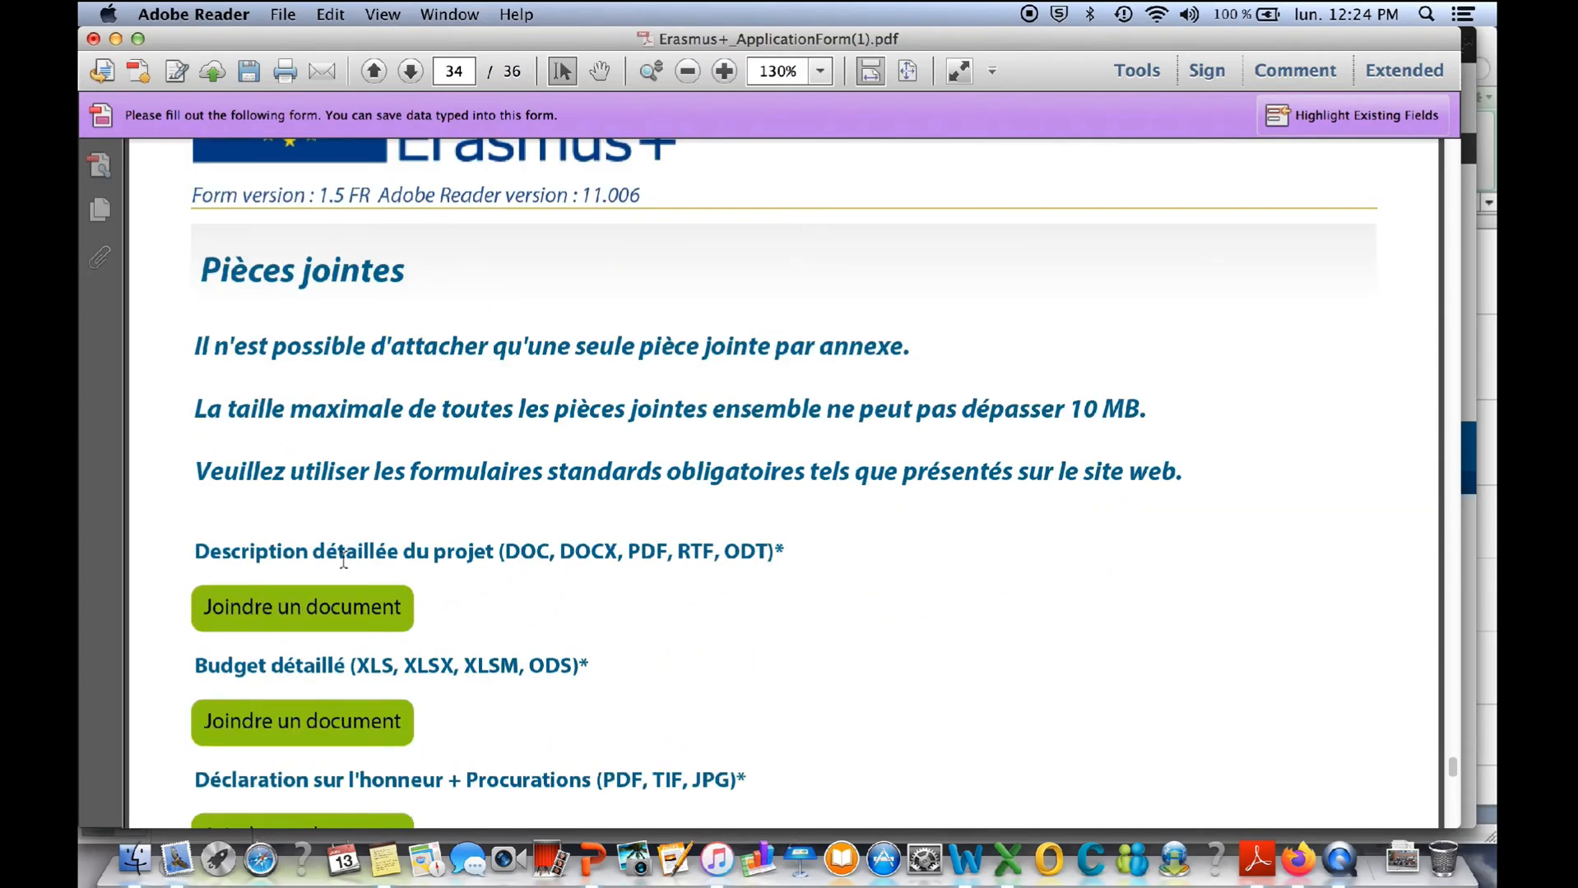
scroll(467, 562, "down", 2)
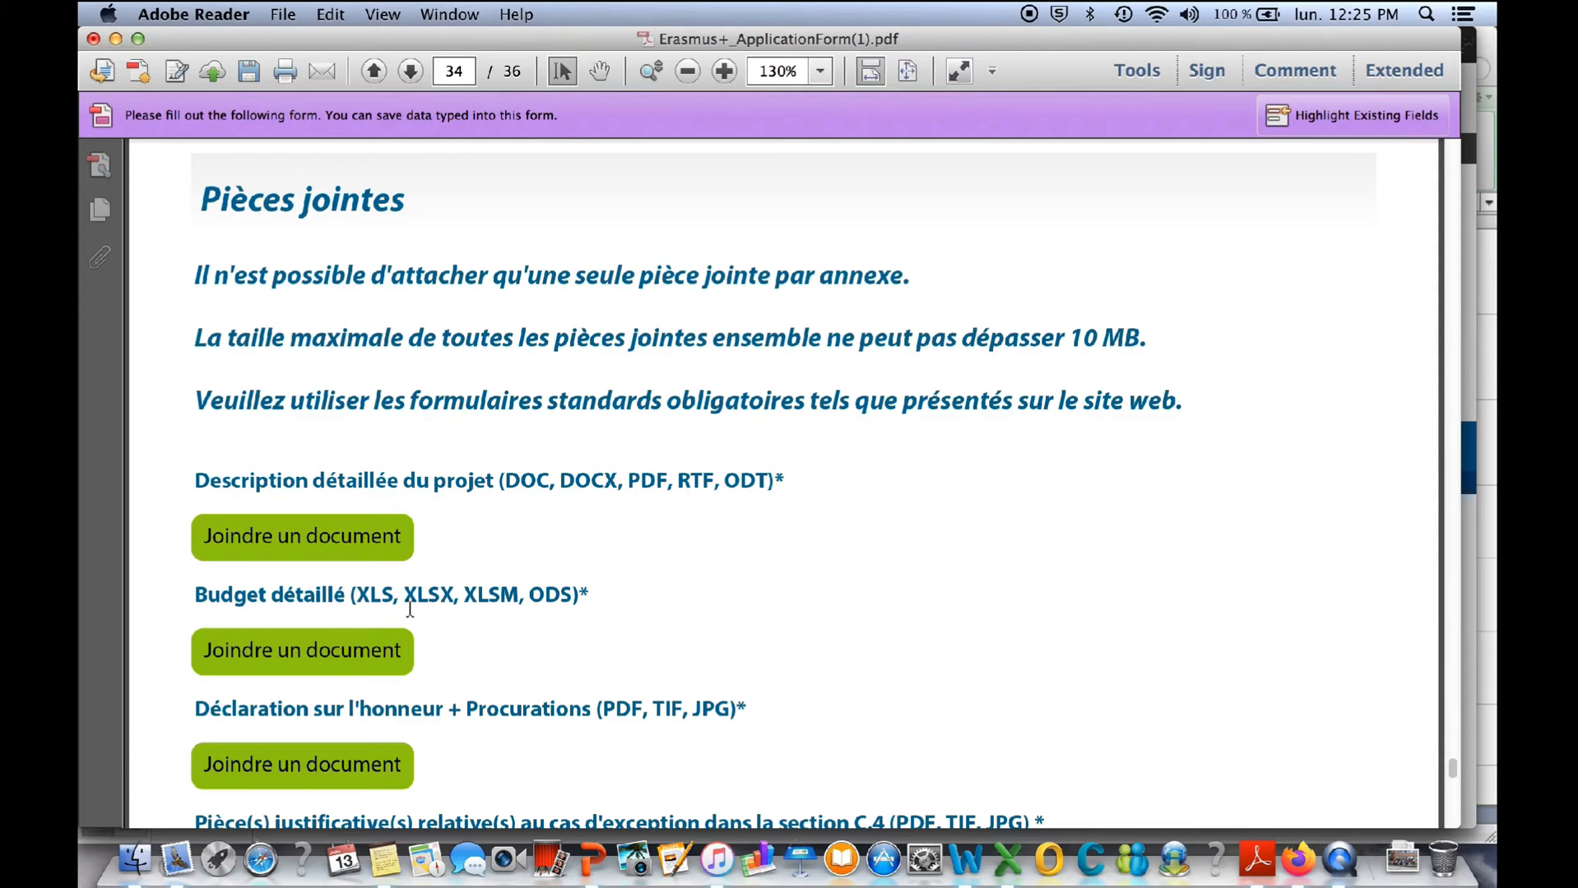
scroll(409, 609, "down", 8)
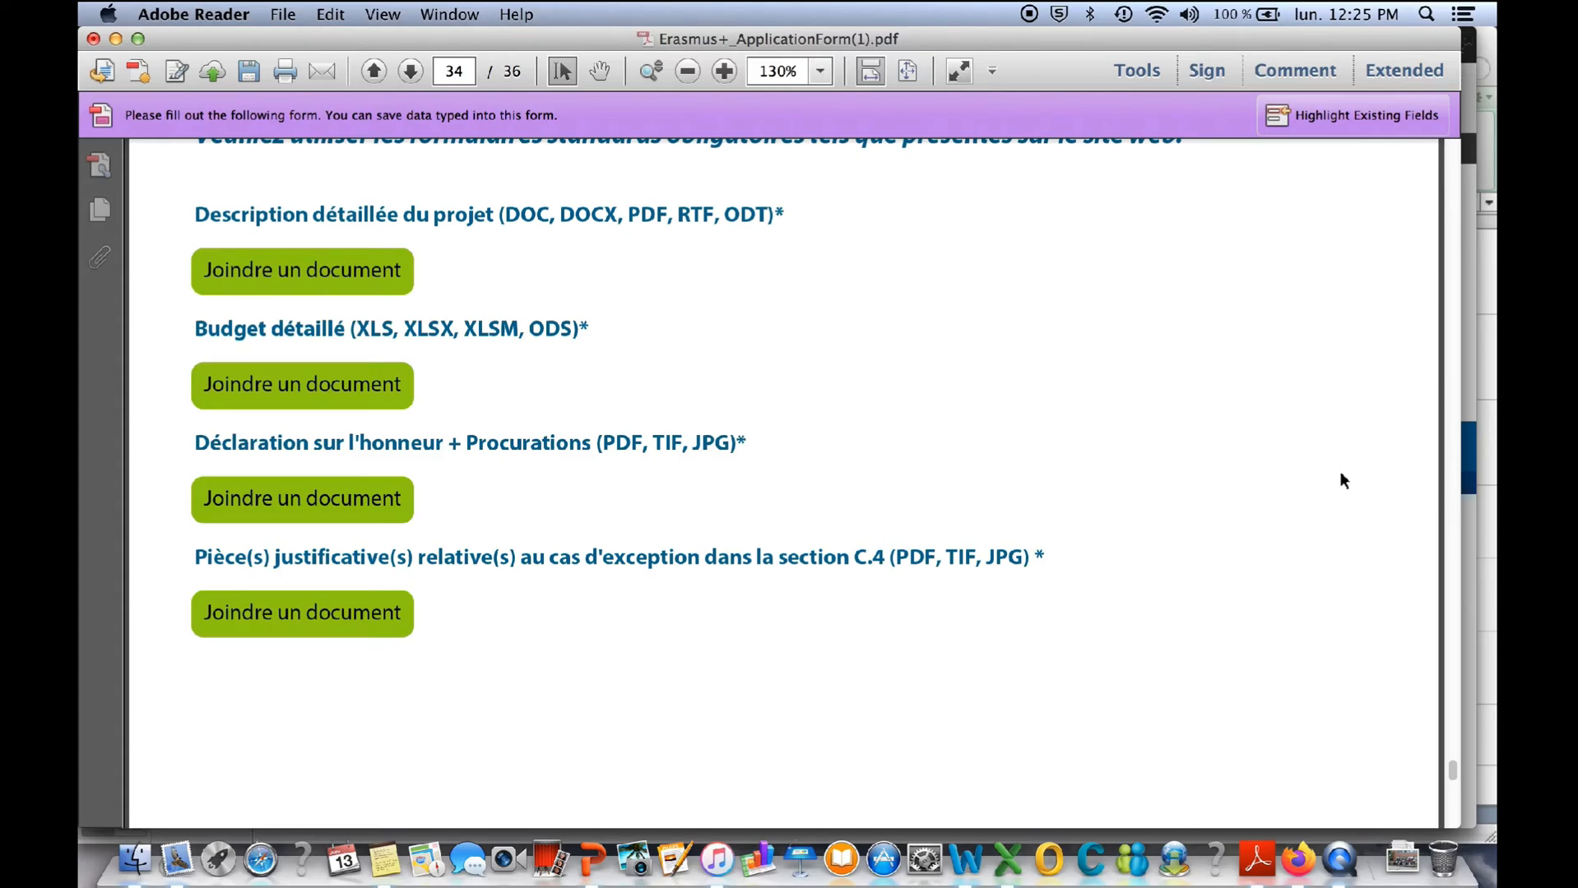
left_click(1447, 259)
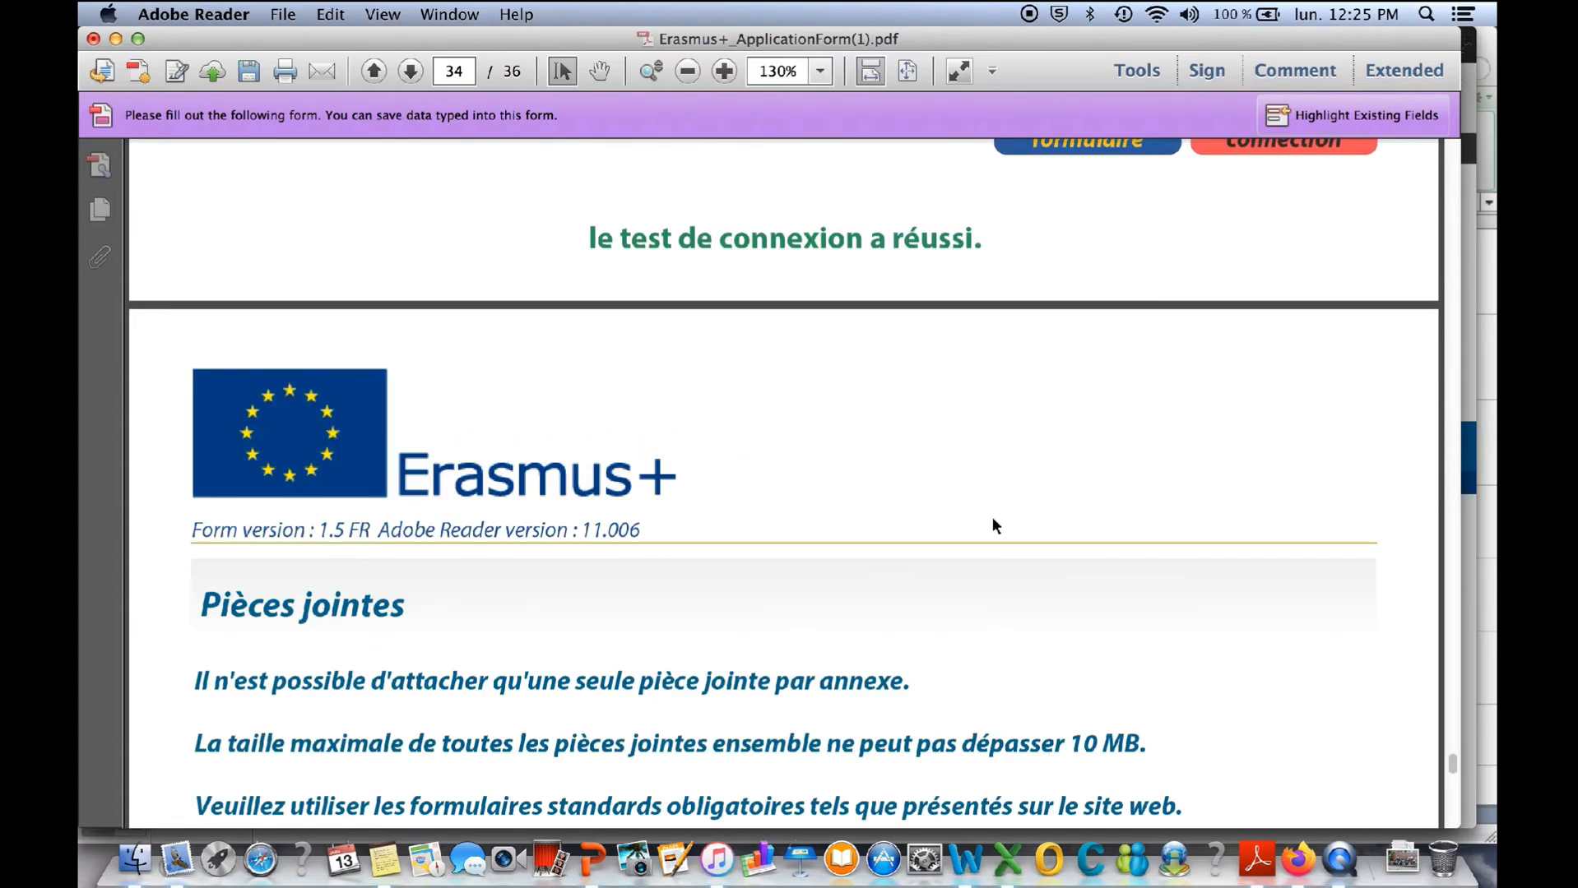
scroll(992, 519, "down", 4)
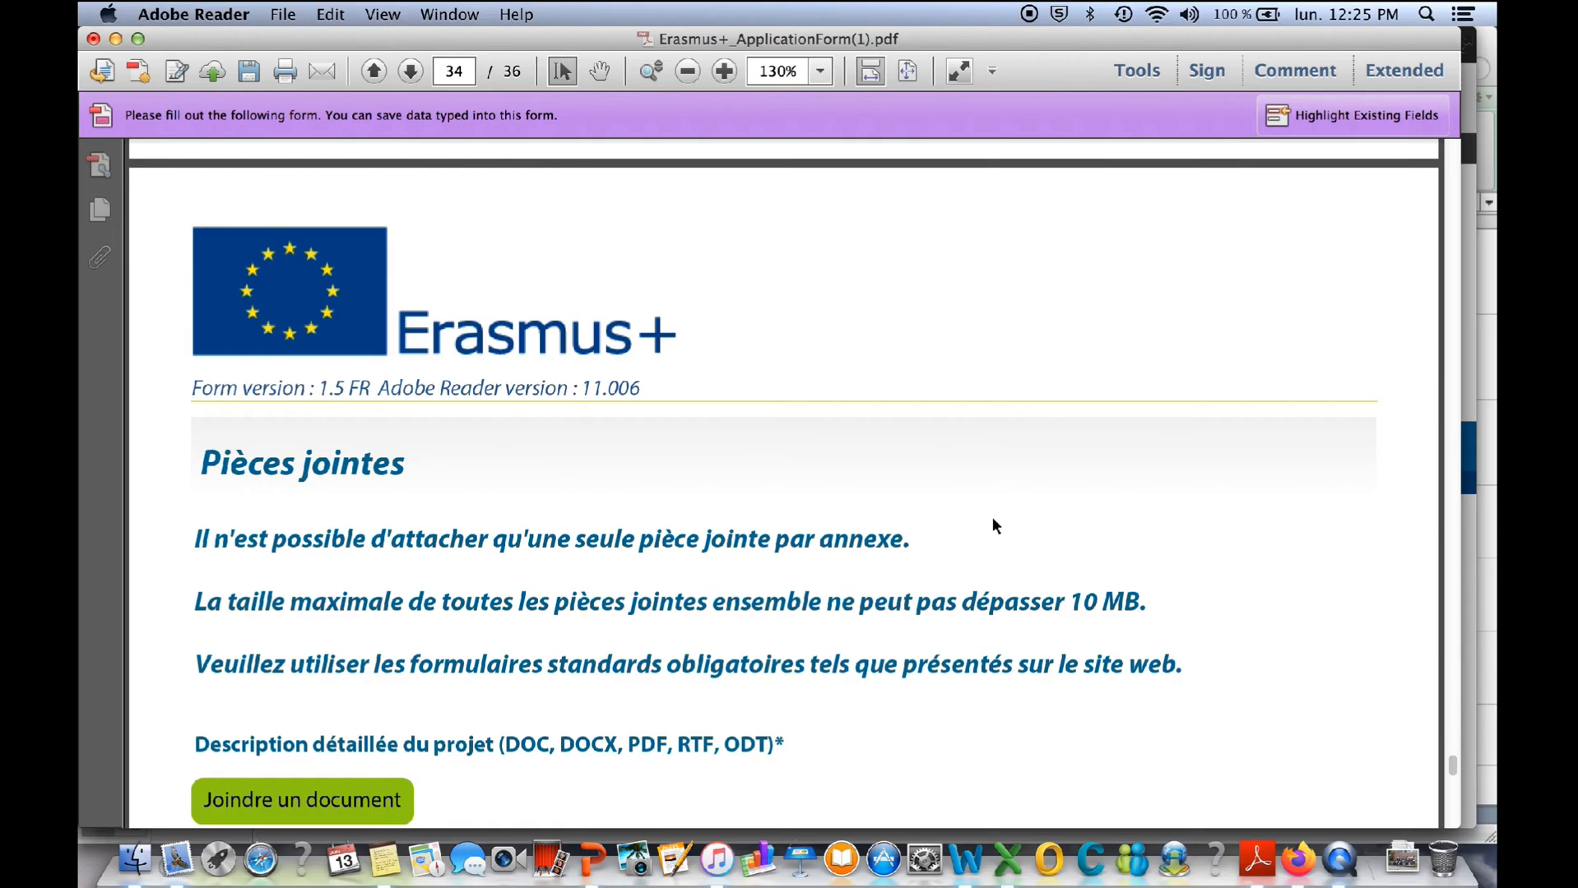
- Switch to Firefox and look through the EACEA/2013/01 call for expressions of interest page, including its call documentation and help sections
key("ctrl+Up")
left_click(751, 323)
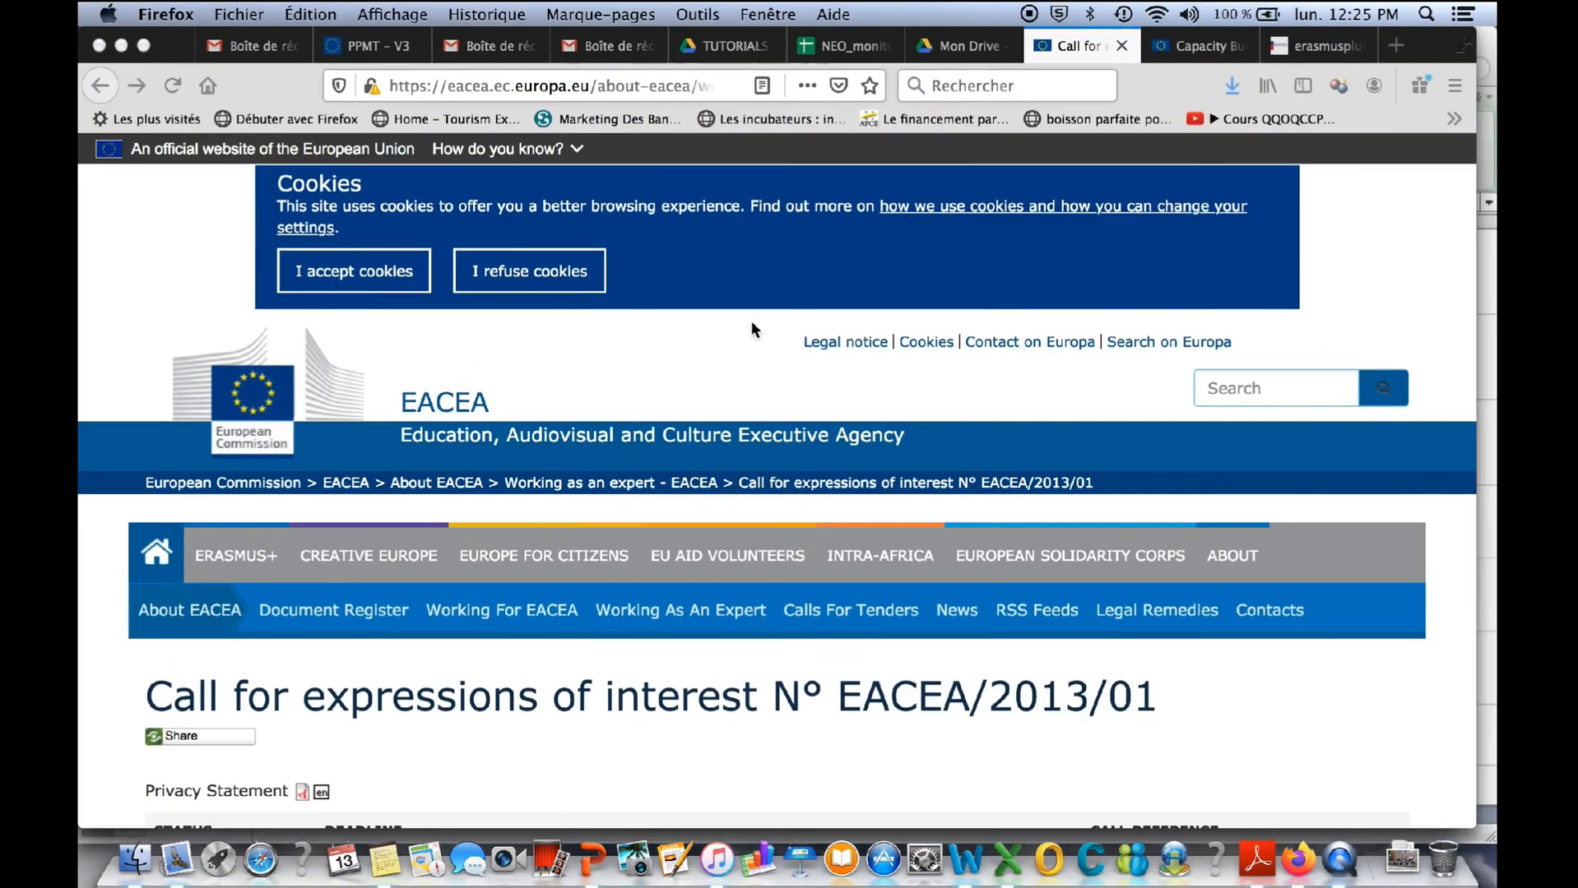
left_click(667, 86)
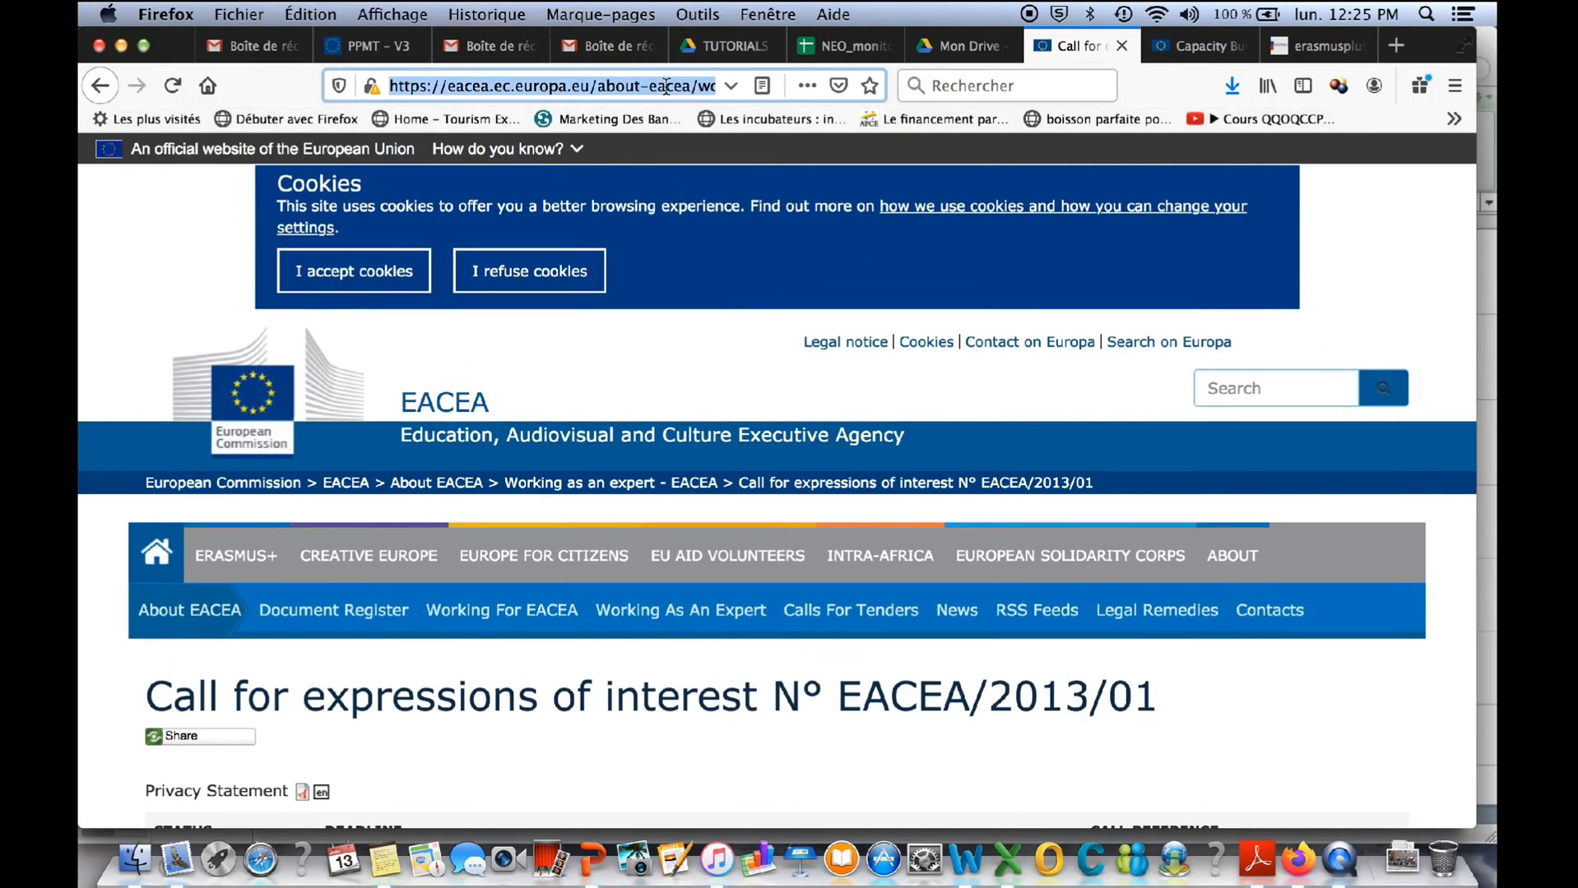
scroll(910, 584, "down", 3)
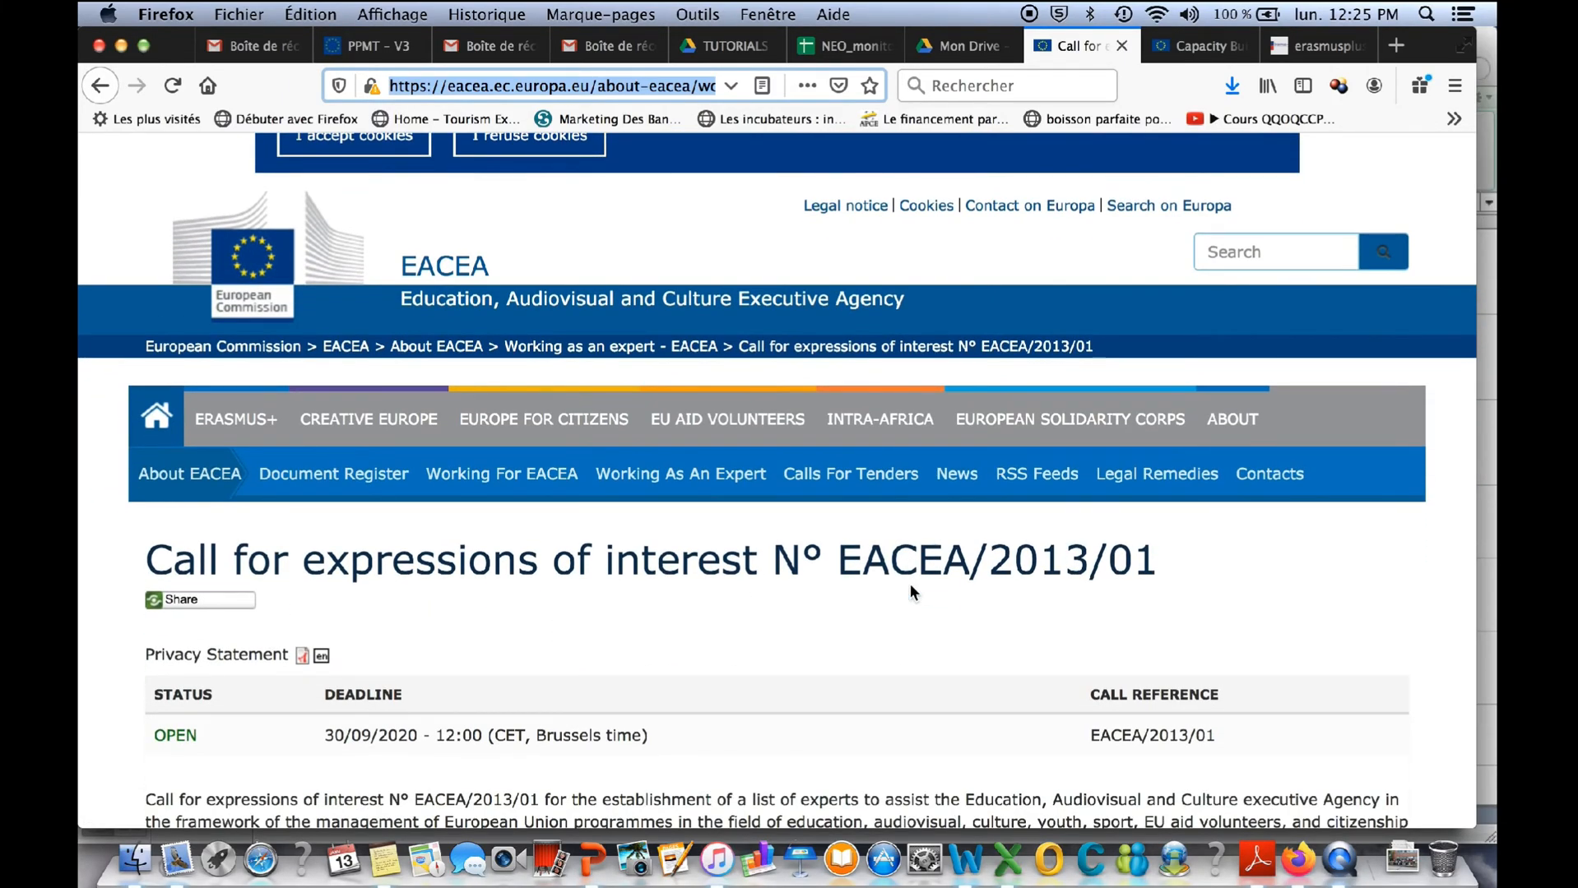
scroll(910, 585, "down", 8)
scroll(910, 591, "down", 20)
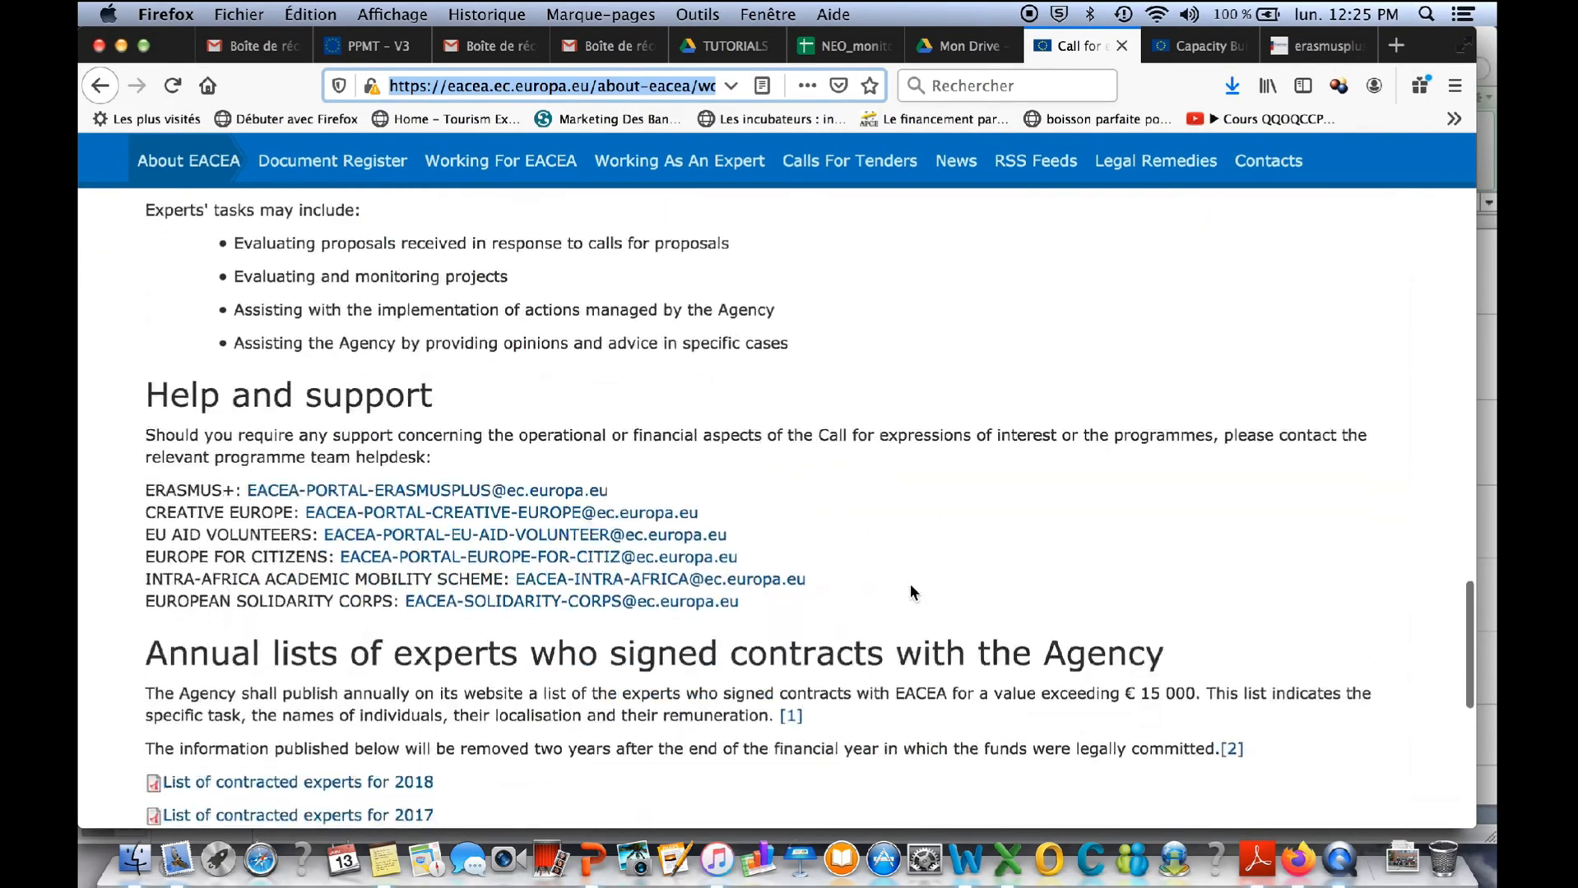
scroll(910, 585, "up", 15)
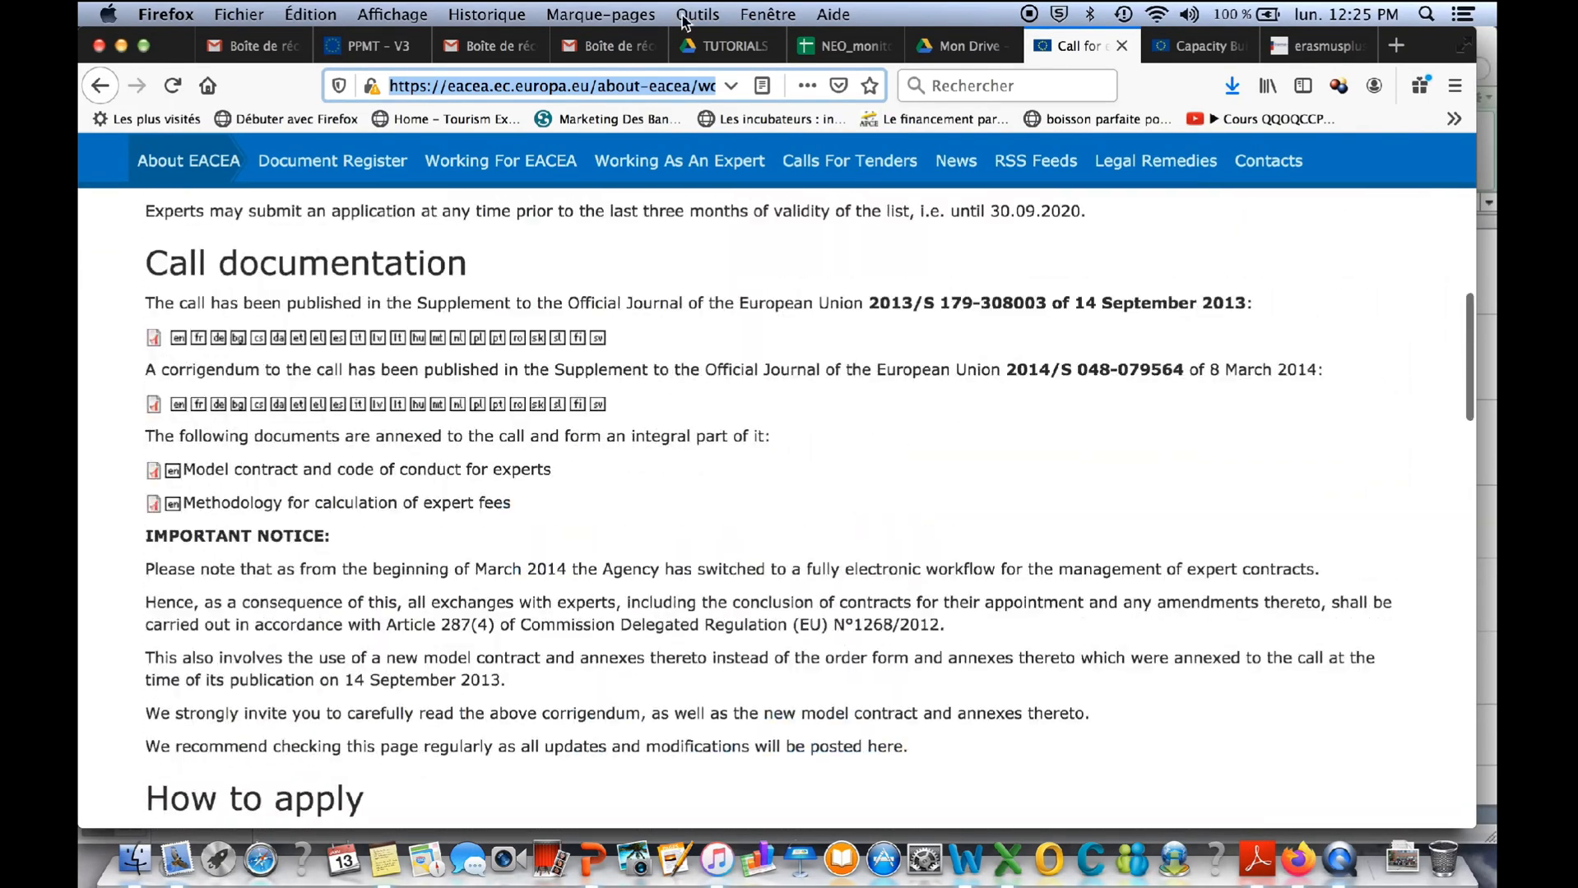
- Go to the Capacity Building in Higher Education 2019 call page and show its Annexes section
left_click(1211, 39)
scroll(755, 451, "up", 6)
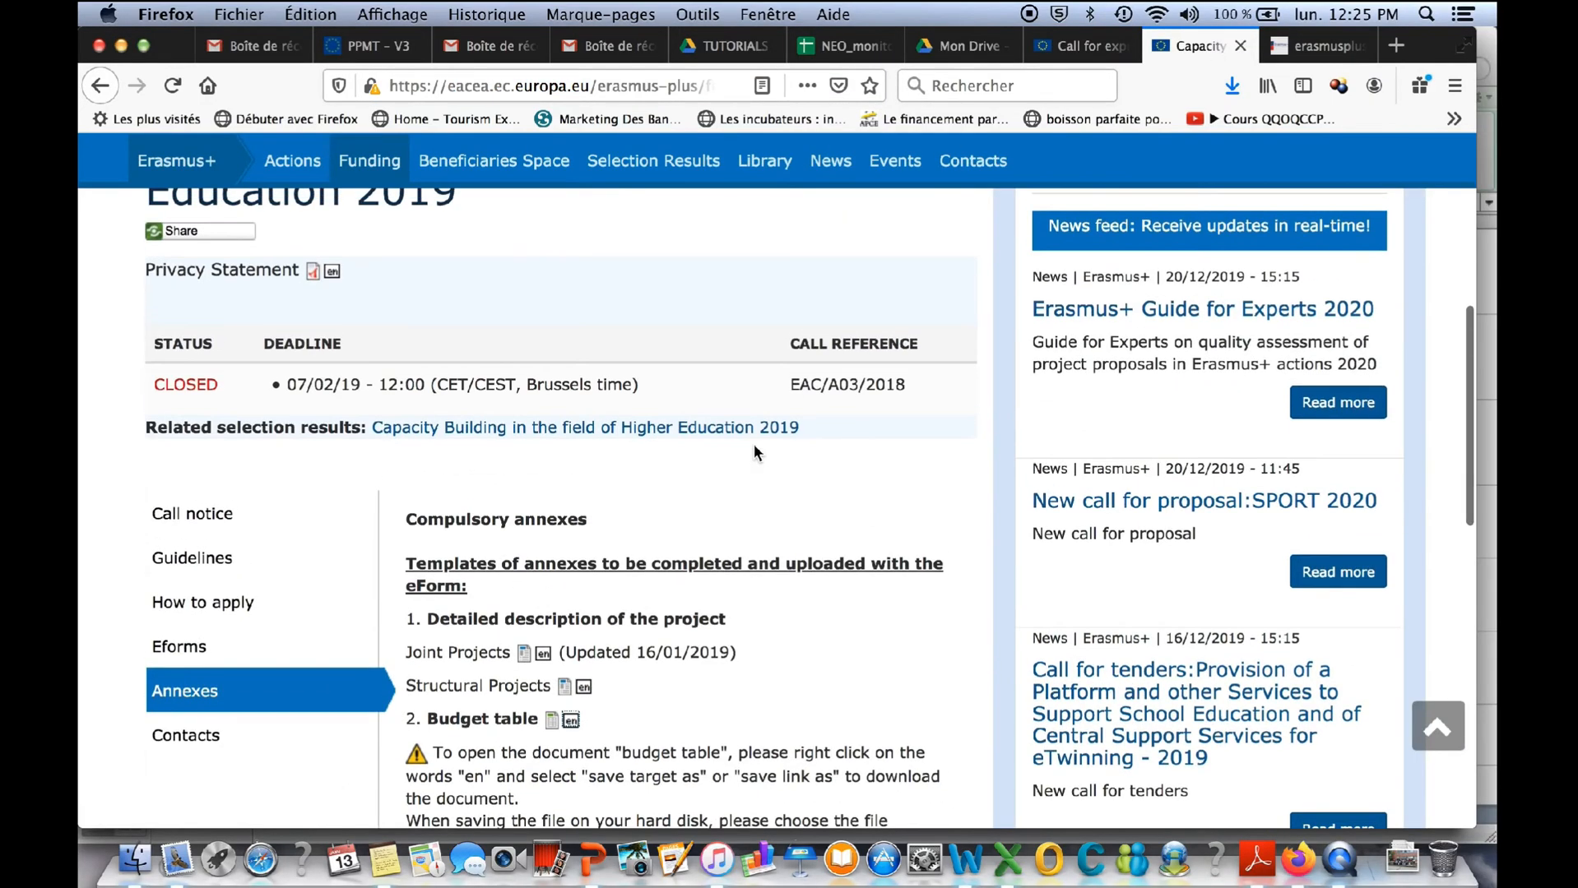
scroll(754, 446, "down", 8)
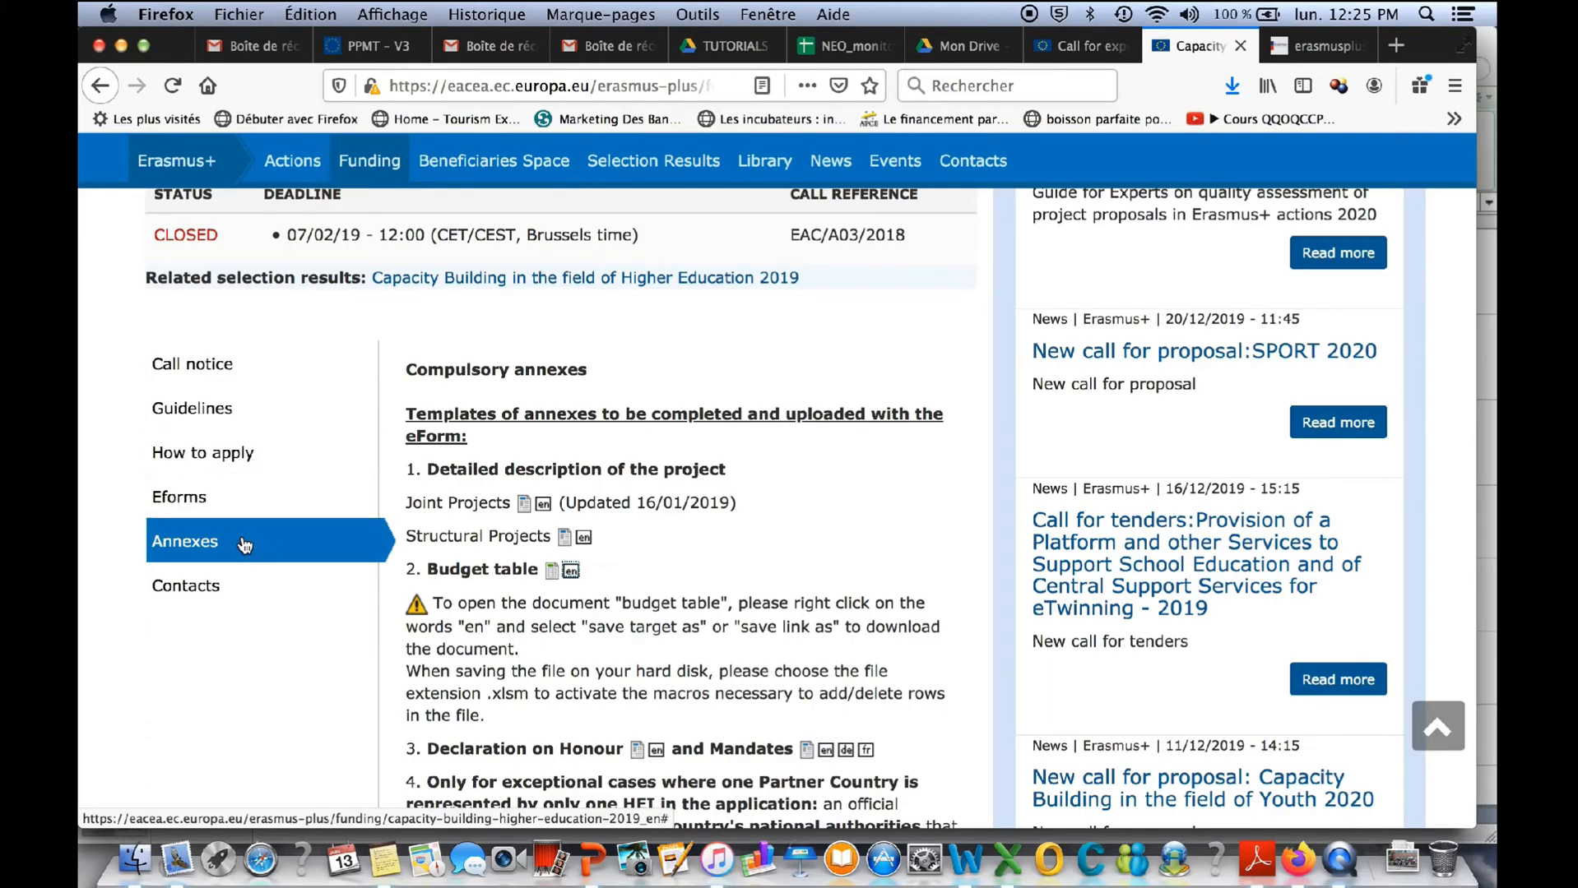
left_click(281, 549)
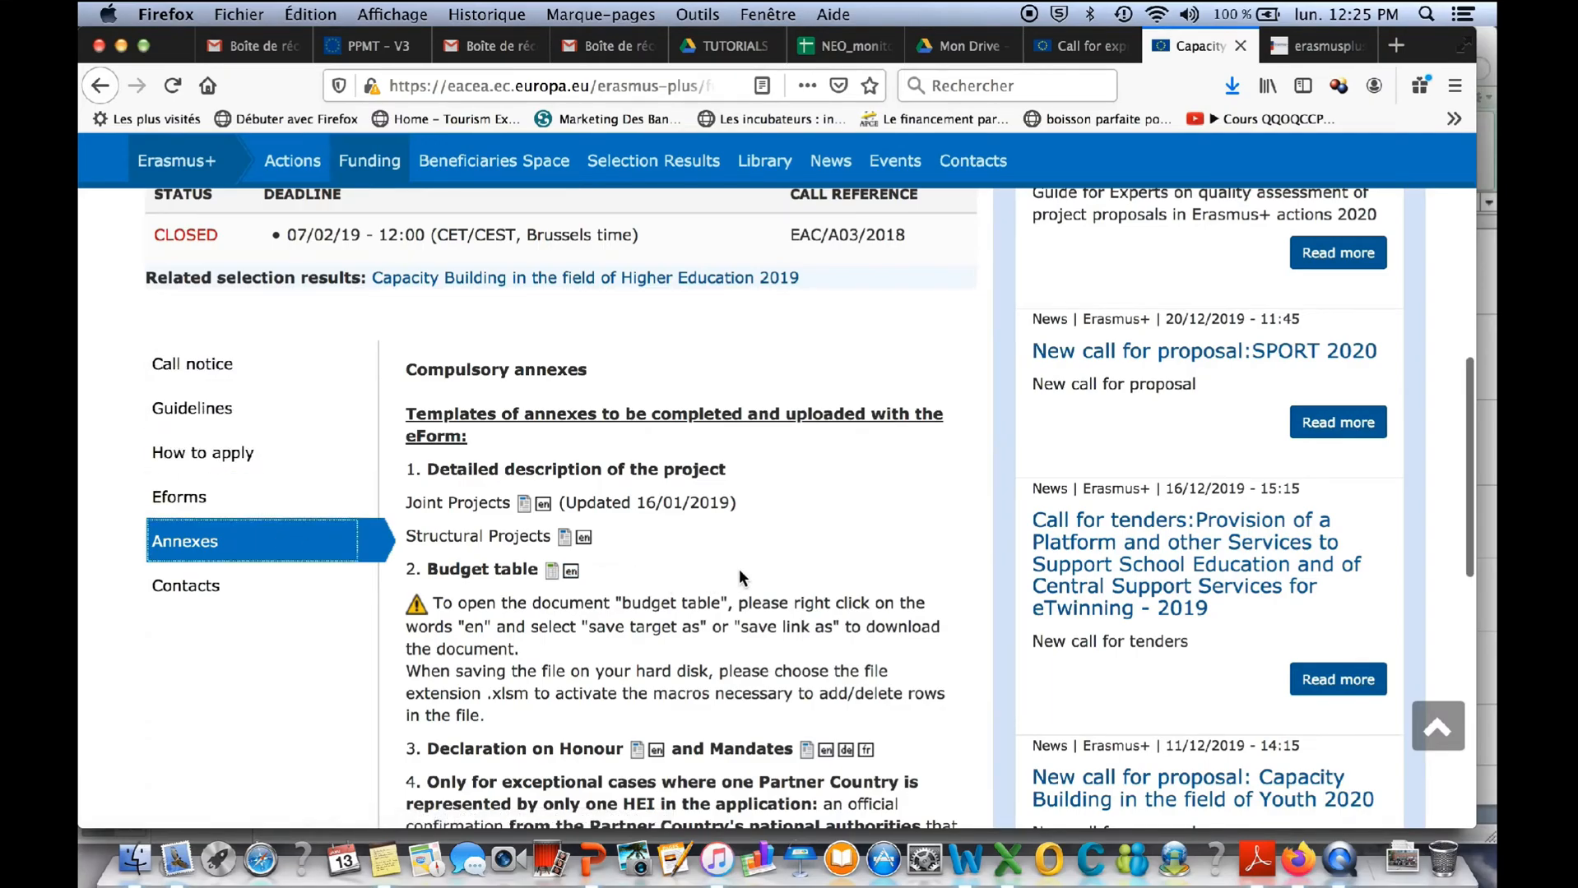
- Review the compulsory annex templates: detailed project description, budget table, declaration on honour, mandates and the exceptional-case confirmation
scroll(739, 568, "down", 1)
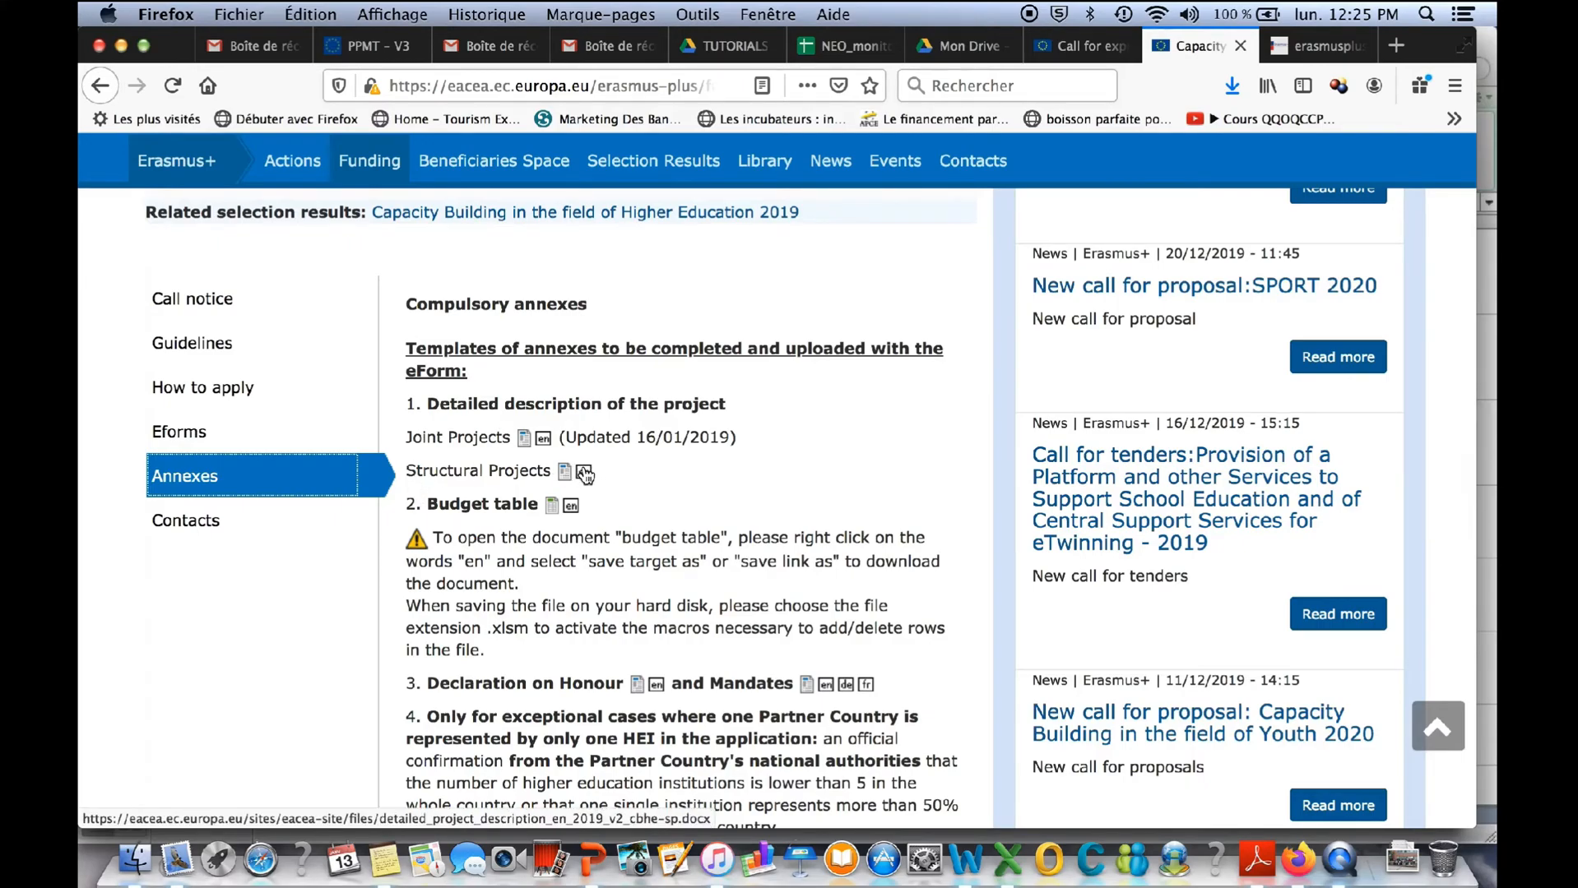
scroll(485, 535, "down", 1)
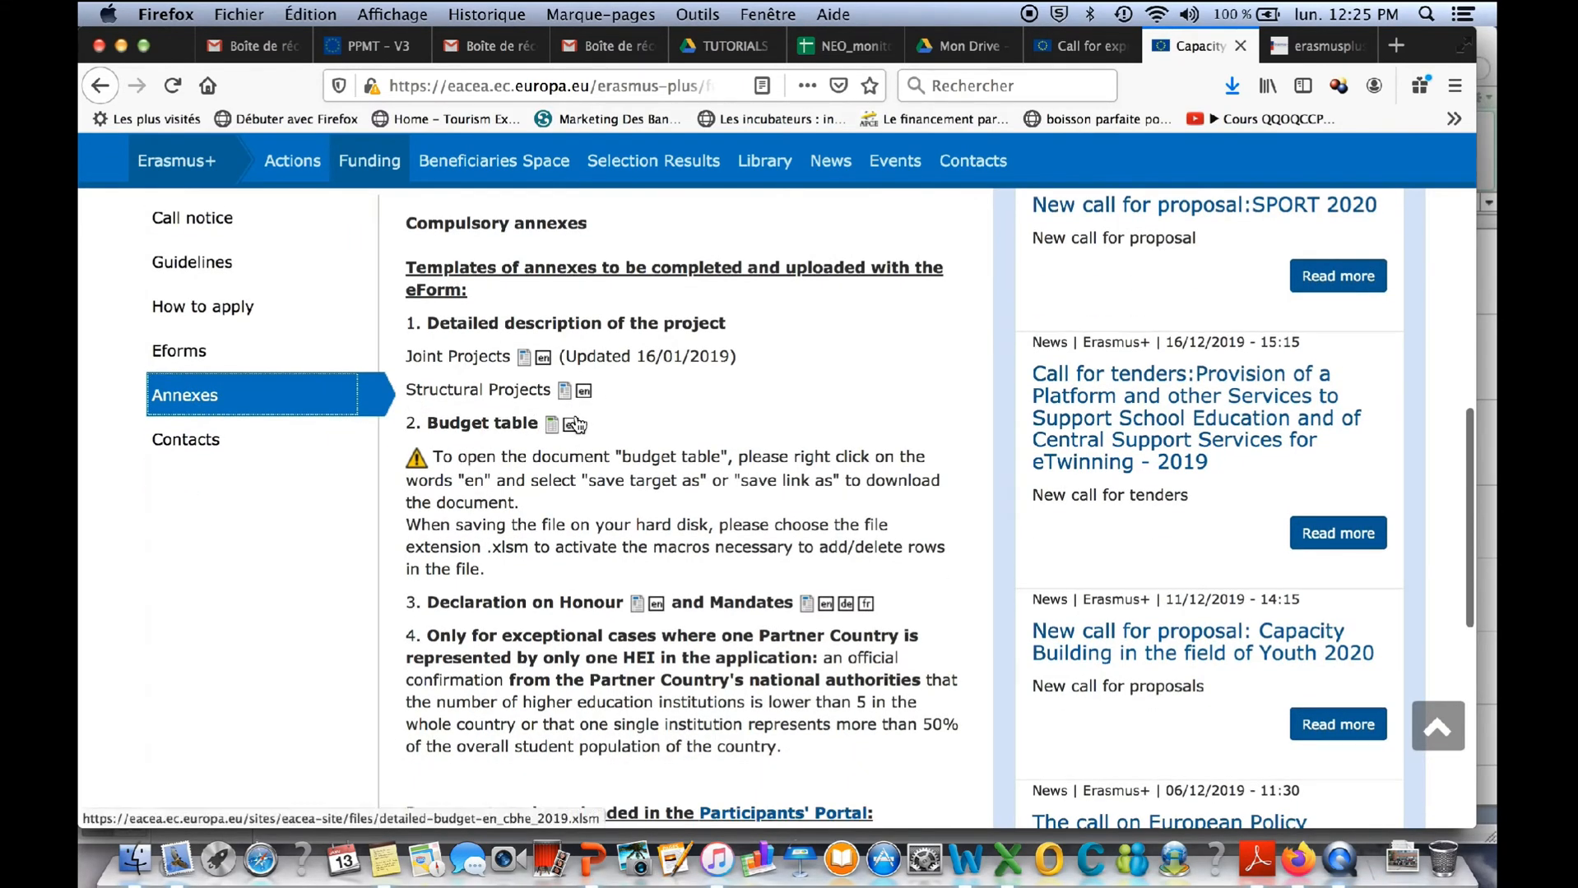
scroll(566, 476, "down", 2)
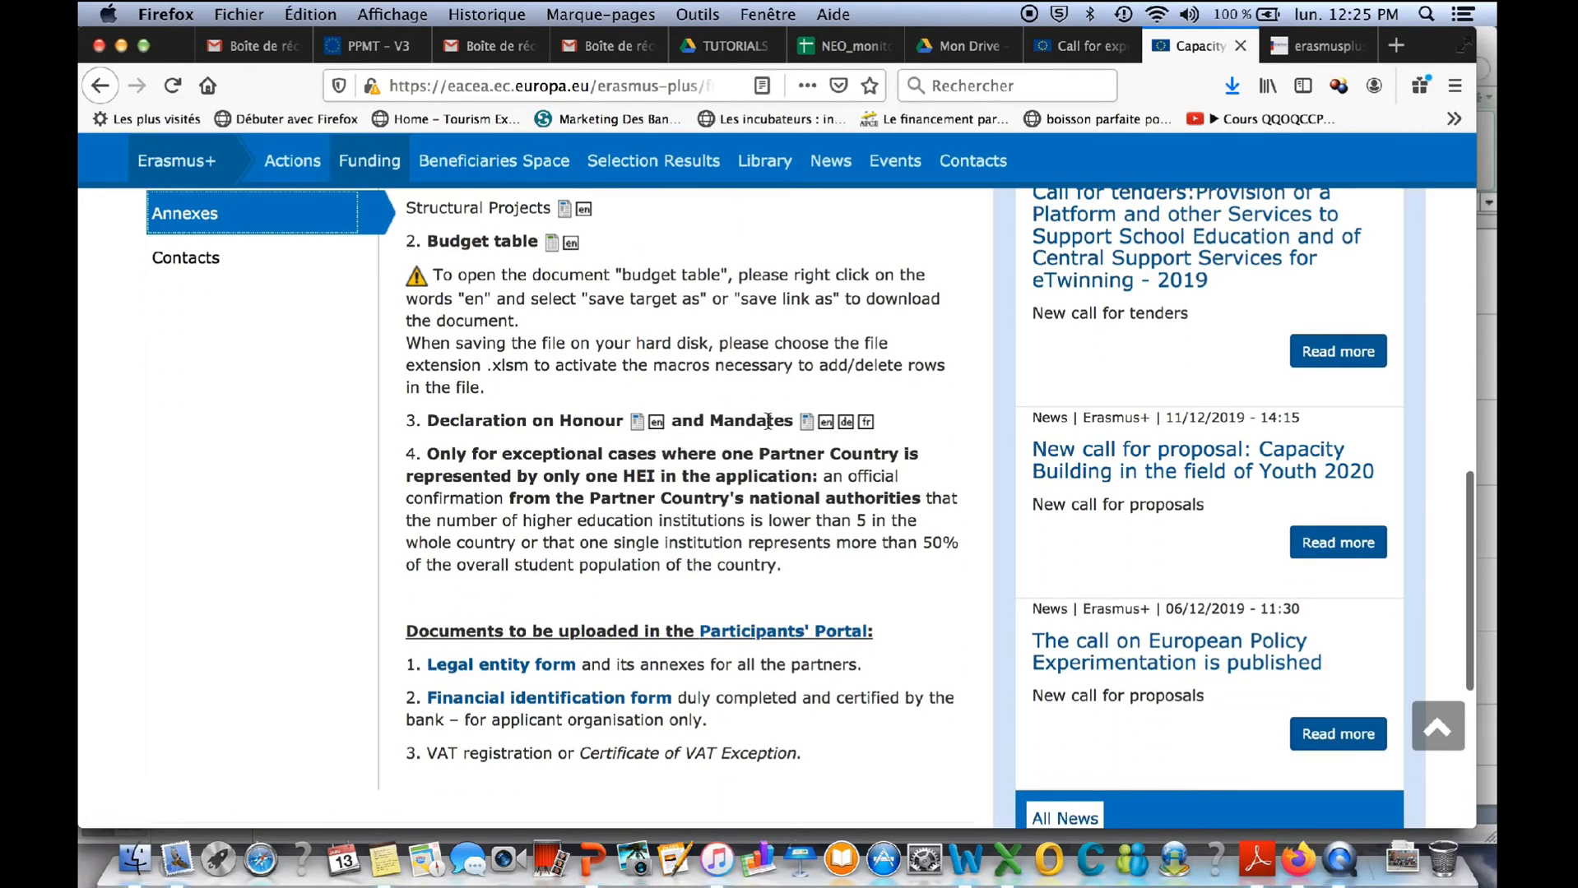
scroll(650, 516, "down", 1)
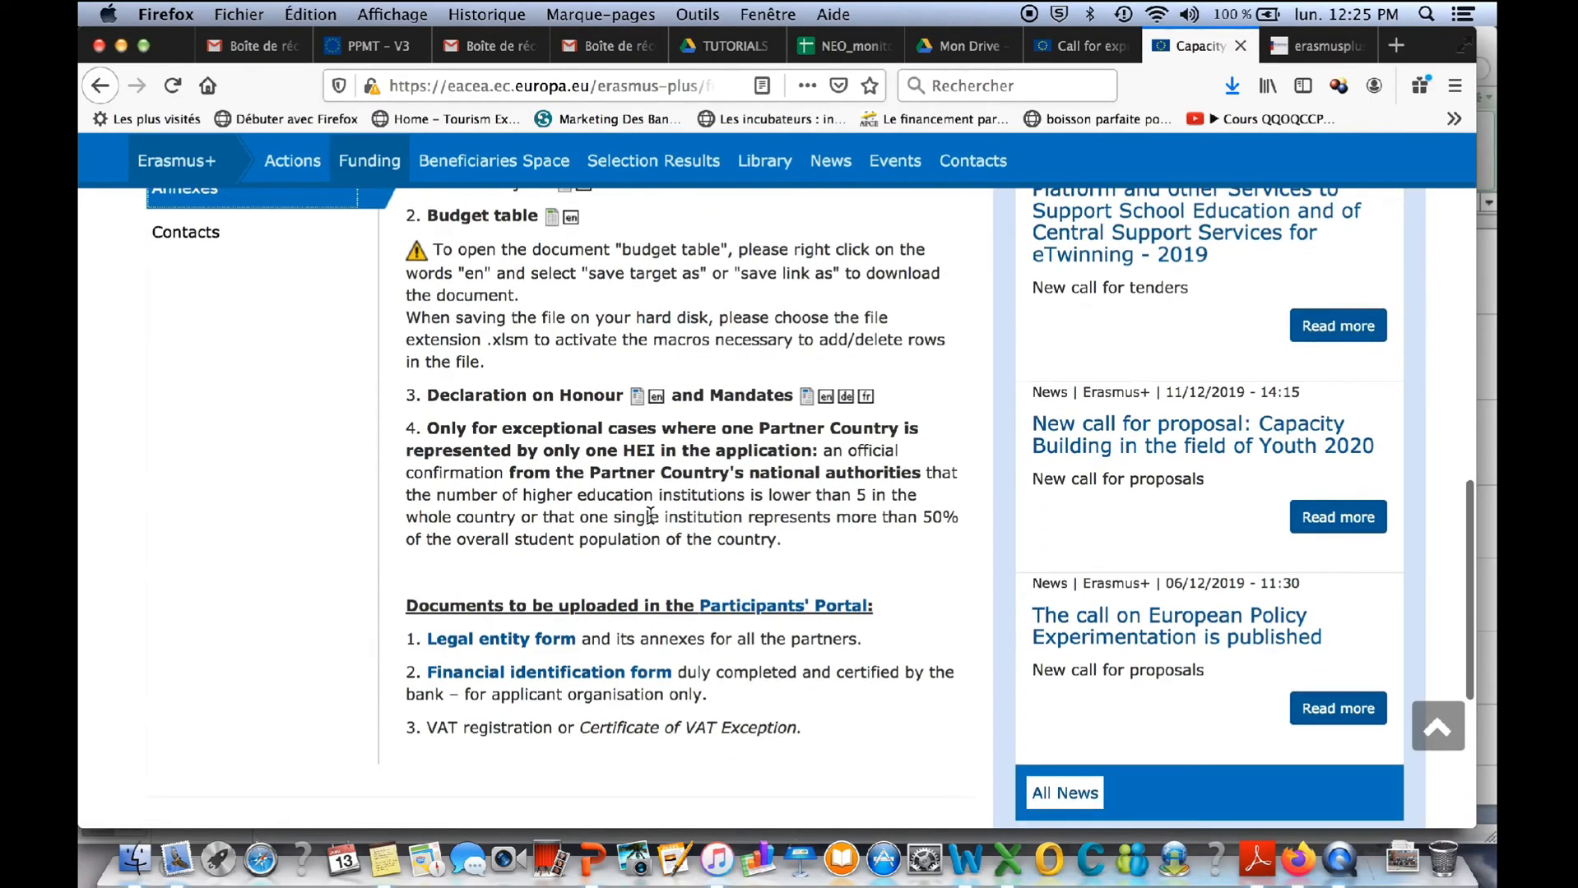
scroll(650, 516, "down", 2)
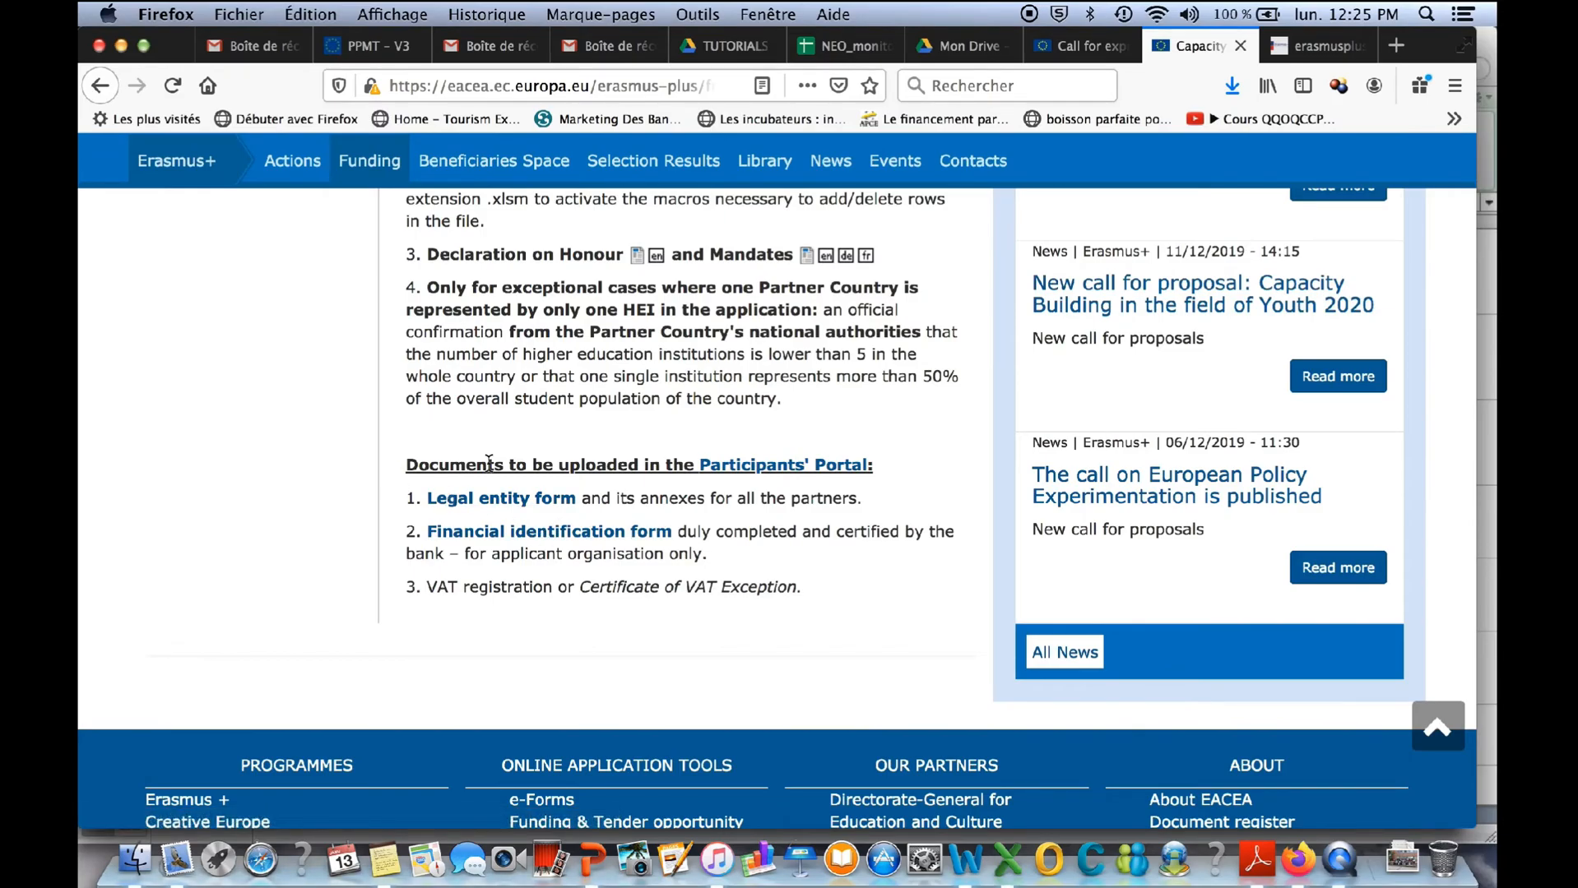
- Highlight the list of documents required in the Participants' Portal to examine it, and clear the selection
left_click_drag(406, 465, 585, 466)
left_click_drag(788, 491, 866, 594)
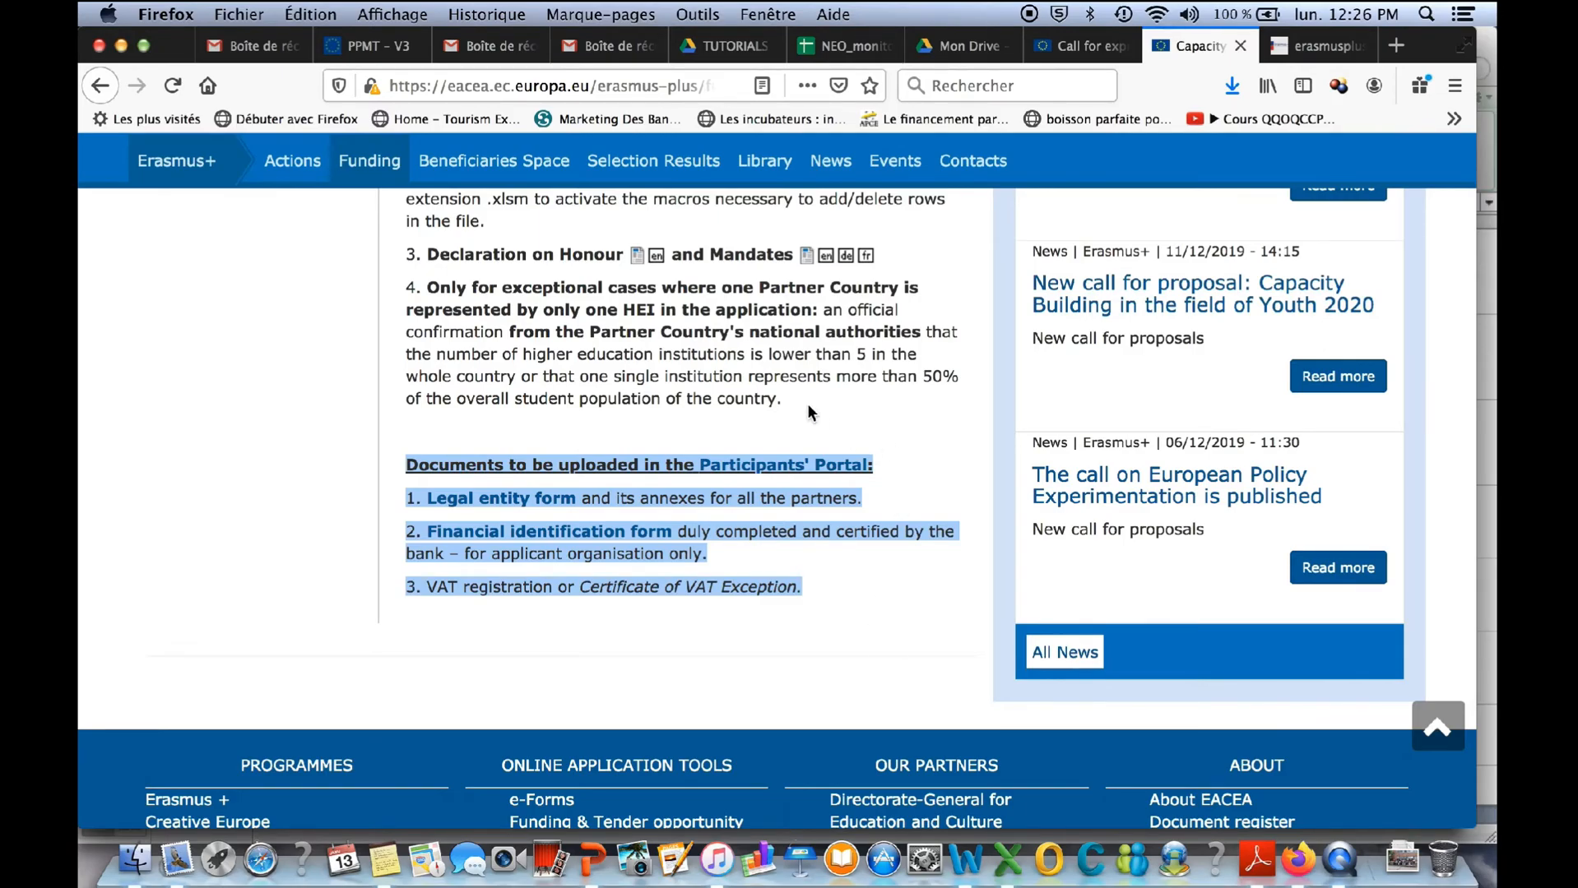
scroll(859, 414, "down", 1)
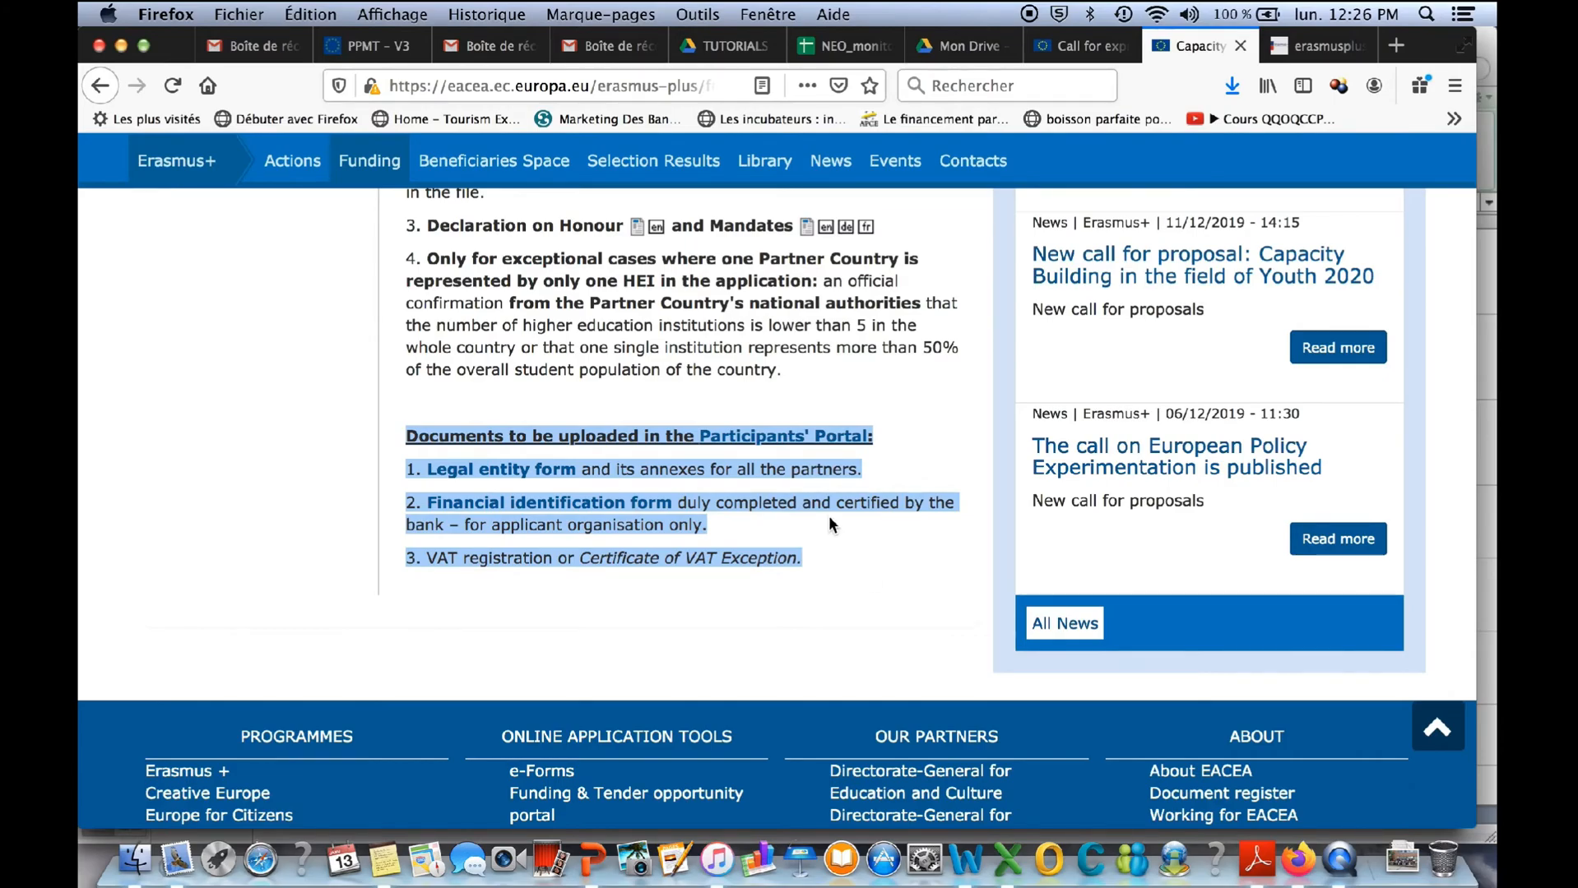
left_click(933, 428)
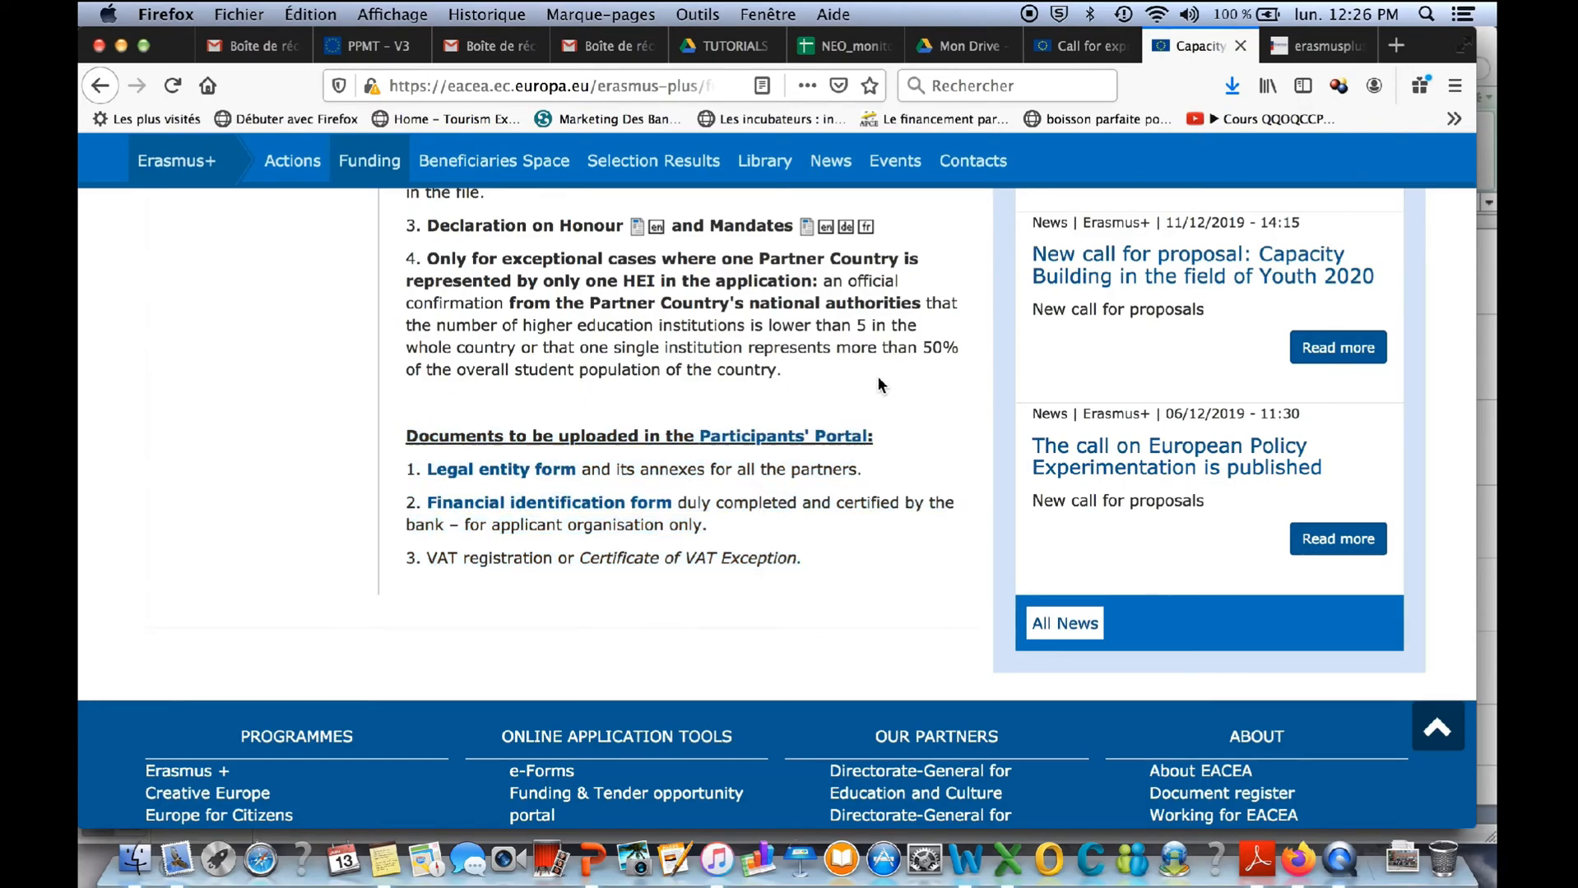
- Get the English detailed project description template for Joint Projects and open detailed_project_description_en_2019_v2.1_cbhe-jp(1).docx from the Téléchargements folder
scroll(878, 376, "up", 3)
scroll(878, 379, "up", 6)
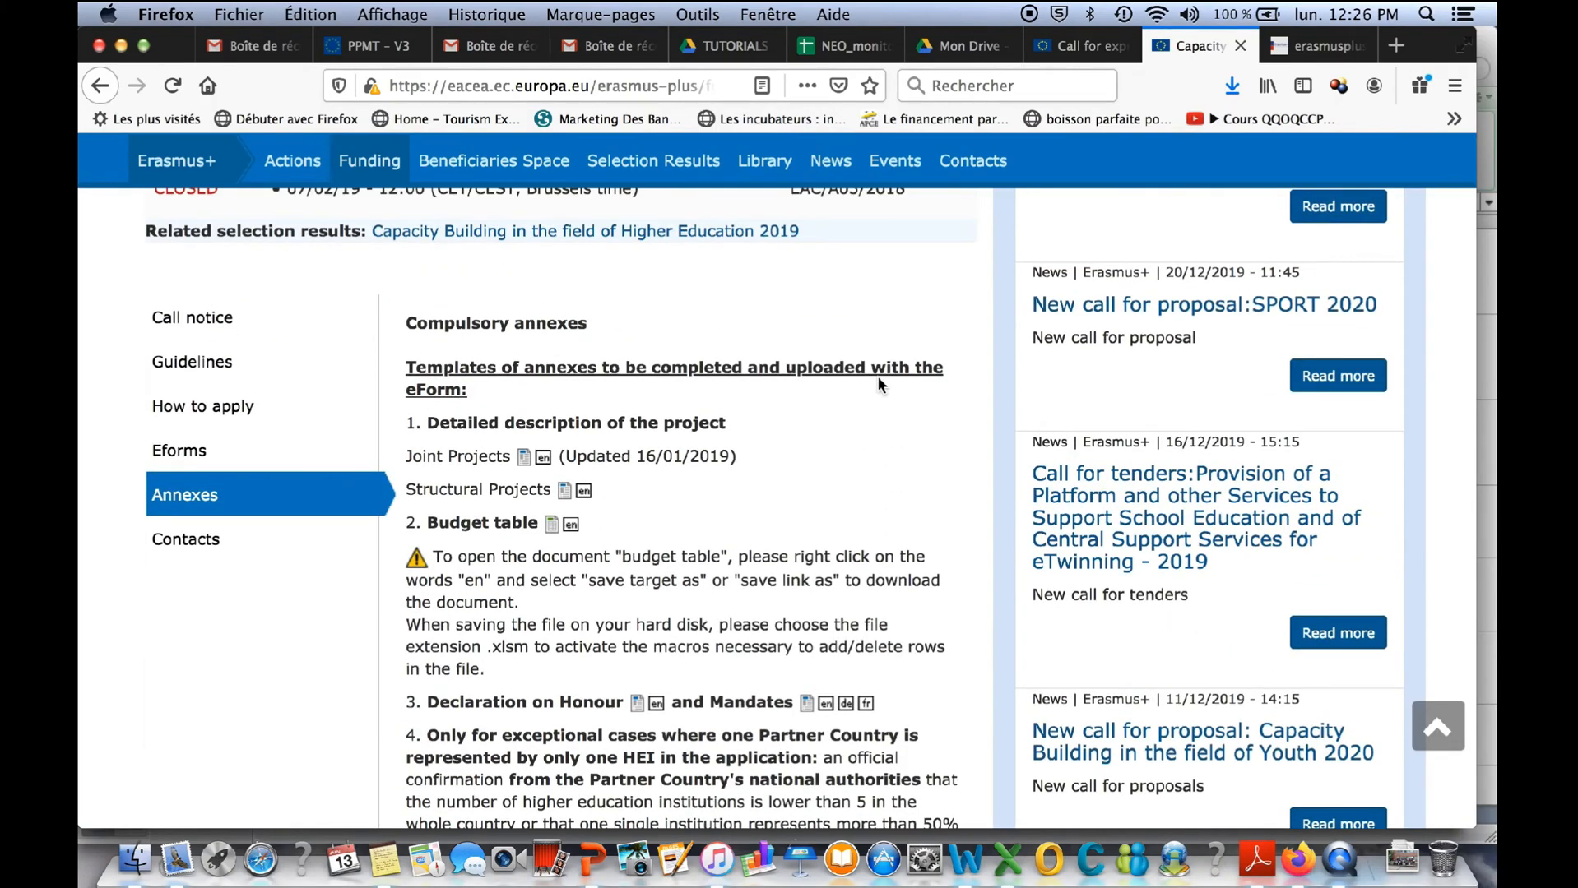
scroll(876, 376, "down", 6)
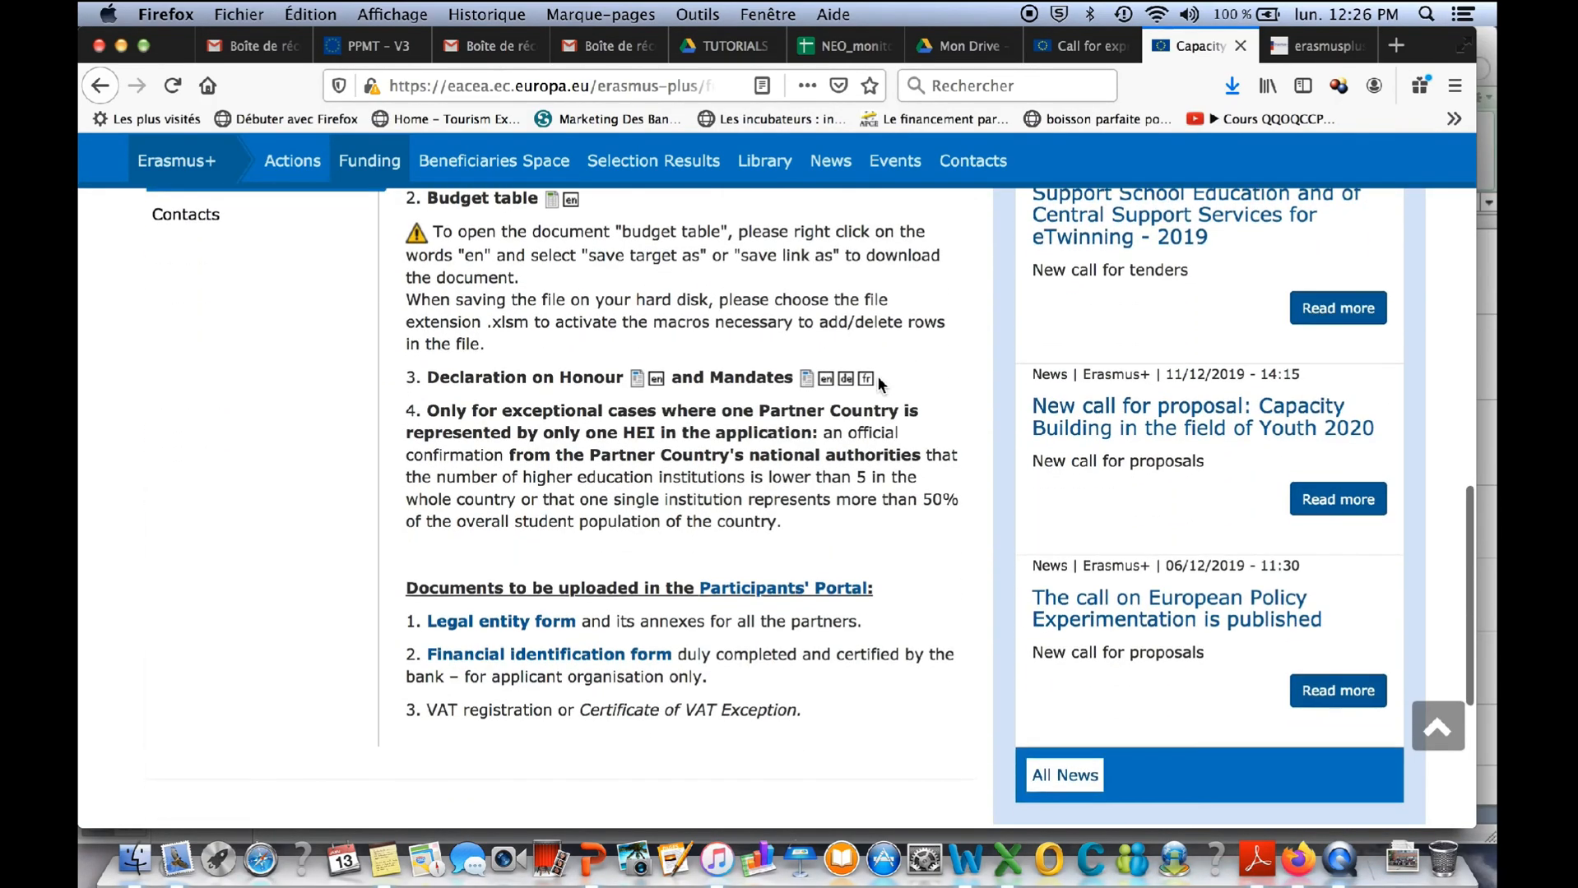
scroll(866, 435, "up", 5)
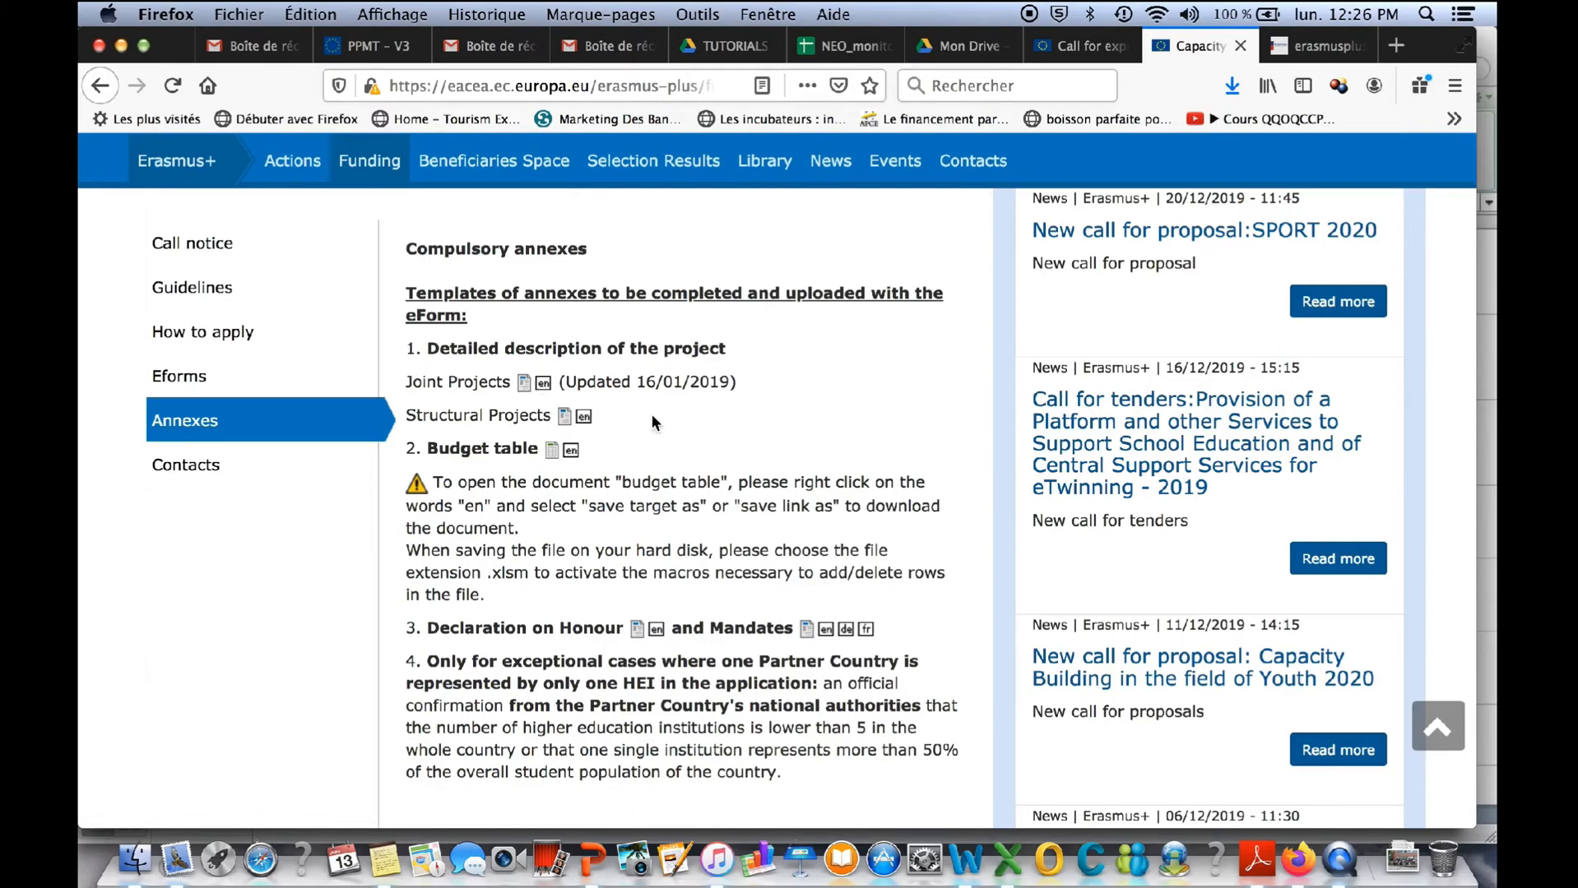
left_click(543, 384)
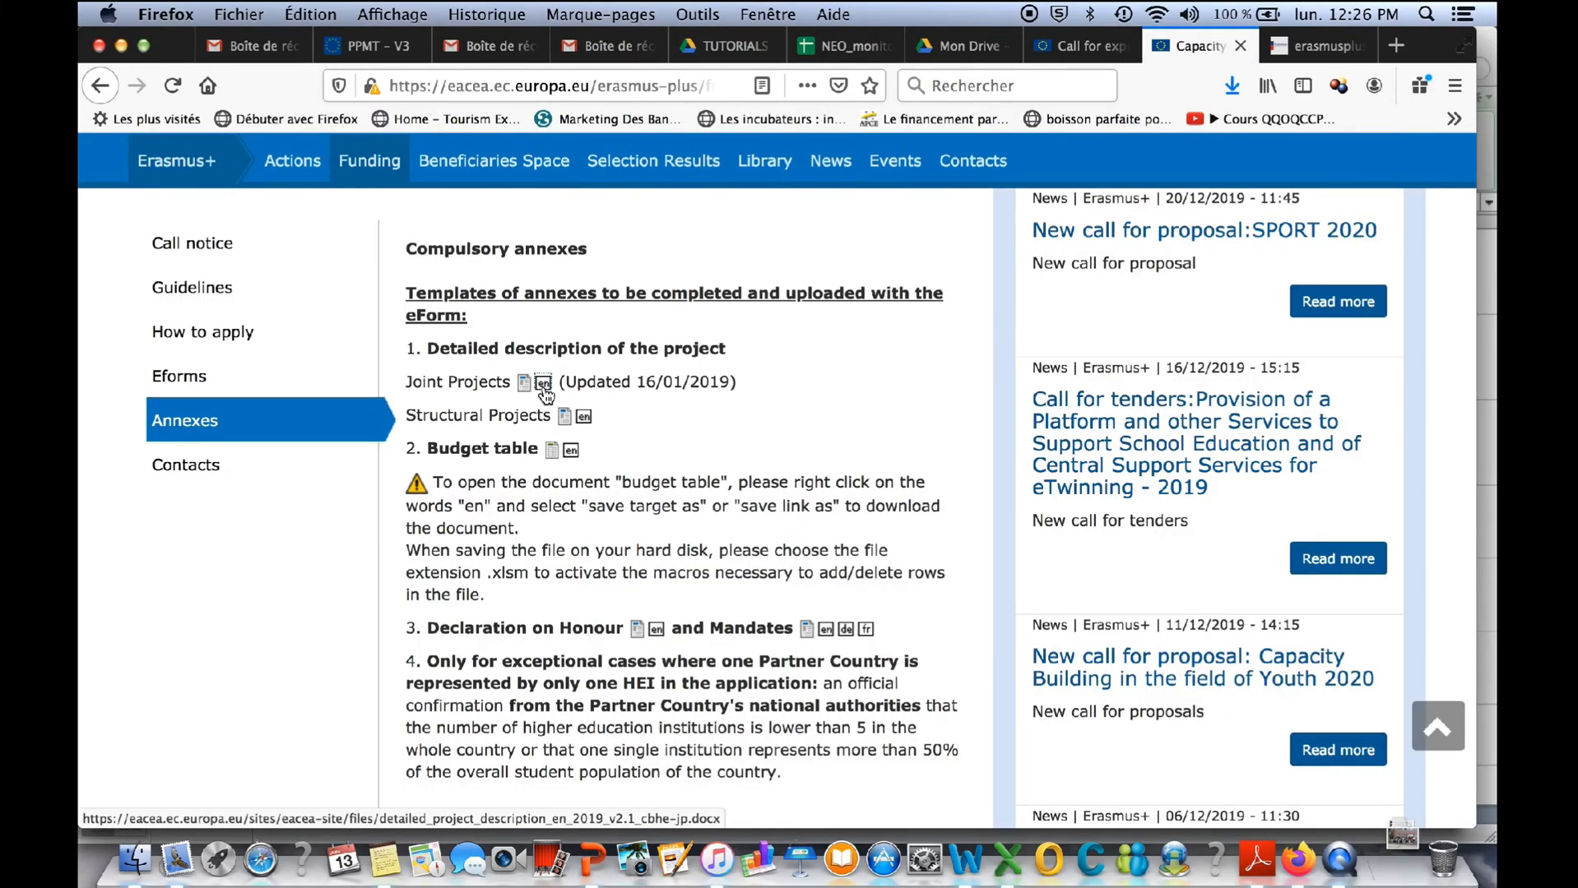
left_click(134, 860)
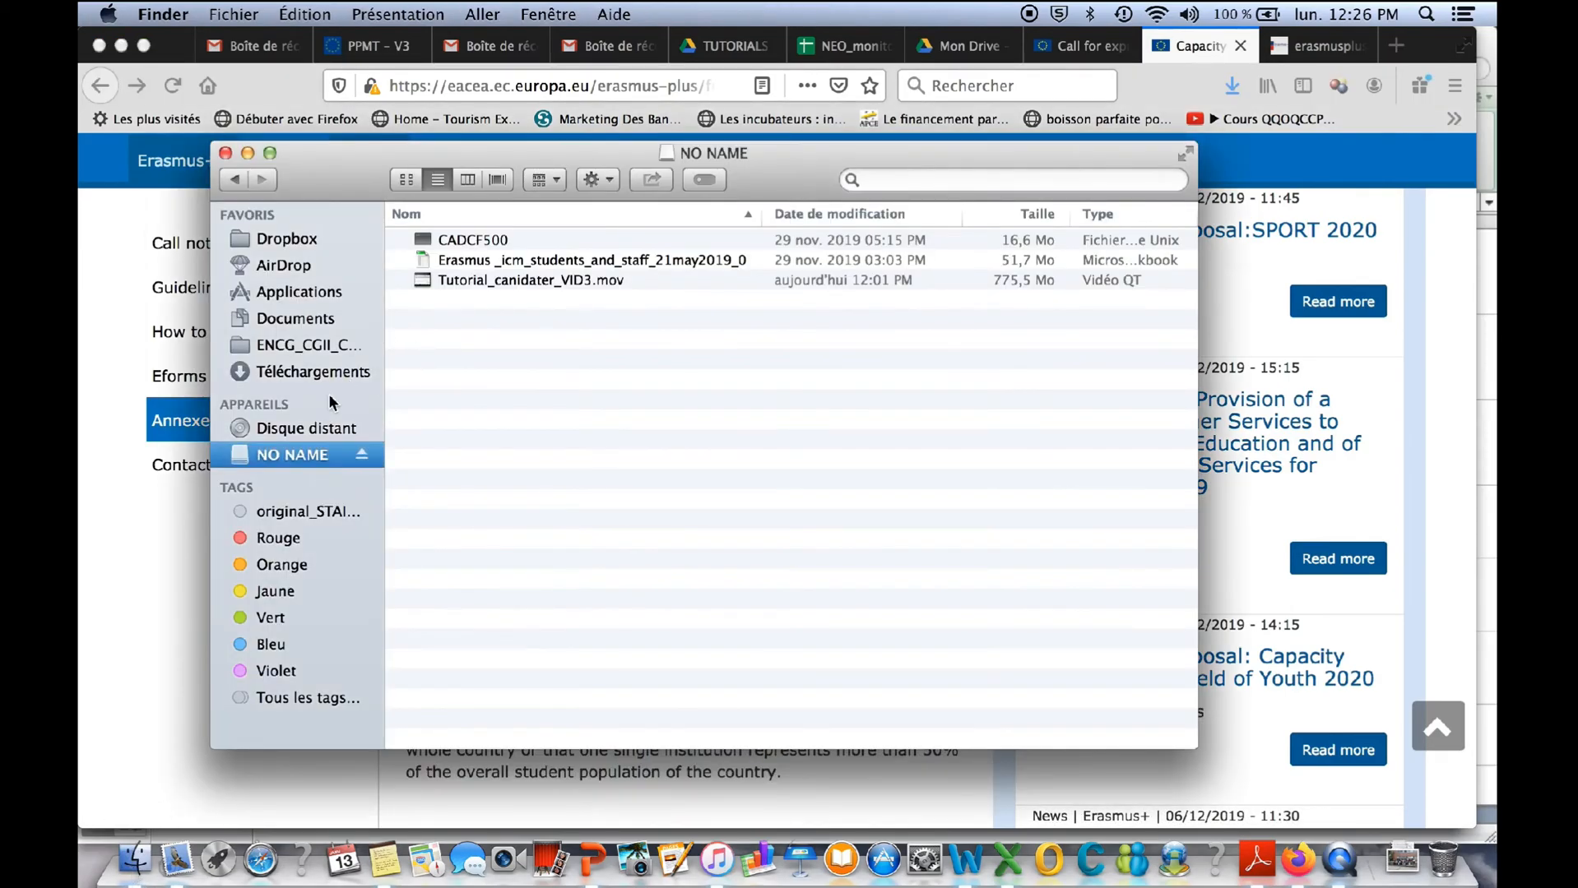
left_click(311, 376)
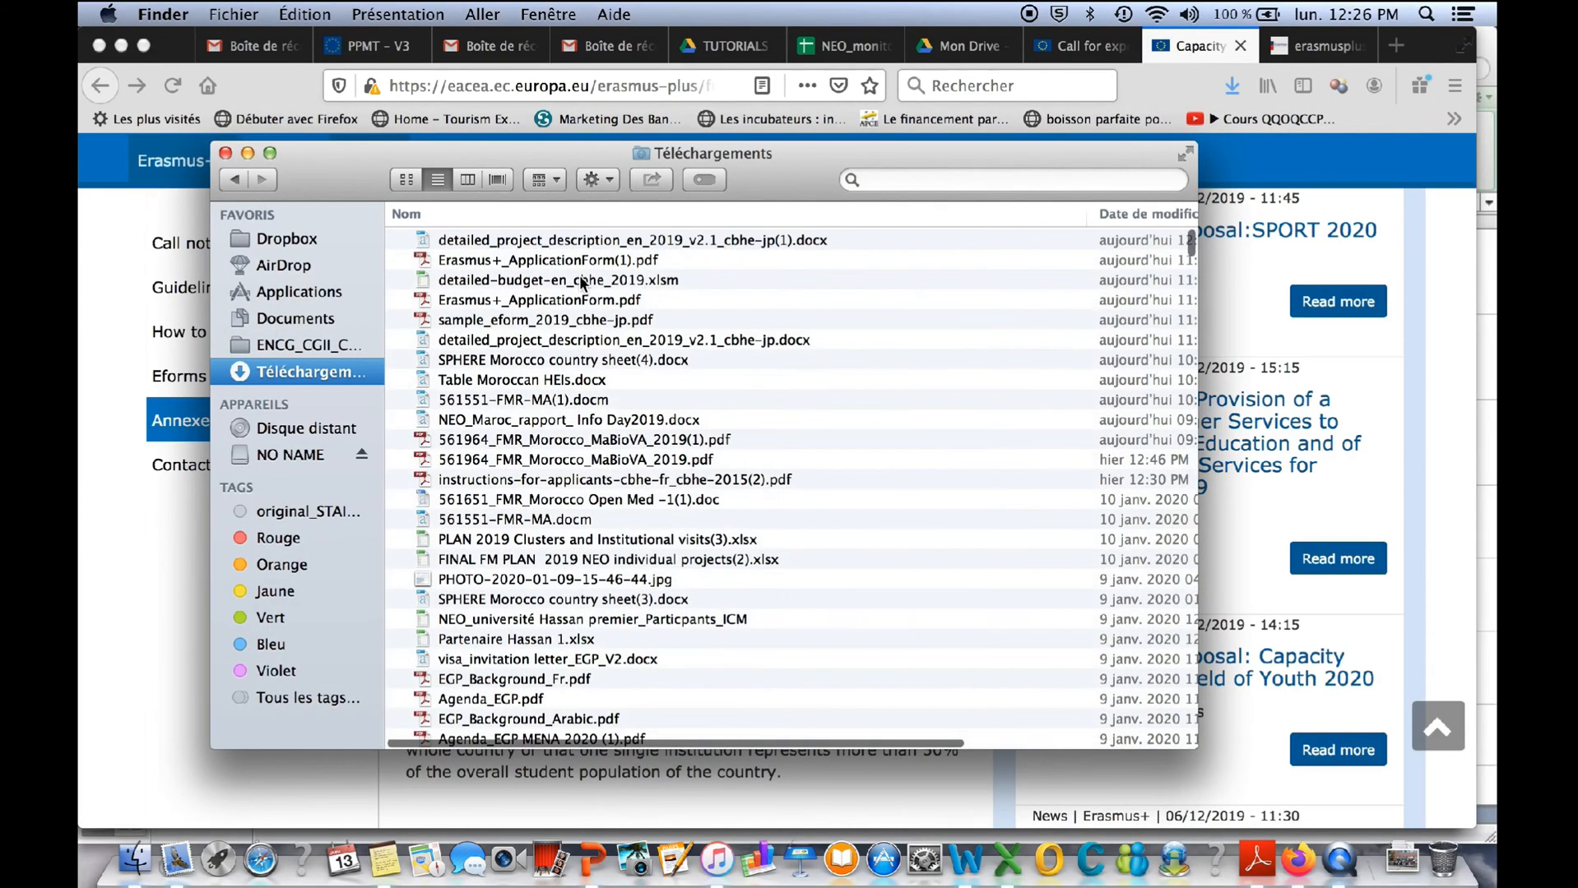
double_click(572, 238)
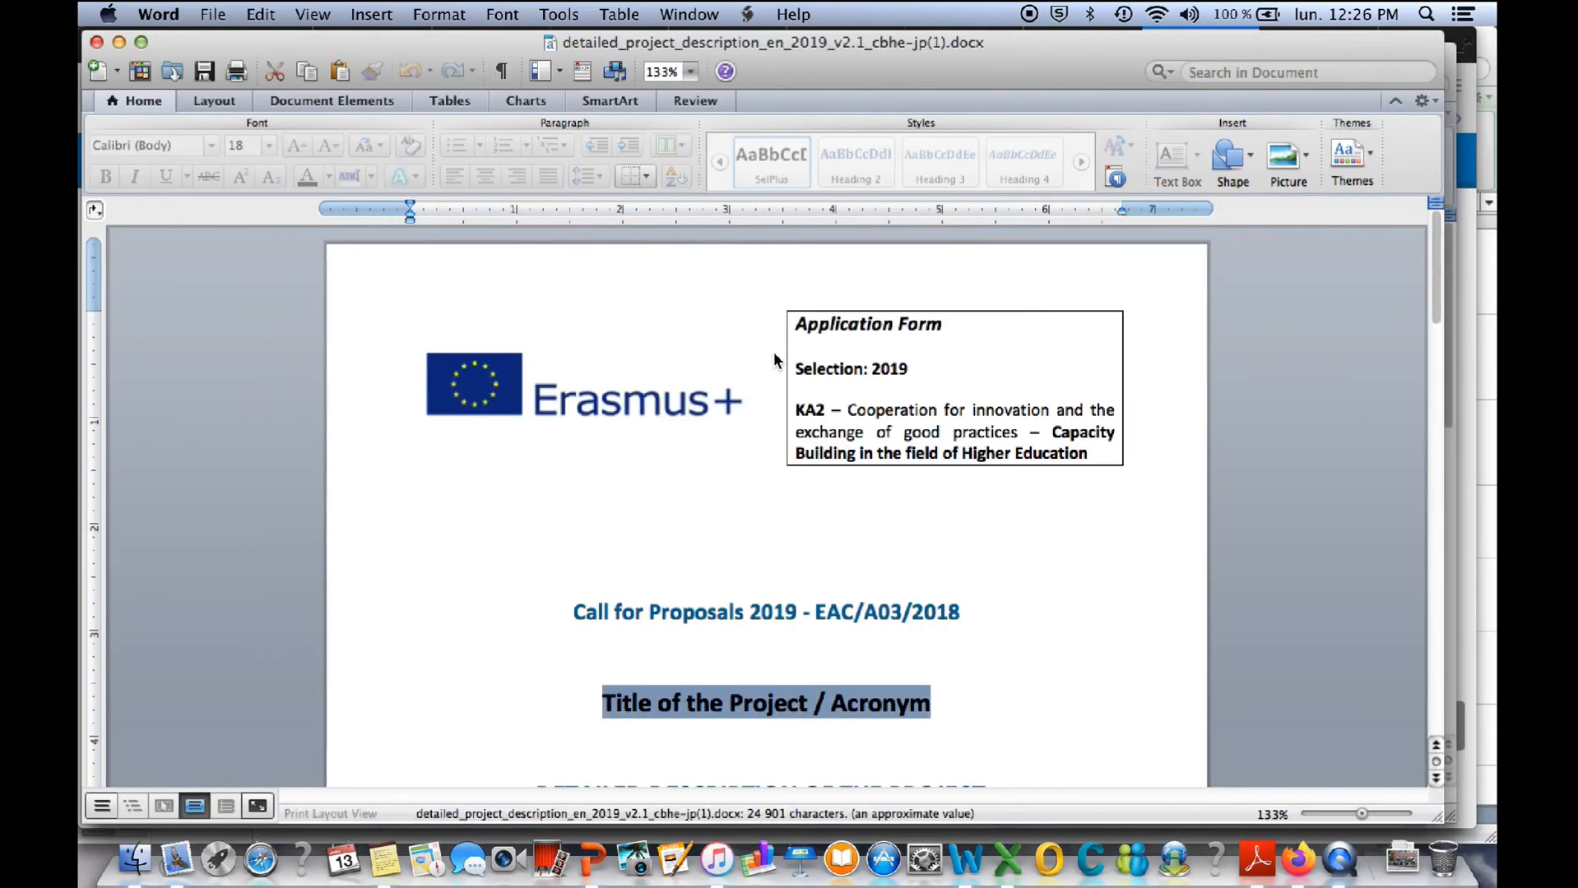
- Look through the detailed project description template, including sections D.1 and D.2, and return to its cover page
scroll(1313, 642, "down", 5)
scroll(1313, 644, "down", 20)
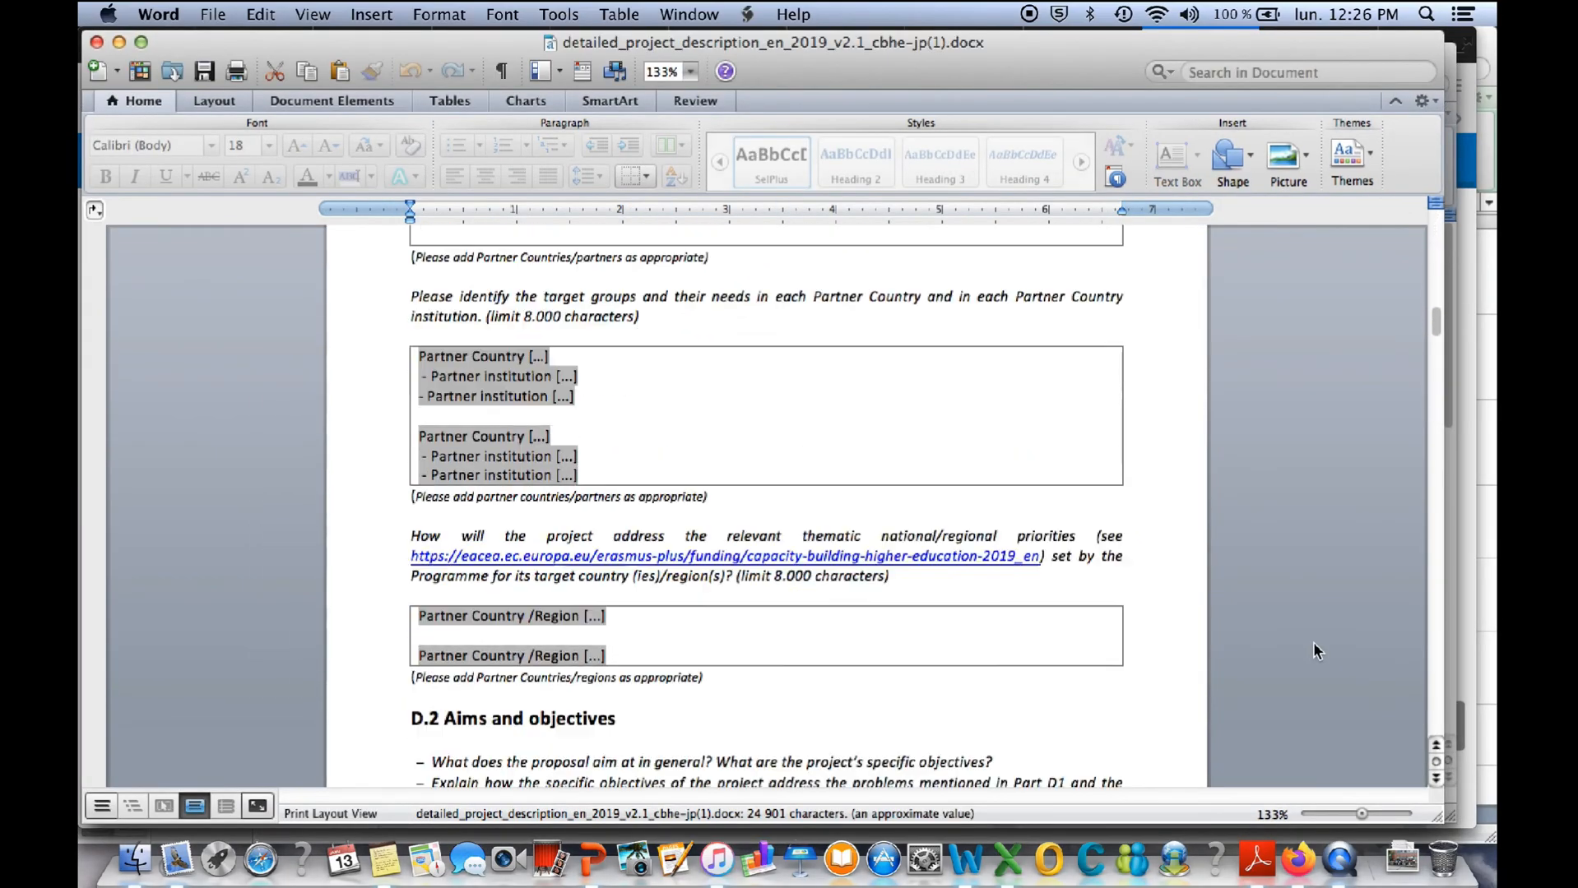
scroll(1315, 640, "up", 20)
scroll(1315, 643, "down", 12)
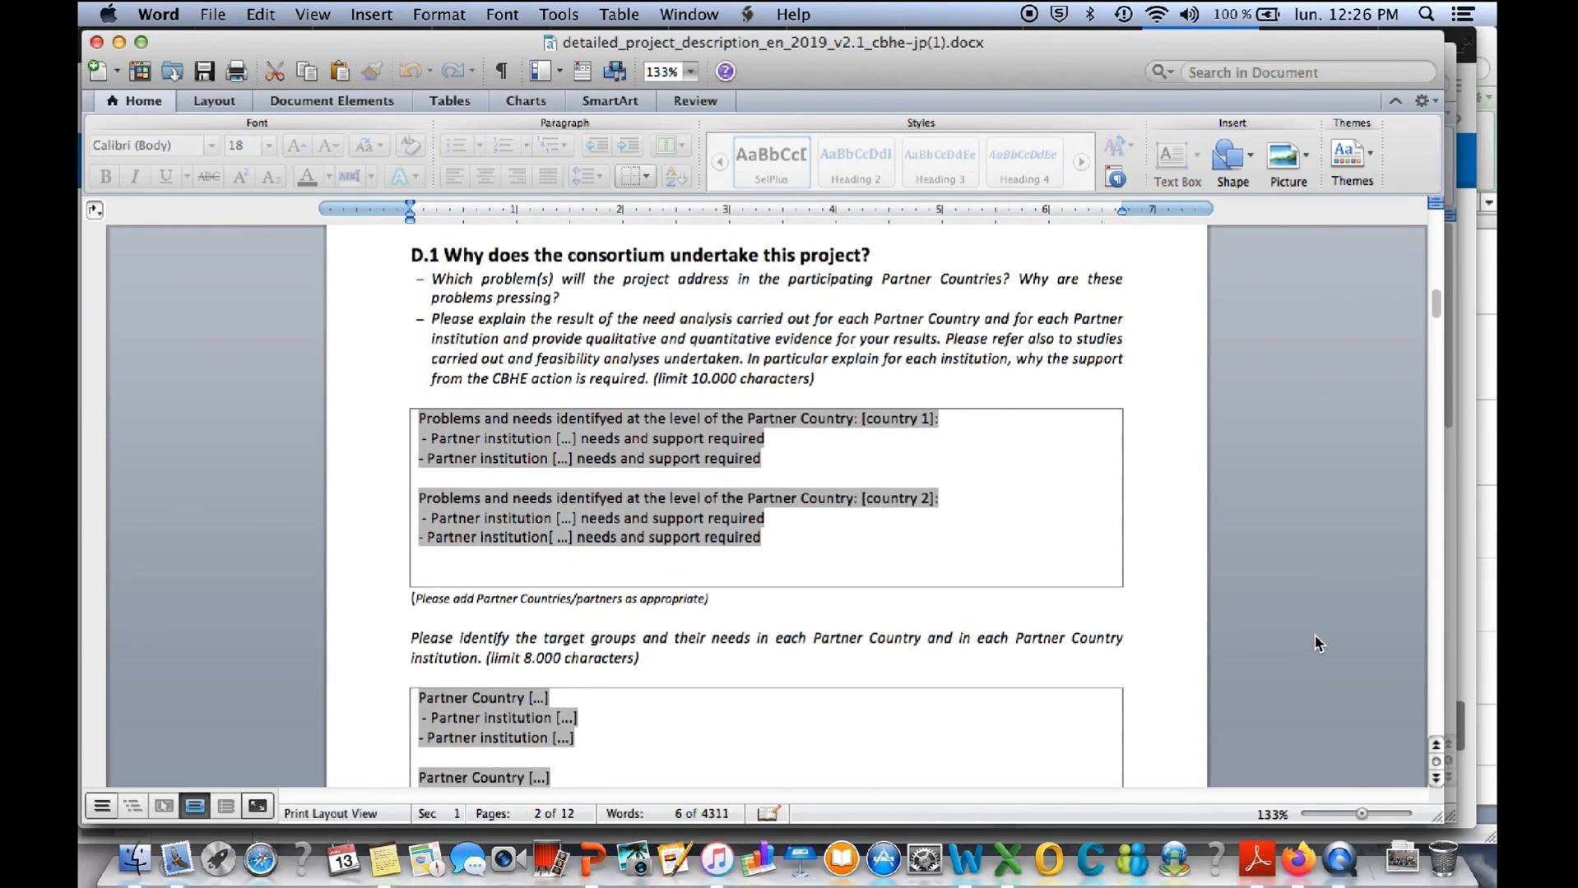
scroll(1314, 643, "down", 20)
scroll(1314, 643, "down", 20)
scroll(1315, 643, "down", 20)
scroll(1315, 638, "down", 20)
scroll(1314, 643, "down", 10)
left_click_drag(1434, 697, 1397, 129)
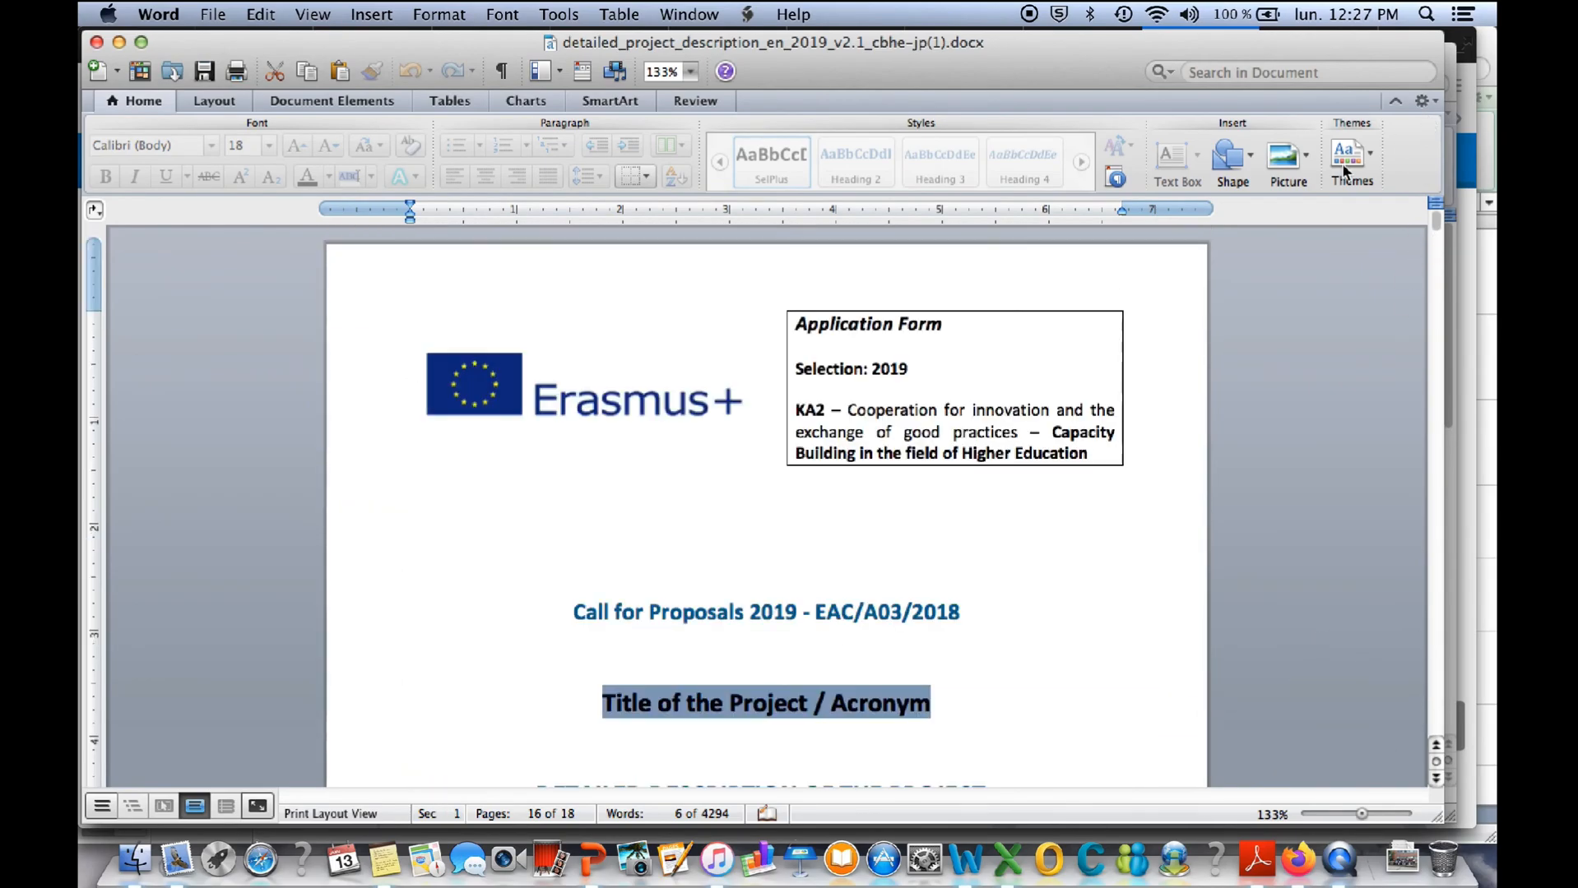
- Switch to Firefox, request the English budget table template, and reopen detailed-budget-en_cbhe_2019.xlsm from the Téléchargements folder
key("ctrl+Up")
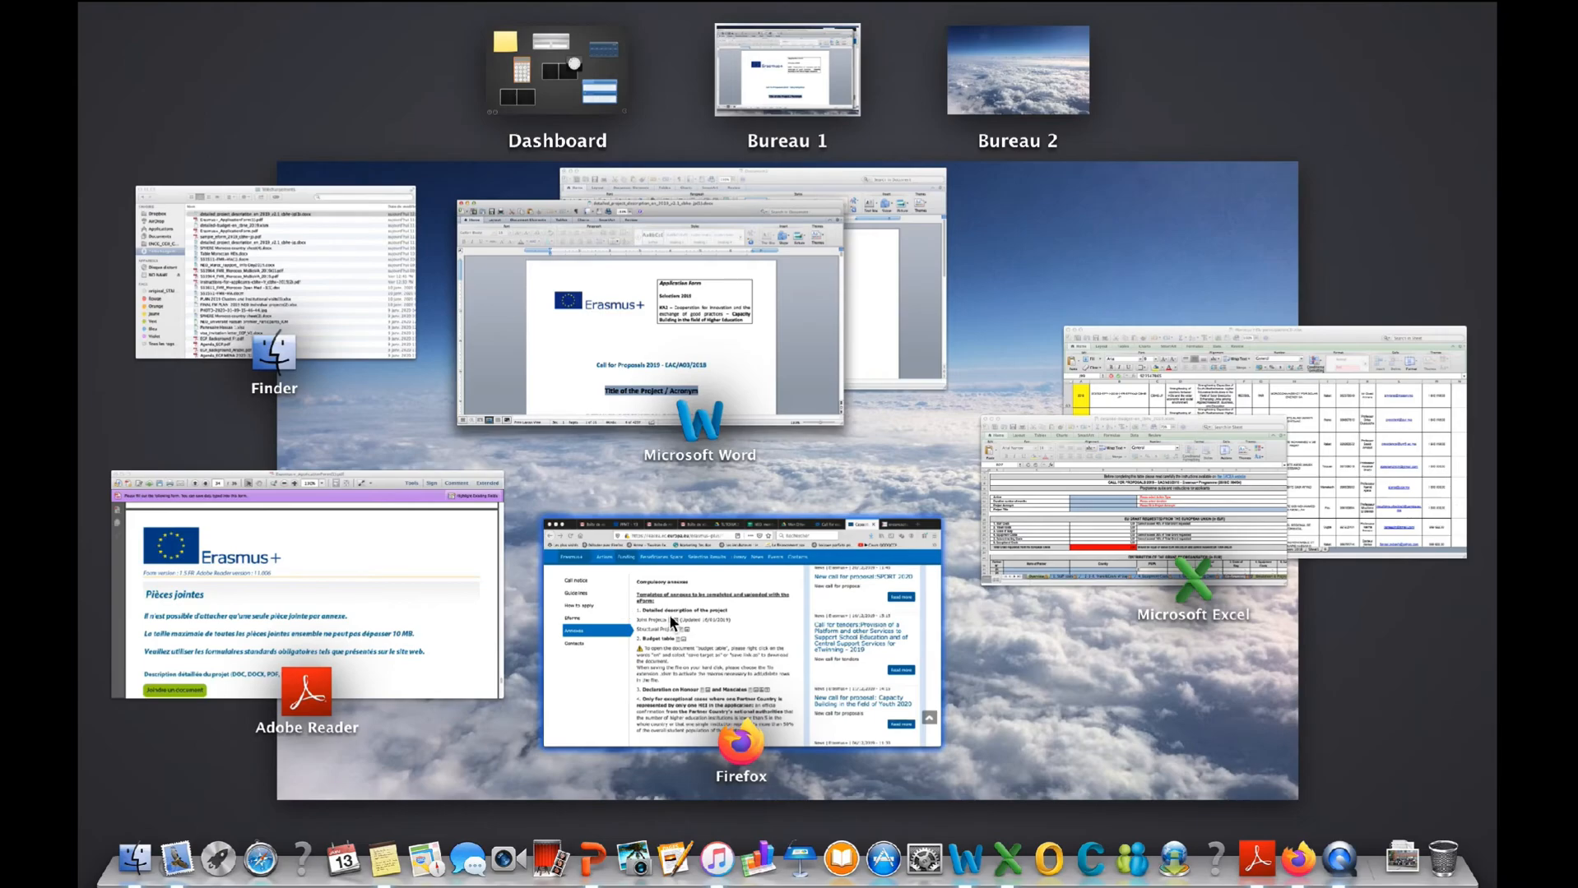
left_click(709, 627)
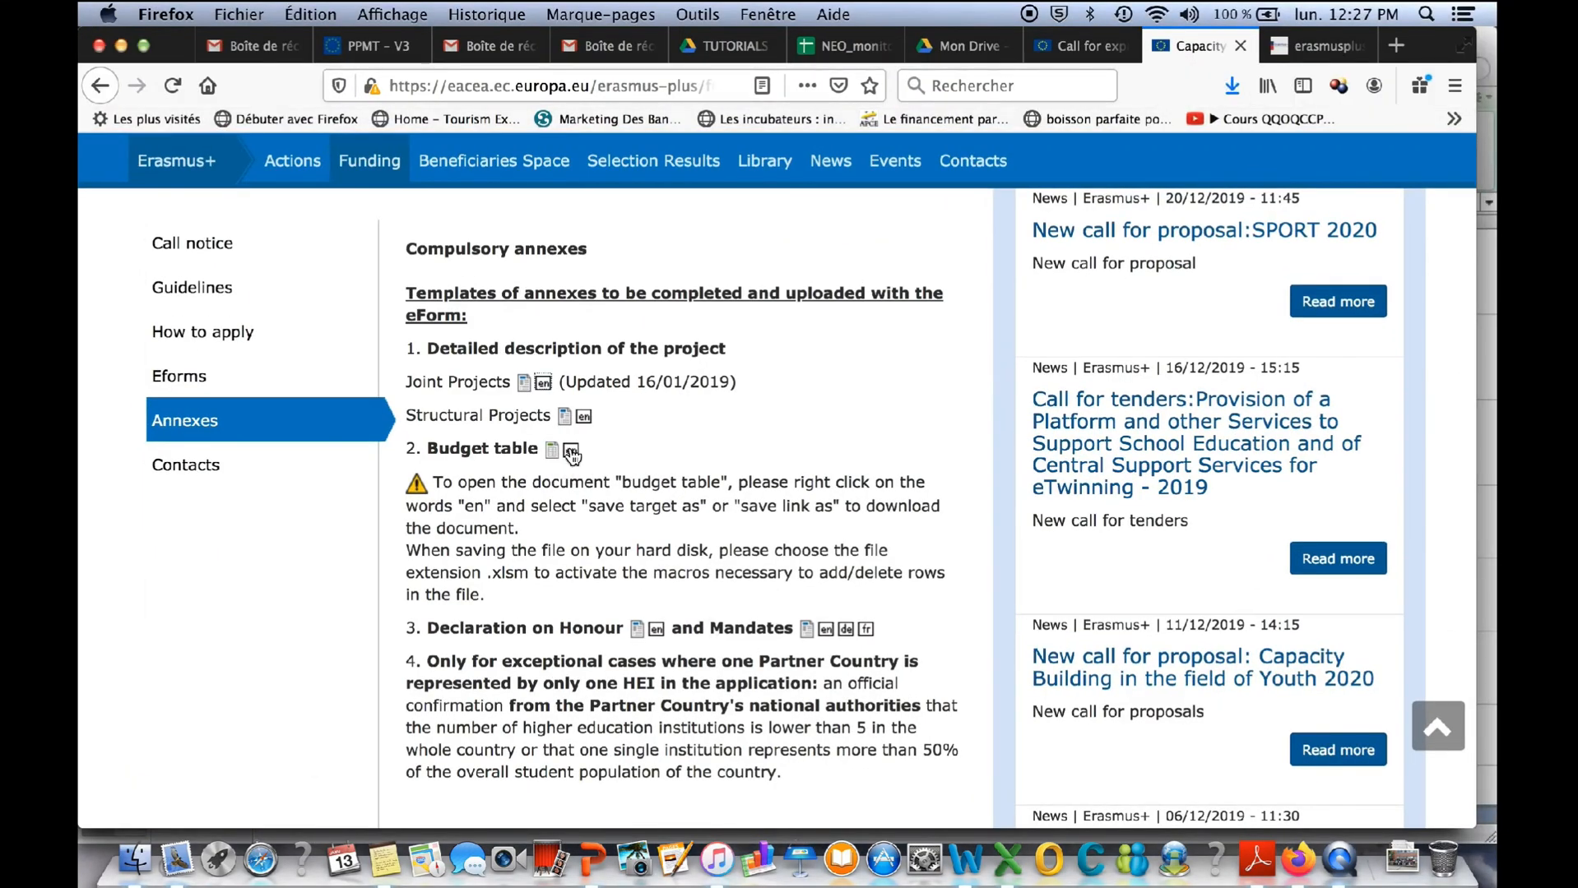
left_click(571, 450)
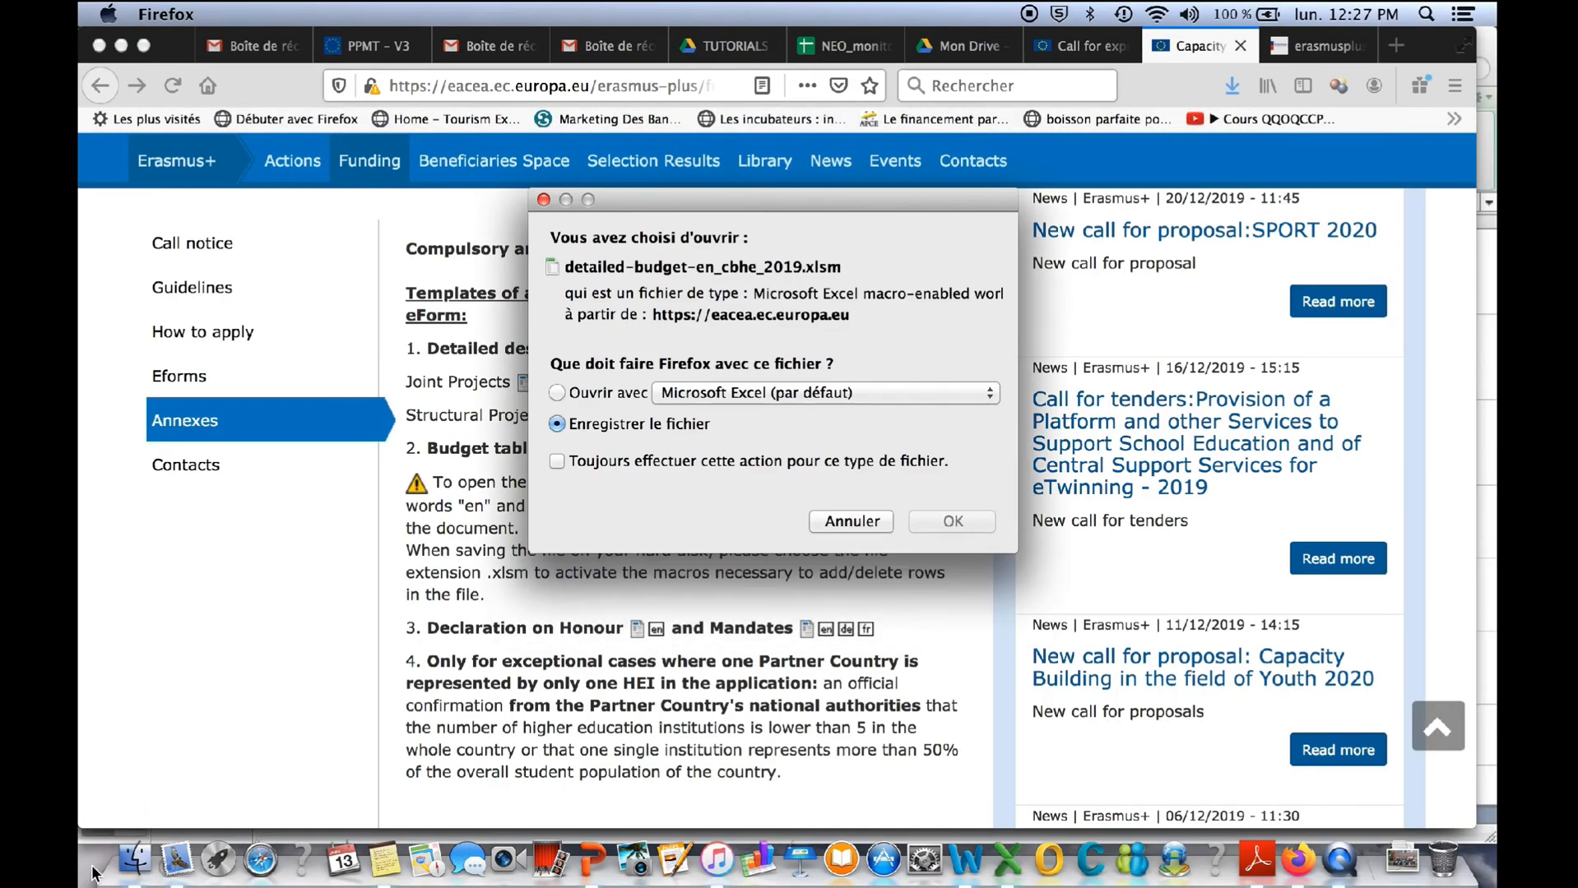
left_click(134, 860)
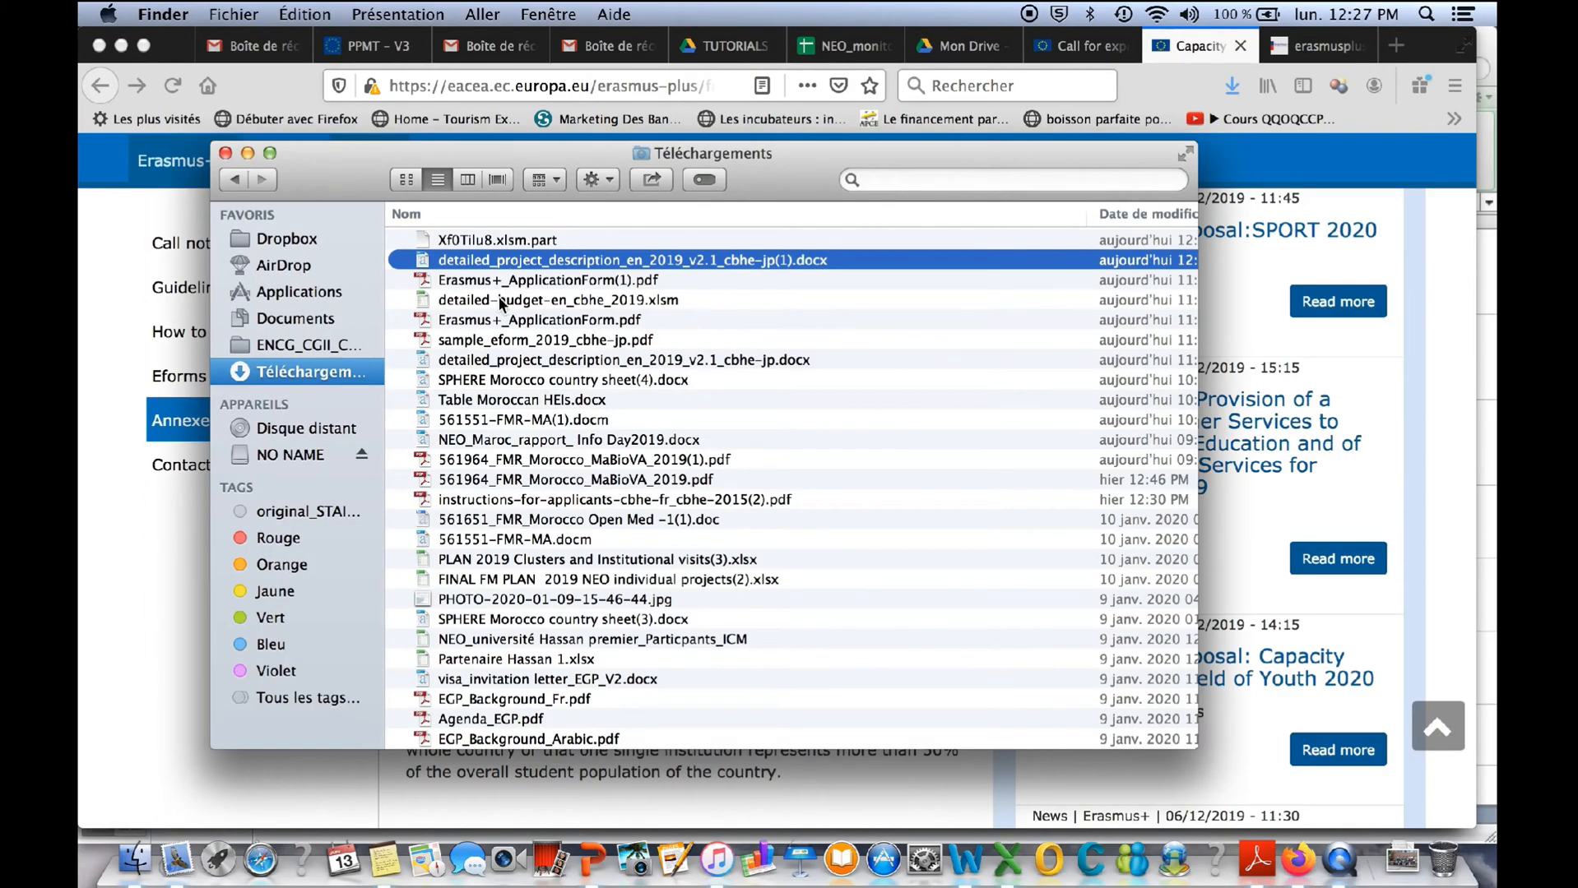
double_click(501, 300)
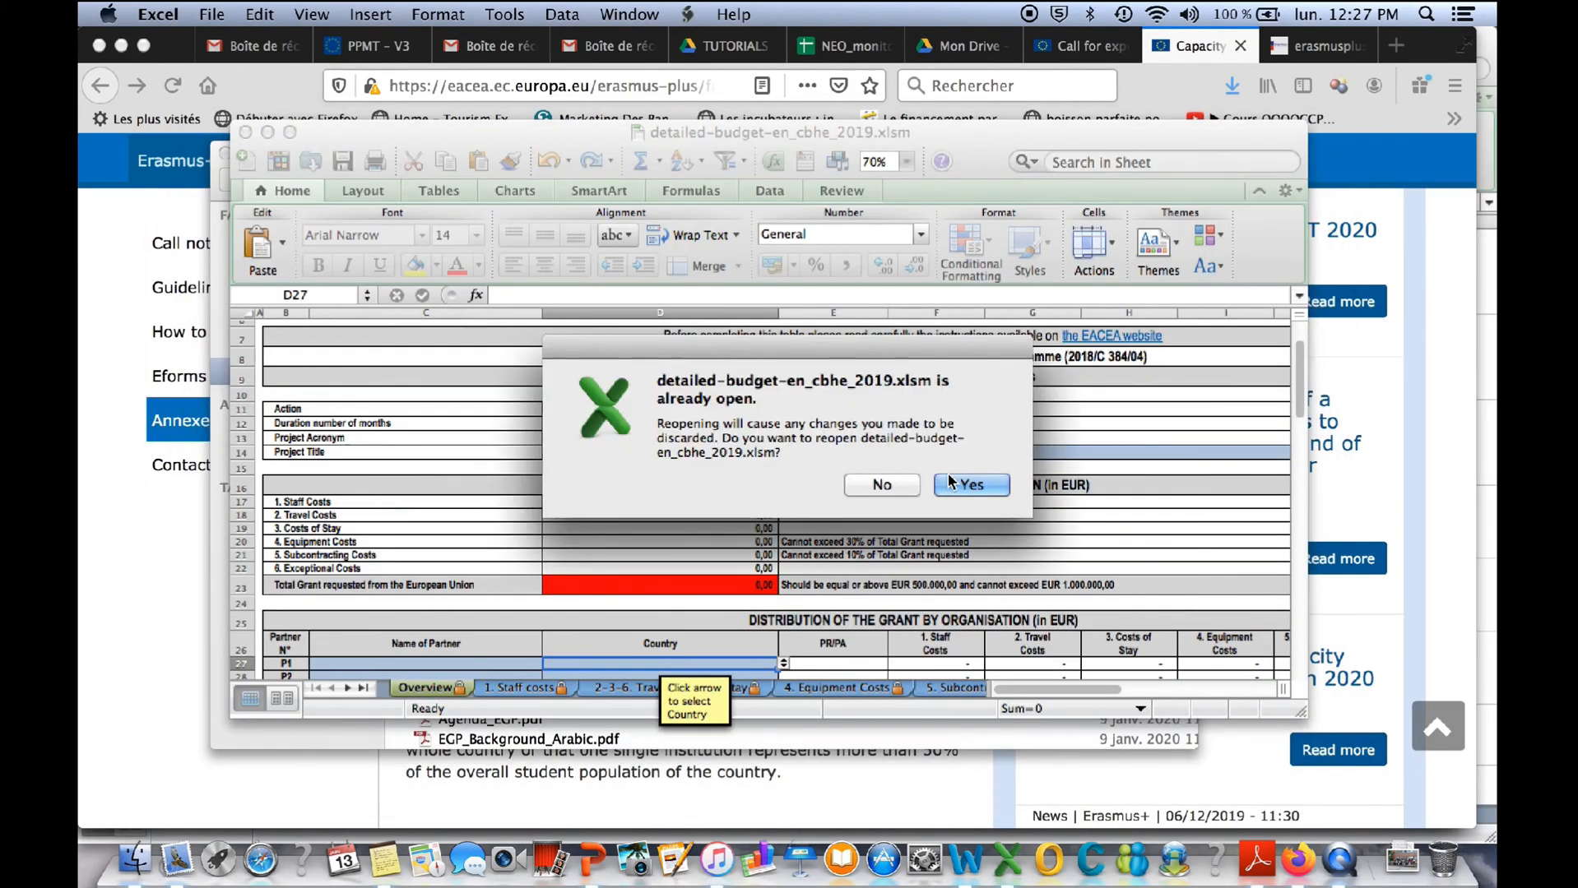
left_click(942, 486)
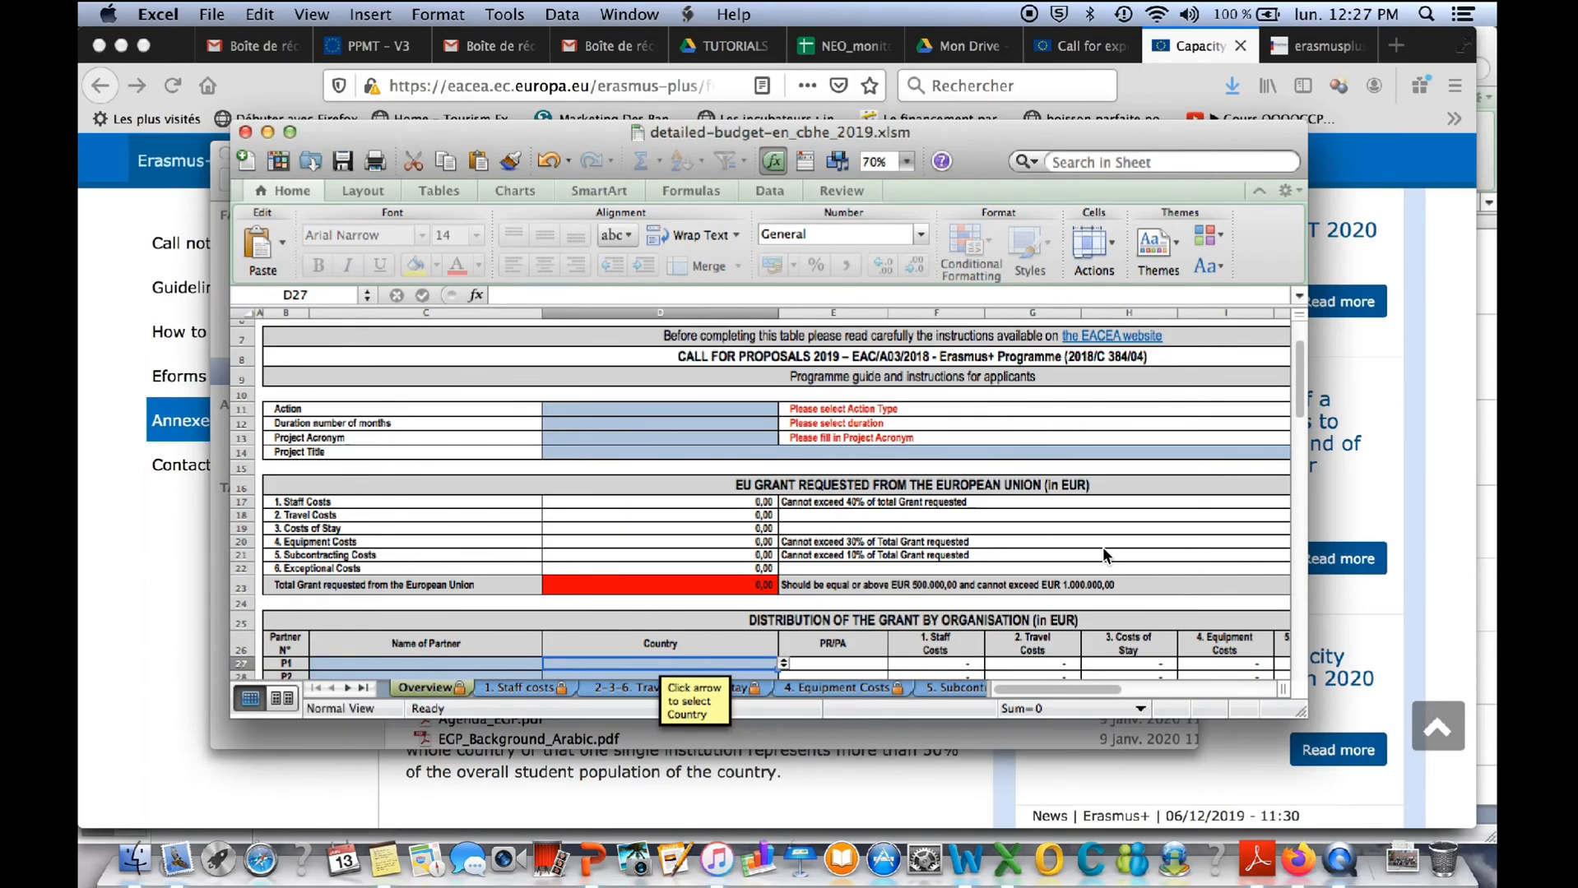
- Bring the budget workbook forward, enlarge its window, and look through the staff, travel and stay, equipment and subcontracting cost sheets
key("ctrl+Up")
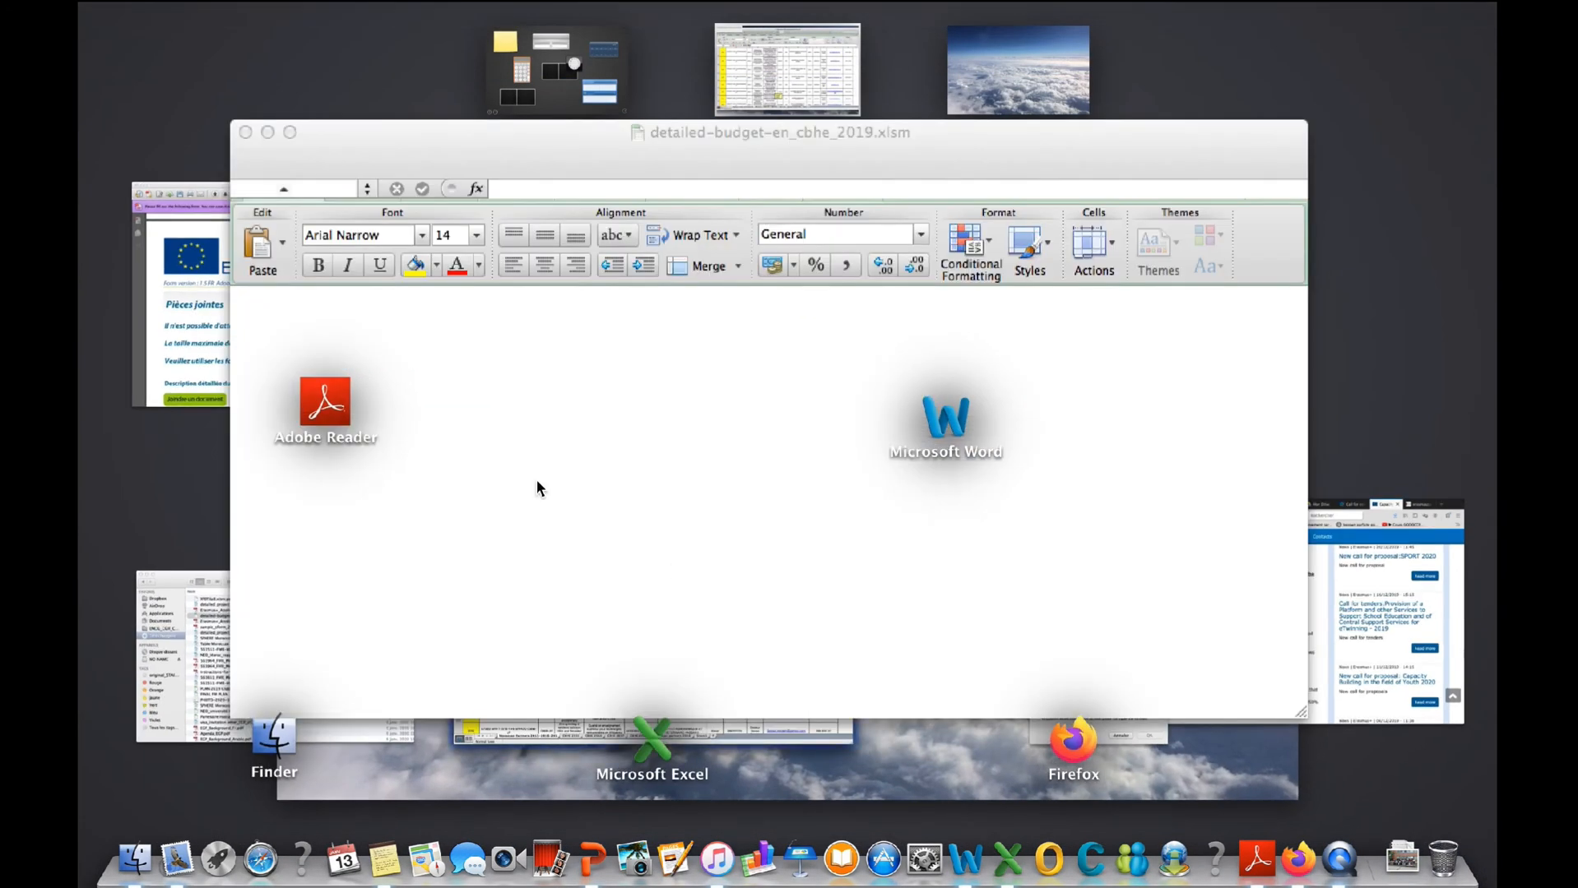
left_click(709, 497)
left_click(700, 495)
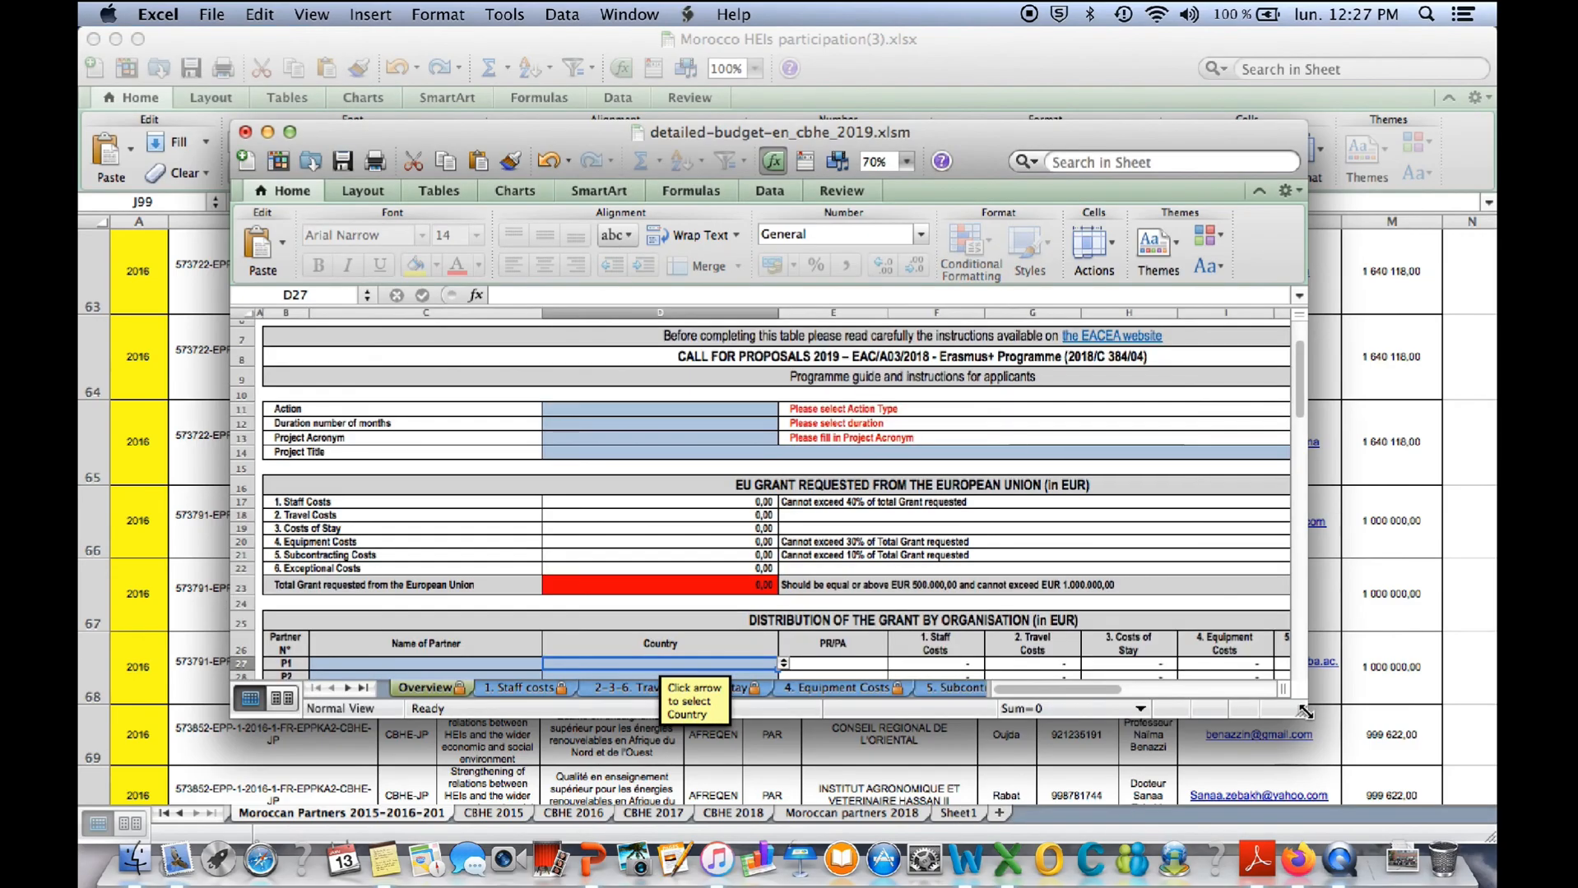
left_click_drag(1302, 714, 1441, 825)
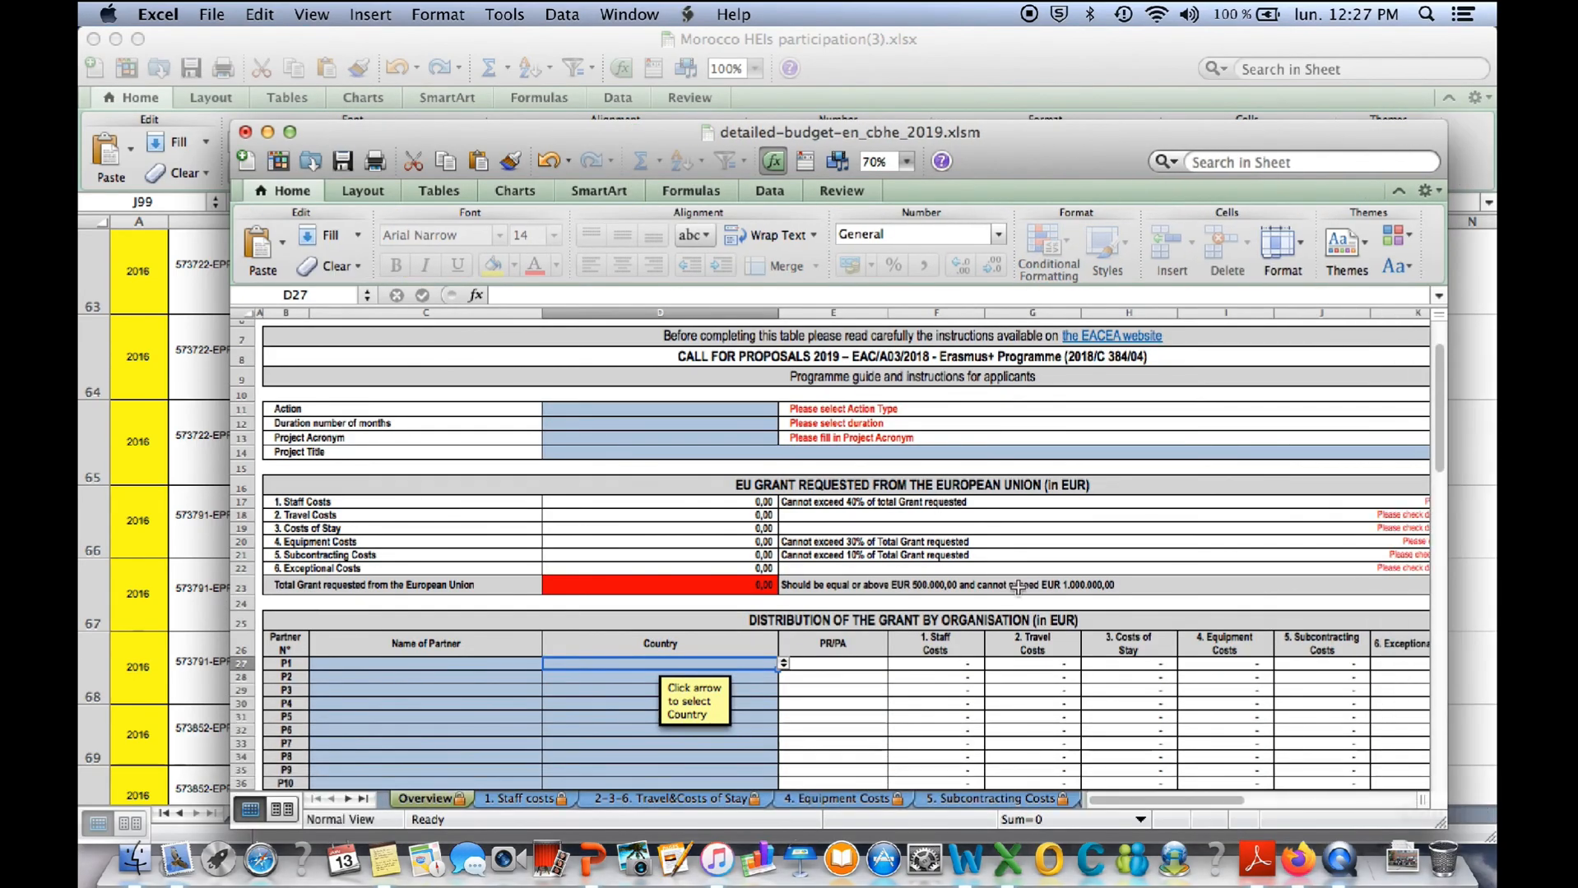
left_click(526, 798)
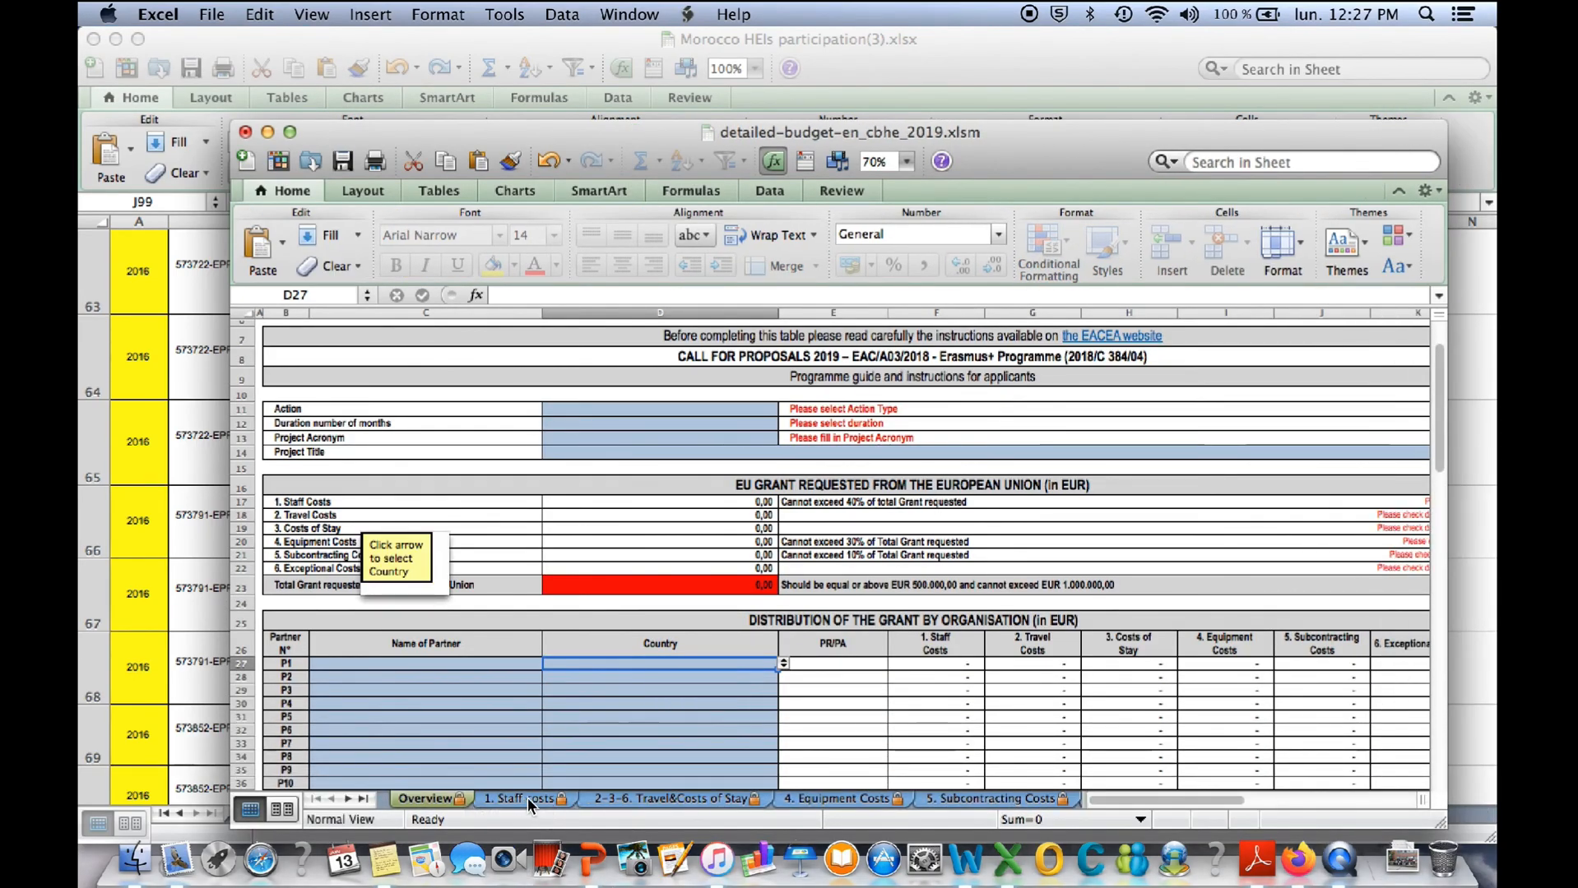
left_click(618, 798)
left_click(795, 805)
left_click(969, 798)
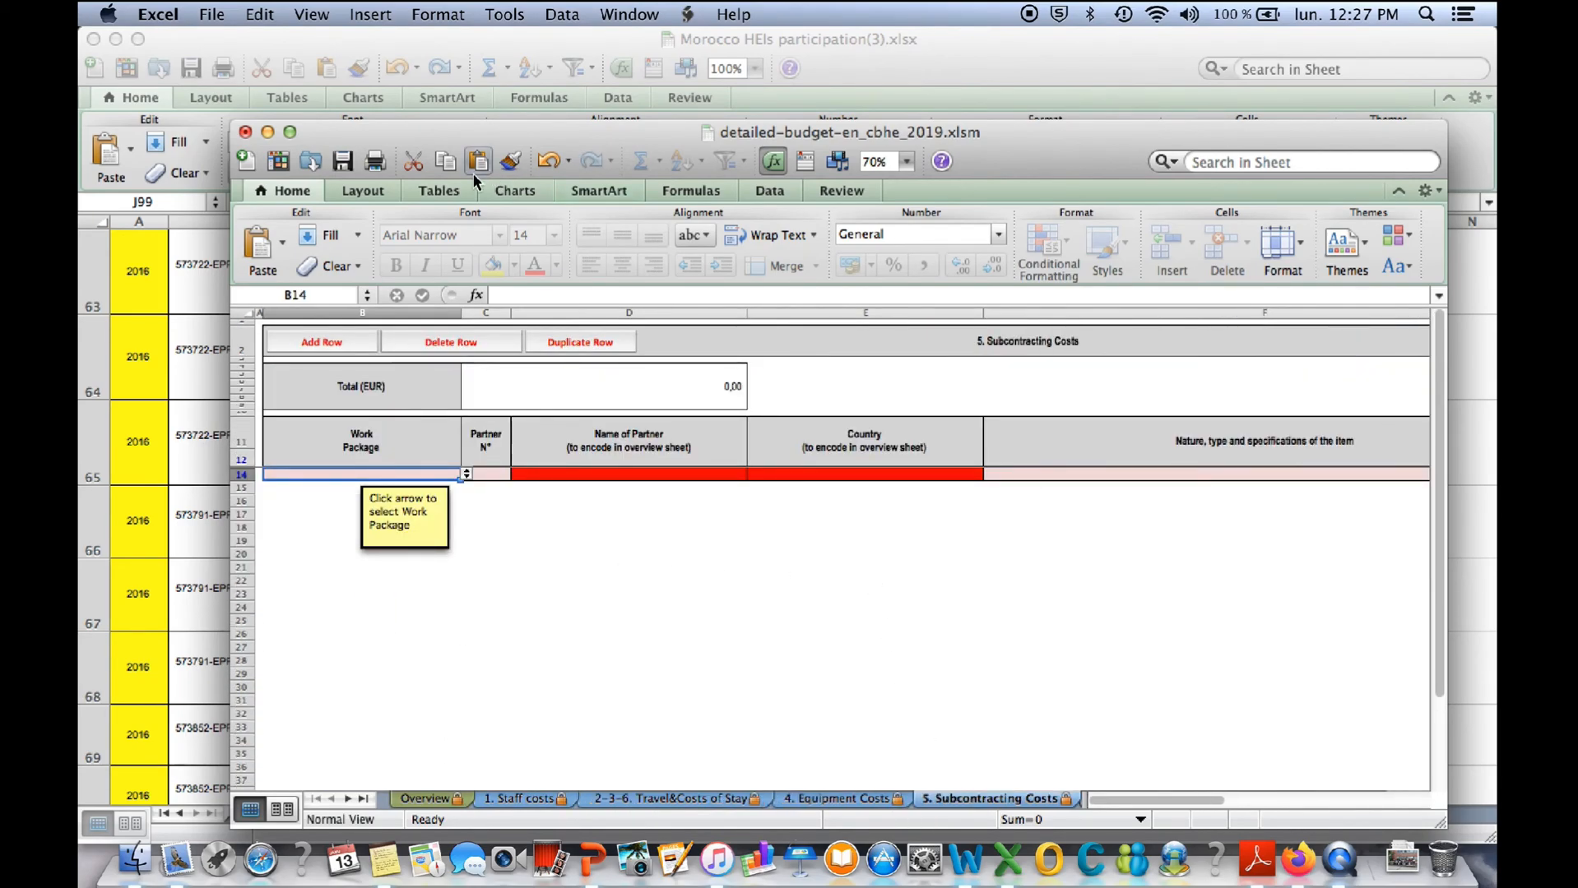
- Fit the budget workbook's window to the screen and view the Co-financing, Breakdown & Project Funding and 2-3-6. Travel&Costs of Stay sheets
left_click_drag(477, 131, 325, 39)
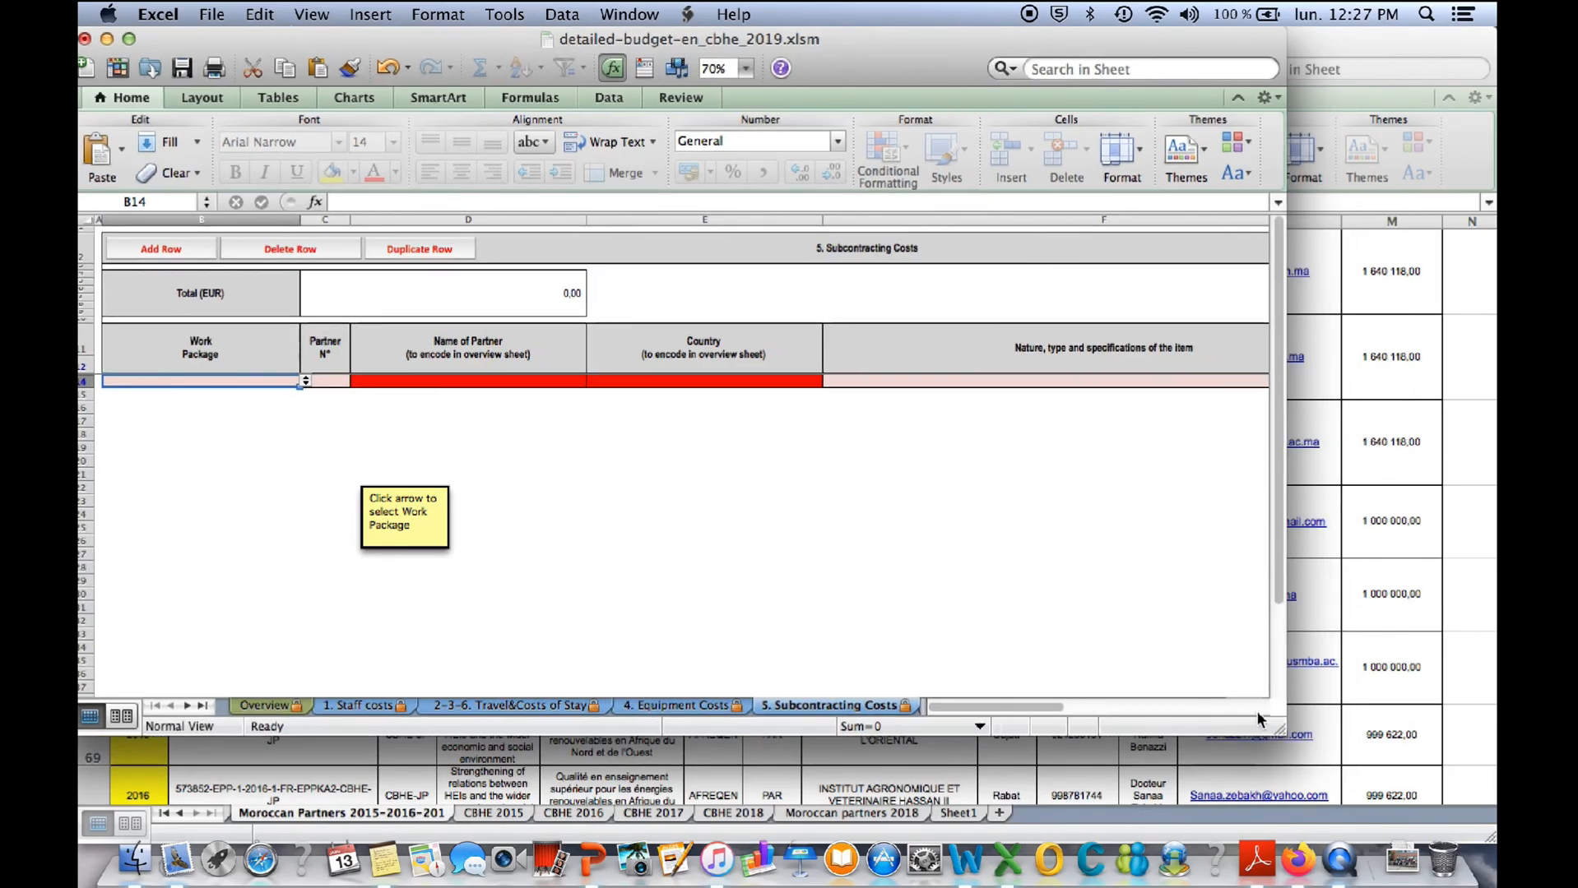
left_click_drag(1343, 750, 1478, 828)
left_click(964, 798)
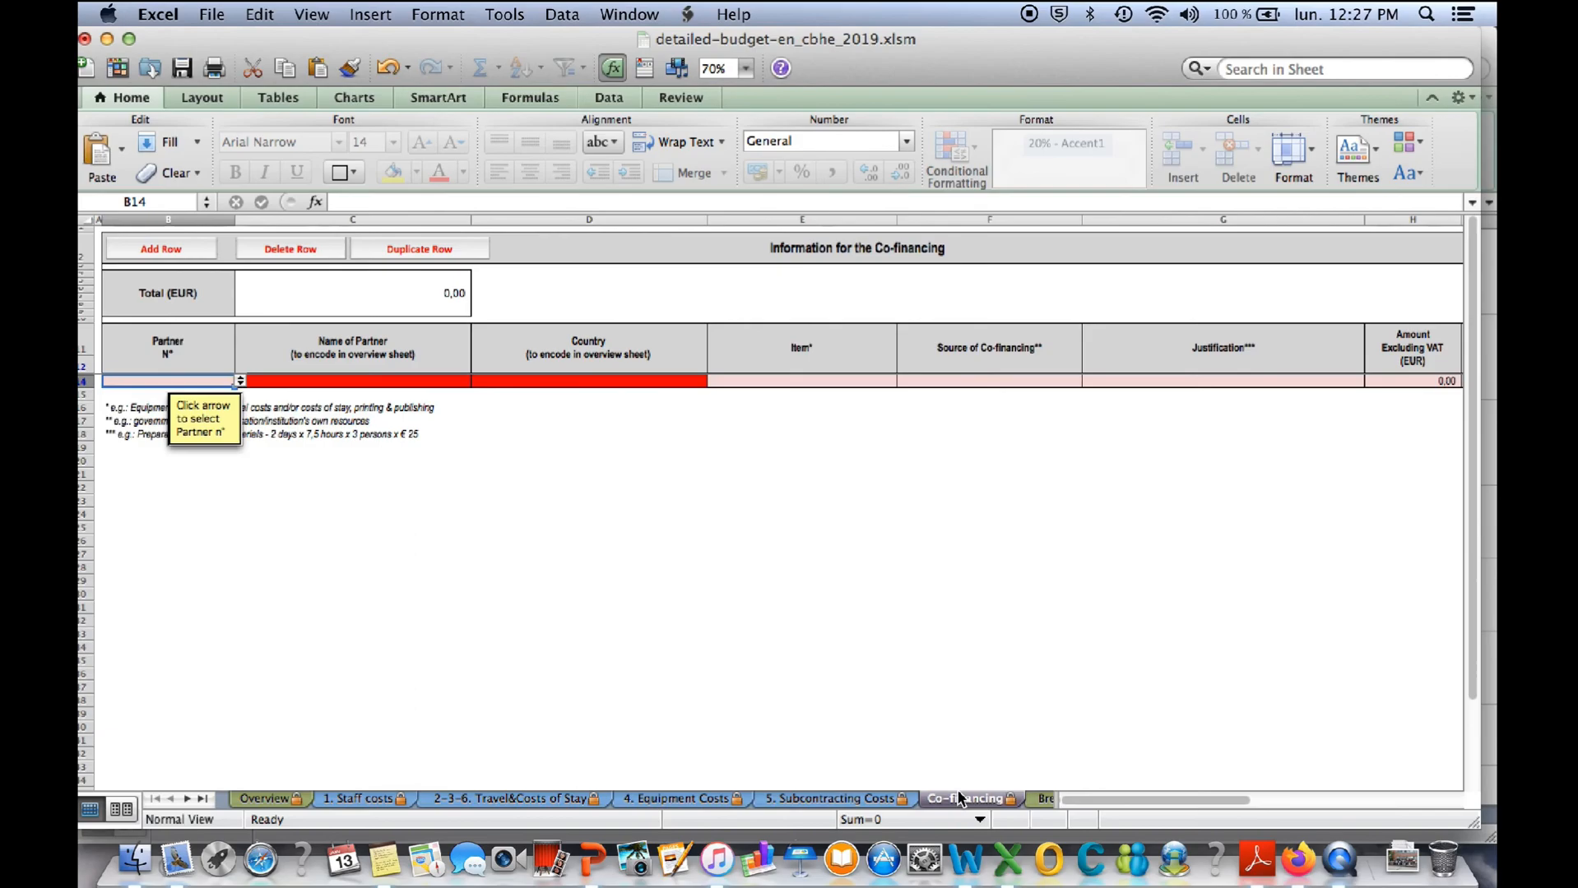
left_click(1042, 799)
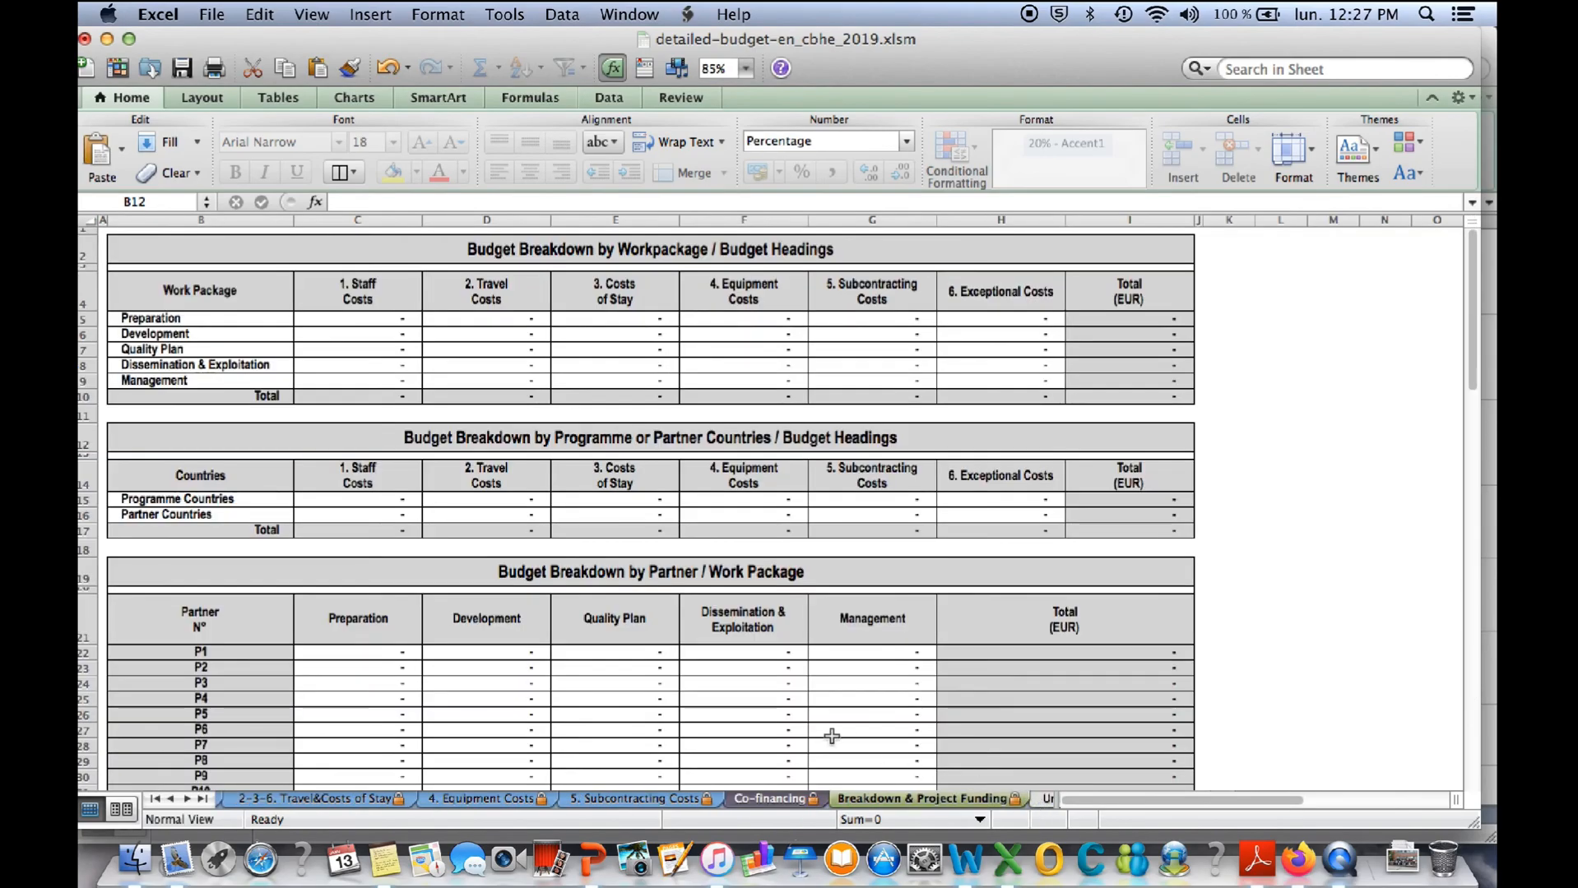
left_click(341, 803)
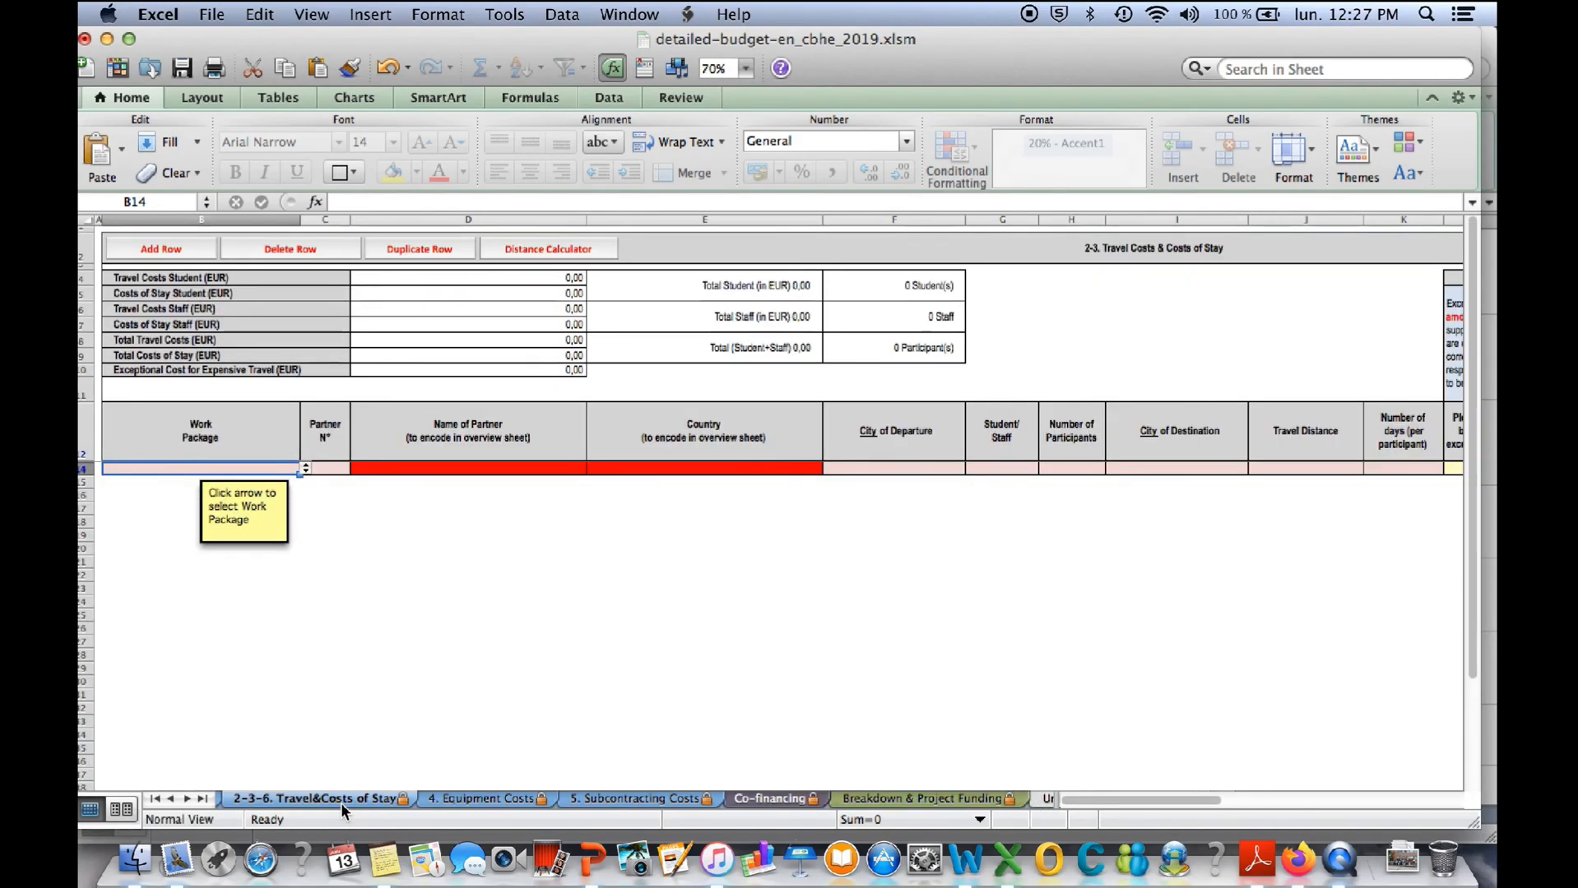
- Switch to the eForm in Adobe Reader and attach detailed_project_description_en_2019_v2.1_cbhe-jp(1).docx from Téléchargements as the detailed project description
key("ctrl+Up")
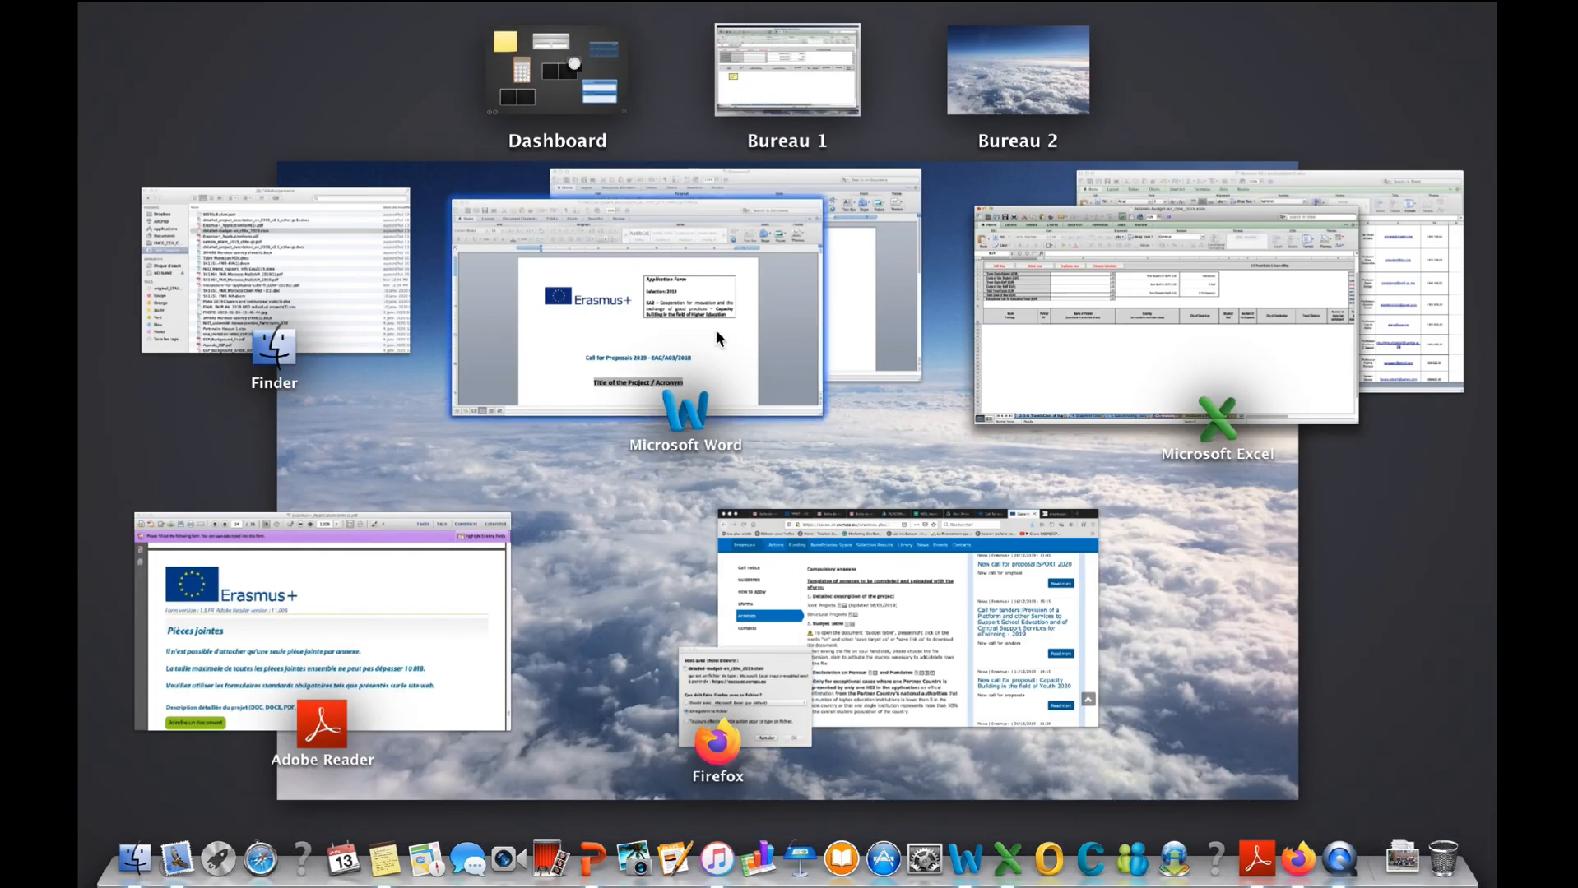
left_click(420, 559)
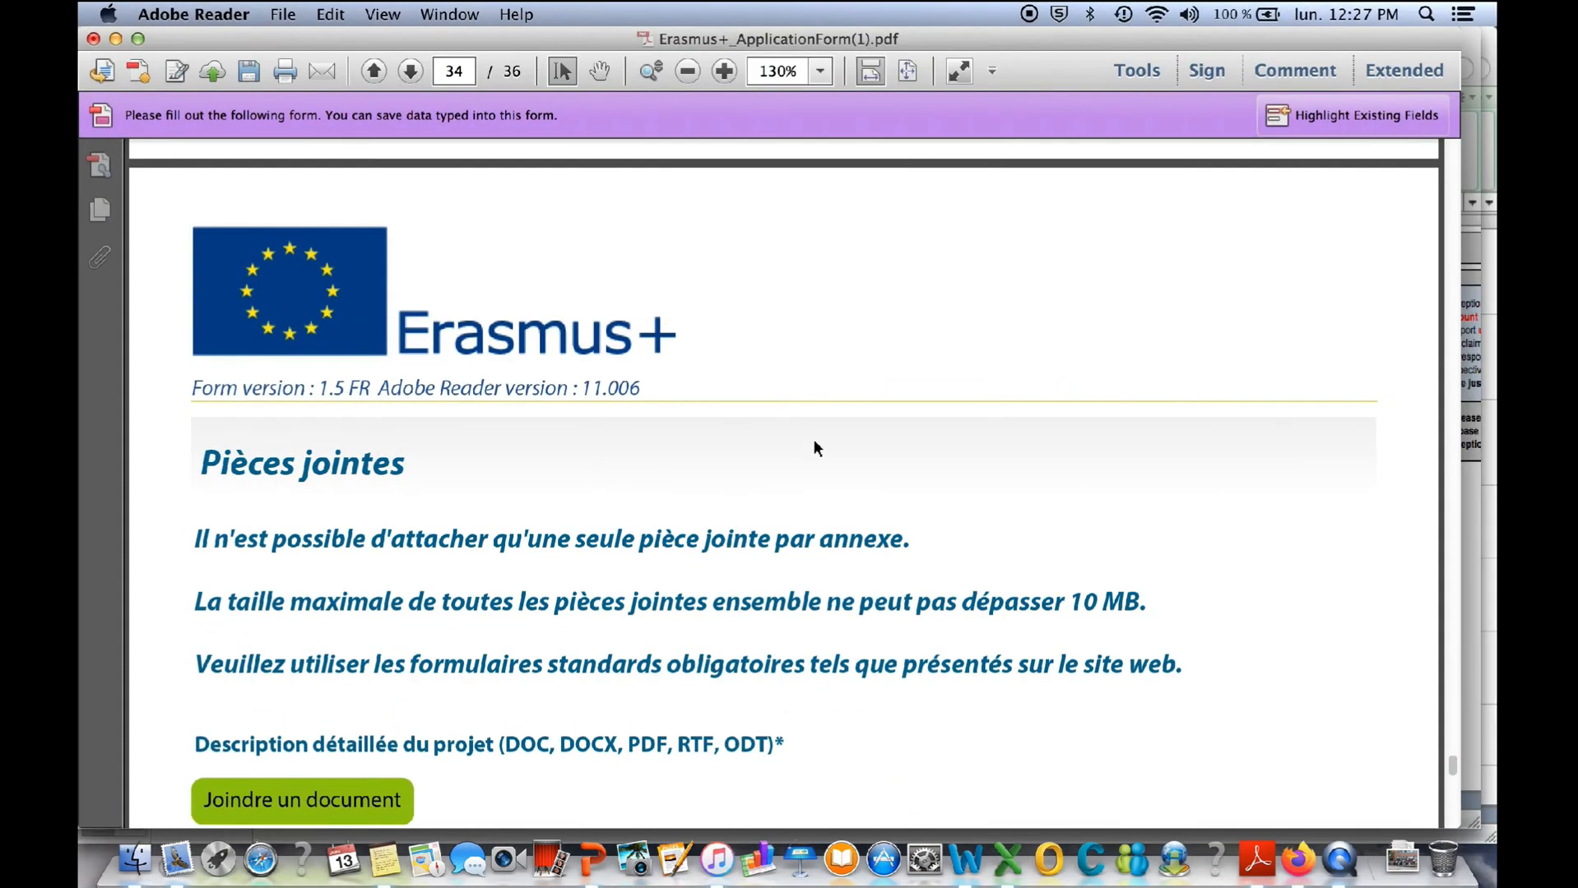
scroll(437, 592, "down", 10)
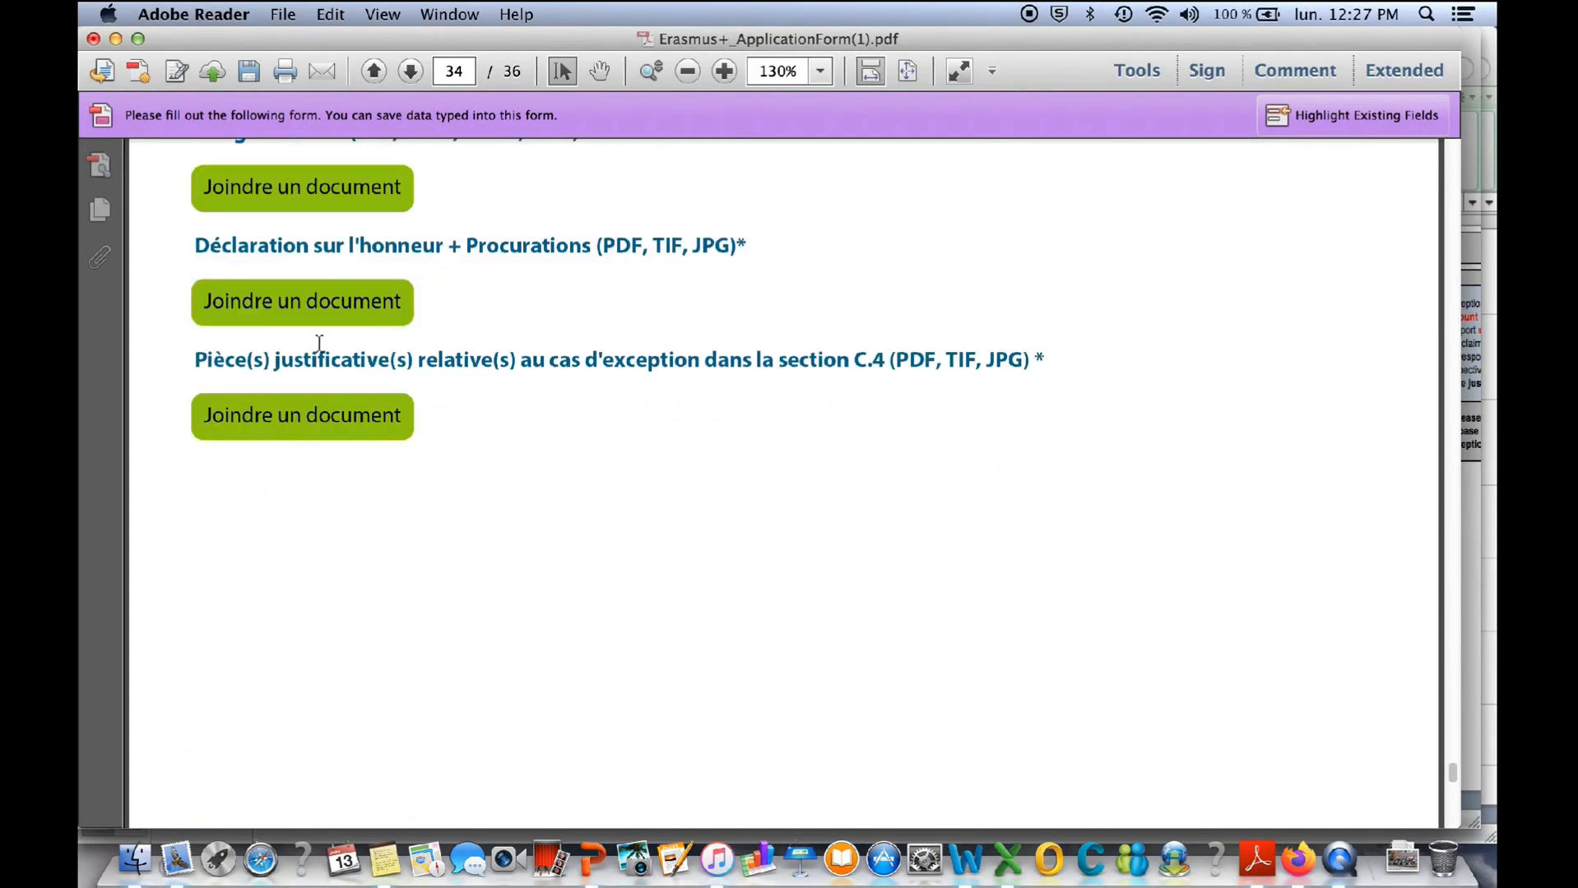
scroll(319, 342, "up", 3)
left_click(294, 256)
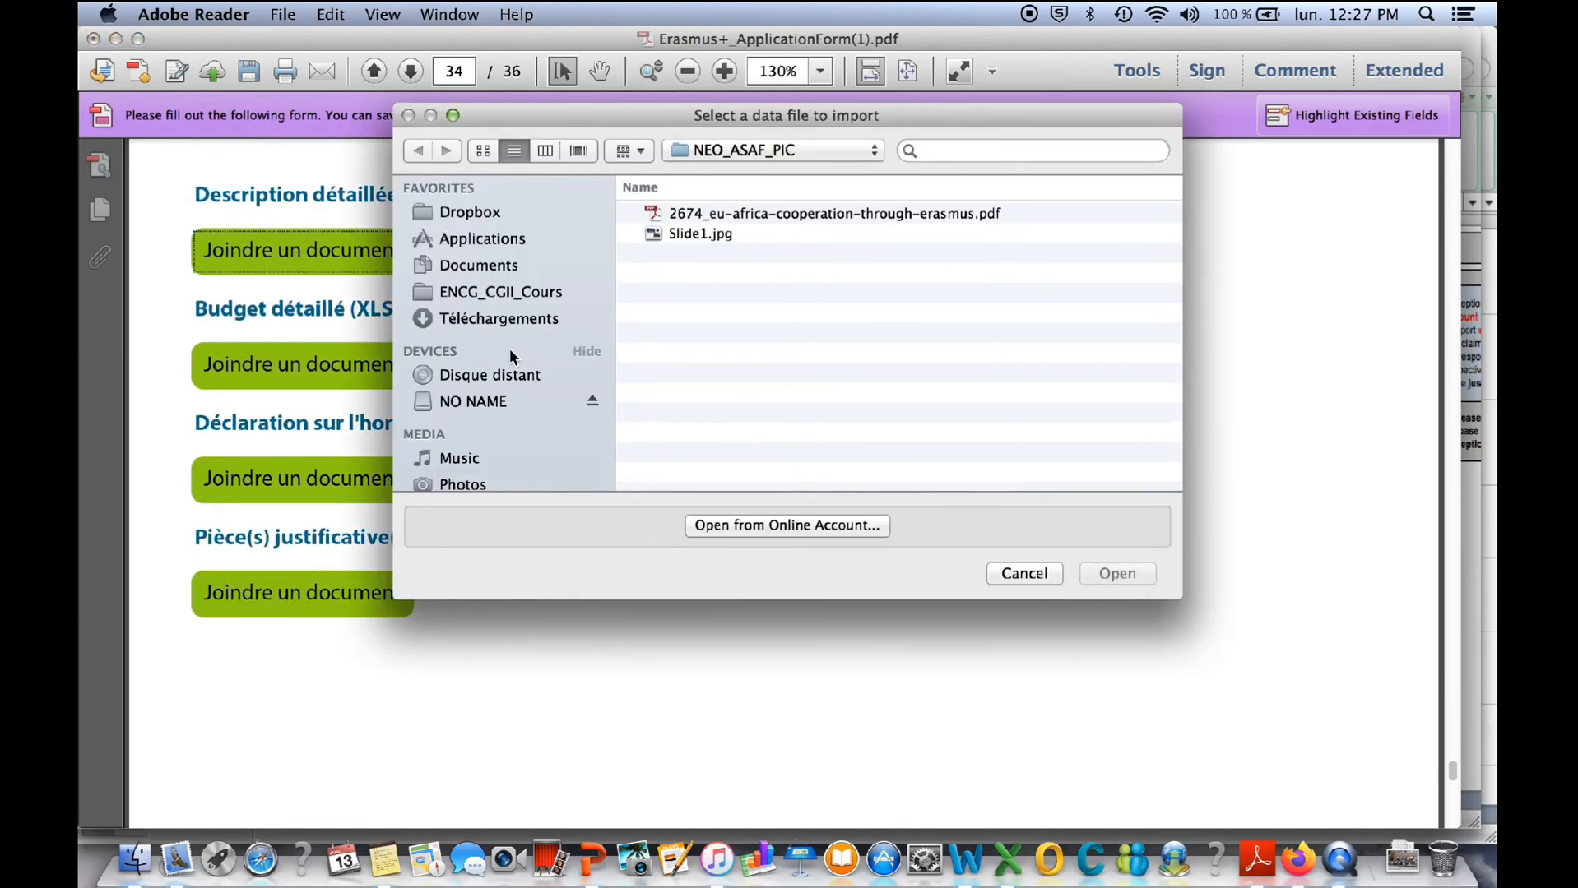
left_click(549, 311)
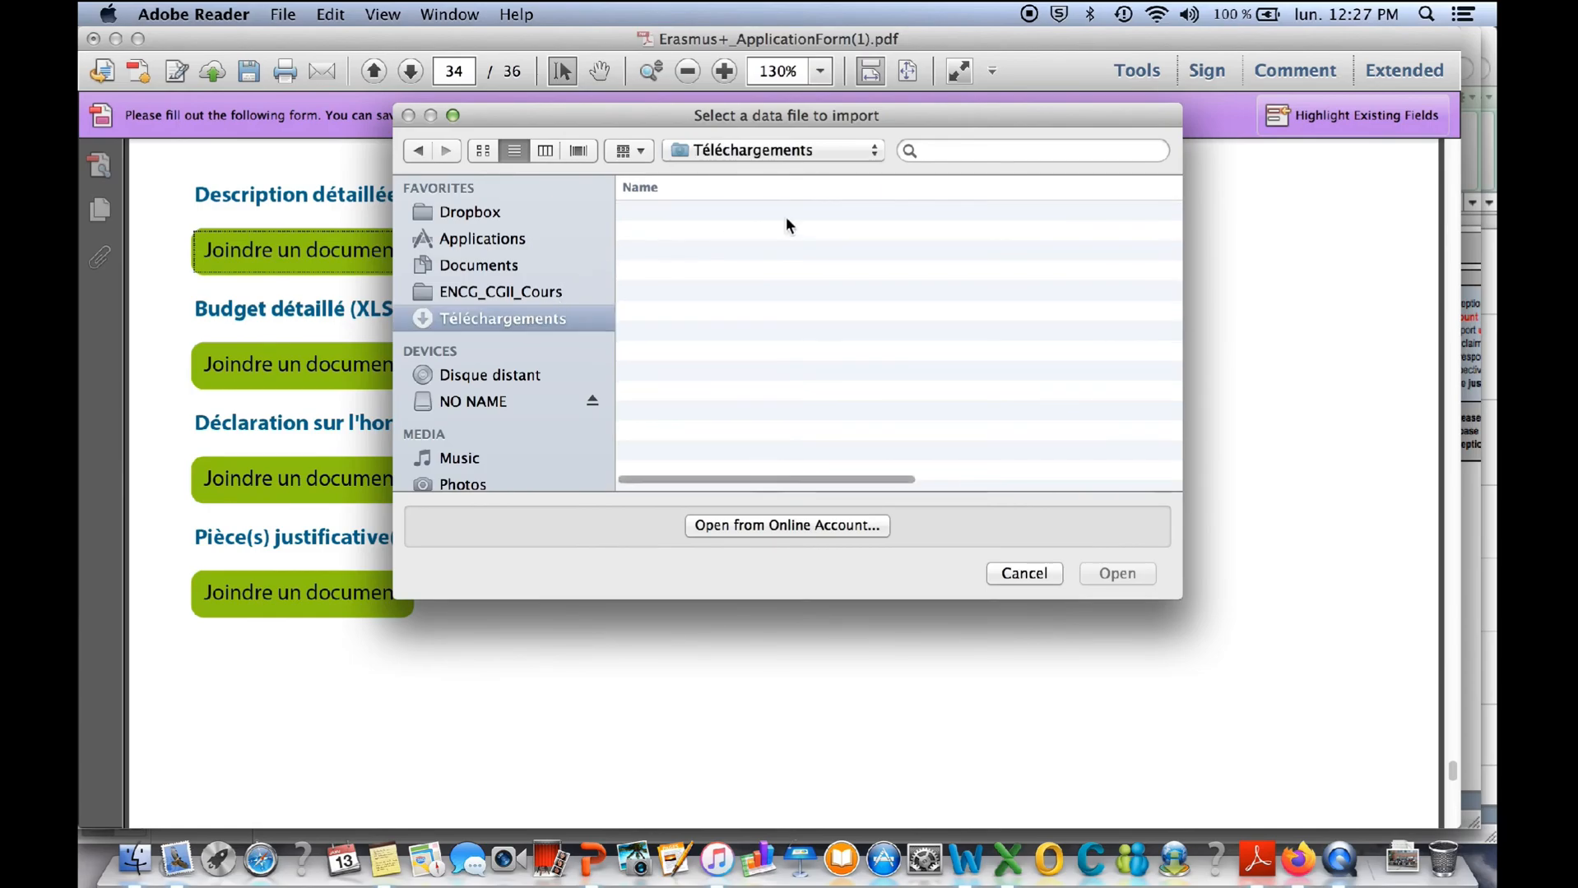
double_click(707, 232)
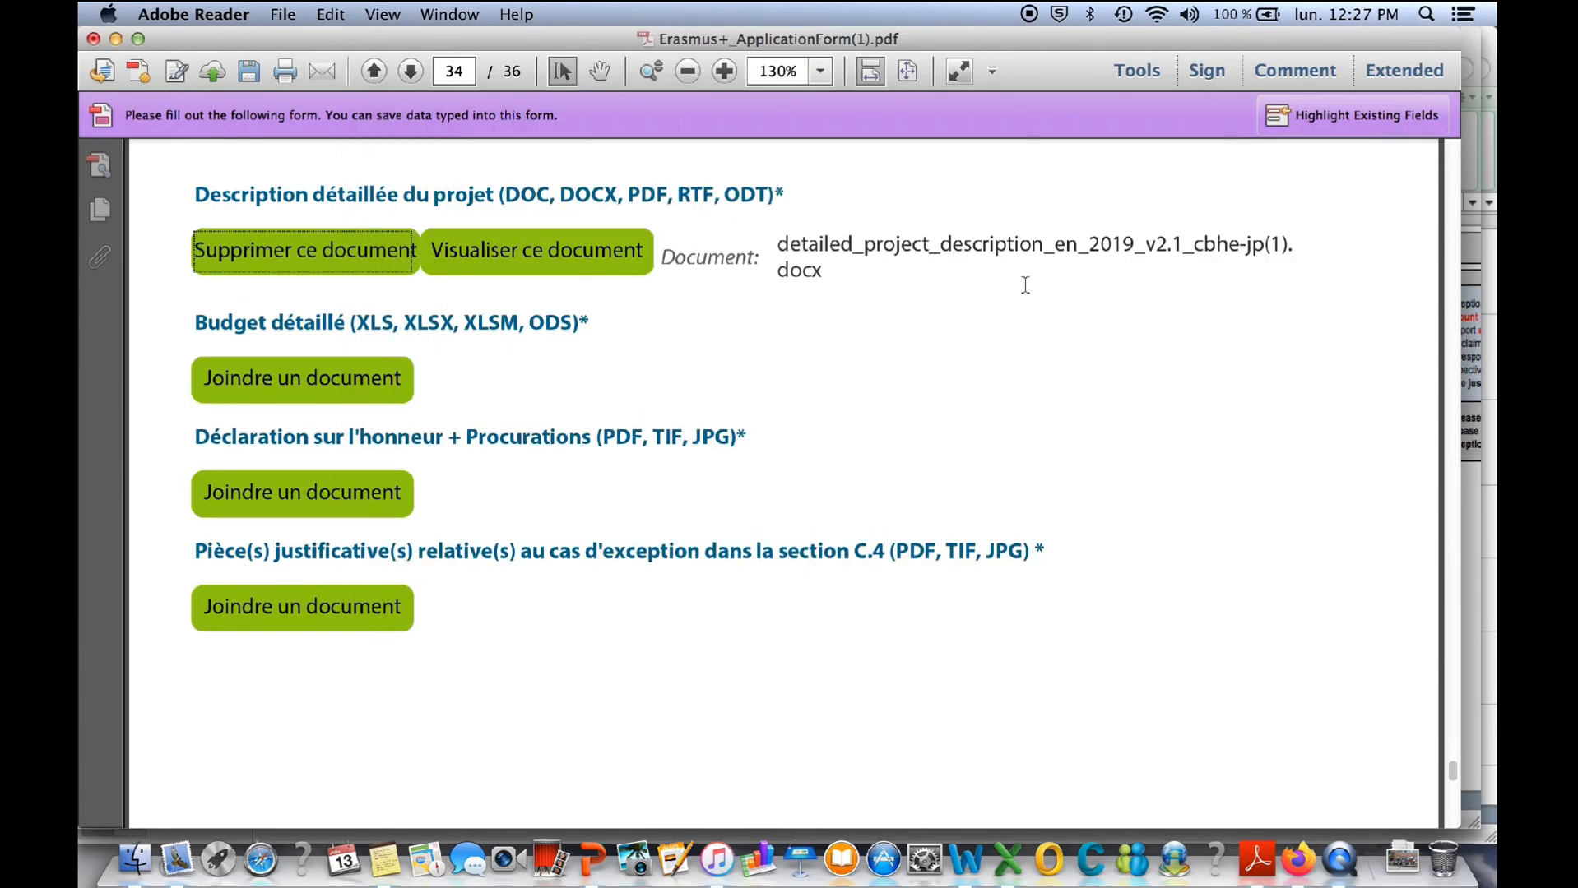
- Highlight the 10 MB total size limit for attachments, and run the form validation from the eForm's first page
scroll(1024, 284, "up", 5)
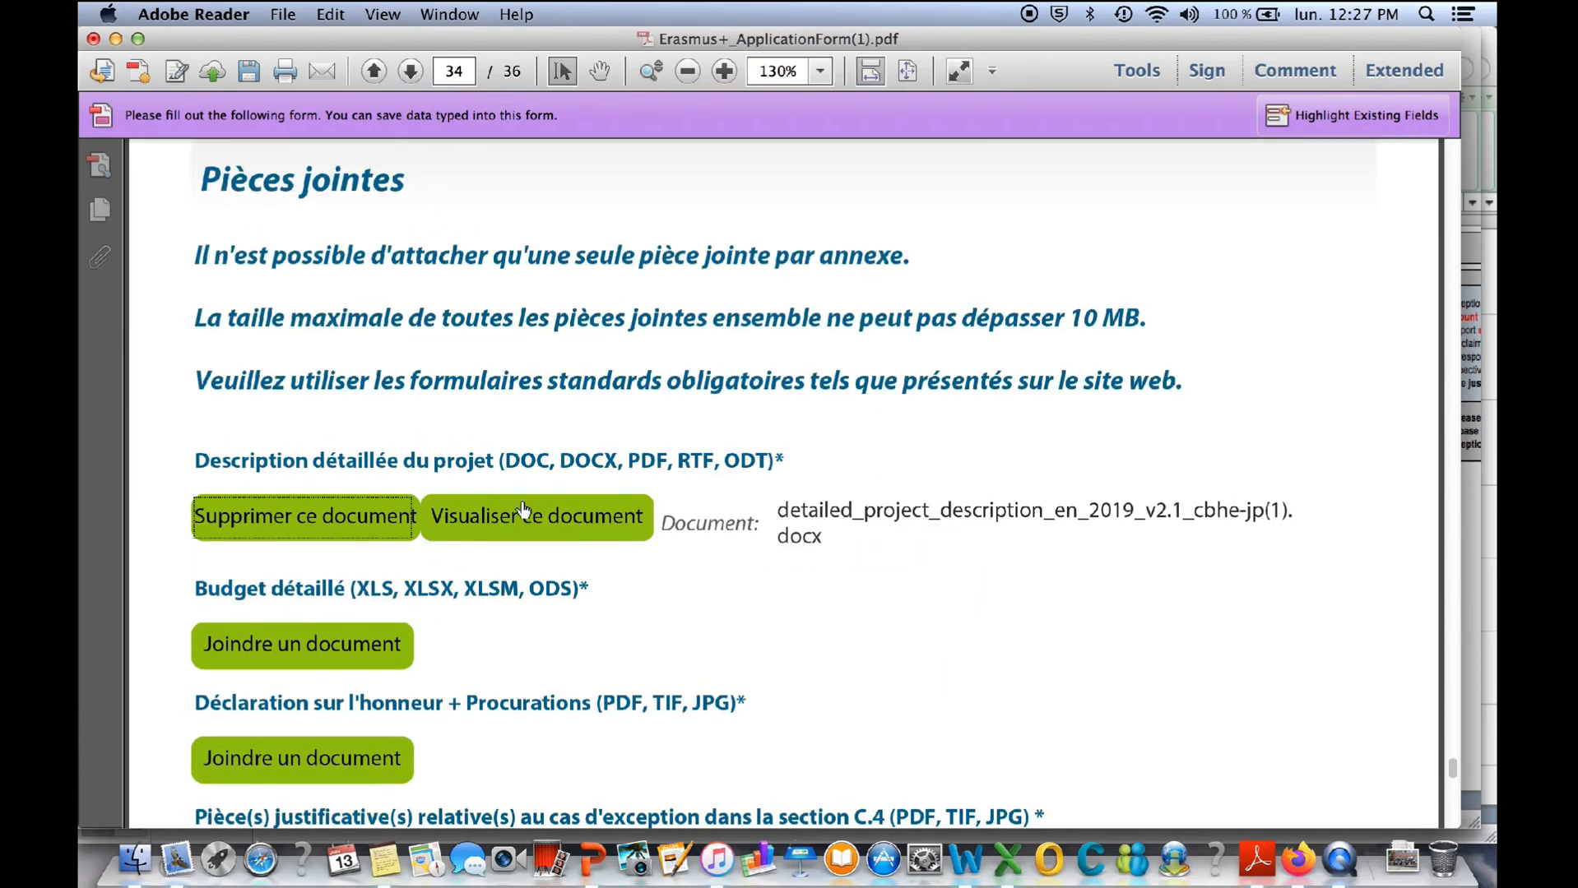
left_click_drag(1069, 321, 1135, 304)
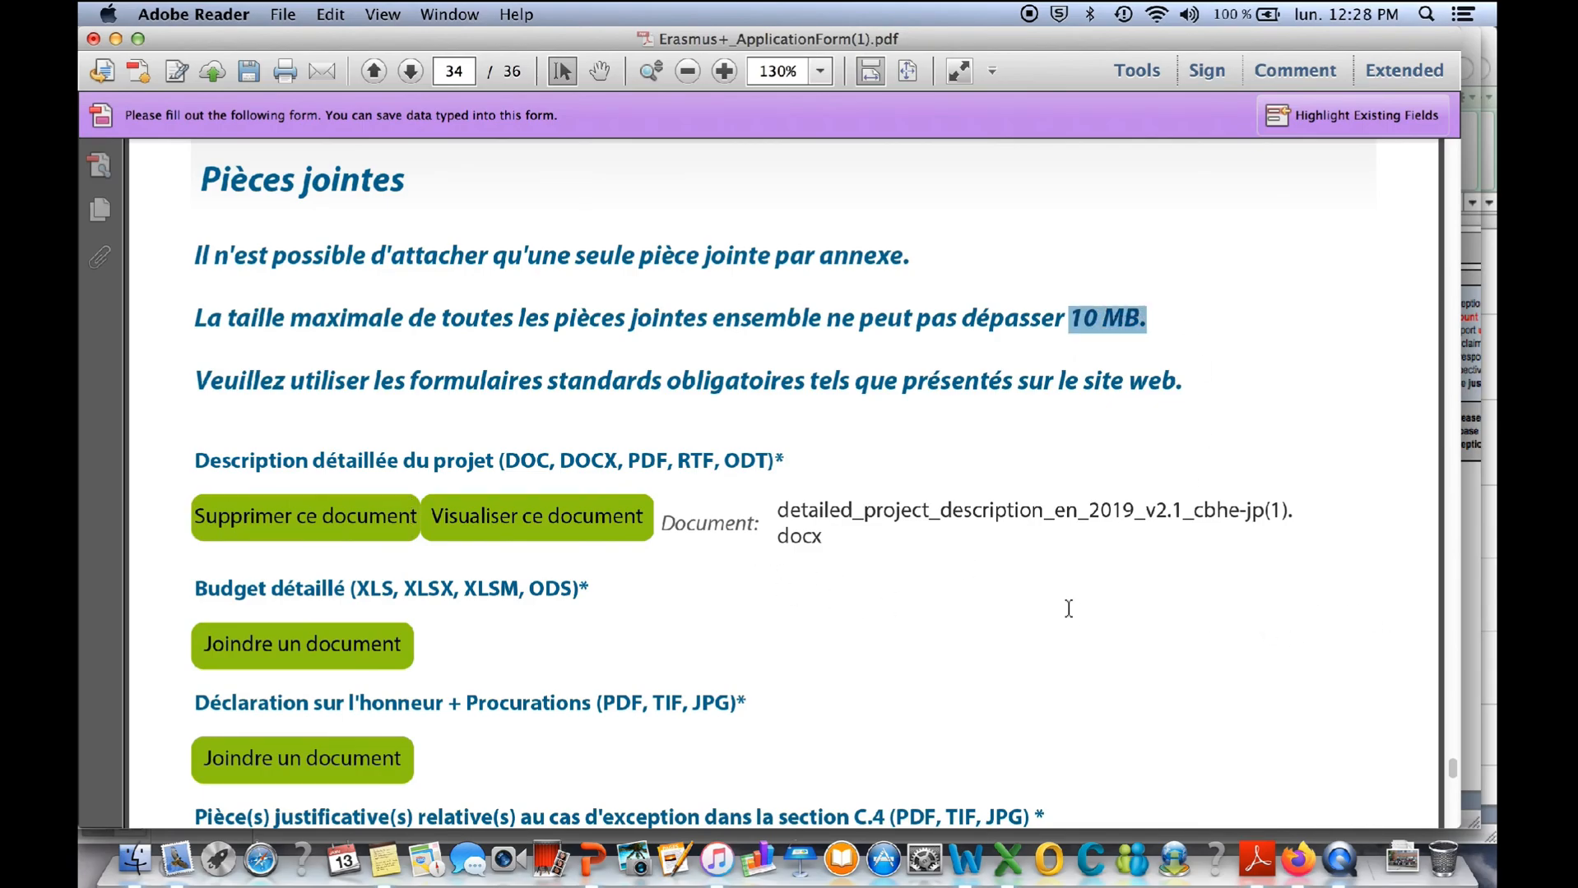
left_click_drag(1456, 766, 1441, 171)
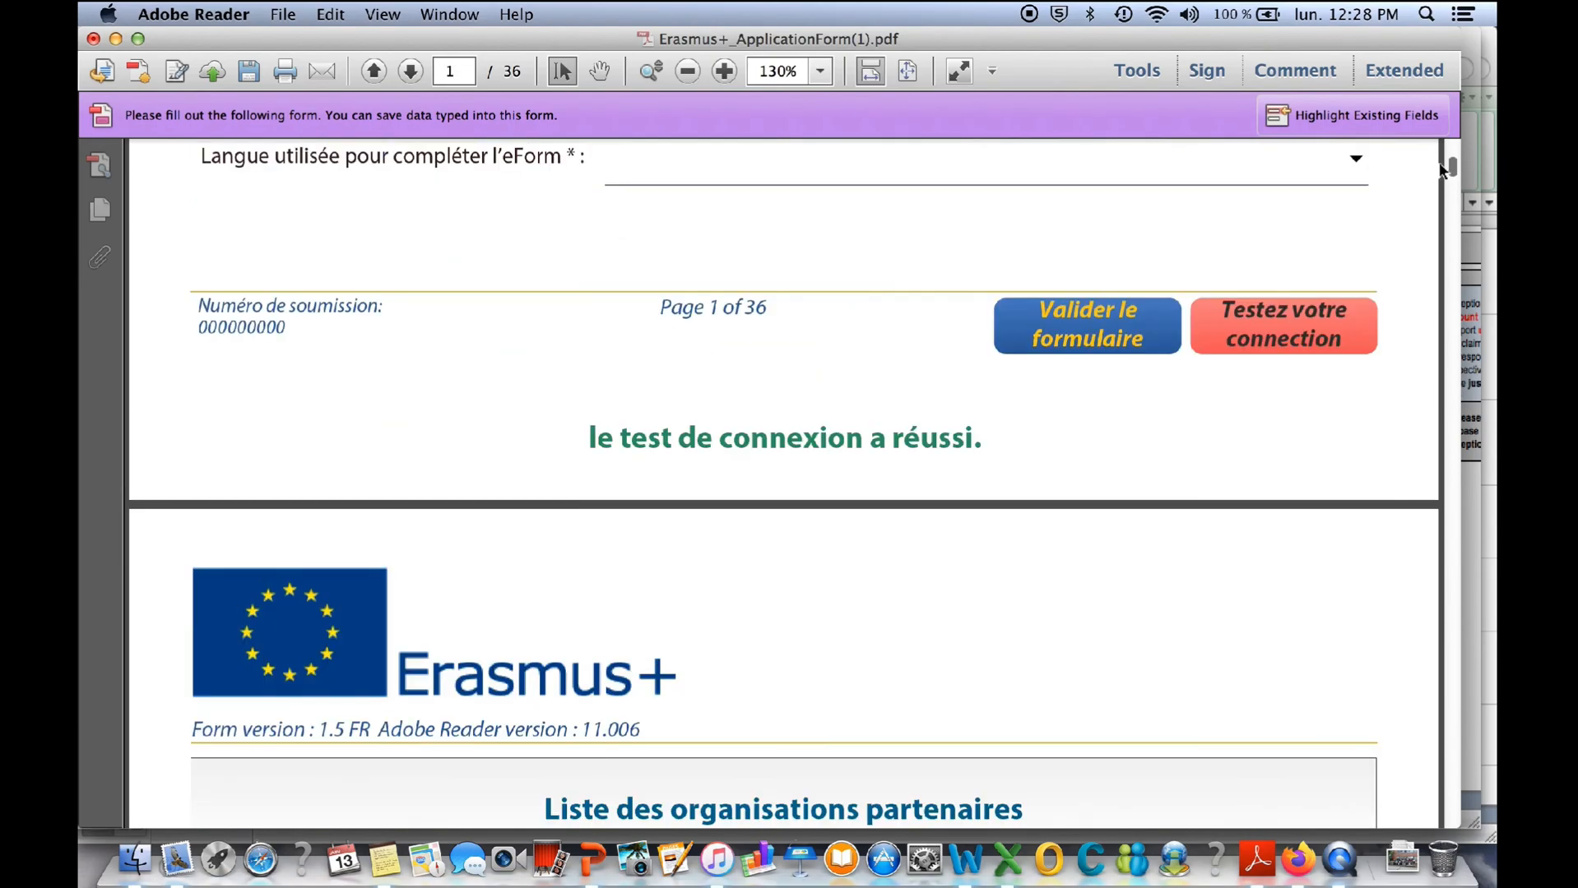
left_click(1078, 325)
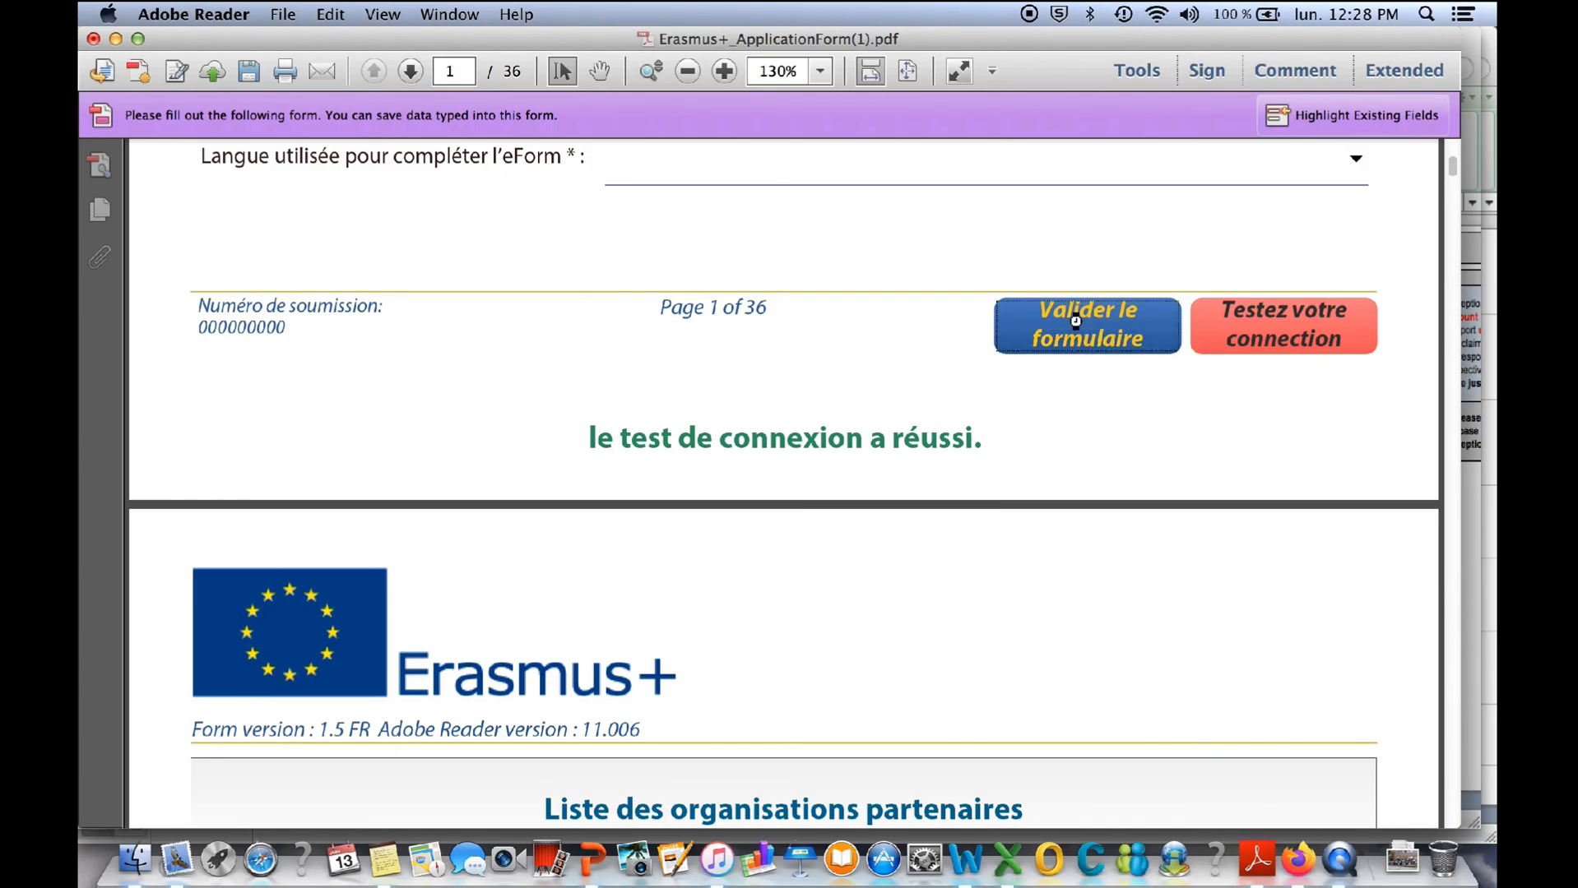